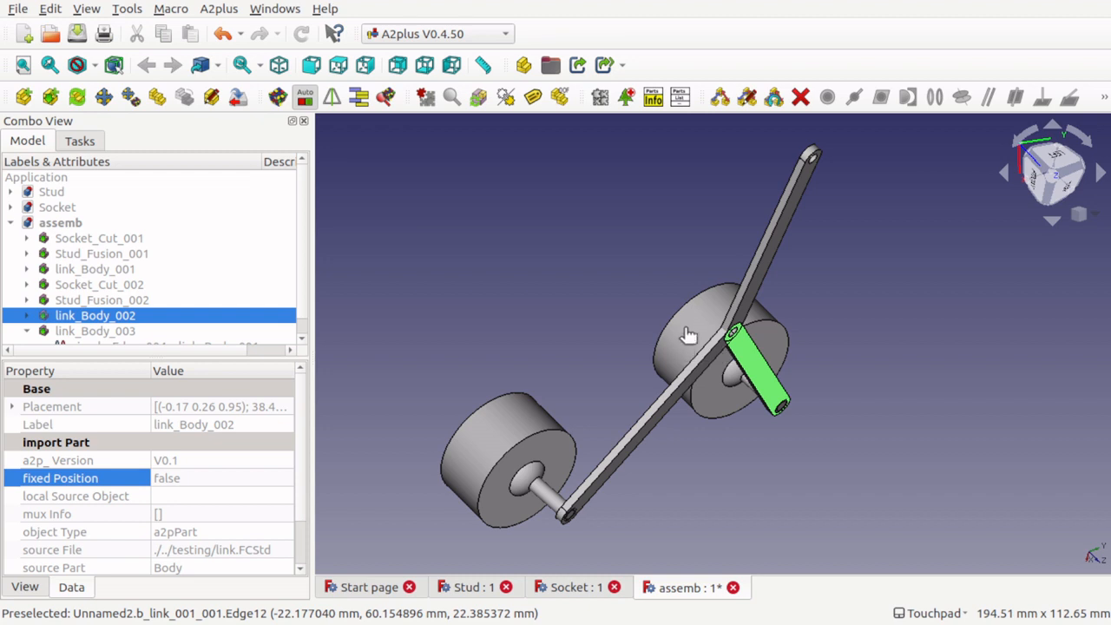
- Set the fixed position of Socket_Cut_002 to true and move link_Body_003 to test the linkage's motion
click(637, 366)
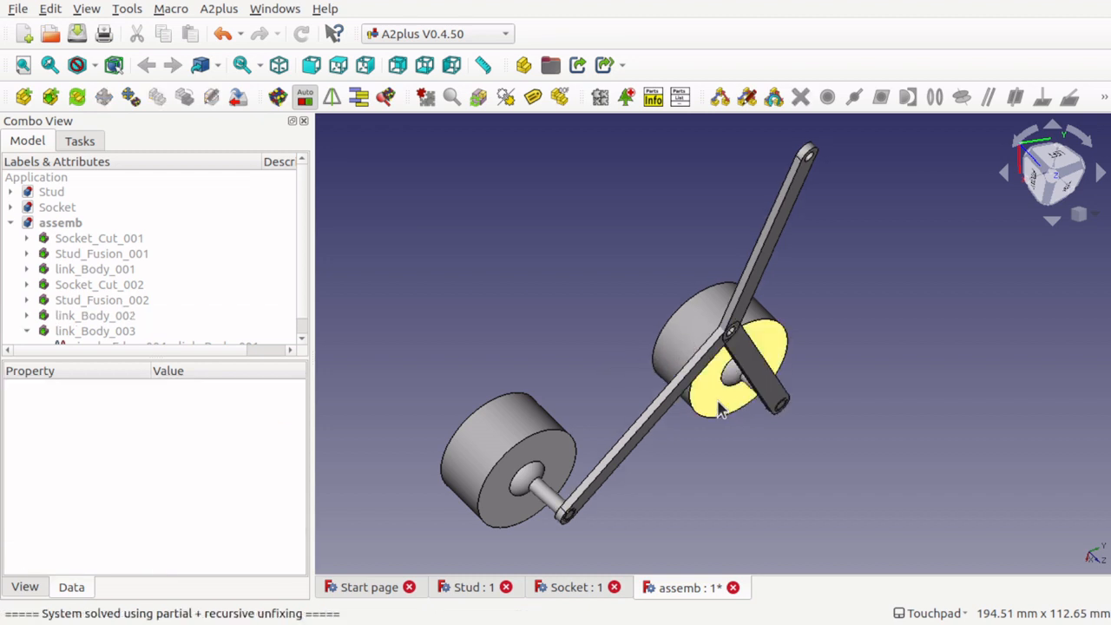
click(691, 354)
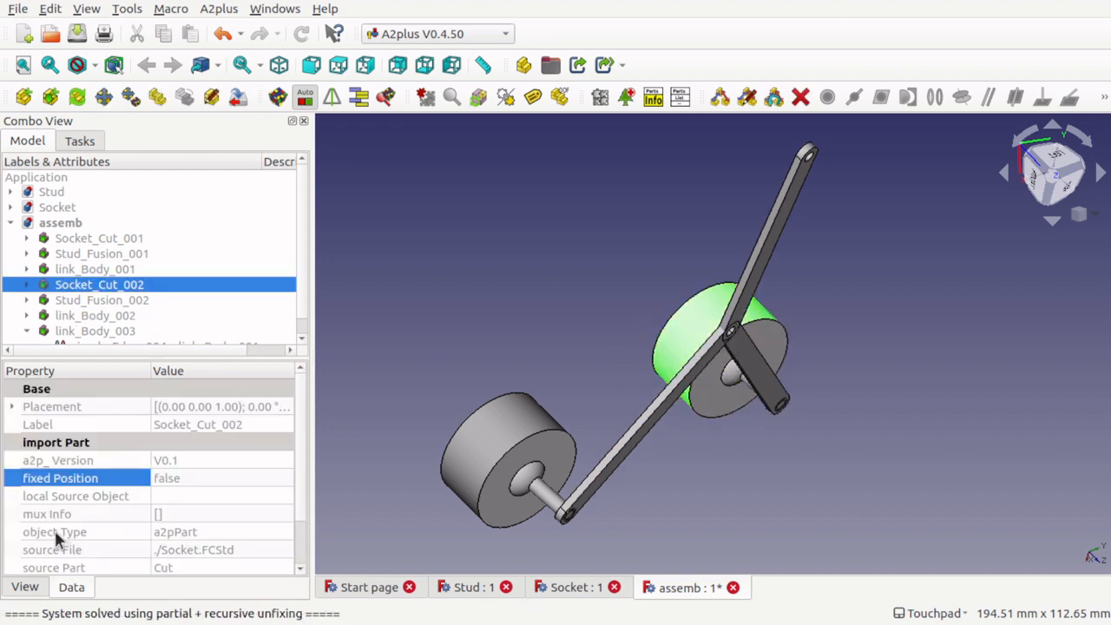
click(264, 482)
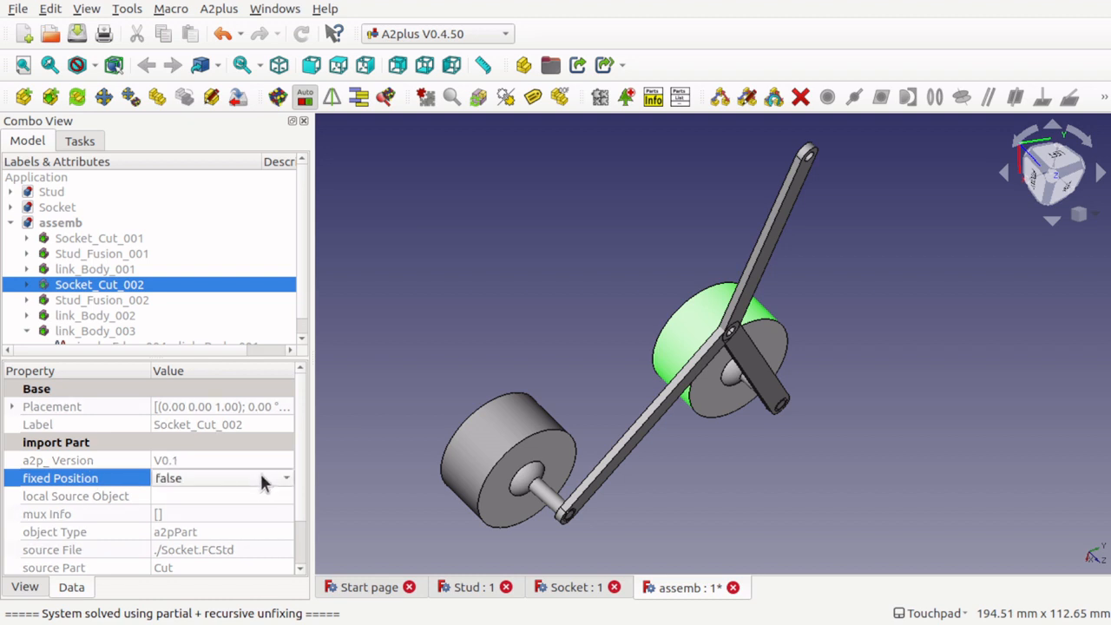
click(262, 481)
click(240, 507)
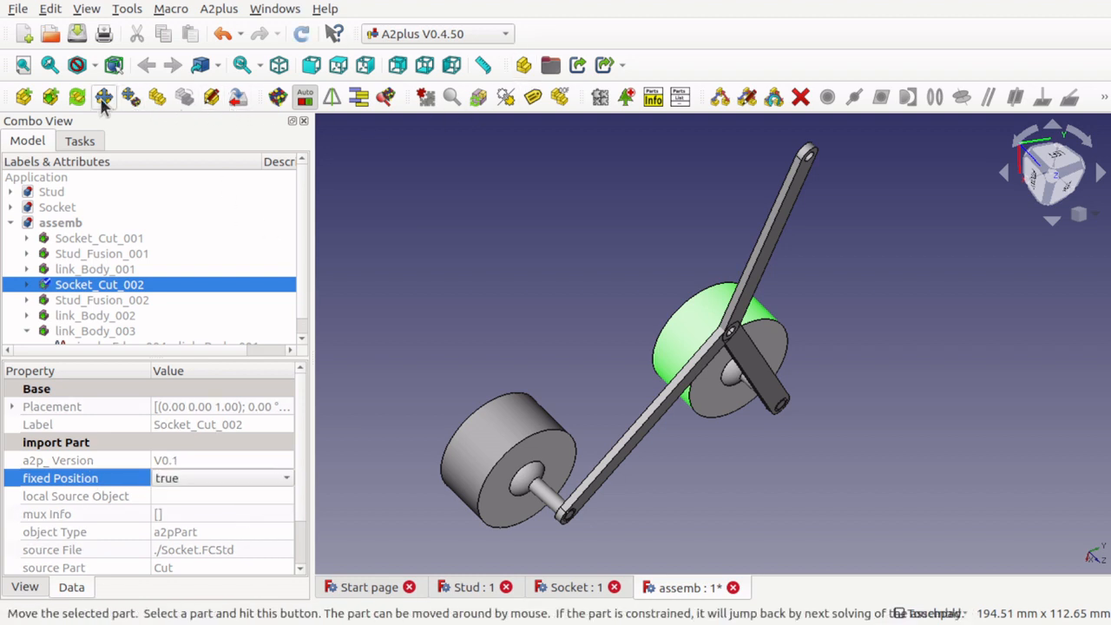
click(778, 238)
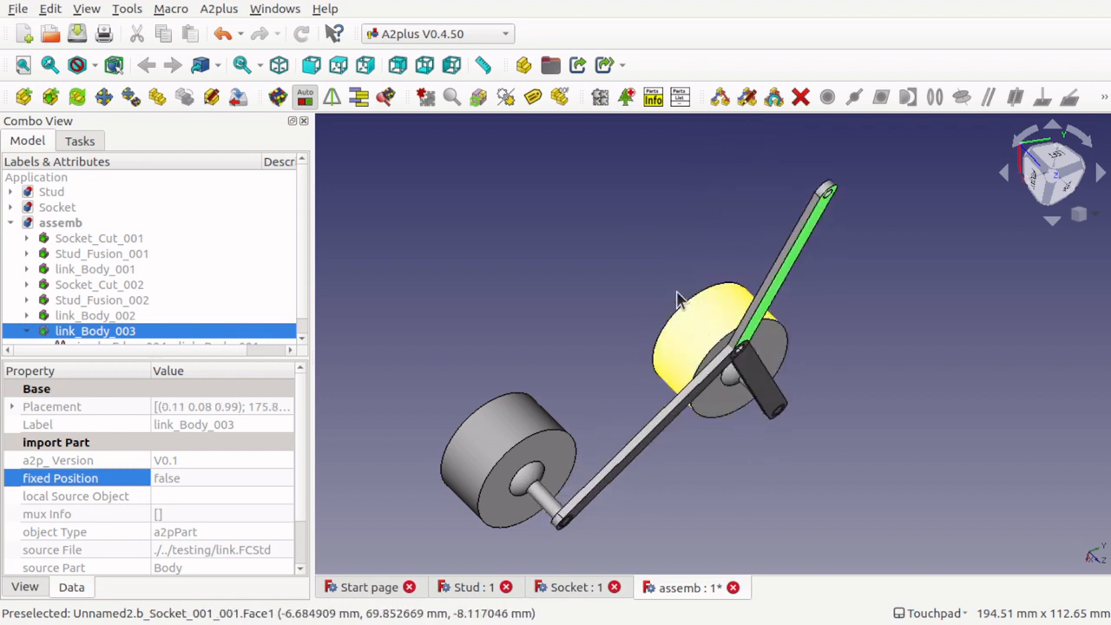
click(548, 408)
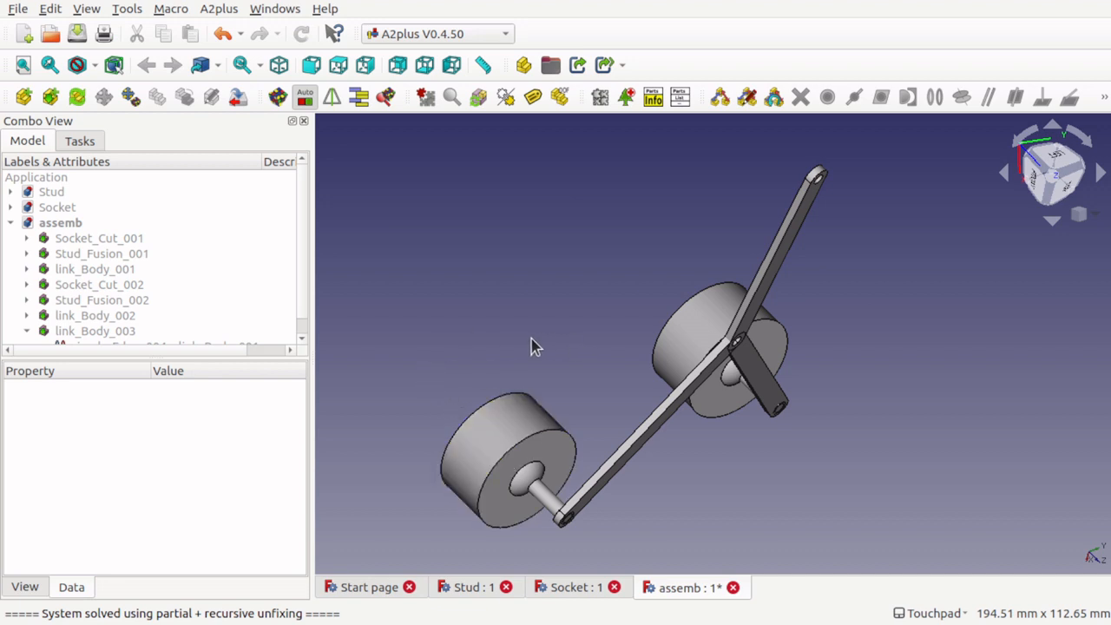
- Set the transparency of Socket_Cut_001 to 50 so the stud's ball shows inside the socket
click(82, 238)
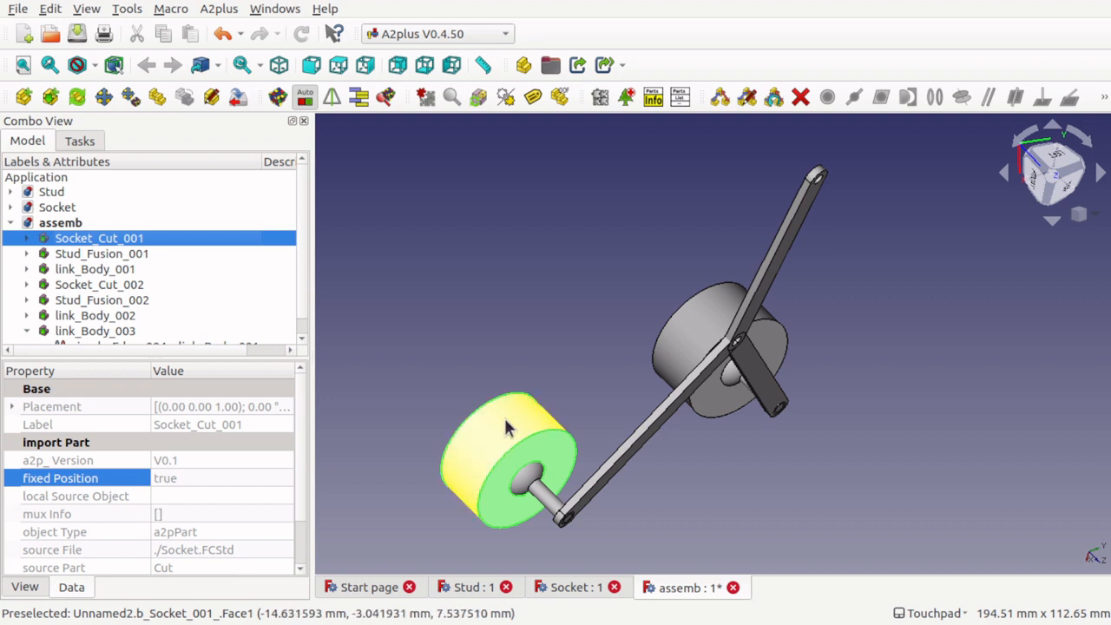
scroll(299, 483, down, 1)
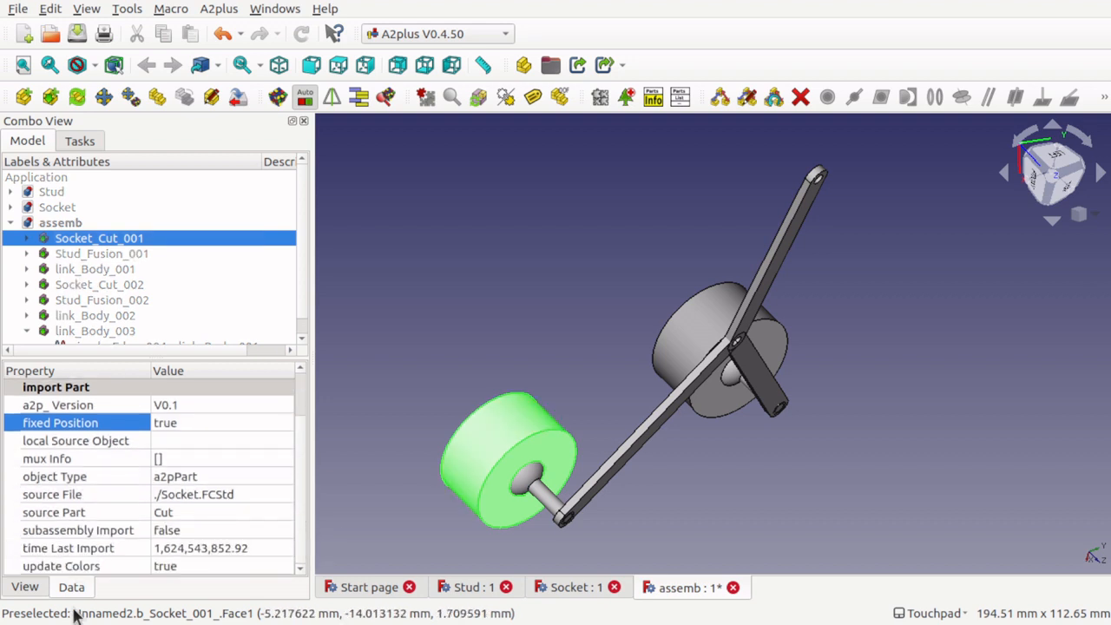
click(26, 588)
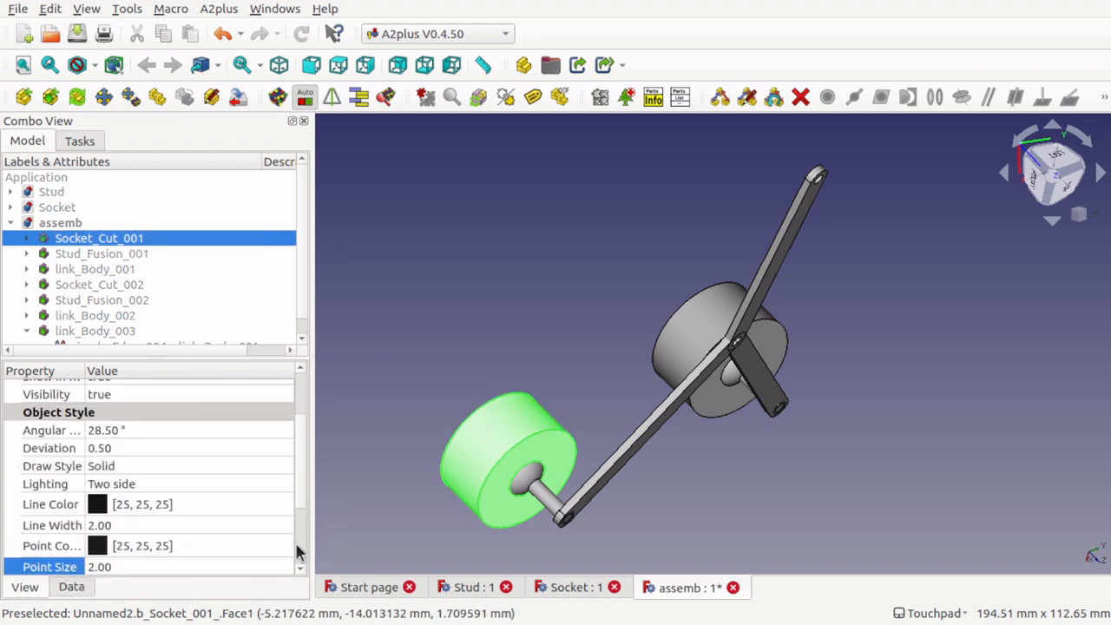
scroll(296, 552, down, 2)
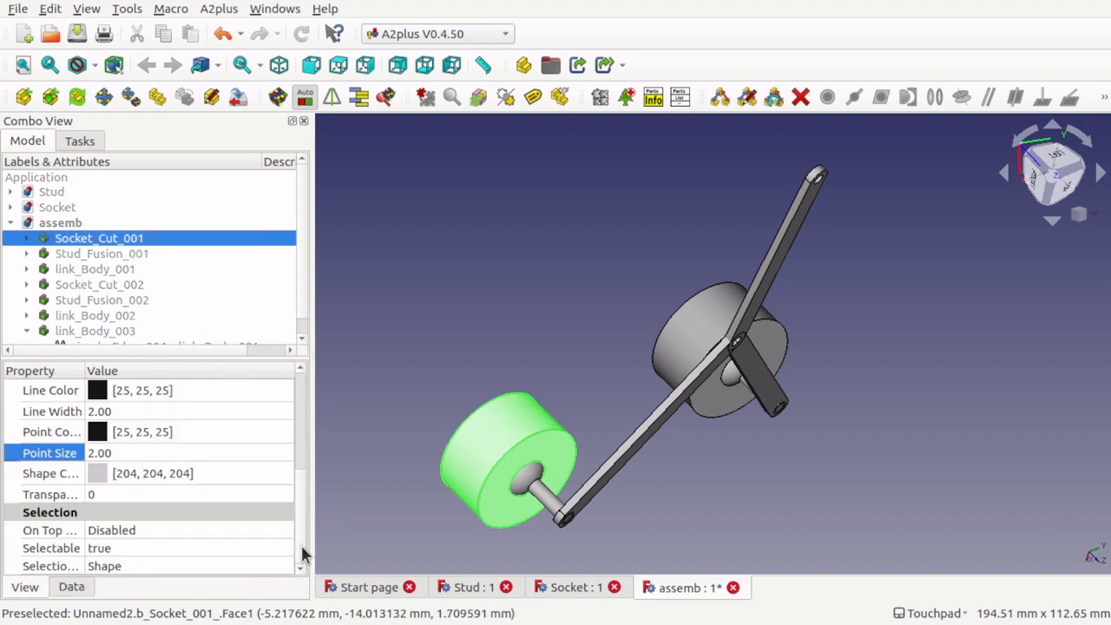
click(120, 494)
text(50)
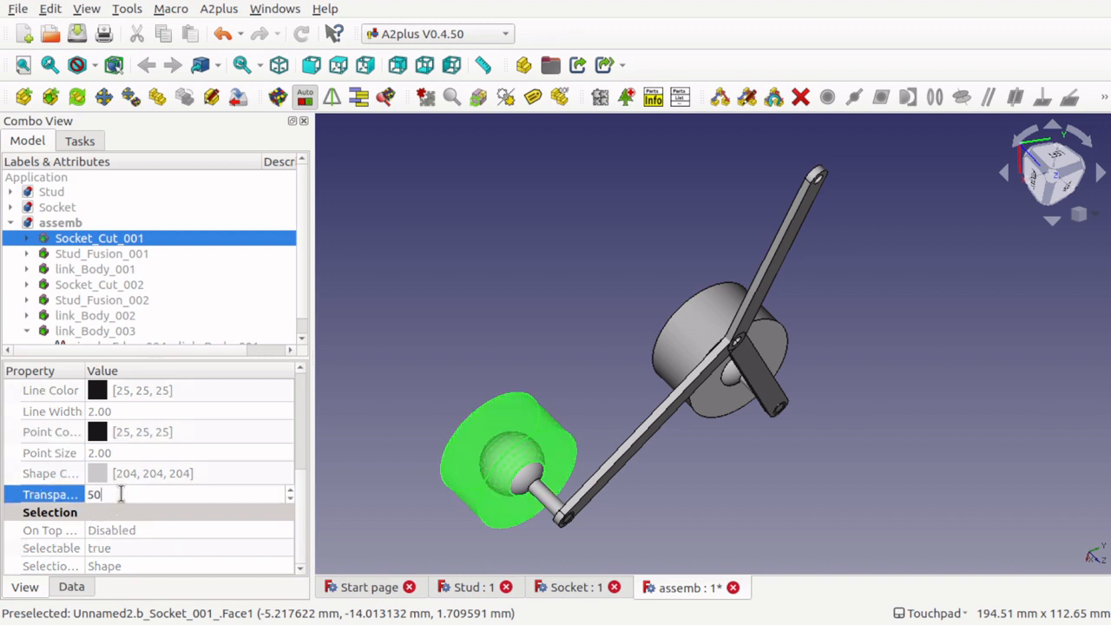
key(Return)
click(457, 531)
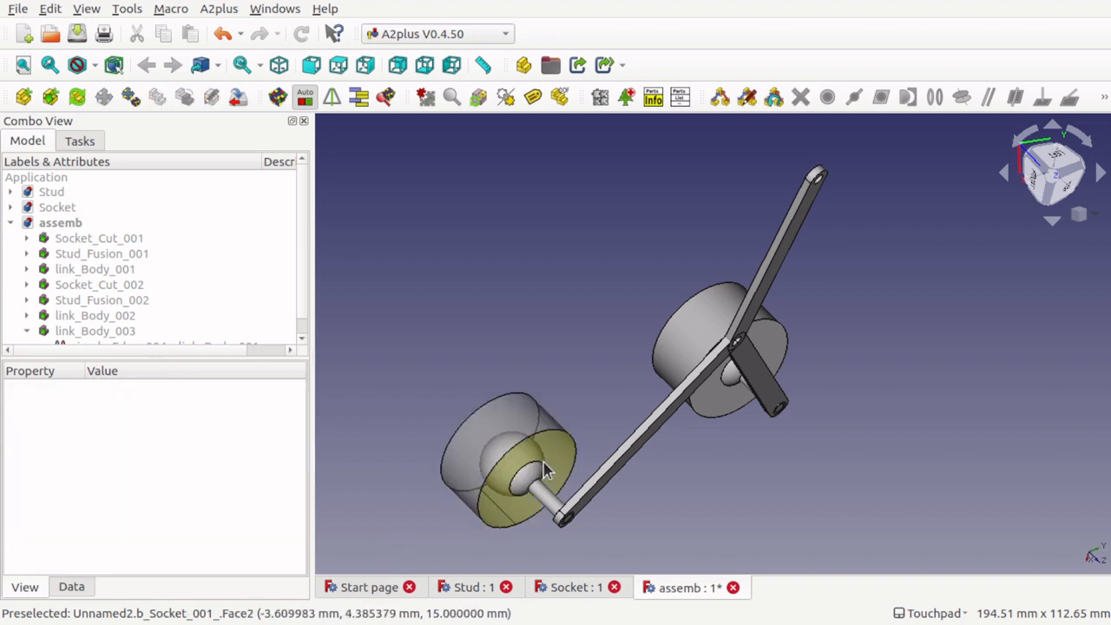
- Examine the ball seated inside the transparent socket and the connected links from several angles
scroll(545, 466, up, 2)
alt+drag(544, 450, 508, 483)
alt+drag(451, 426, 609, 393)
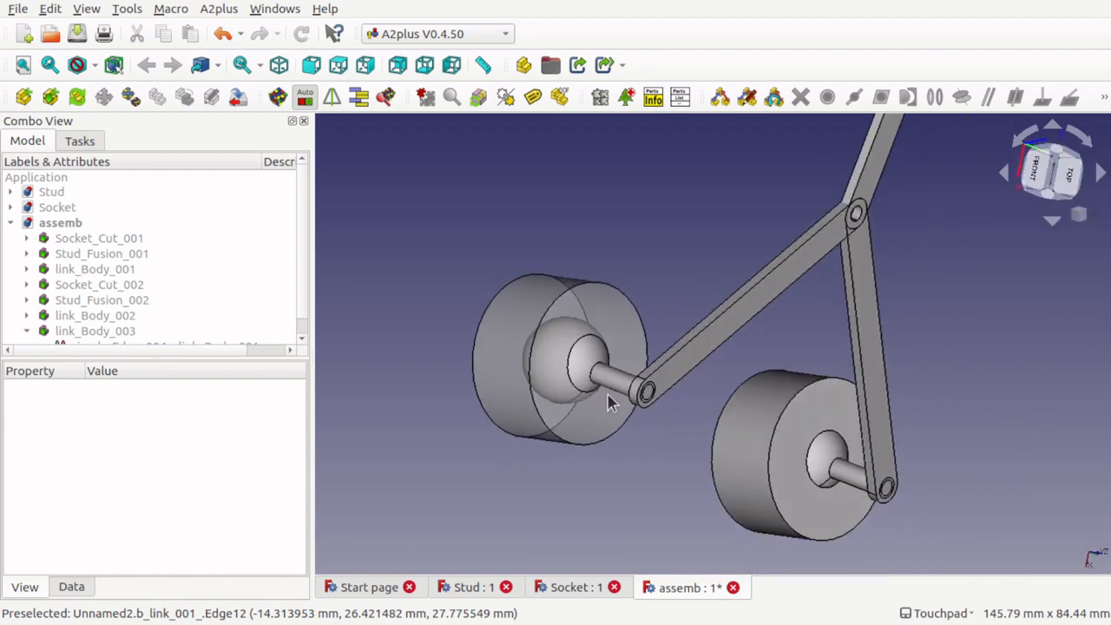
alt+drag(608, 401, 523, 389)
alt+drag(752, 311, 739, 213)
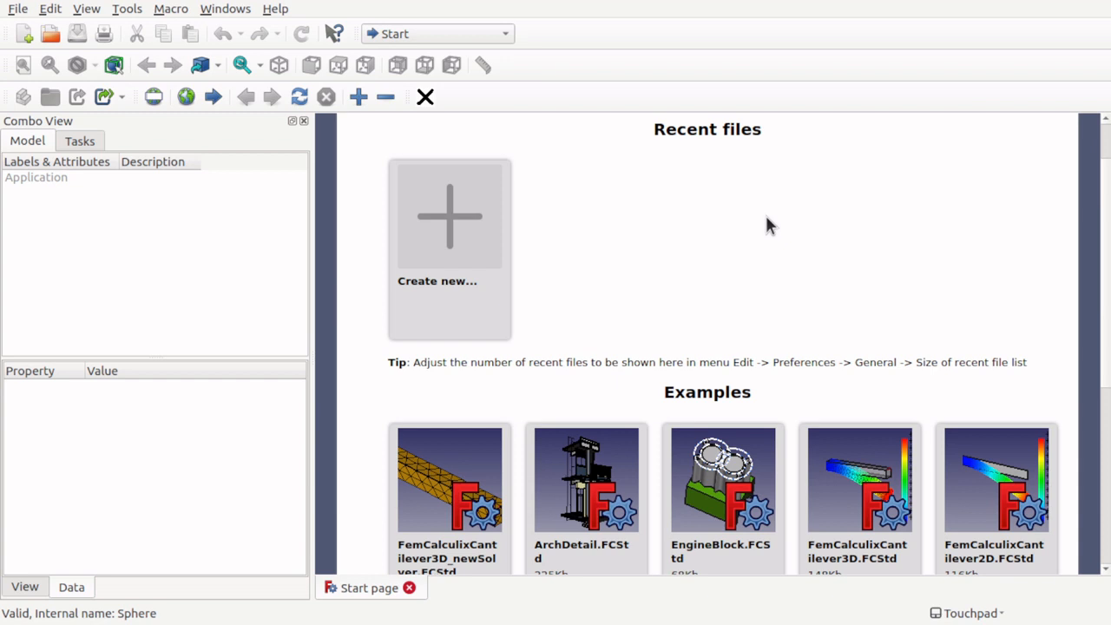
- Switch to Google Chrome to view the ball joint cross-section picture at full size, and return to FreeCAD
key(super)
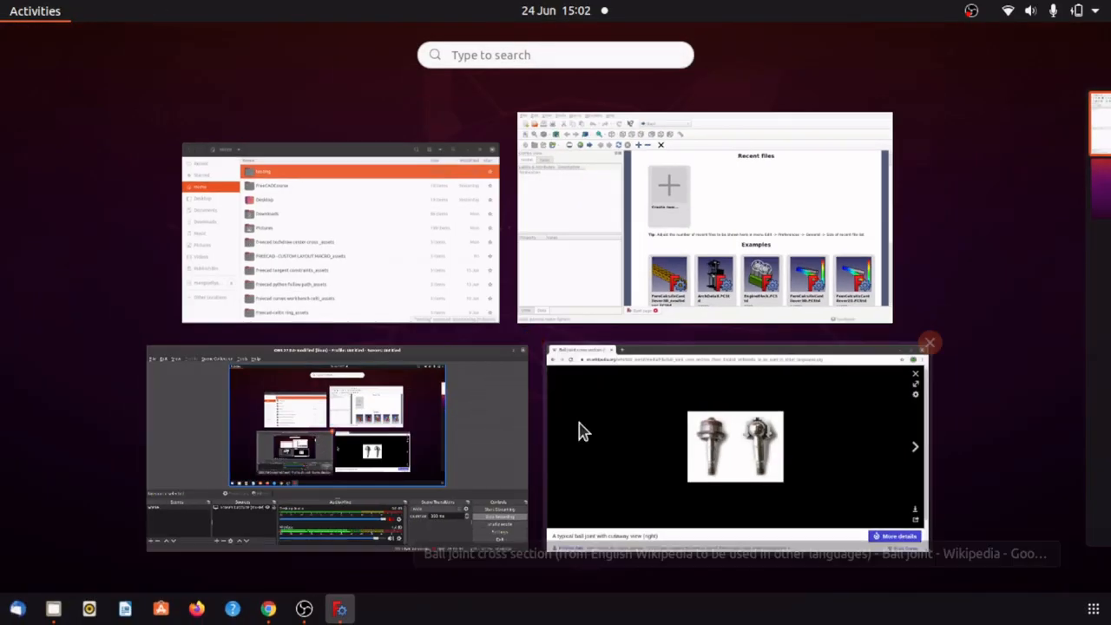
click(633, 438)
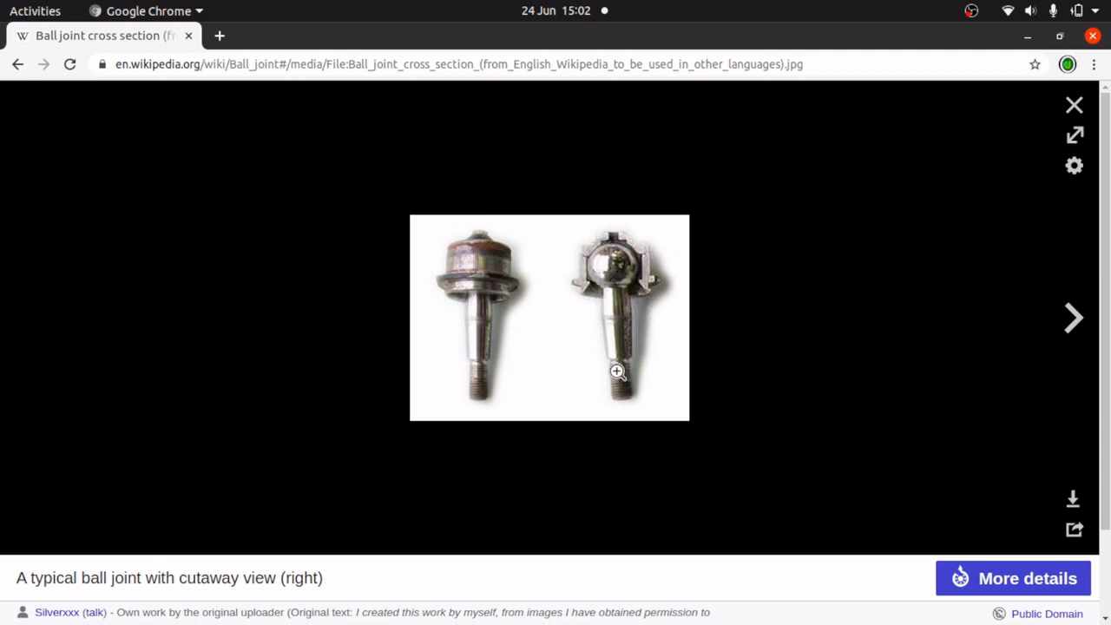
click(623, 305)
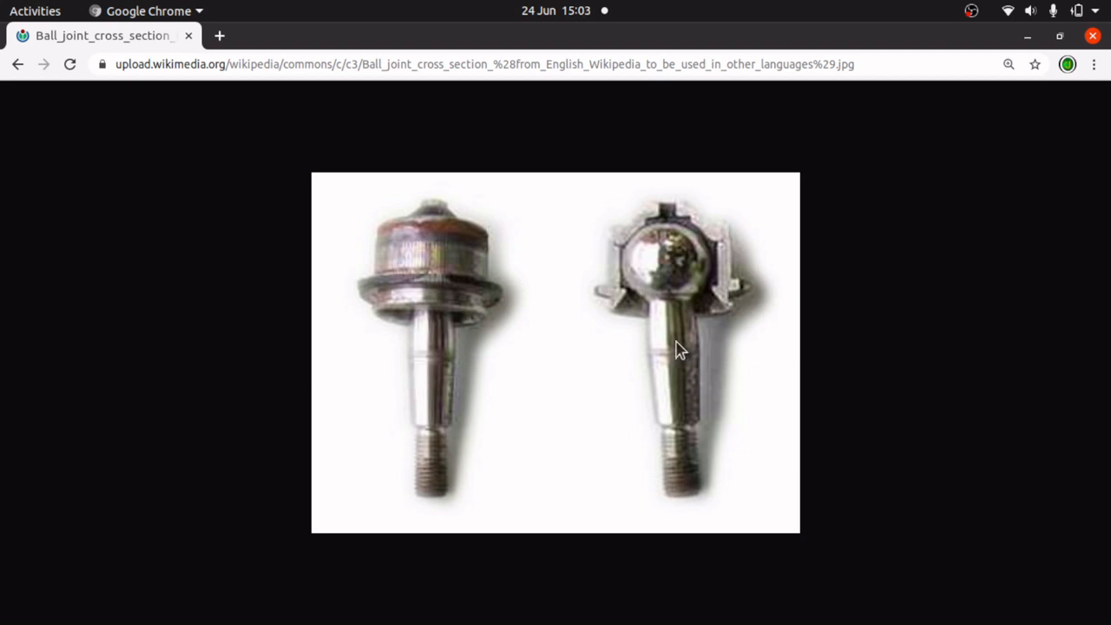
key(super)
click(763, 271)
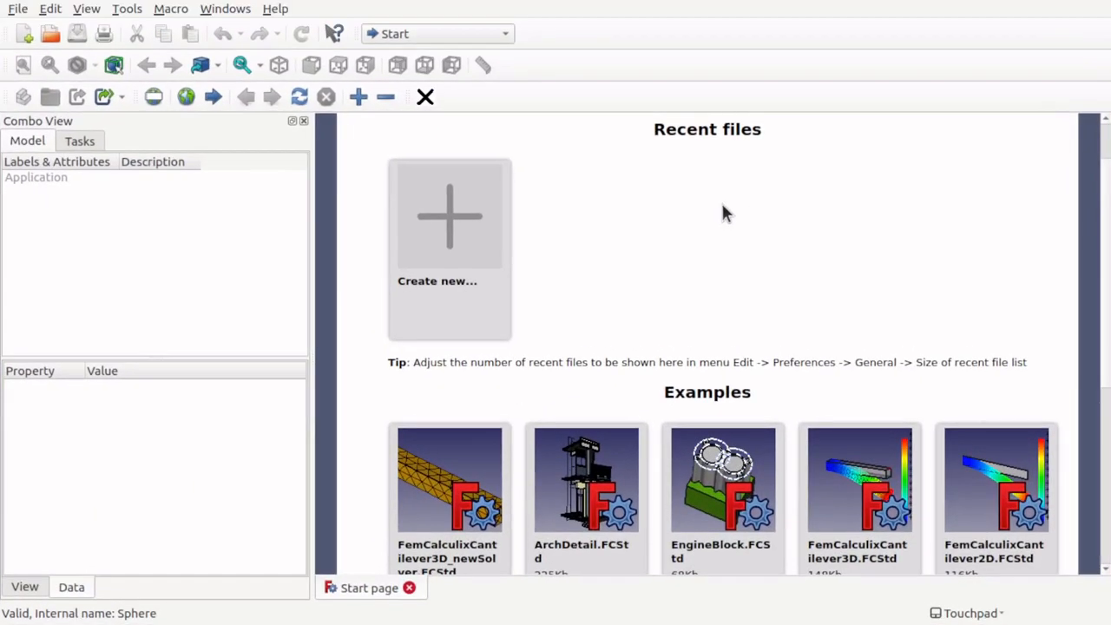
- Create a new document and switch to the Part workbench
click(469, 260)
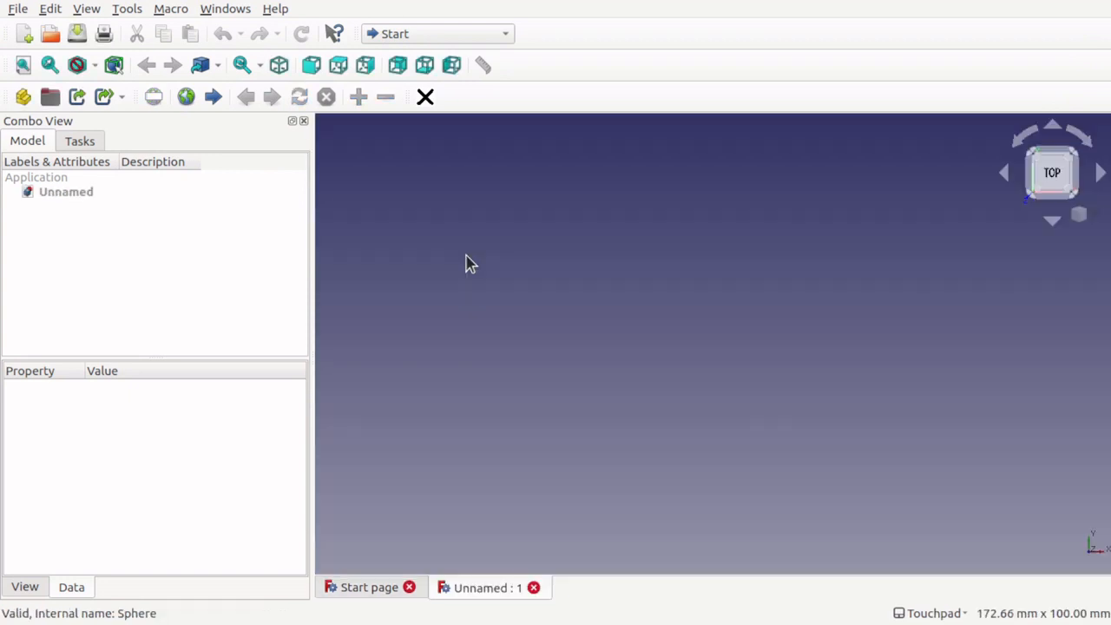
click(466, 35)
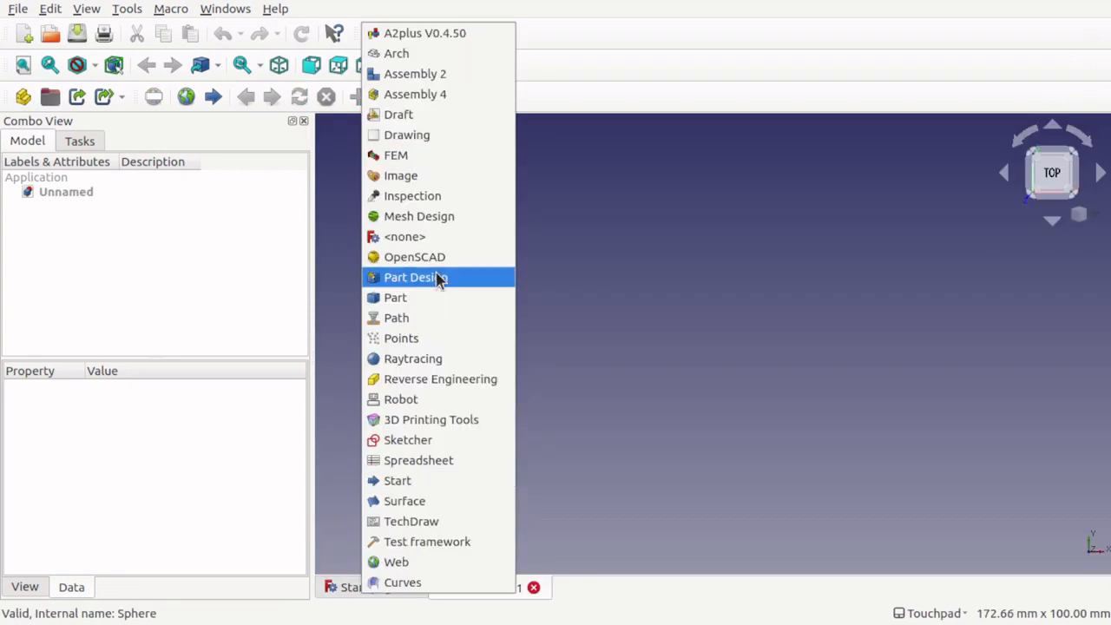
click(454, 298)
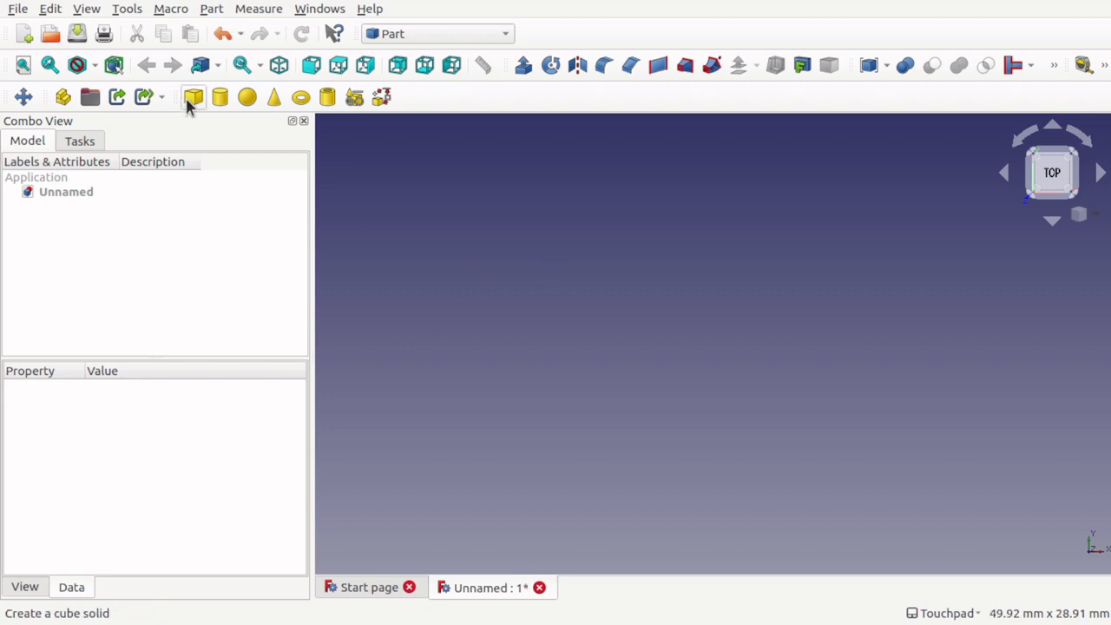
- Add a sphere solid and set its radius to 8 mm
click(246, 98)
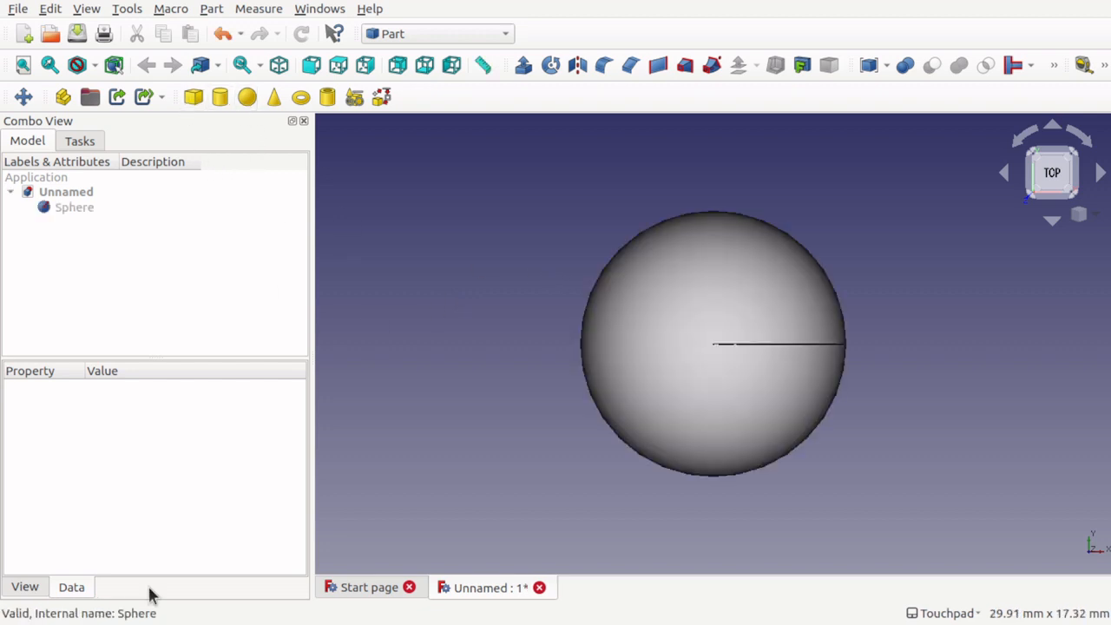
click(71, 209)
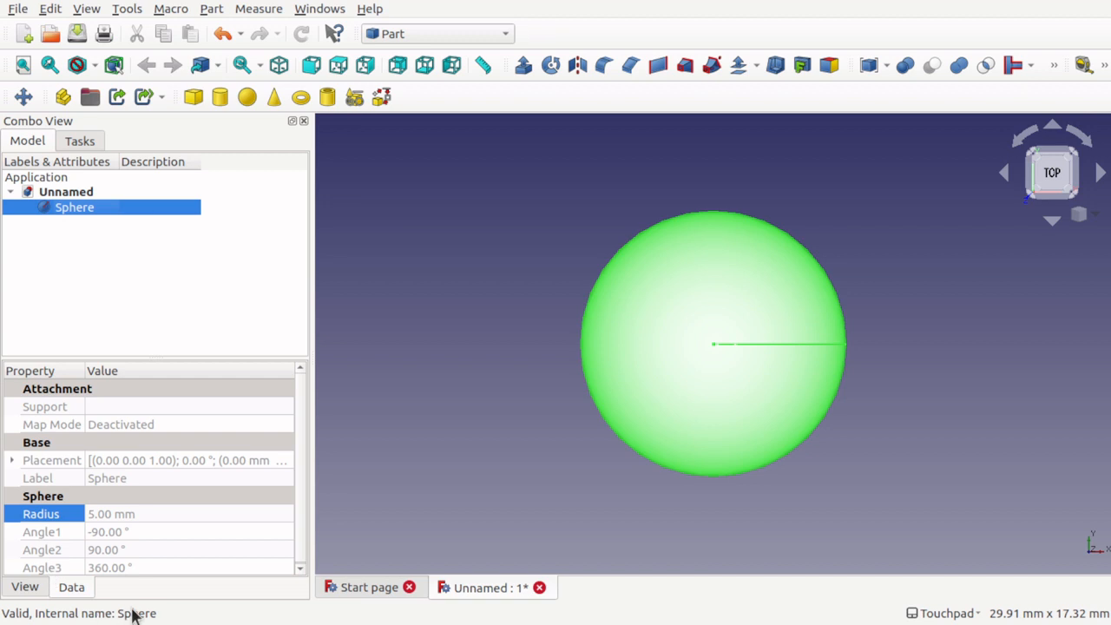
click(108, 514)
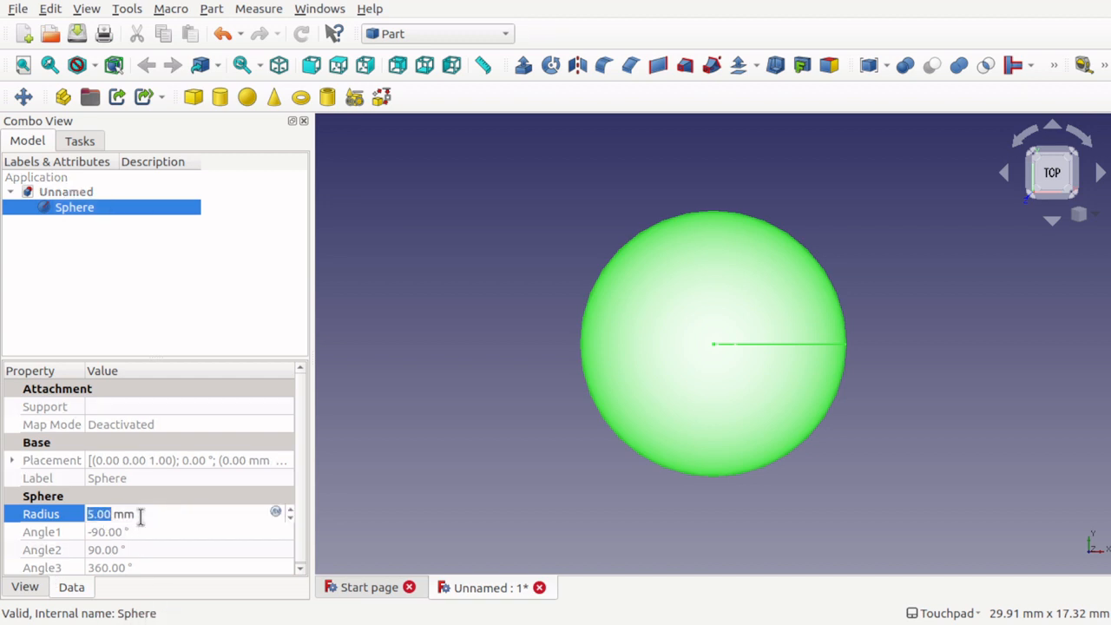
text(8)
key(Return)
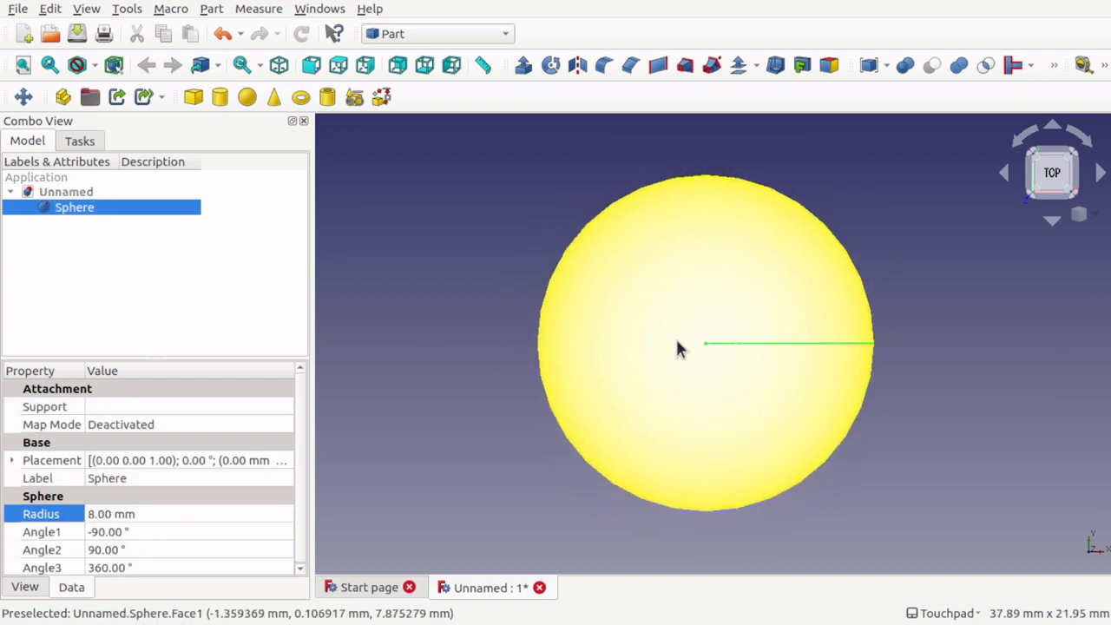
- Add a cylinder solid to the document that rises from the sphere's centre
scroll(679, 349, down, 1)
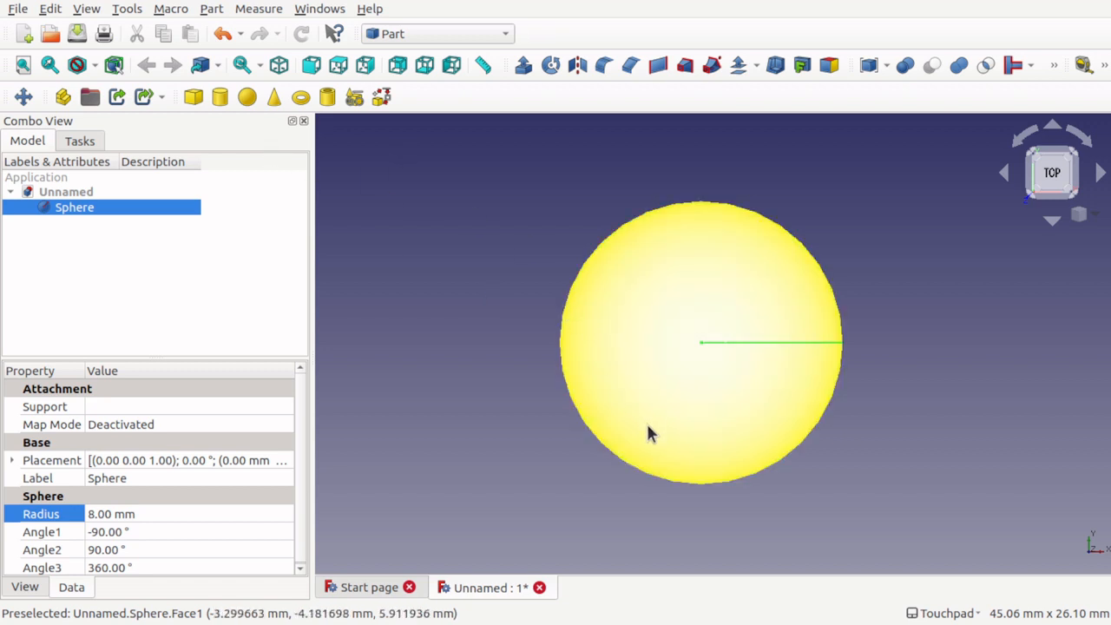
shift+drag(657, 412, 712, 285)
click(1039, 196)
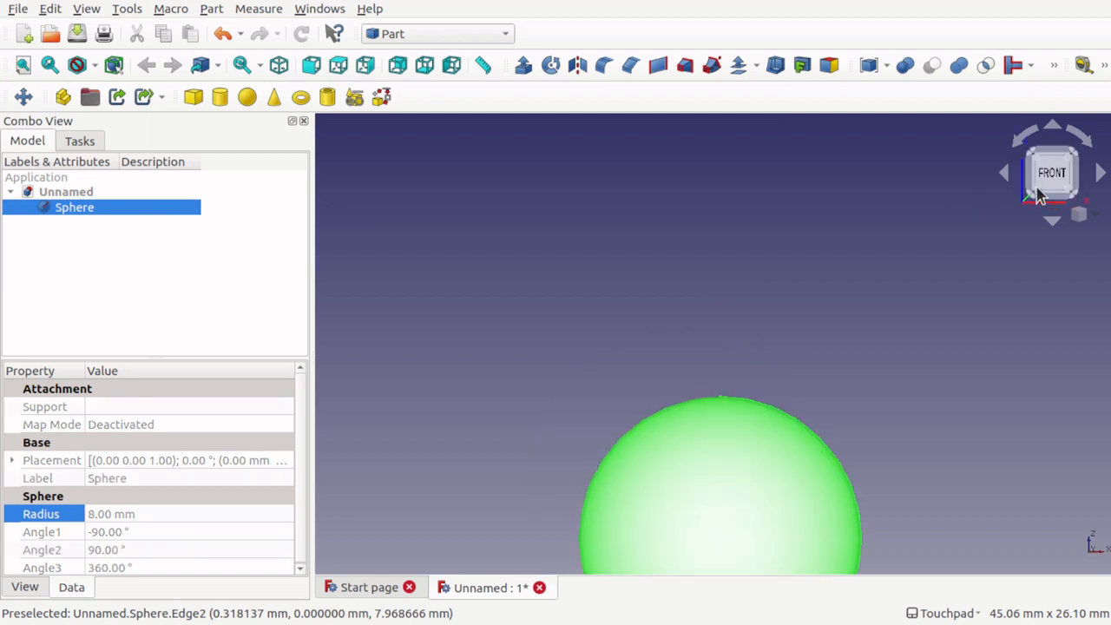
click(875, 331)
scroll(875, 331, down, 2)
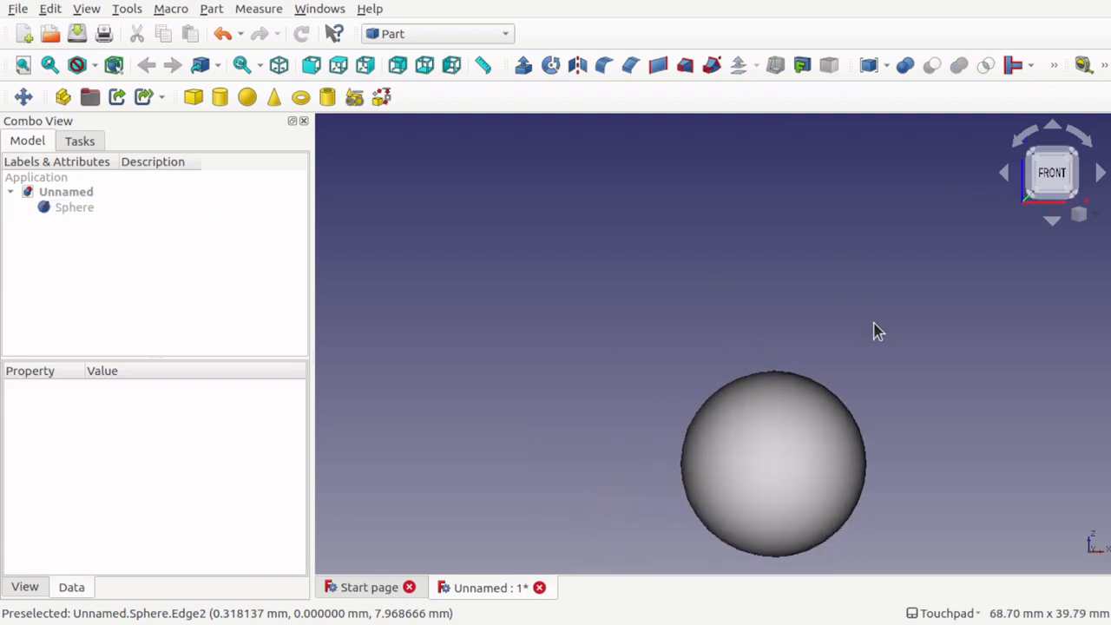
key(Up)
key(Up)
key(Up)
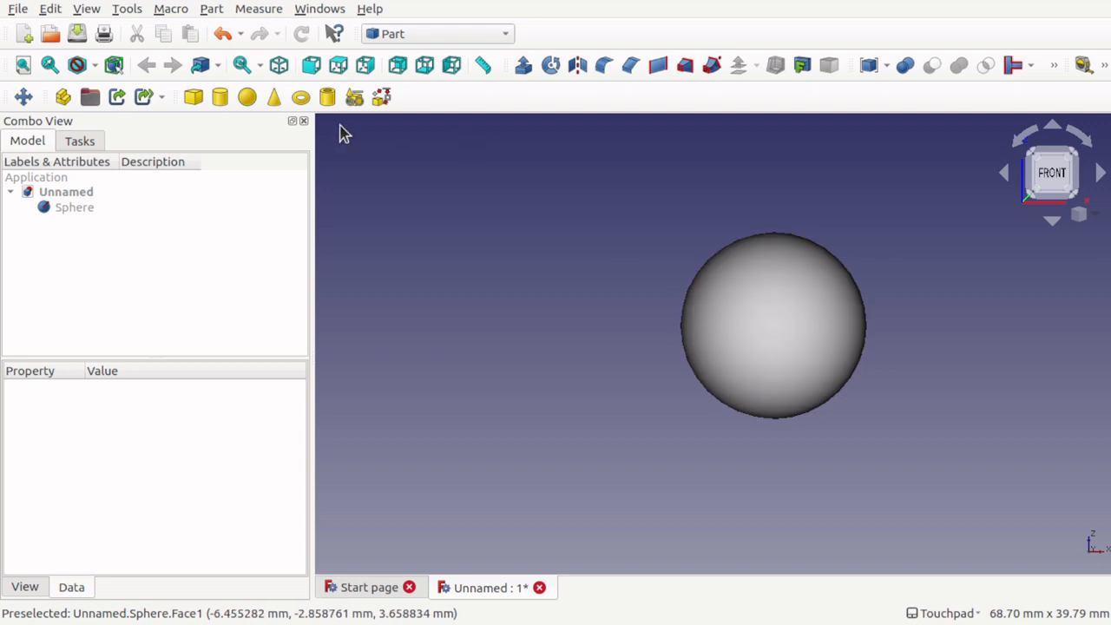
click(217, 100)
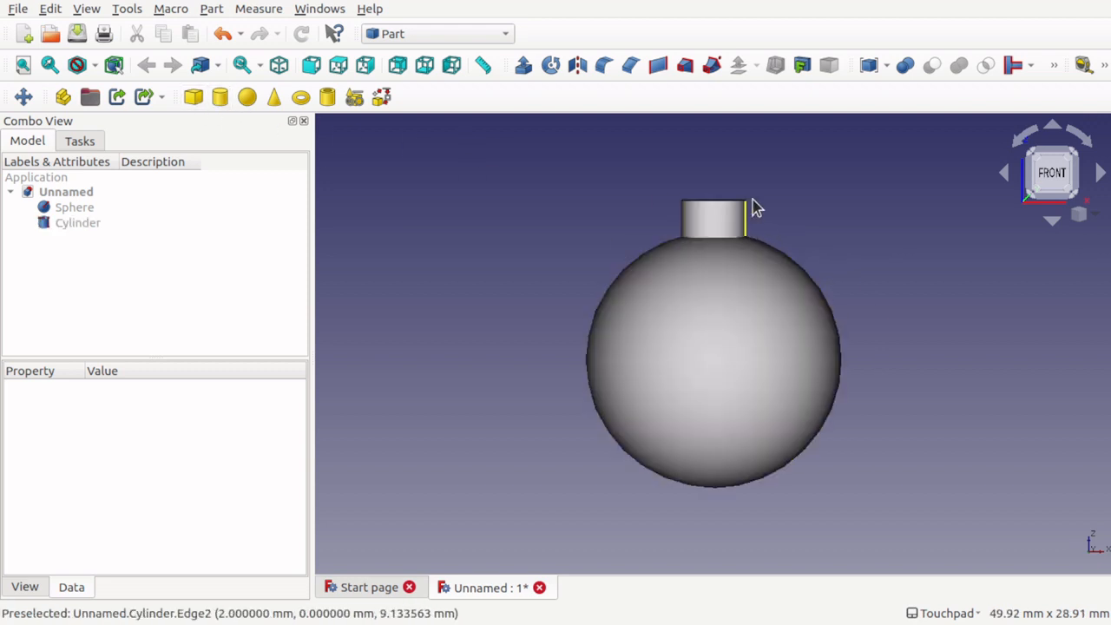
- Try a 10 mm radius on the cylinder and set it back to 2 mm
alt+drag(752, 205, 728, 227)
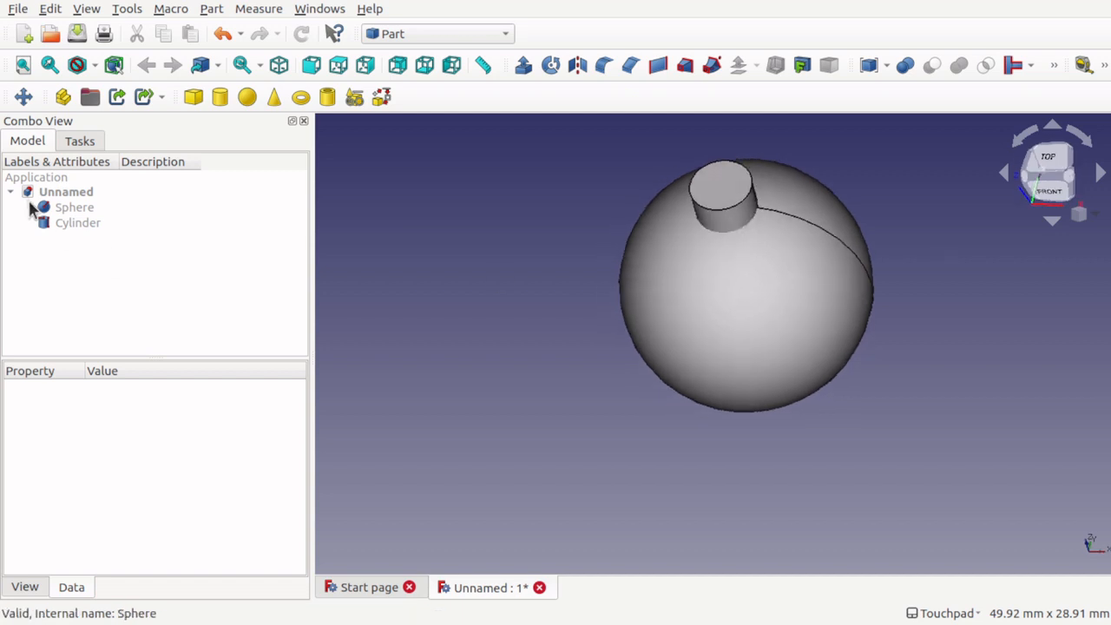
click(71, 225)
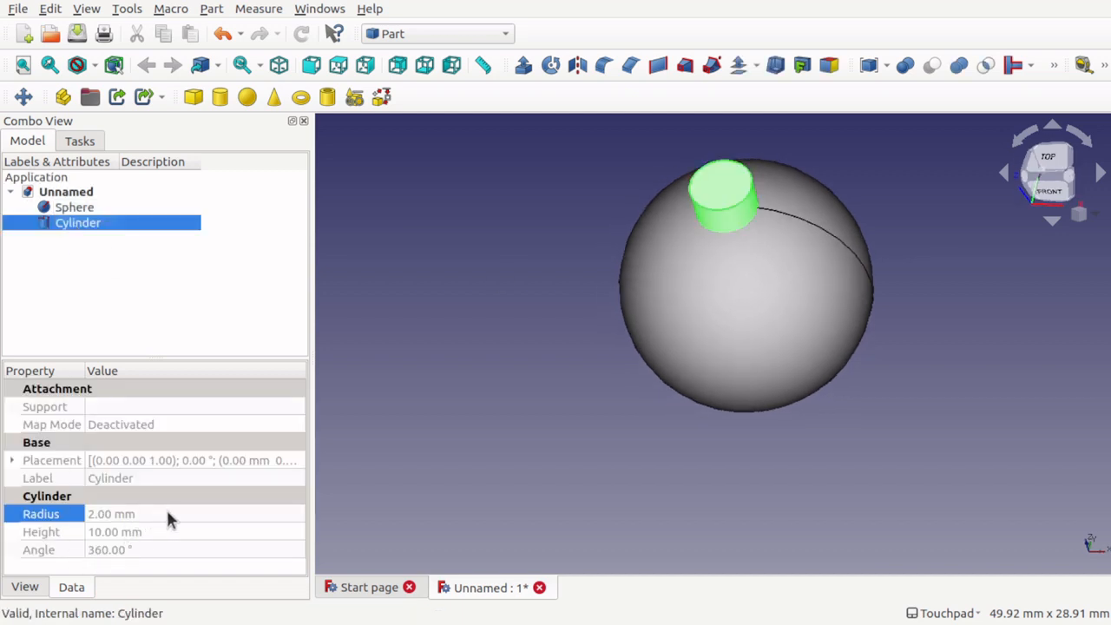
click(169, 514)
text(10)
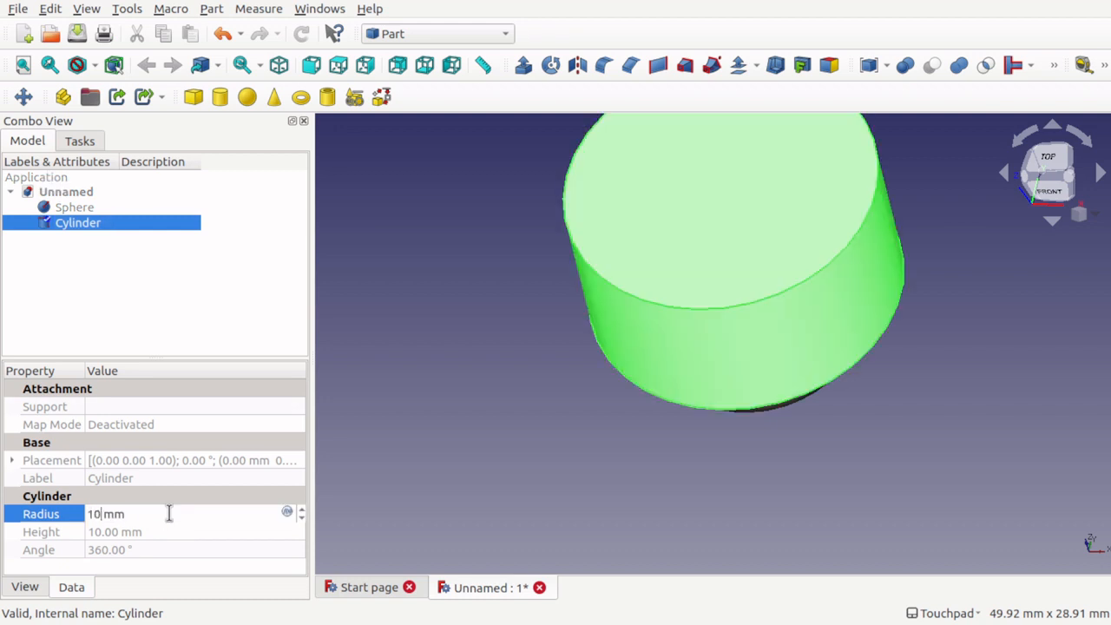
key(BackSpace)
key(BackSpace)
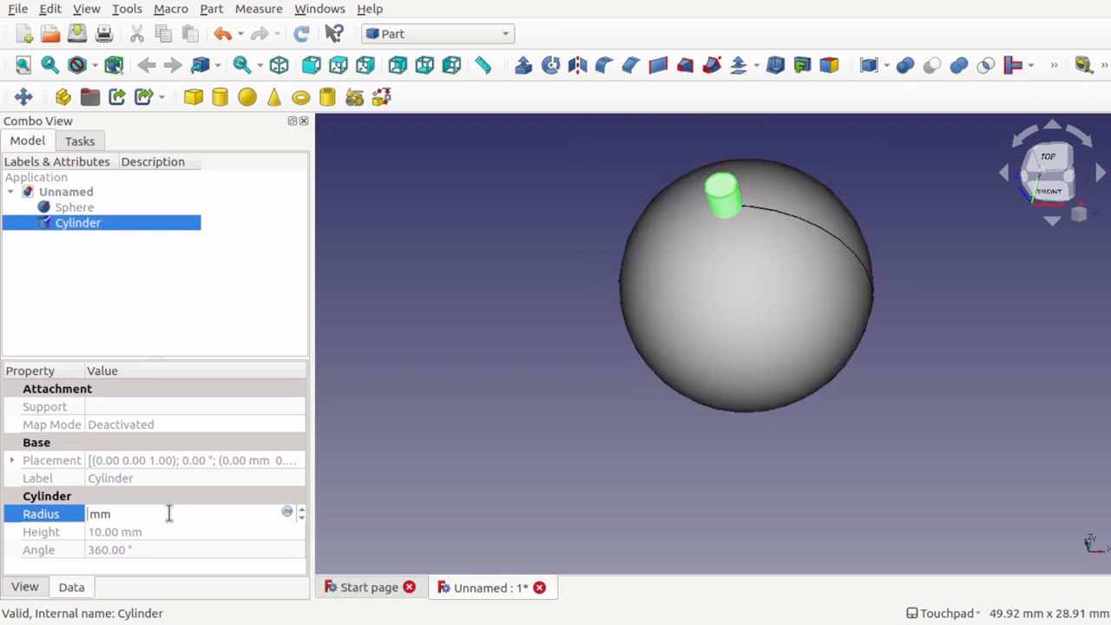
text(2)
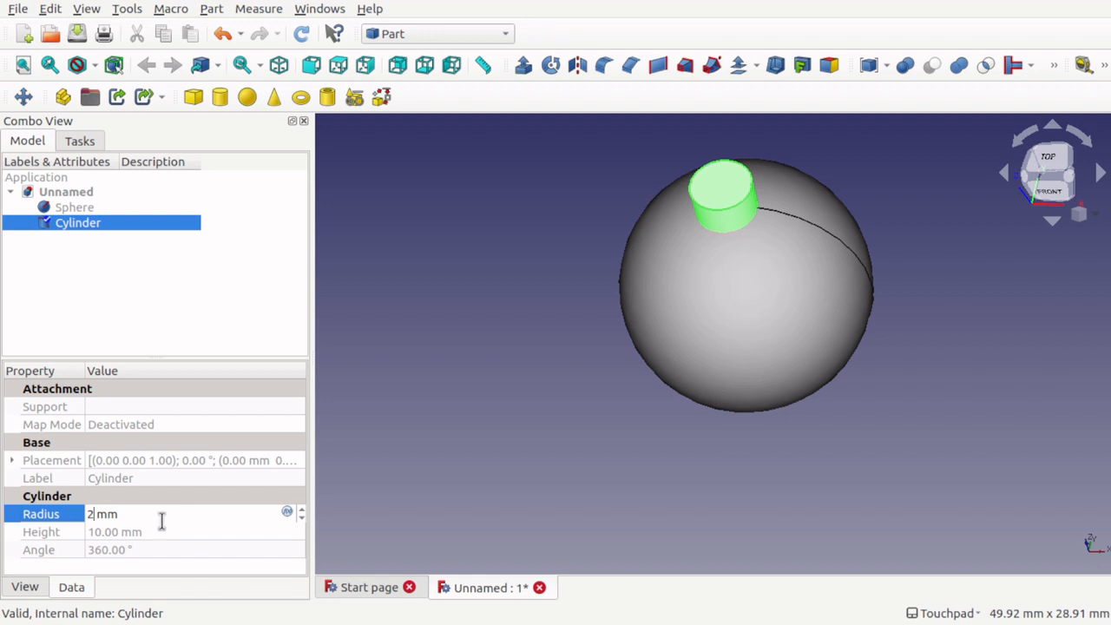
- Set the cylinder's height to 20 mm so that it forms a longer stem above the sphere
click(164, 530)
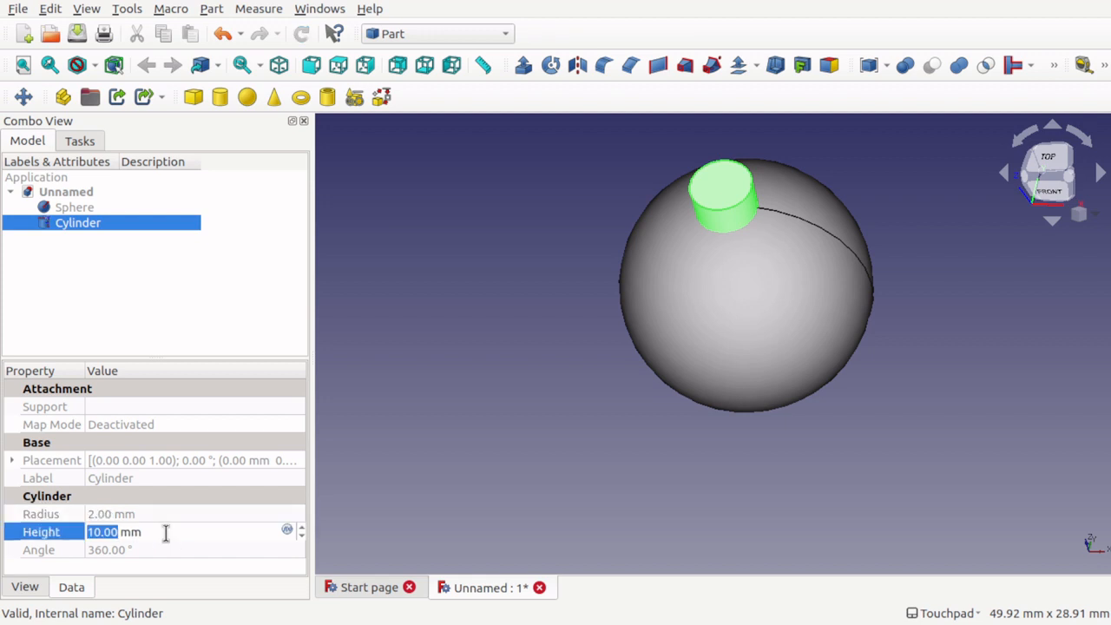
text(20)
scroll(496, 478, down, 3)
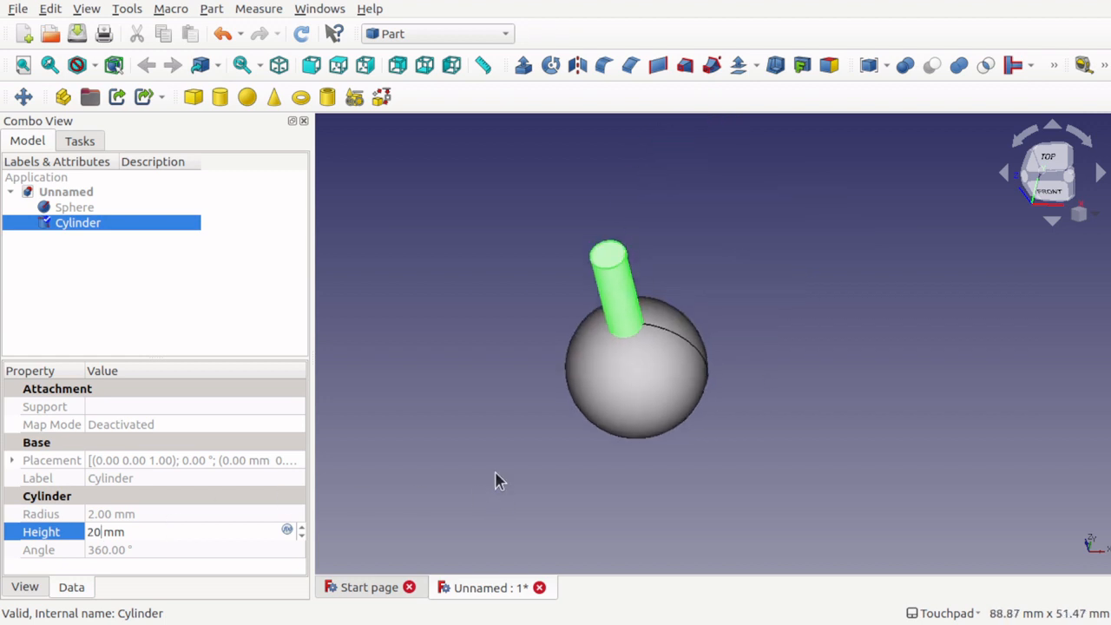
alt+drag(594, 380, 631, 307)
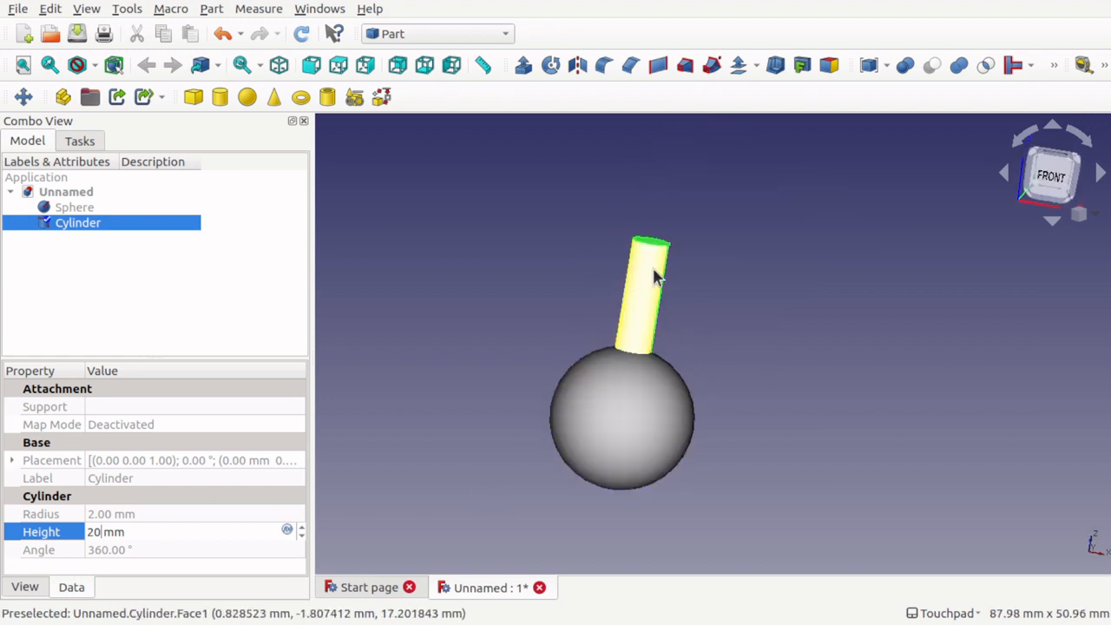
alt+drag(715, 274, 744, 275)
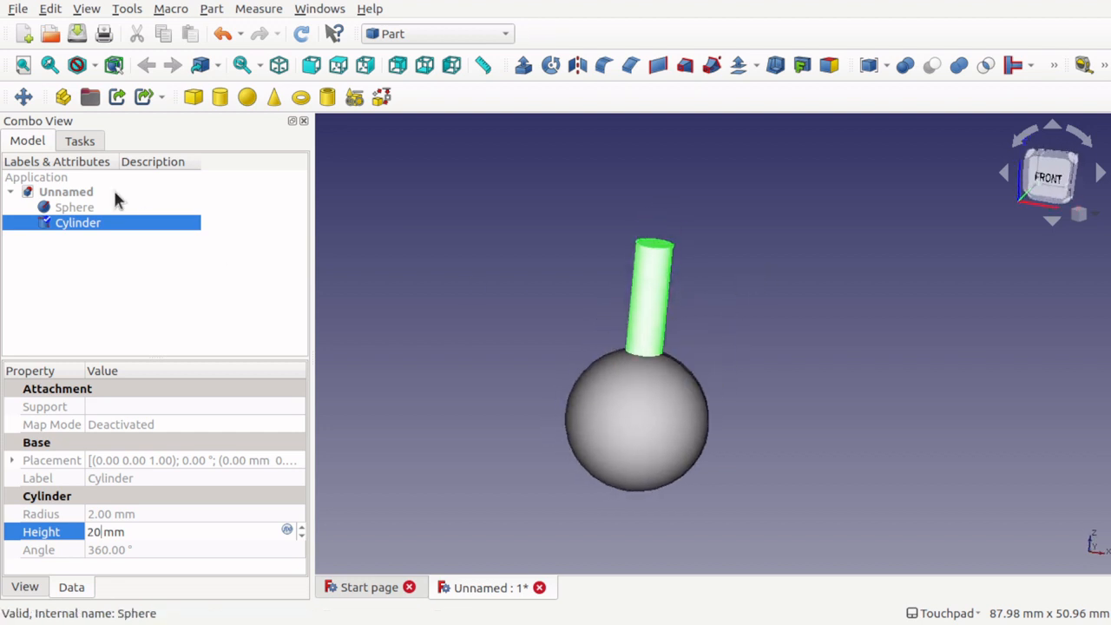
- Fuse the sphere and the cylinder into one solid with a Boolean union and select the result
click(75, 207)
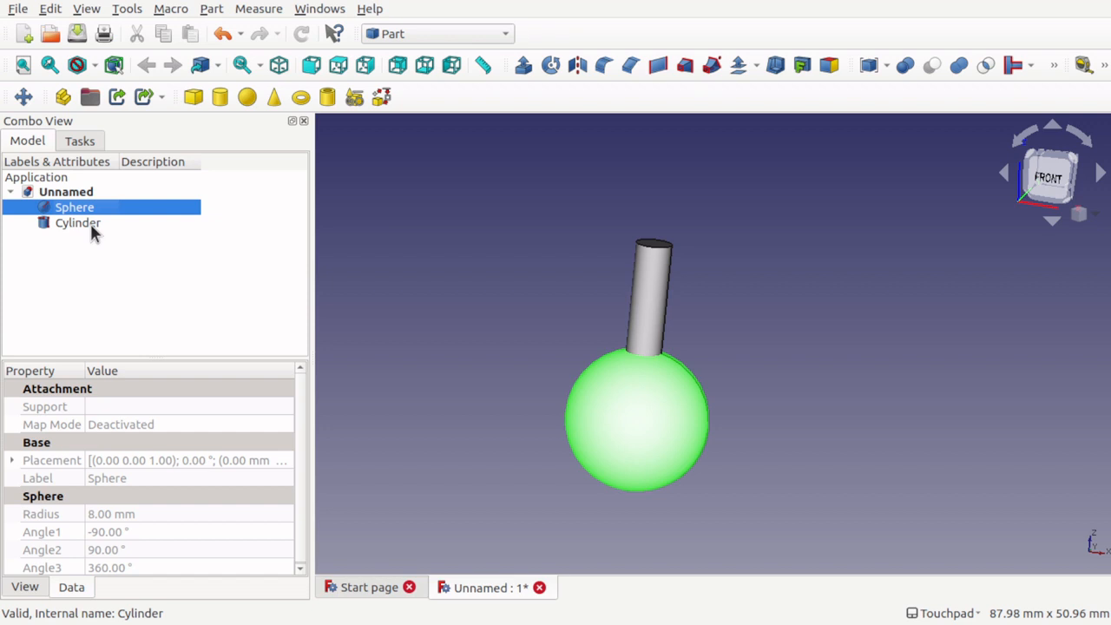
ctrl+click(90, 223)
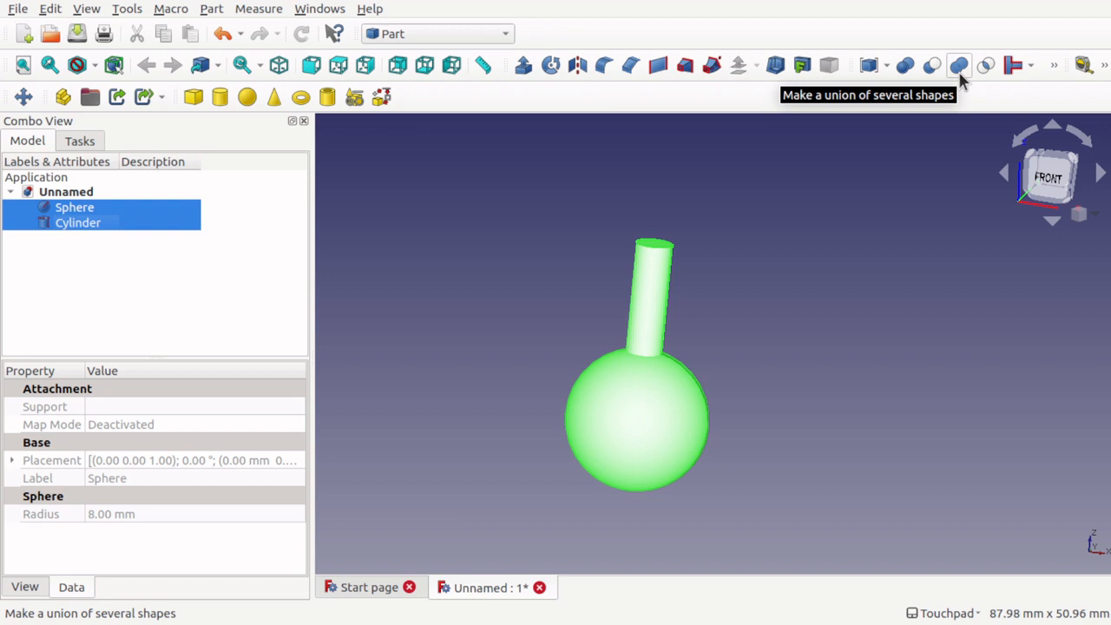
click(958, 71)
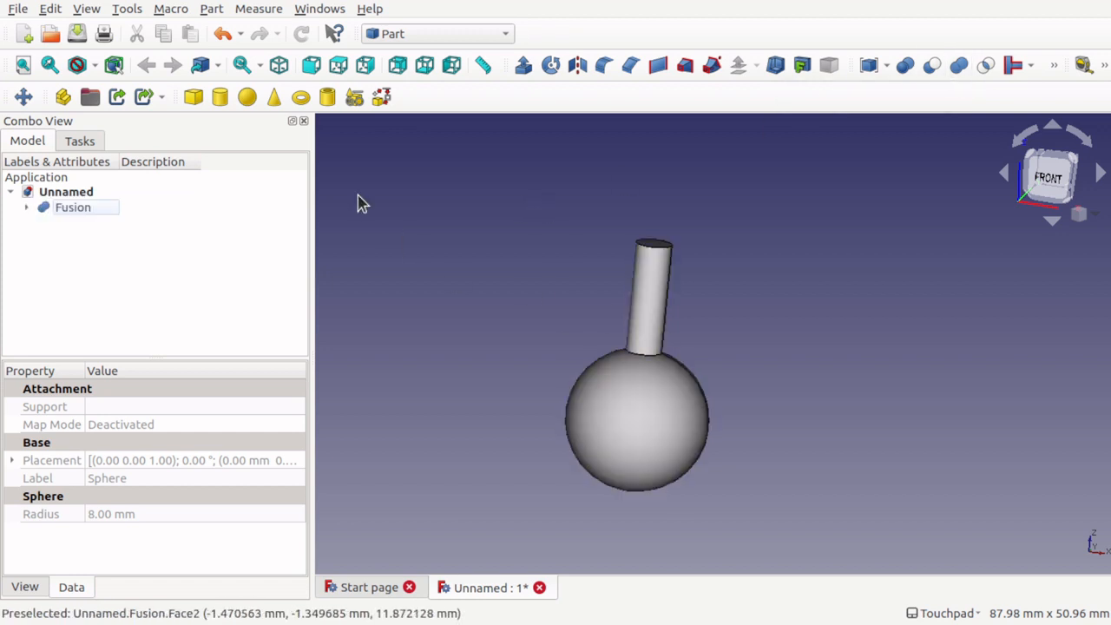
click(84, 209)
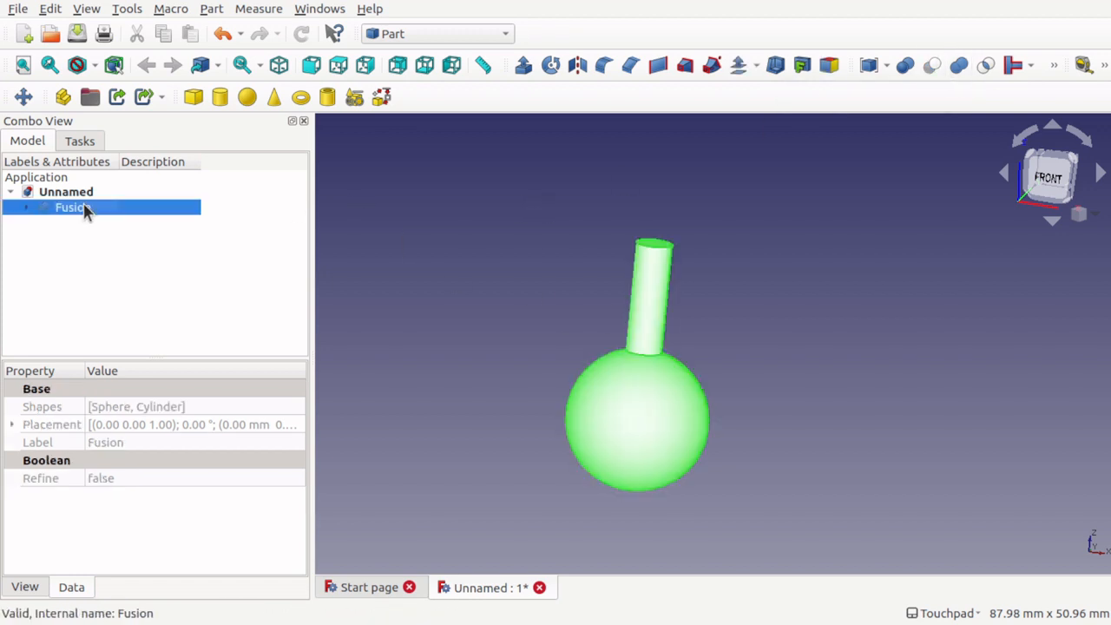
- Start saving the document under a new name and create a folder named BallJoint in the home directory
click(19, 11)
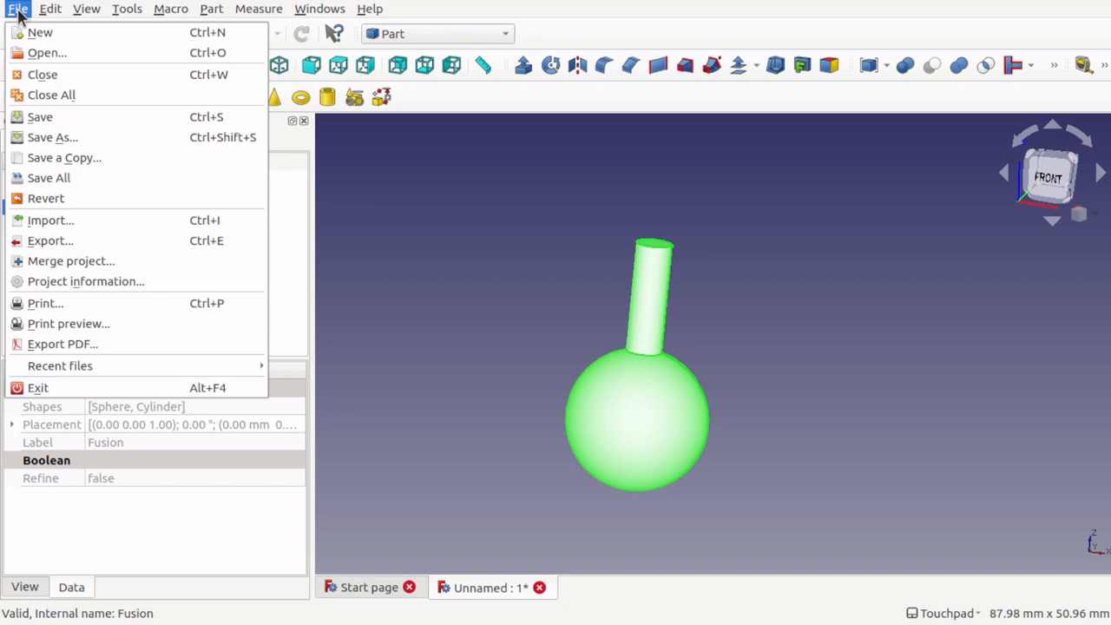
click(57, 136)
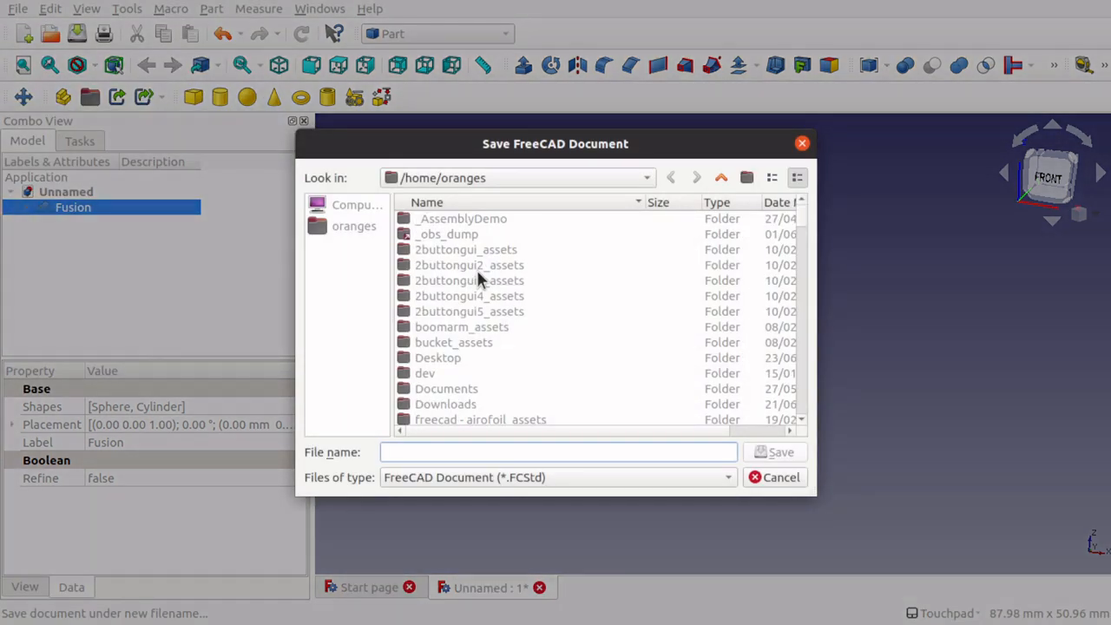
click(746, 177)
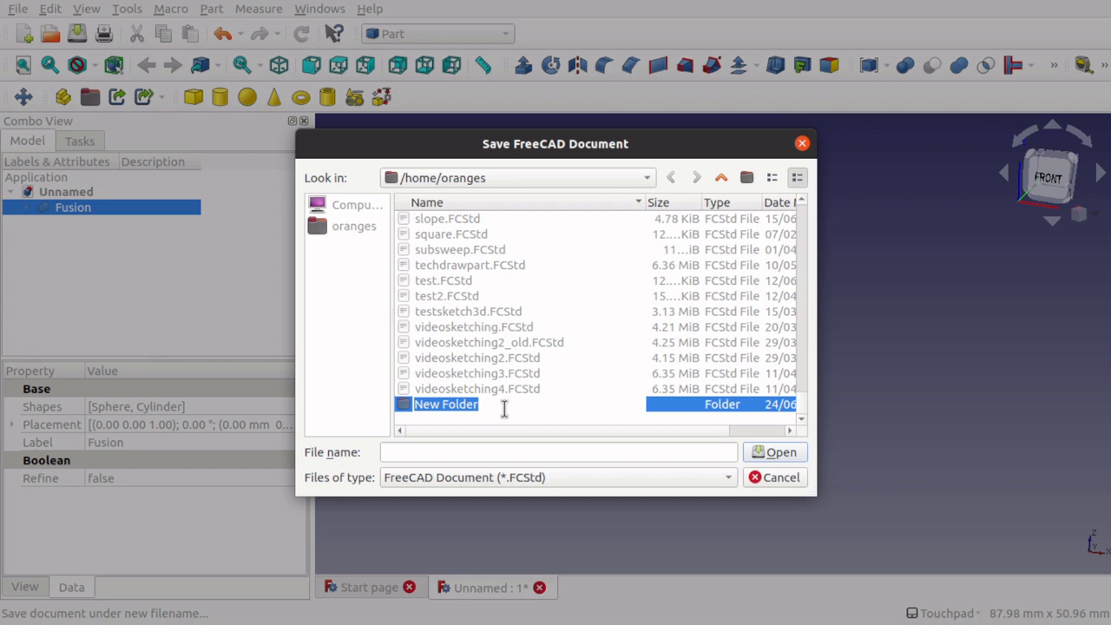
text(Ball)
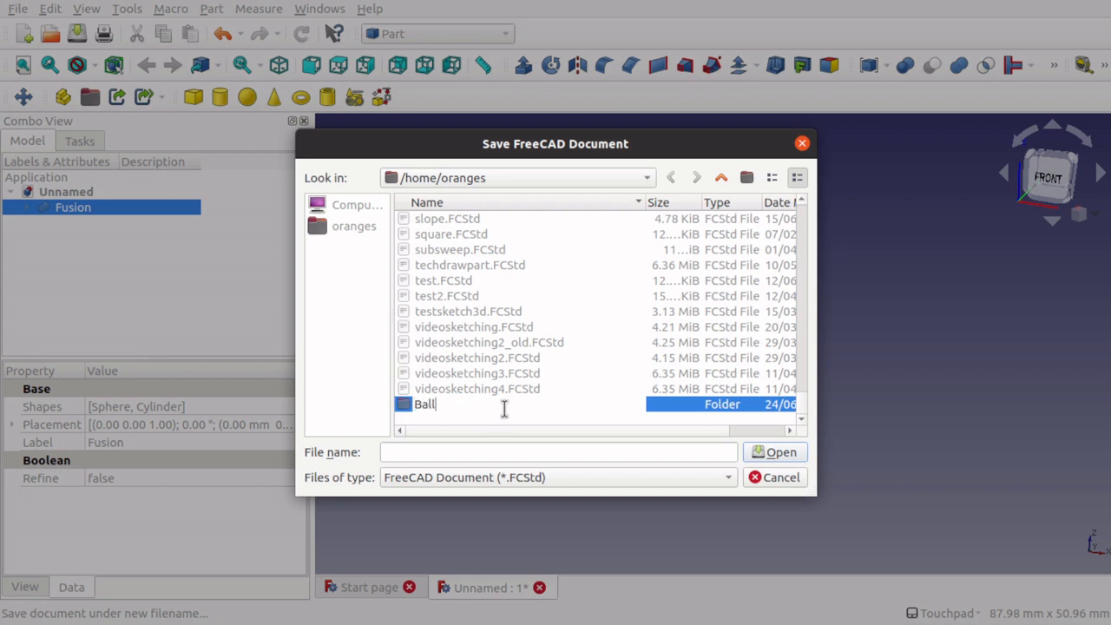
text(Joint)
key(Return)
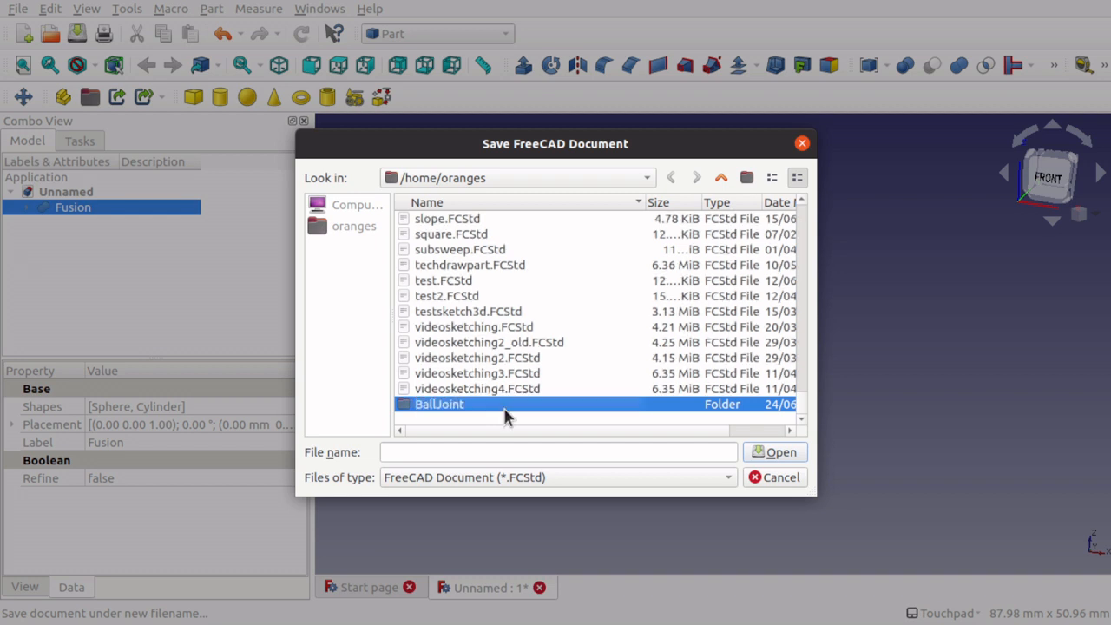
- Save the document as Stud inside the BallJoint folder
double_click(447, 408)
click(492, 452)
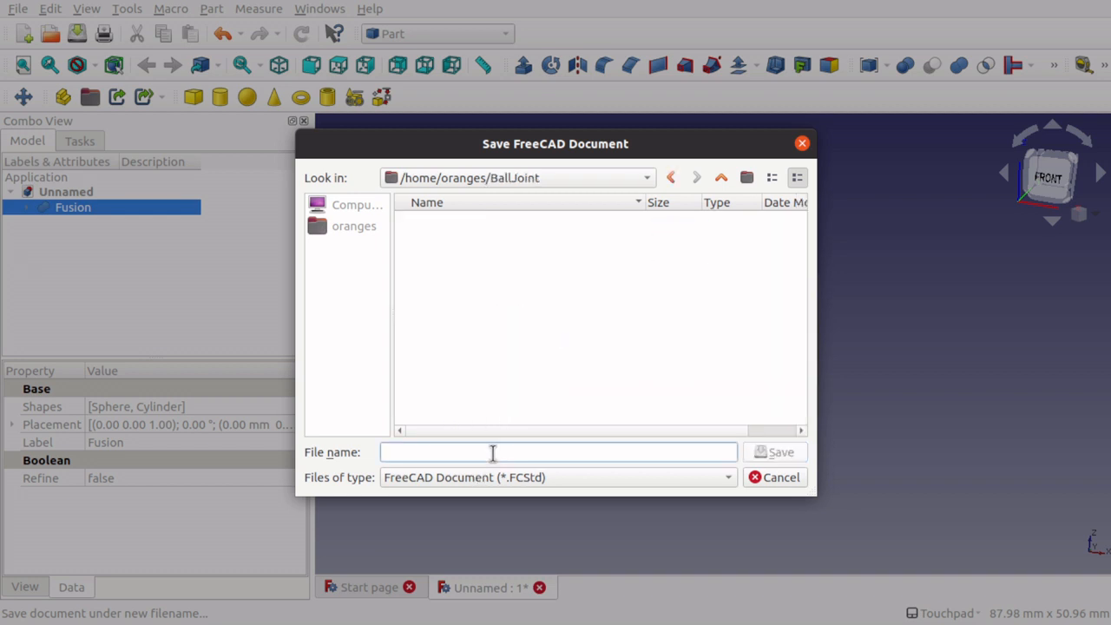
text(Stud)
key(Return)
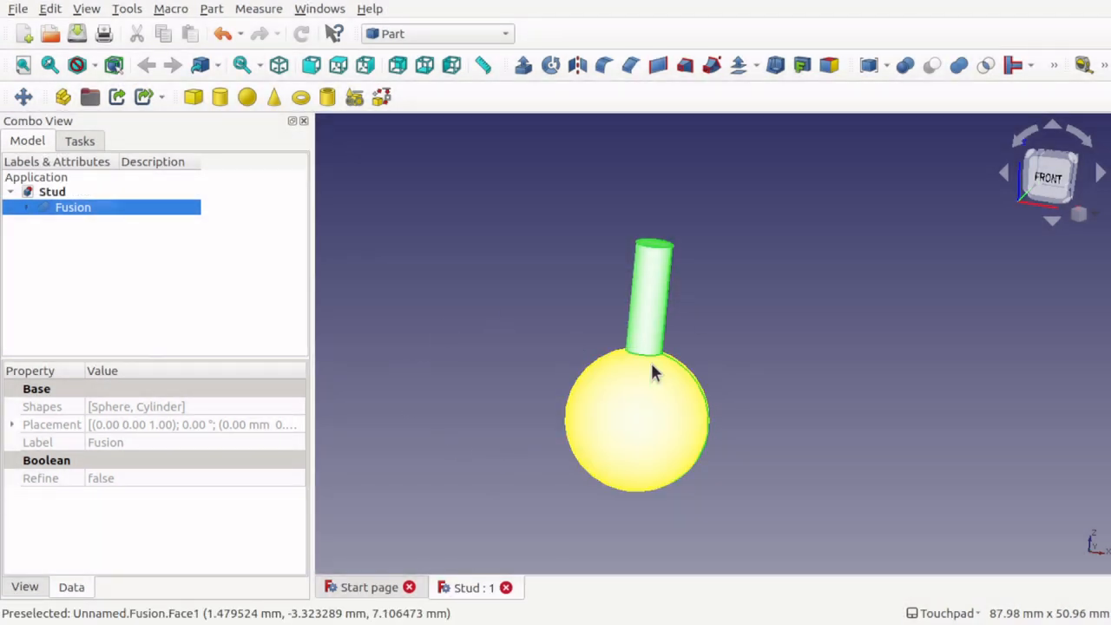
- Review the sphere and cylinder that make up the stud's fusion, and save the Stud document again
scroll(653, 368, down, 1)
scroll(653, 368, down, 1)
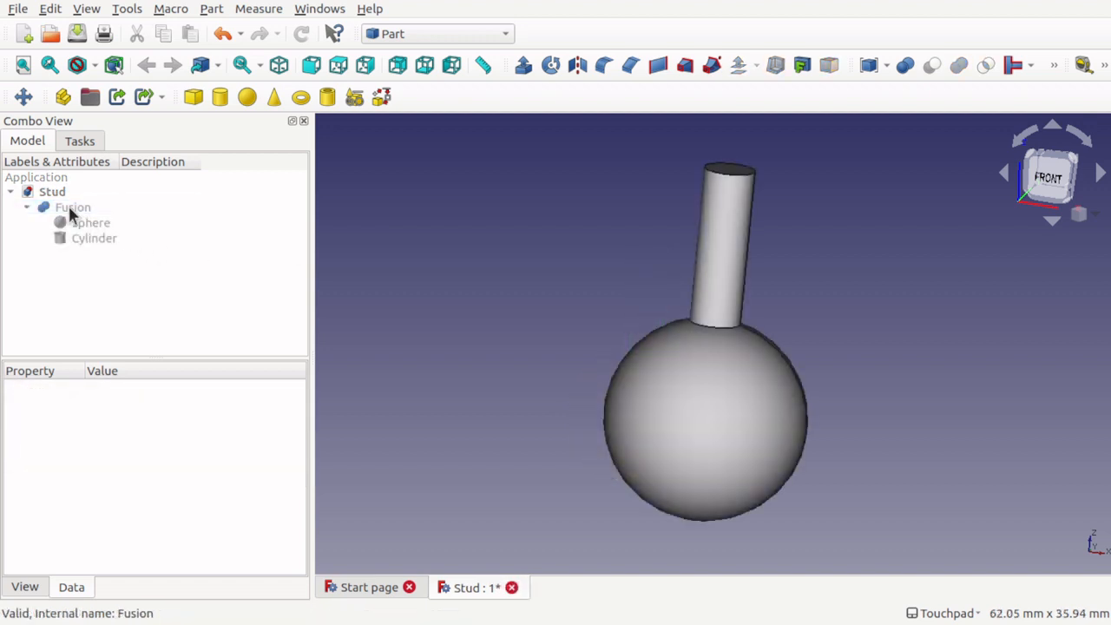
click(68, 205)
click(86, 223)
click(105, 238)
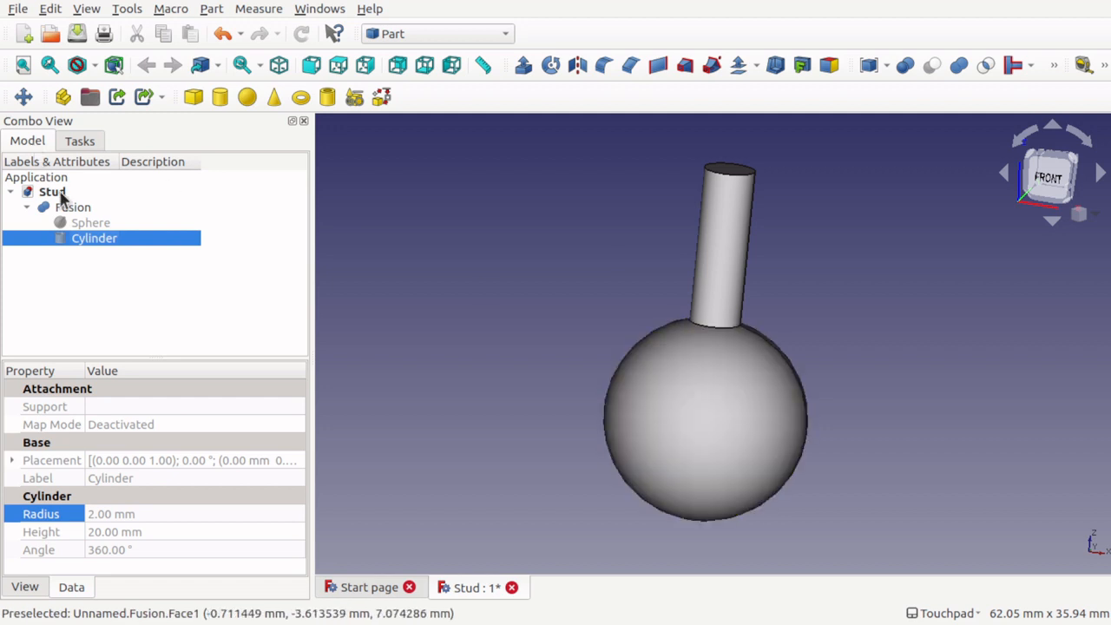
key(ctrl+s)
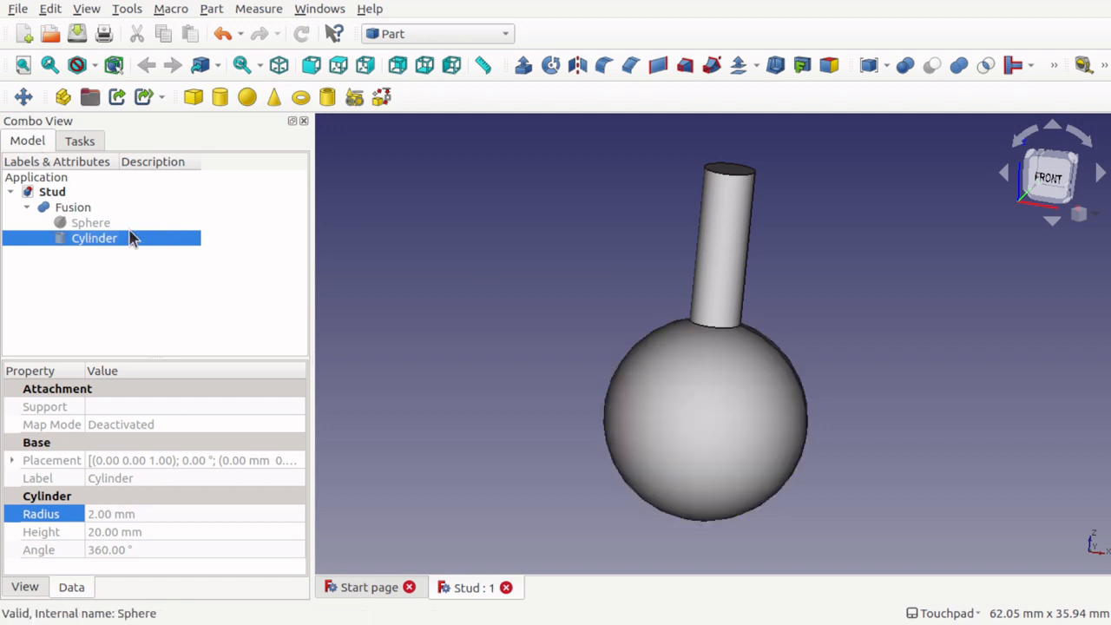
- Create a new document and save it as Socket in the BallJoint folder
click(24, 34)
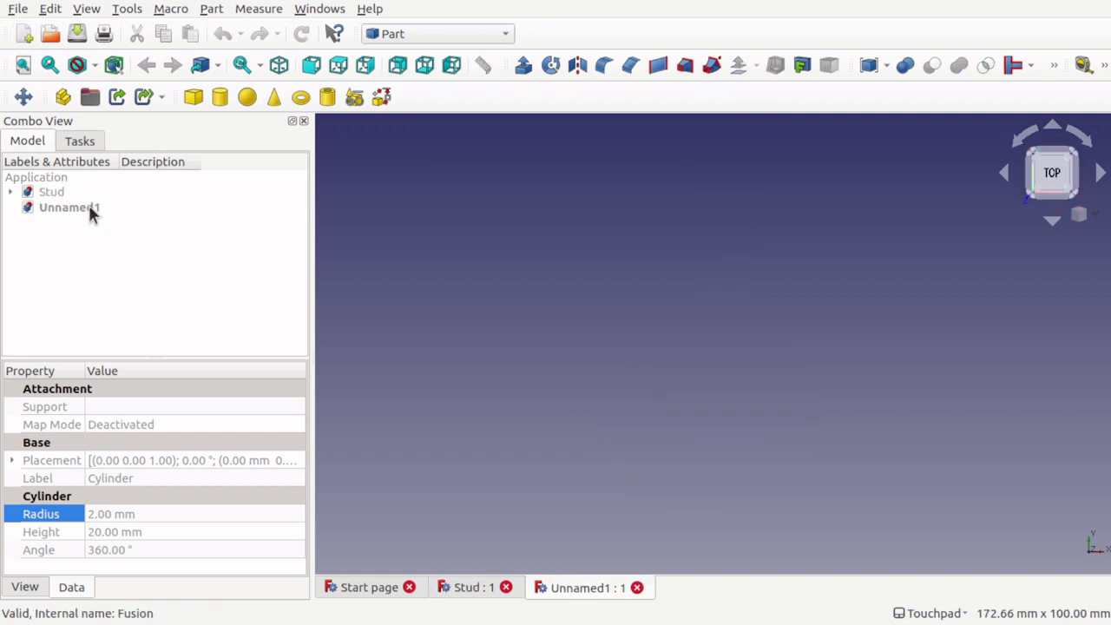
click(18, 10)
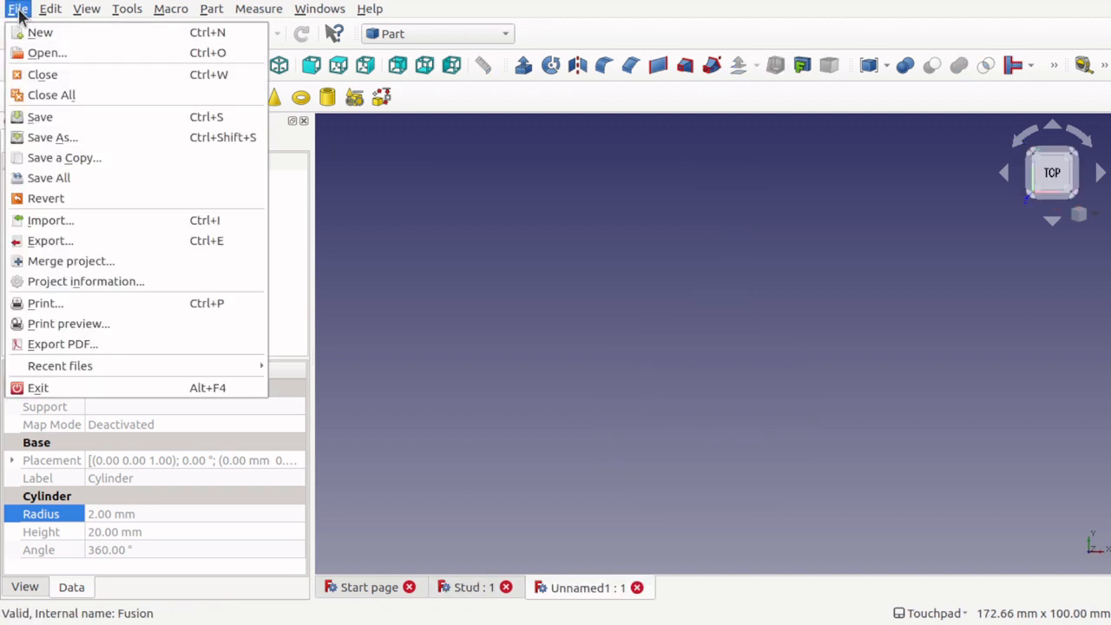
click(60, 137)
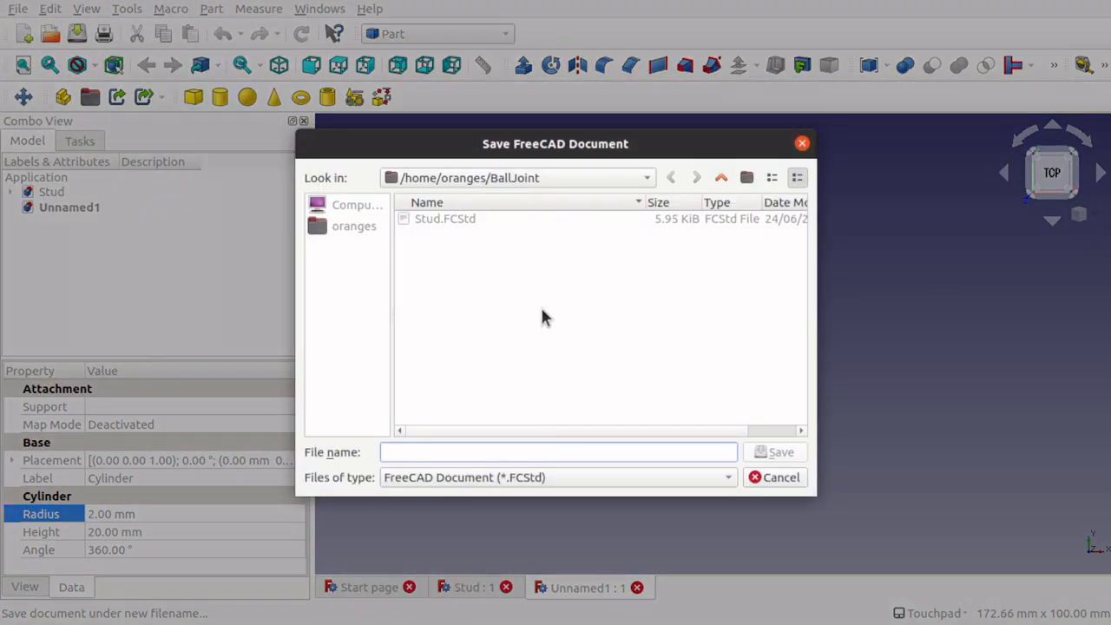
text(Socket)
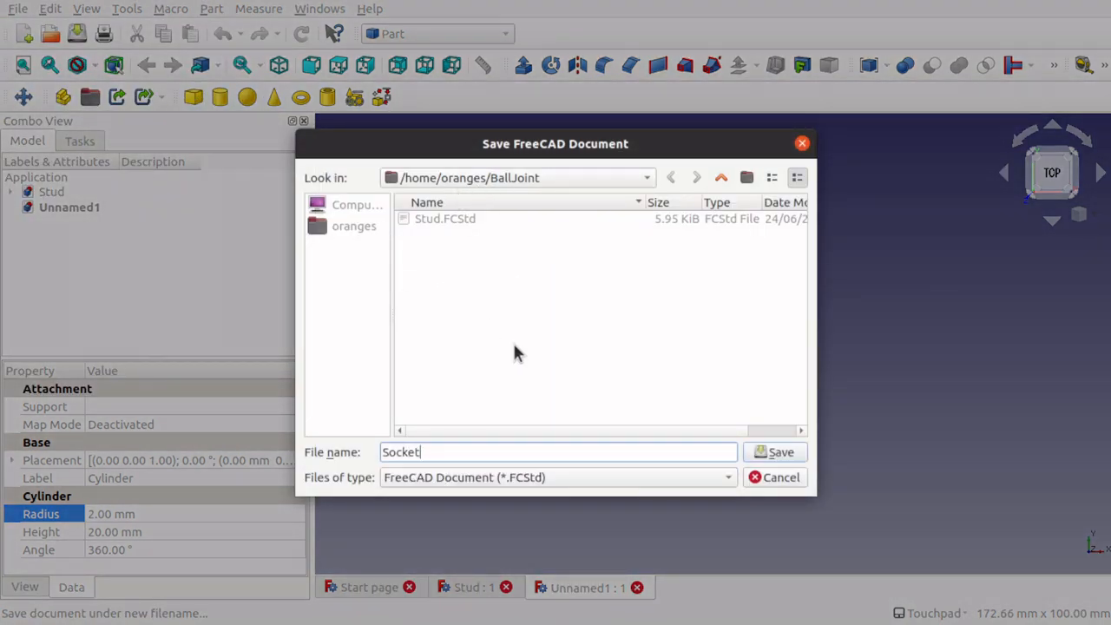
key(Return)
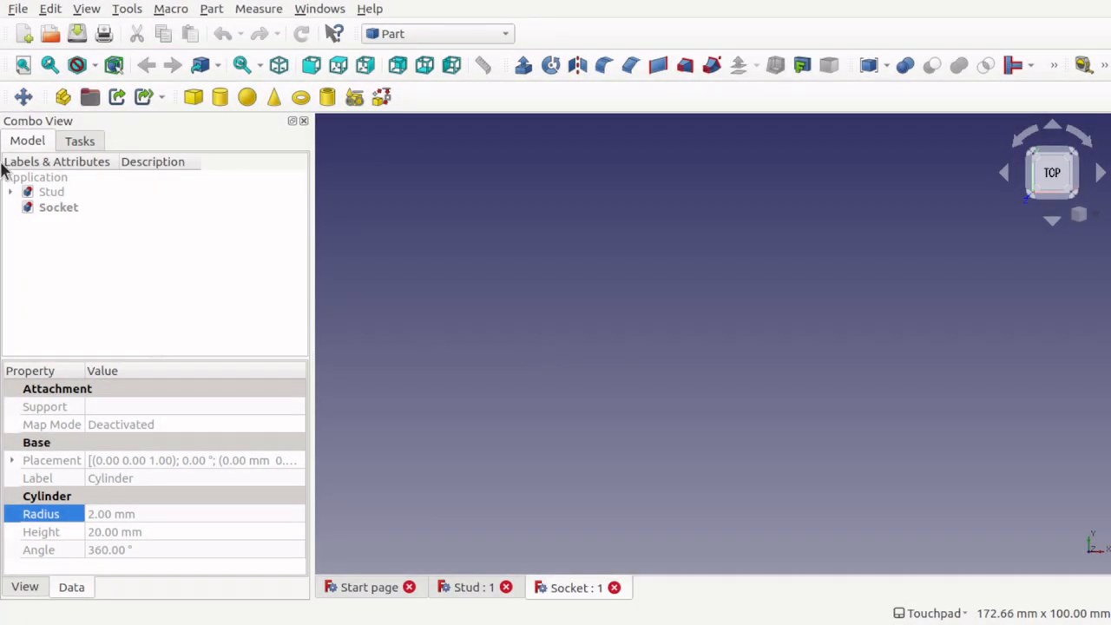
- Add a cylinder solid to the Socket document
click(51, 207)
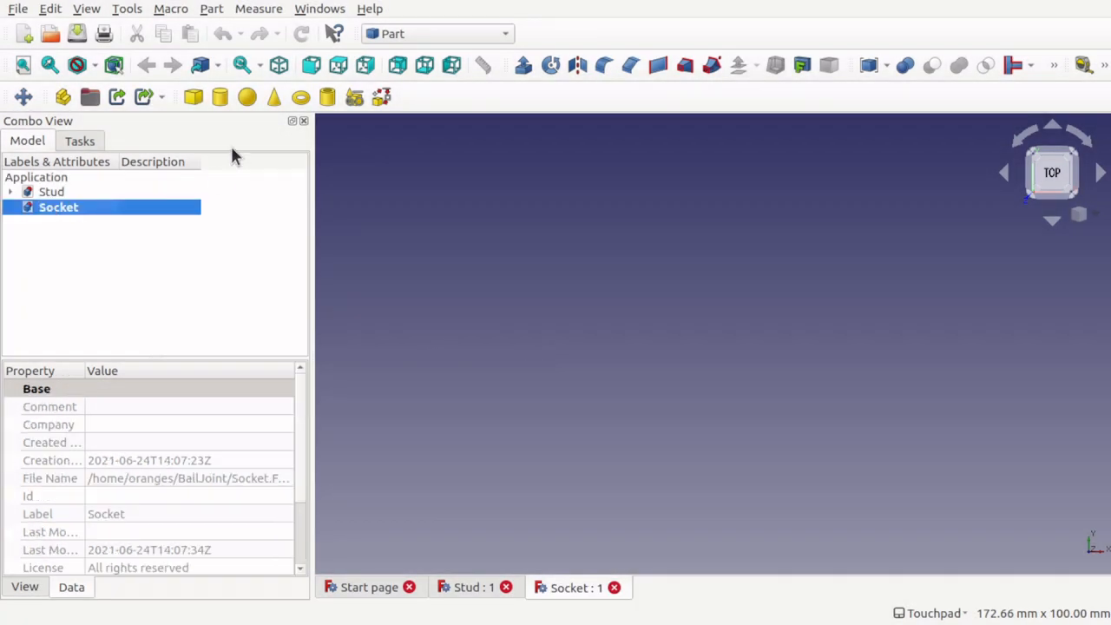
click(220, 99)
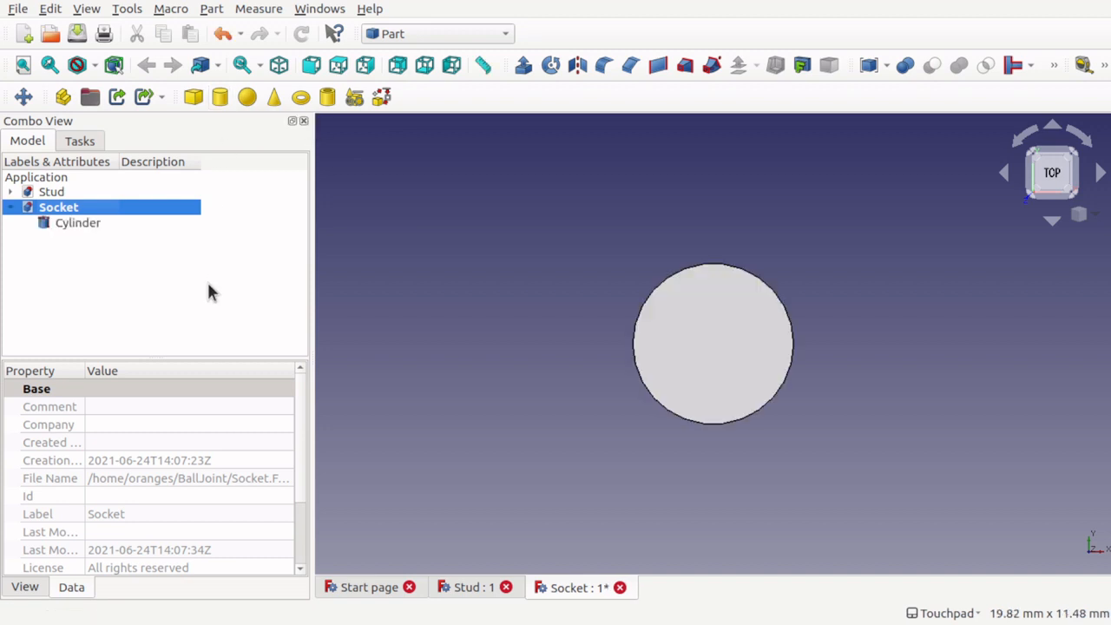
- Check the dimensions of the cylinder and sphere inside the Stud document's fusion, and collapse that document's tree
click(21, 196)
click(11, 192)
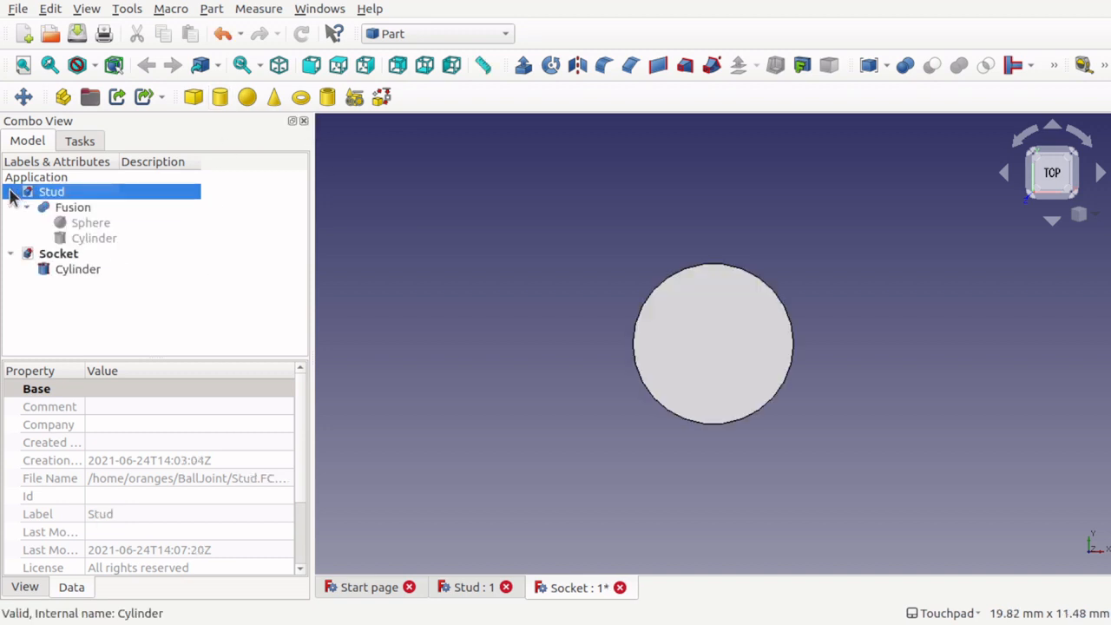
click(94, 238)
click(100, 223)
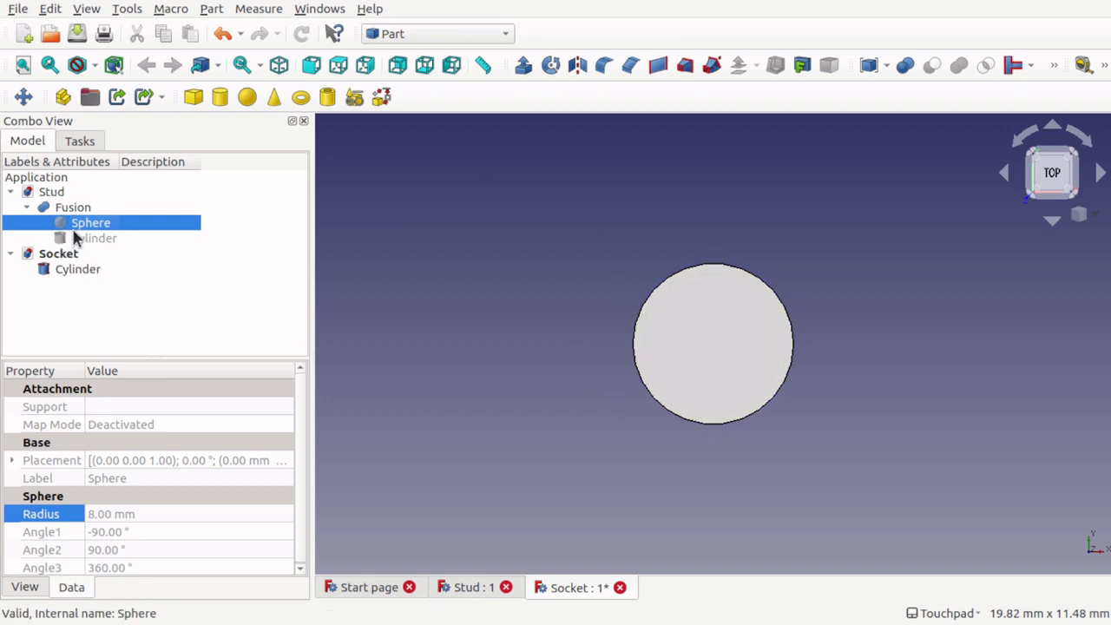
click(21, 193)
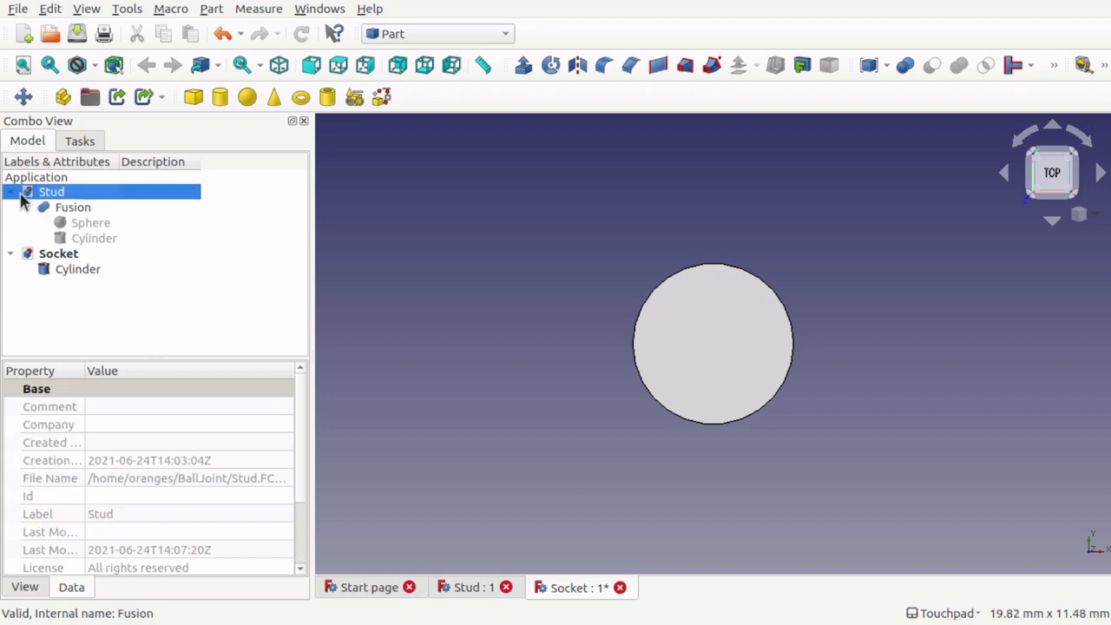
click(11, 192)
- Set the radius of the Socket document's cylinder to 15 mm
click(69, 223)
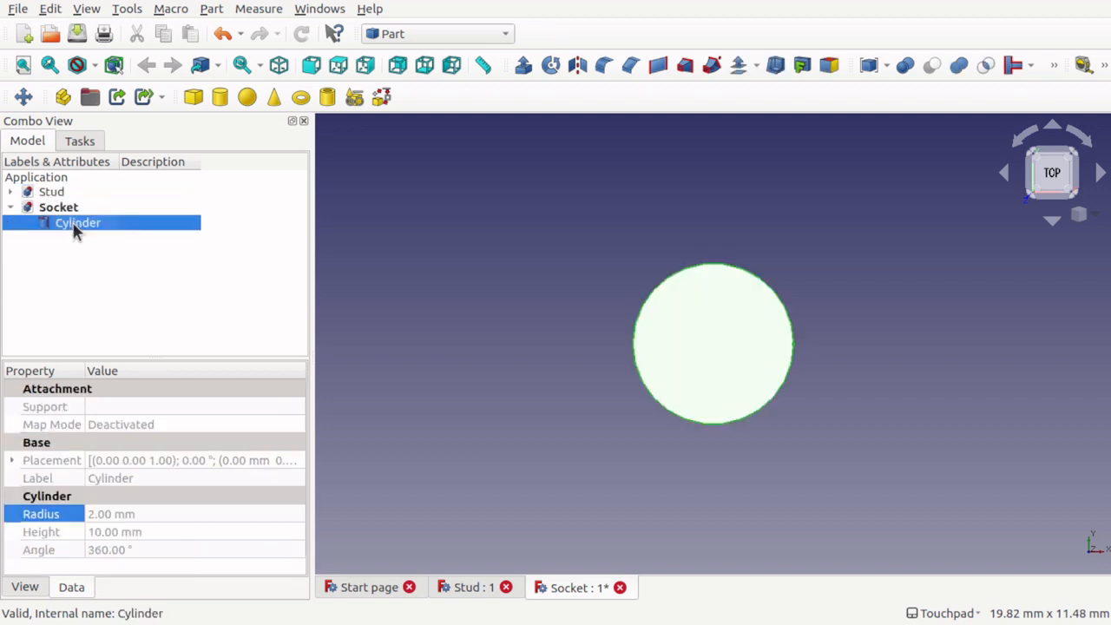
click(158, 519)
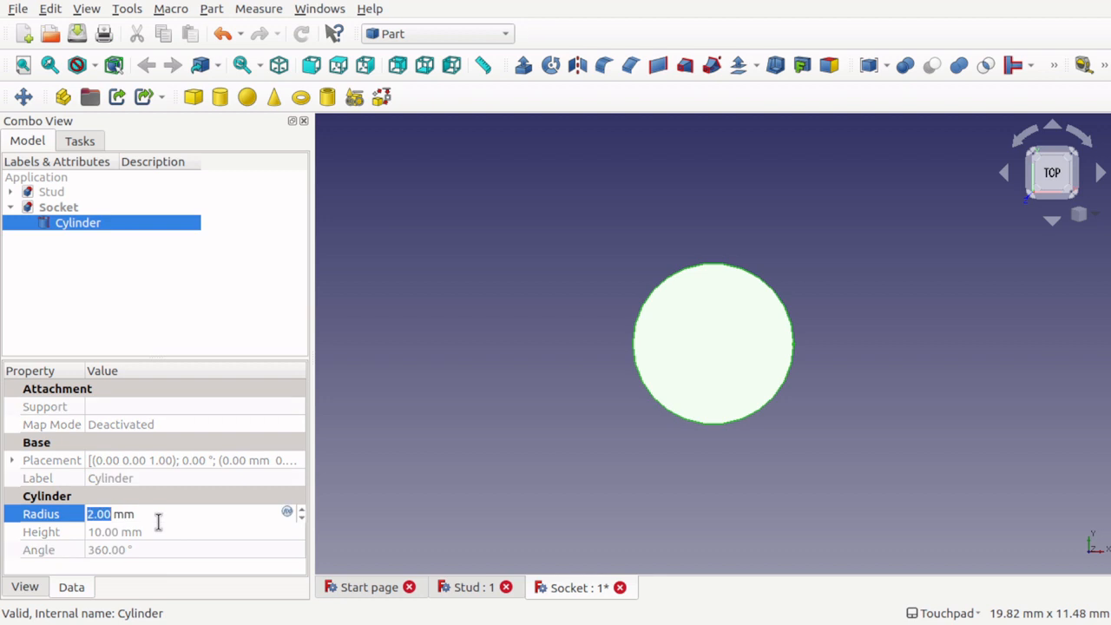
text(8)
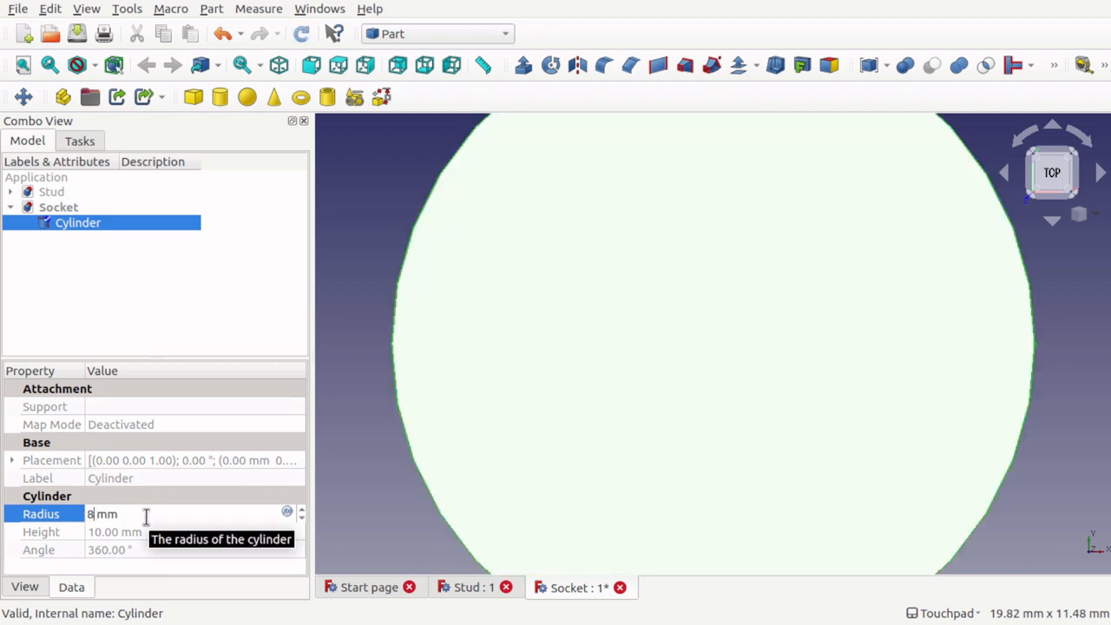
key(BackSpace)
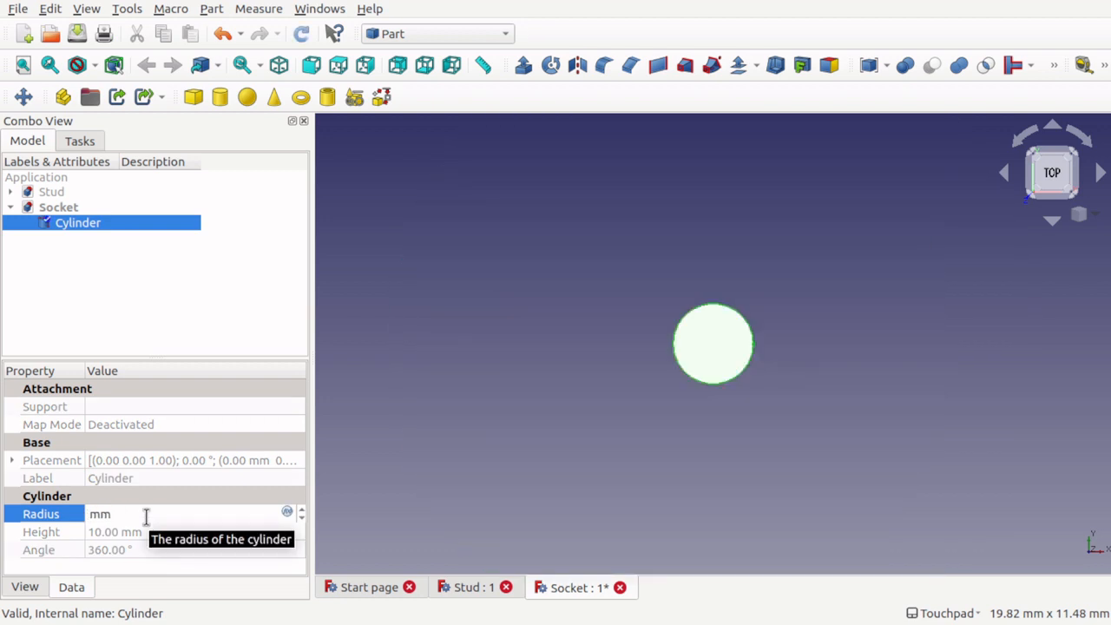
text(15)
key(Return)
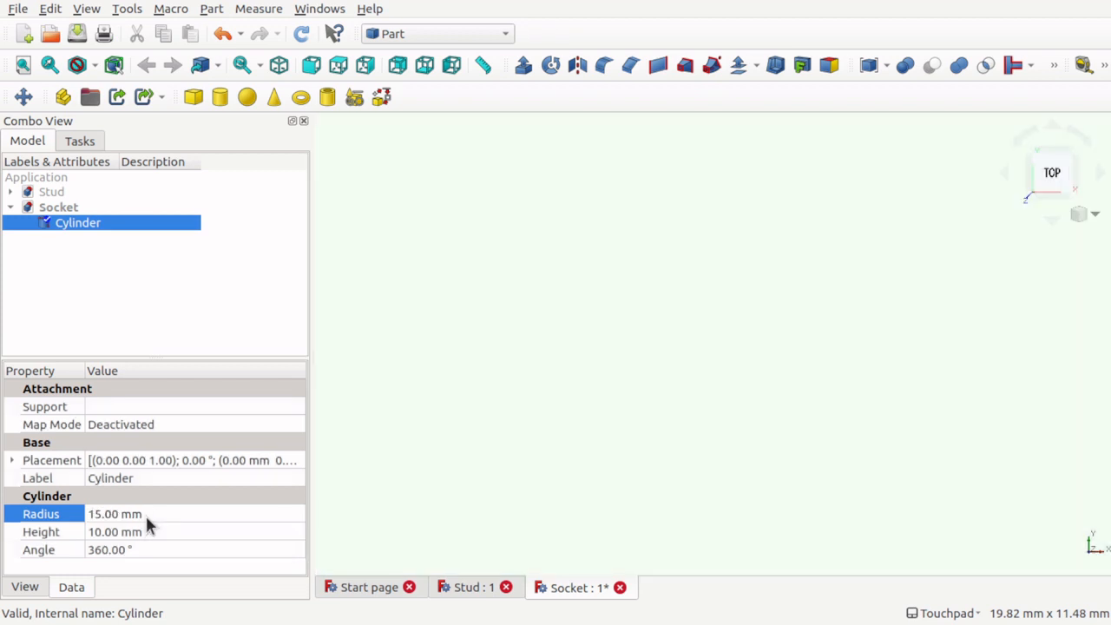
- Set the height of the Socket cylinder to 15 mm
scroll(601, 440, down, 8)
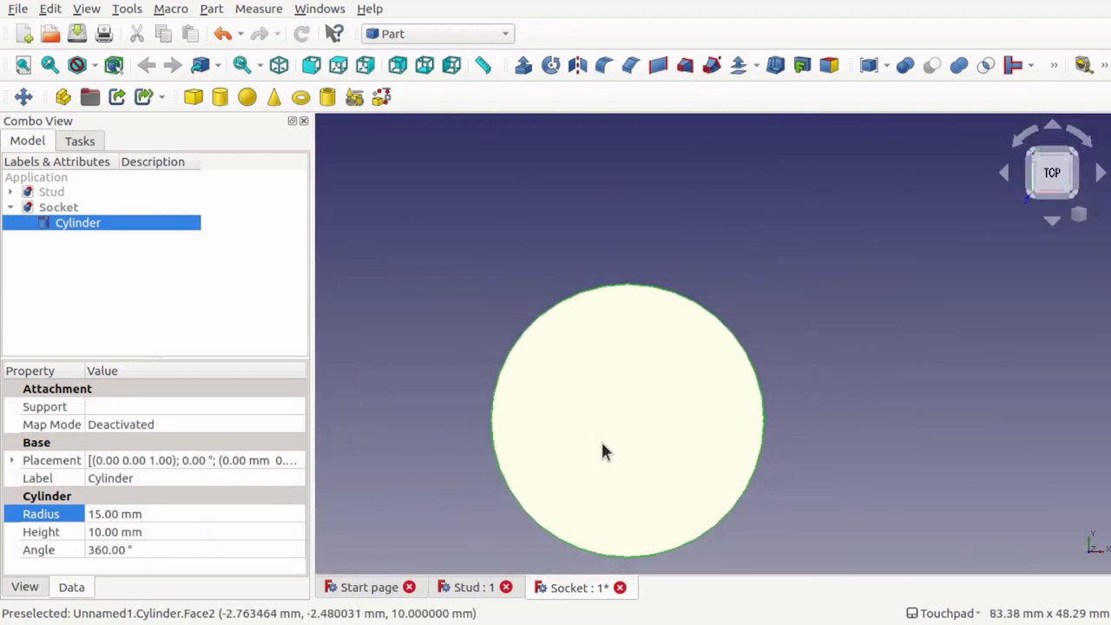
alt+drag(600, 440, 633, 339)
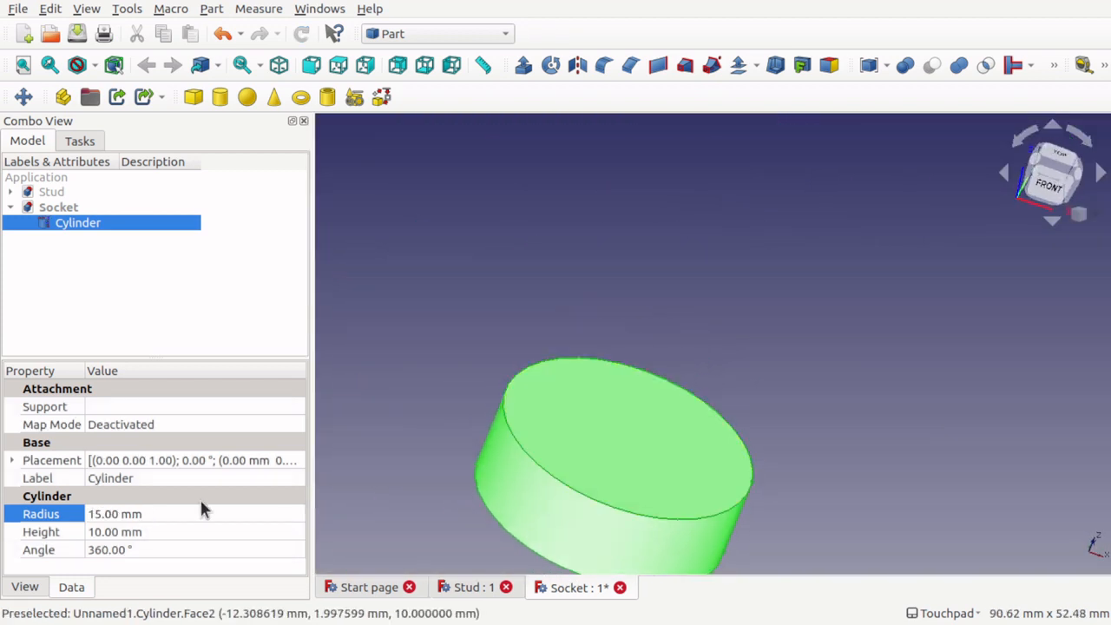
click(152, 531)
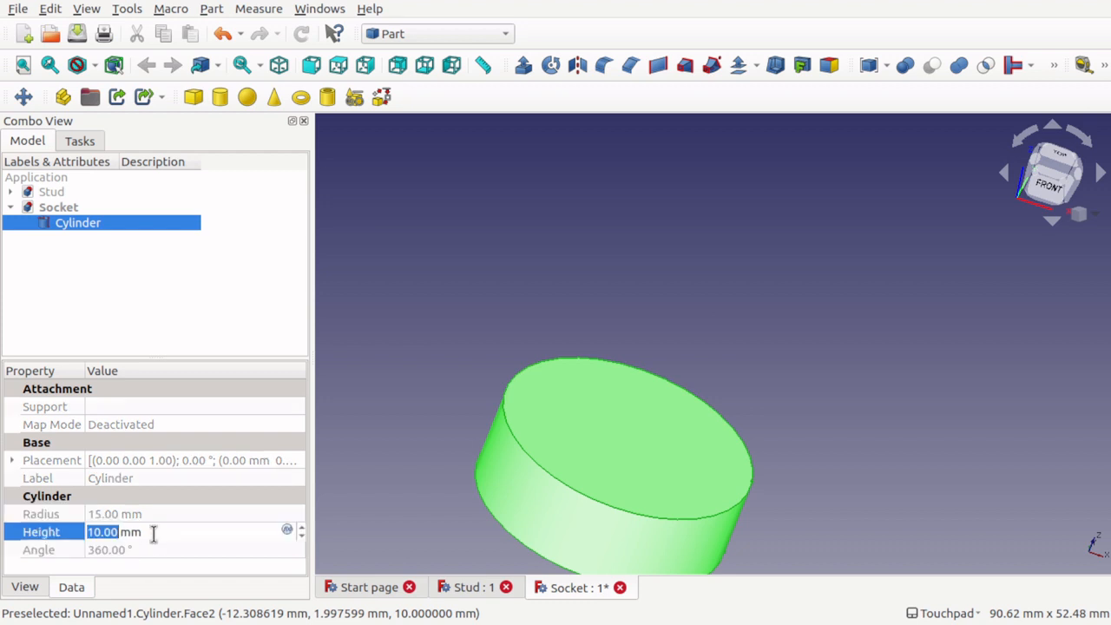
text(15)
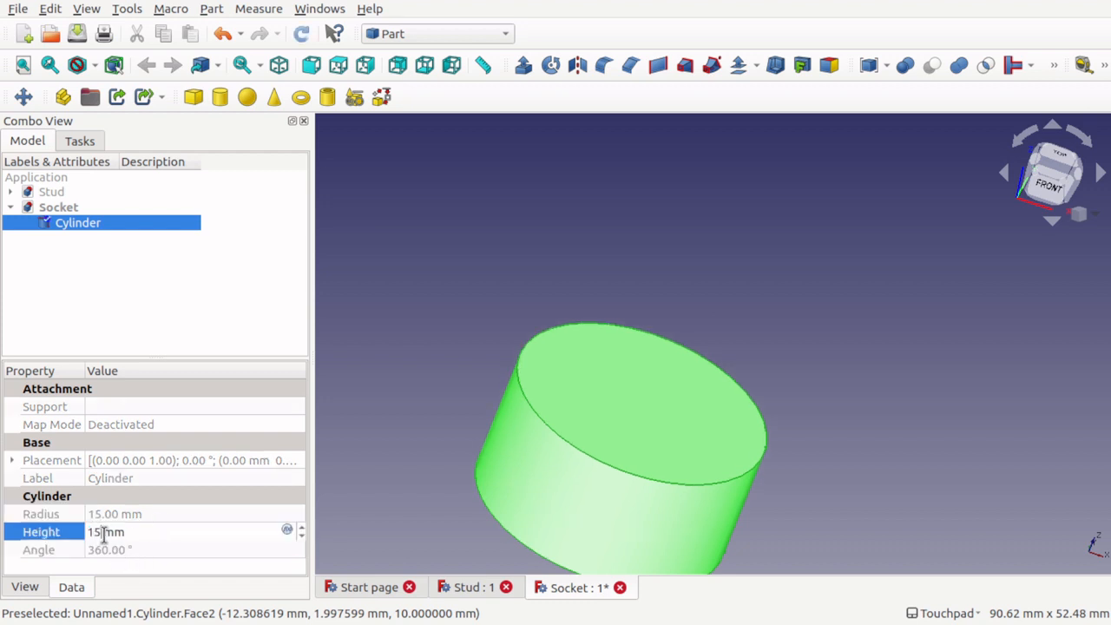
key(BackSpace)
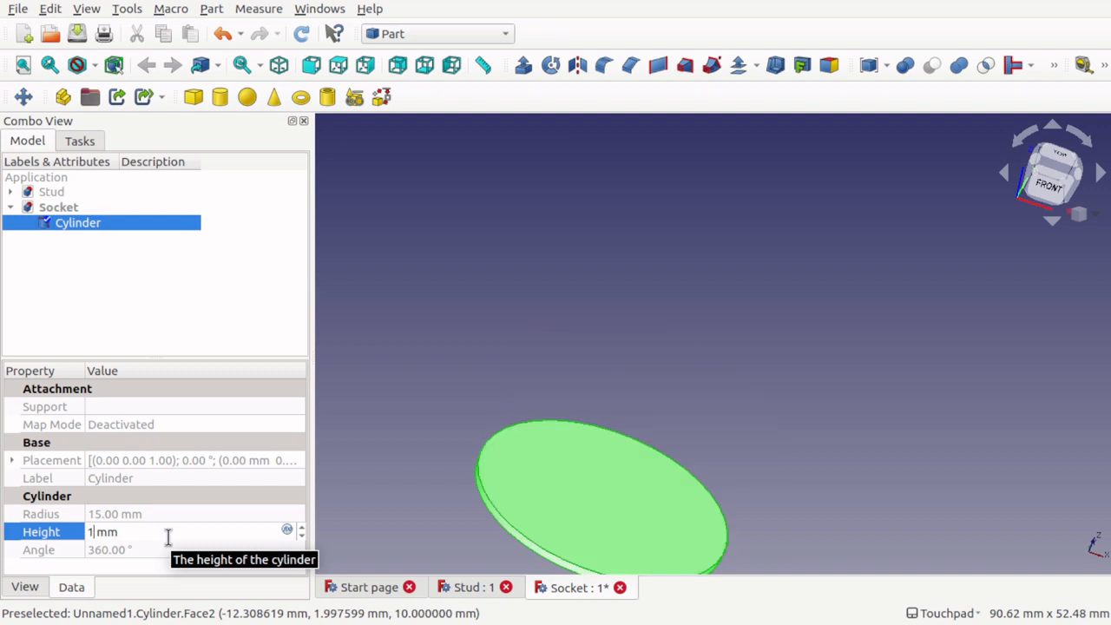
text(5)
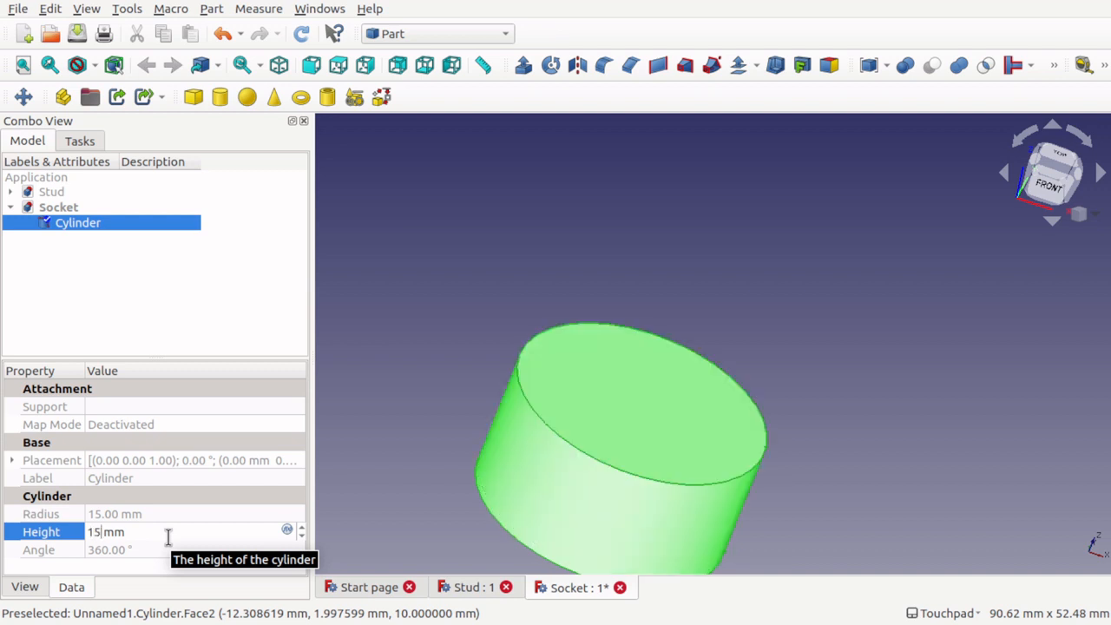
click(781, 374)
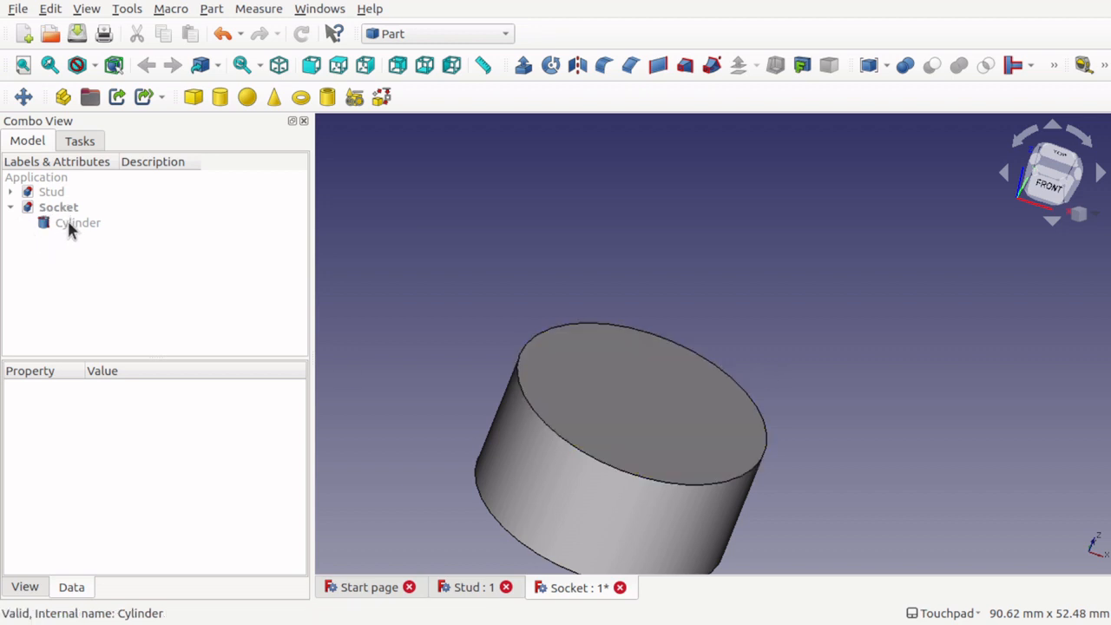
- Add a sphere solid to the Socket document, hiding the cylinder briefly to inspect the sphere and showing it again
click(248, 98)
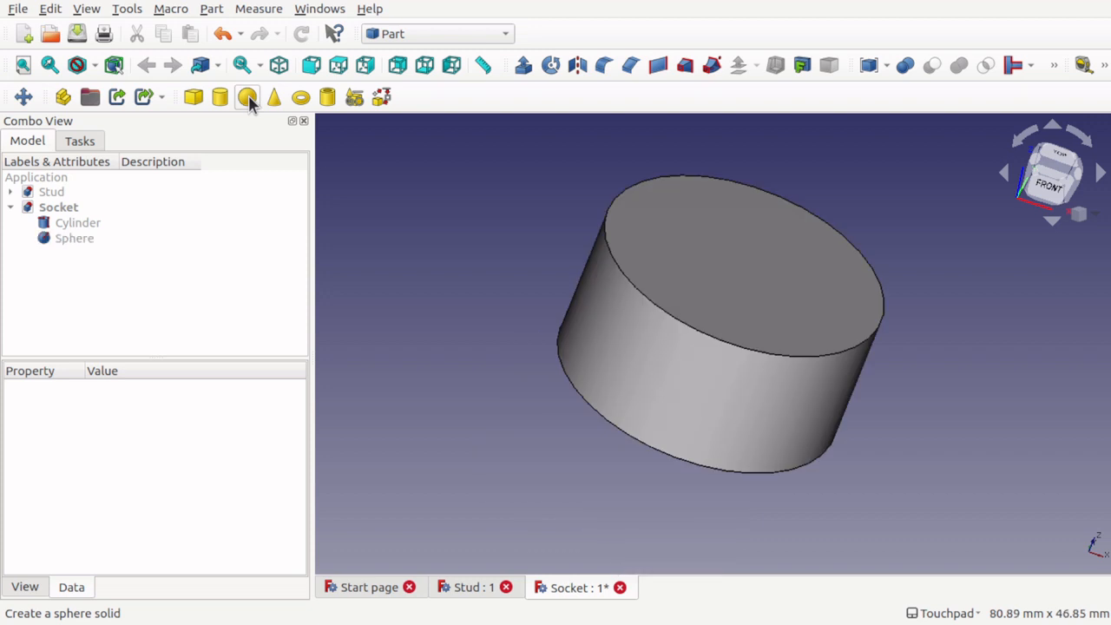
click(64, 242)
key(Up)
key(space)
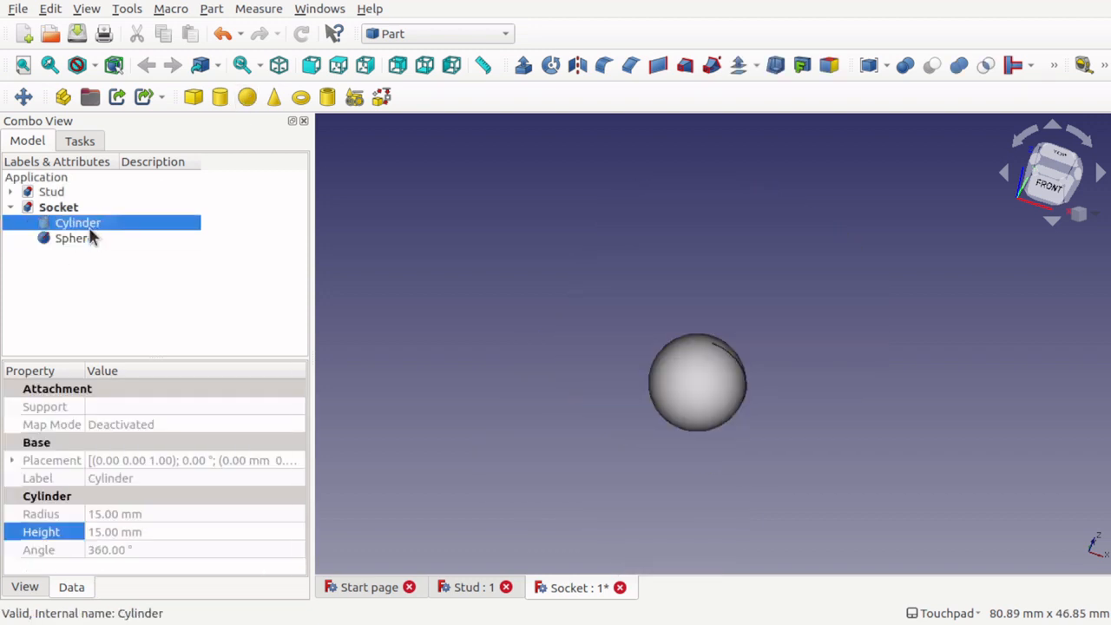
key(space)
- Compare the radius of the Socket sphere with that of the sphere inside the Stud document's fusion
click(82, 236)
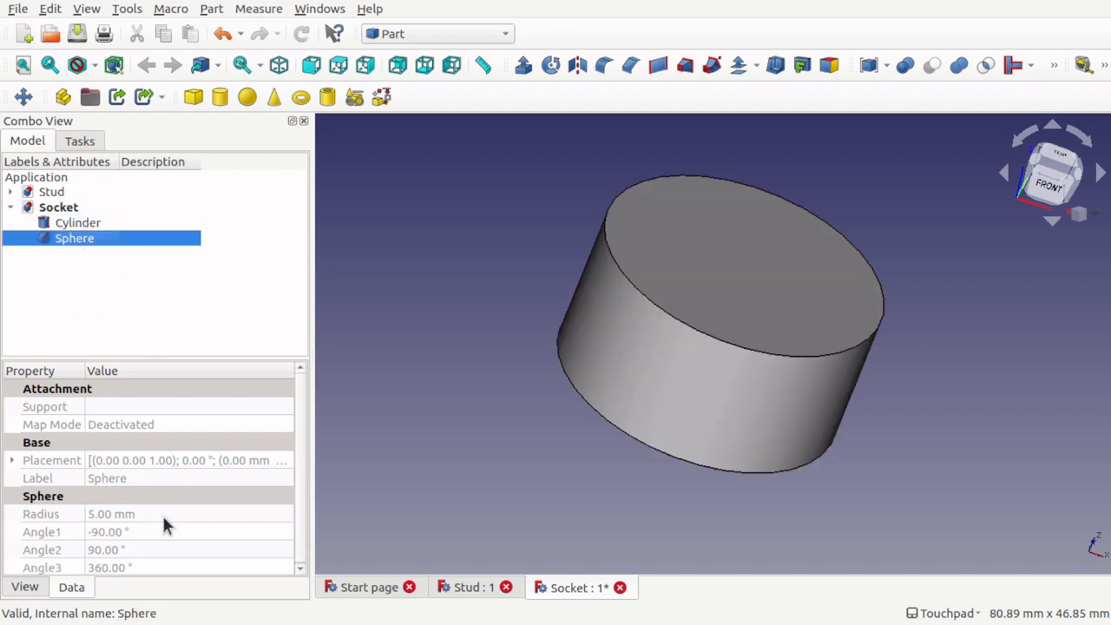
click(10, 193)
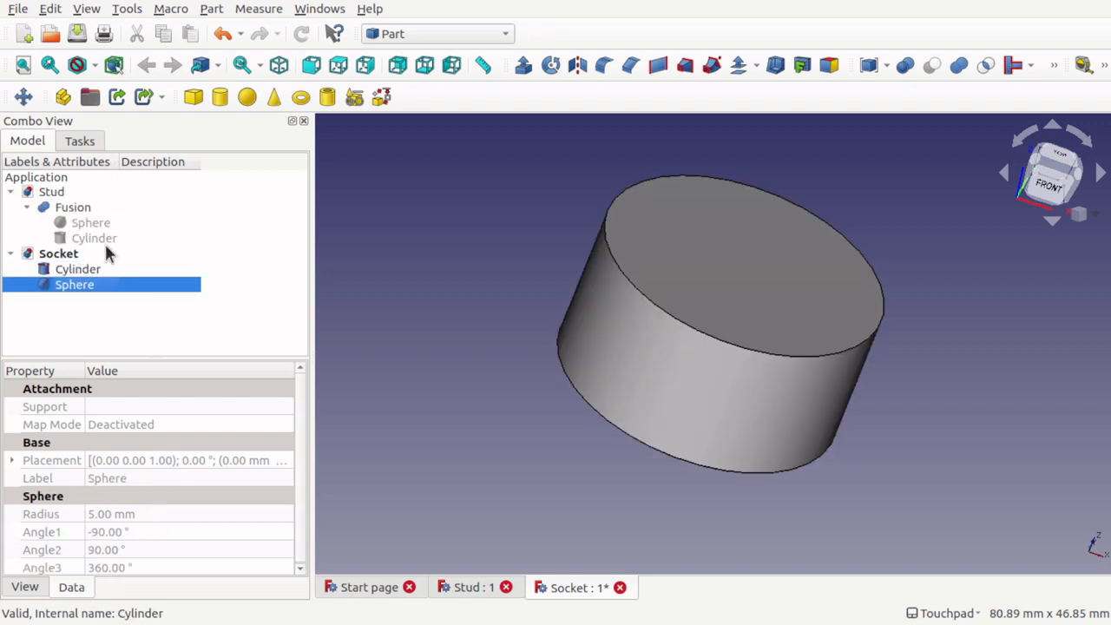
click(71, 223)
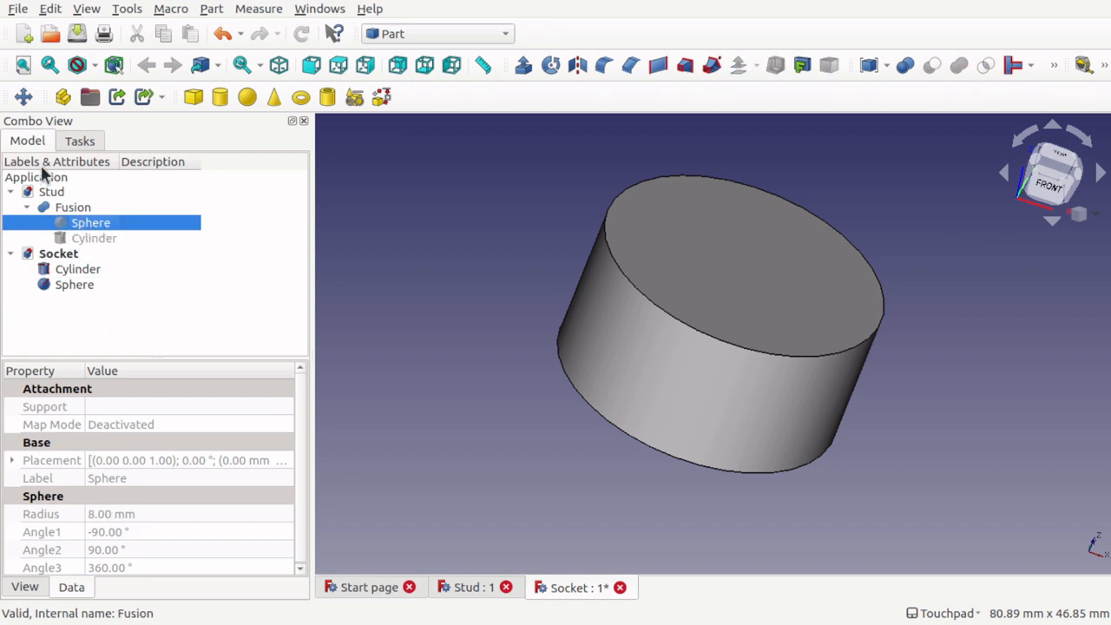
click(26, 208)
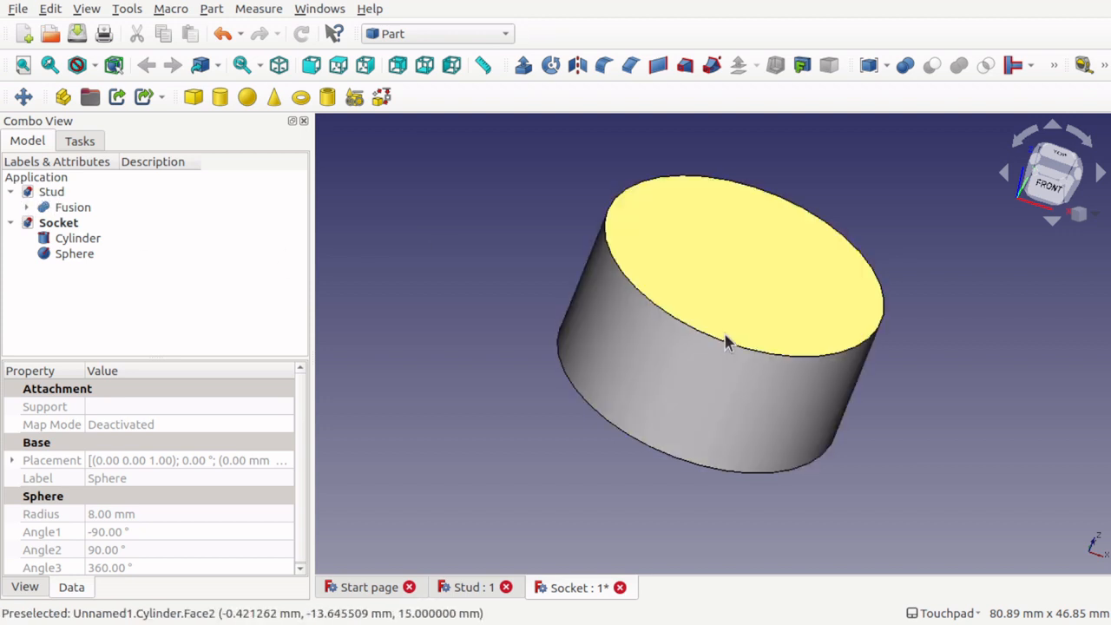
- Set the radius of the Socket document's sphere to 8 mm
click(64, 254)
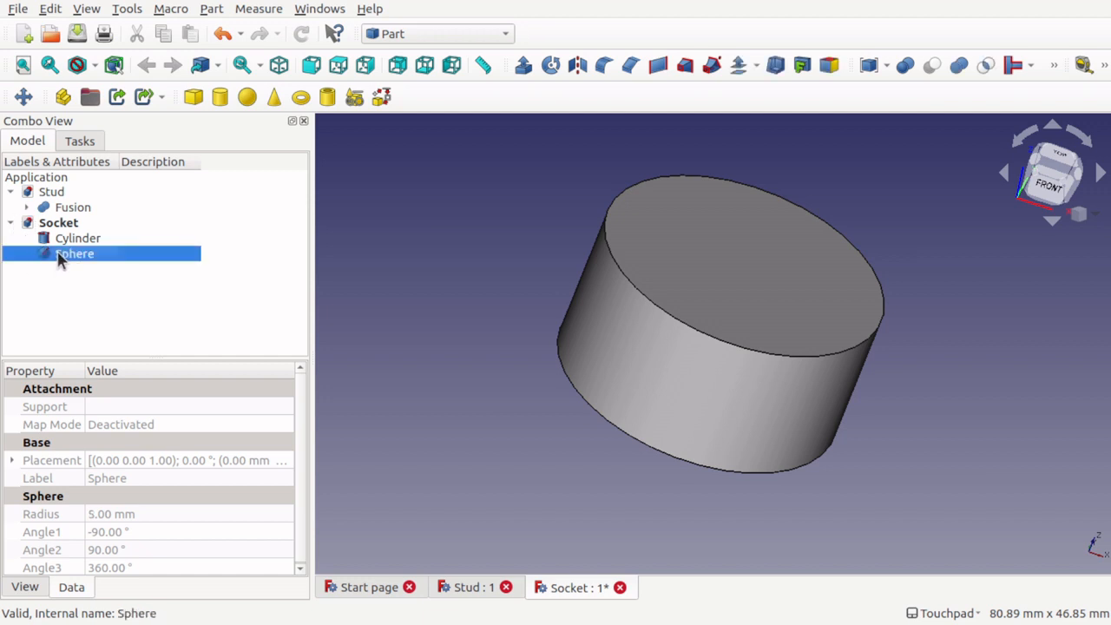
click(105, 514)
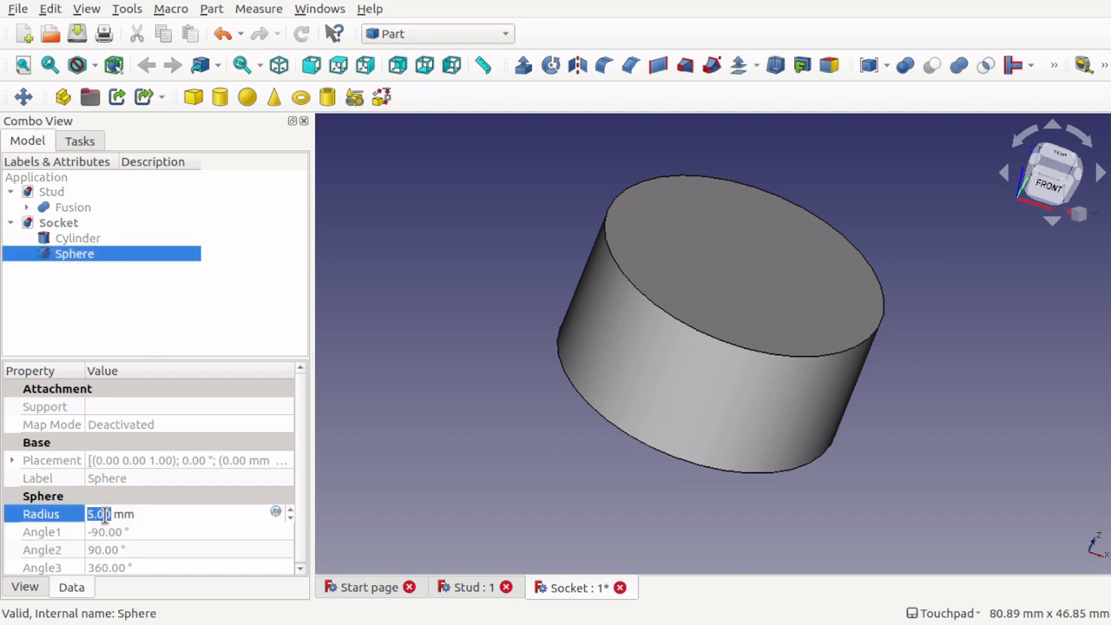
text(8)
click(173, 532)
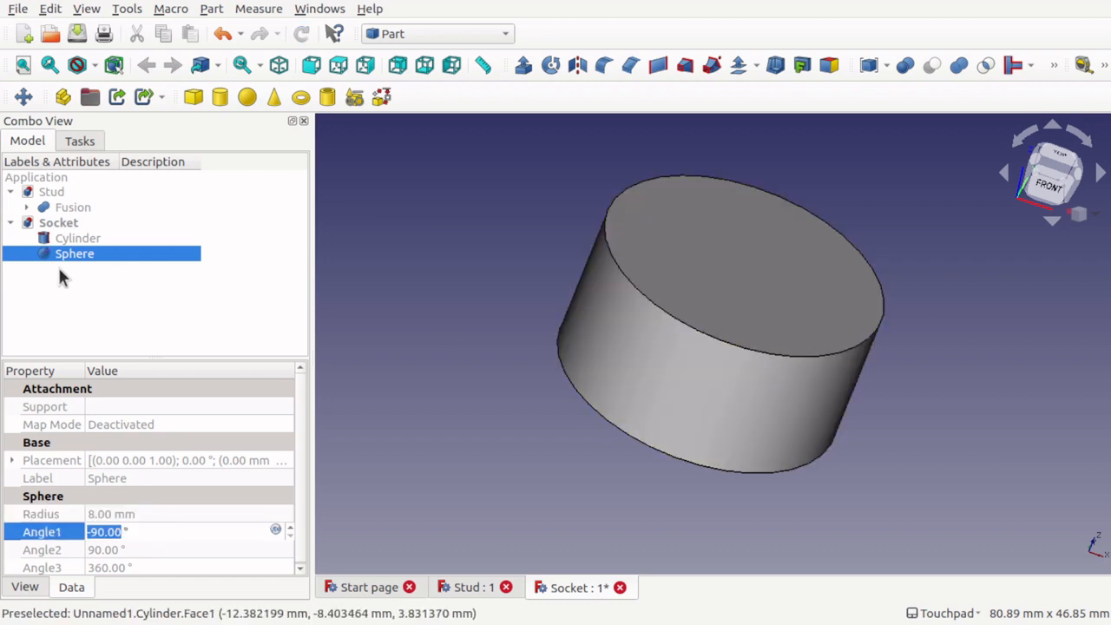
- Set the transparency of the Socket cylinder to 50 so the sphere inside can be seen
click(64, 238)
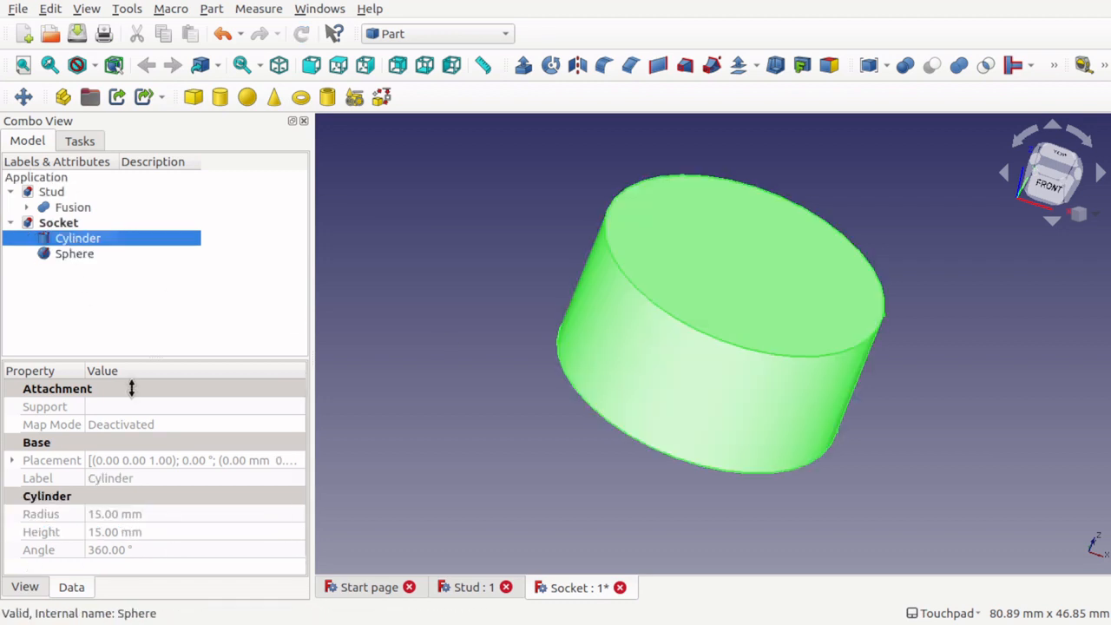
click(25, 588)
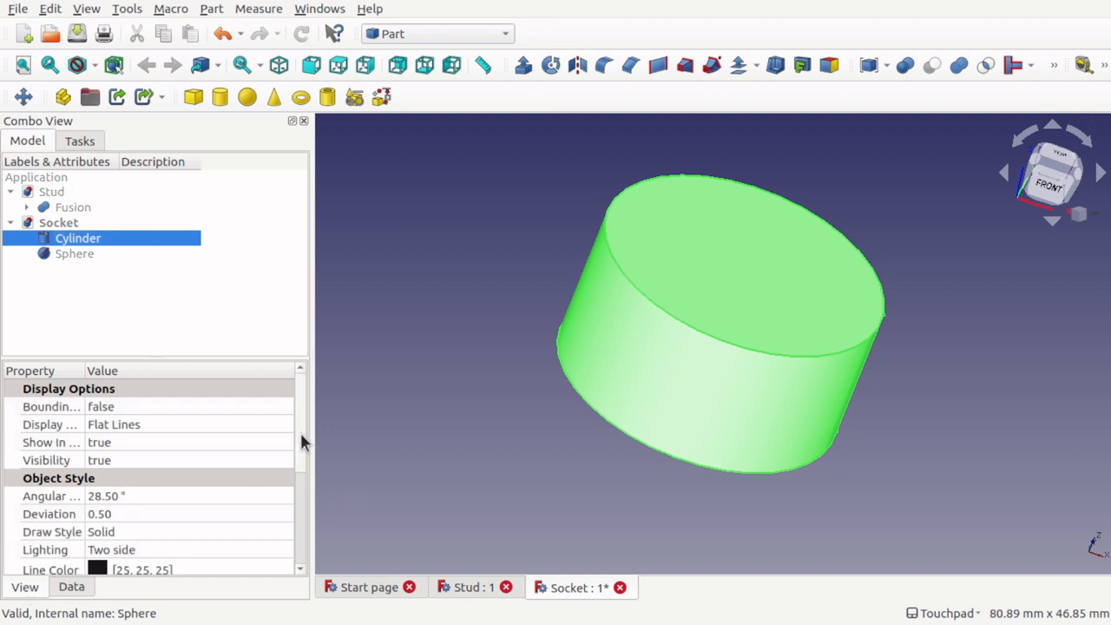
drag(300, 431, 310, 512)
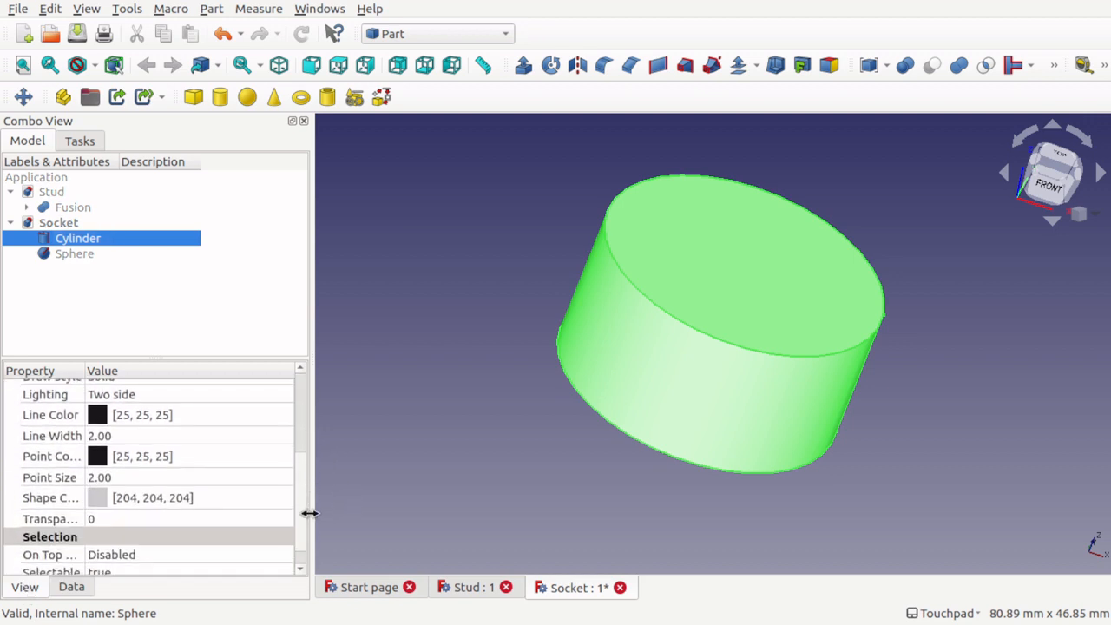
click(253, 515)
text(50)
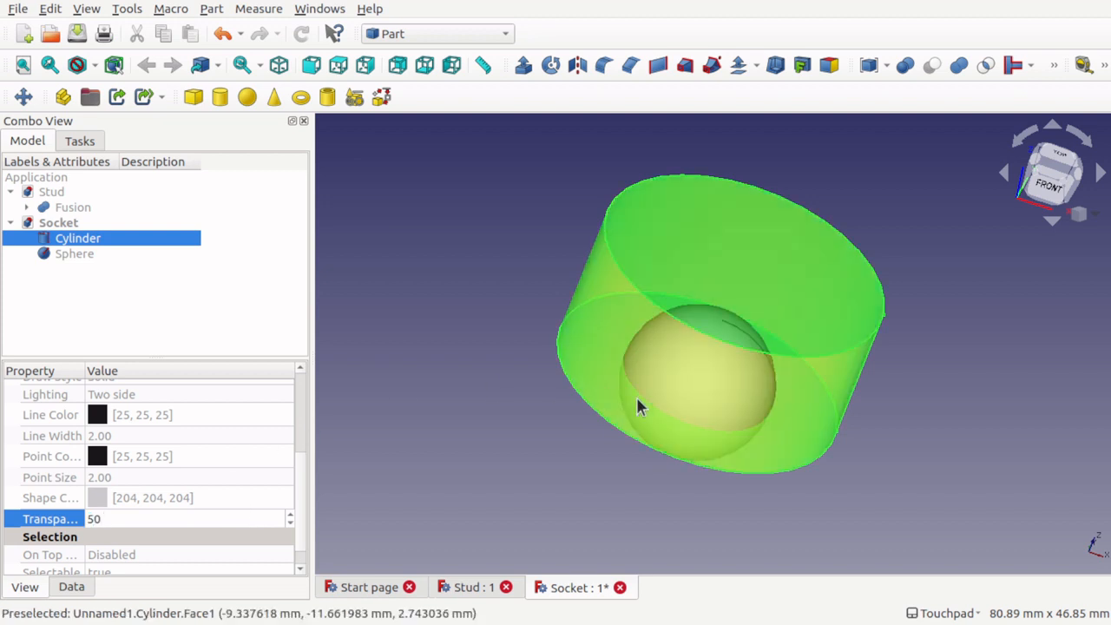
click(585, 463)
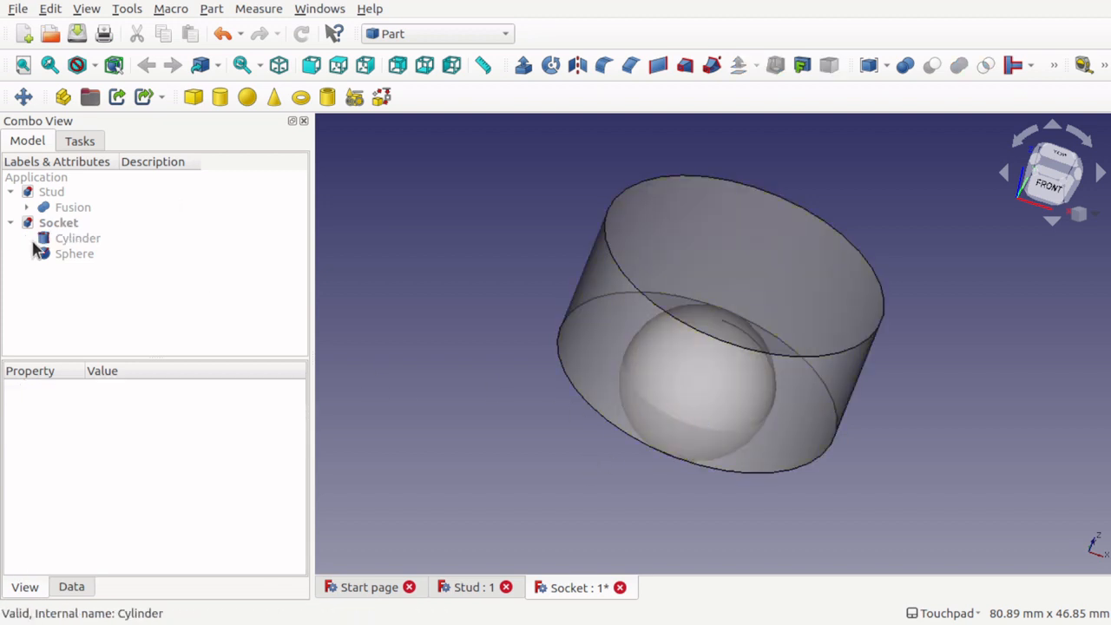
- Transform the Socket sphere by moving it 9 mm upward along the Z axis inside the cylinder
click(69, 254)
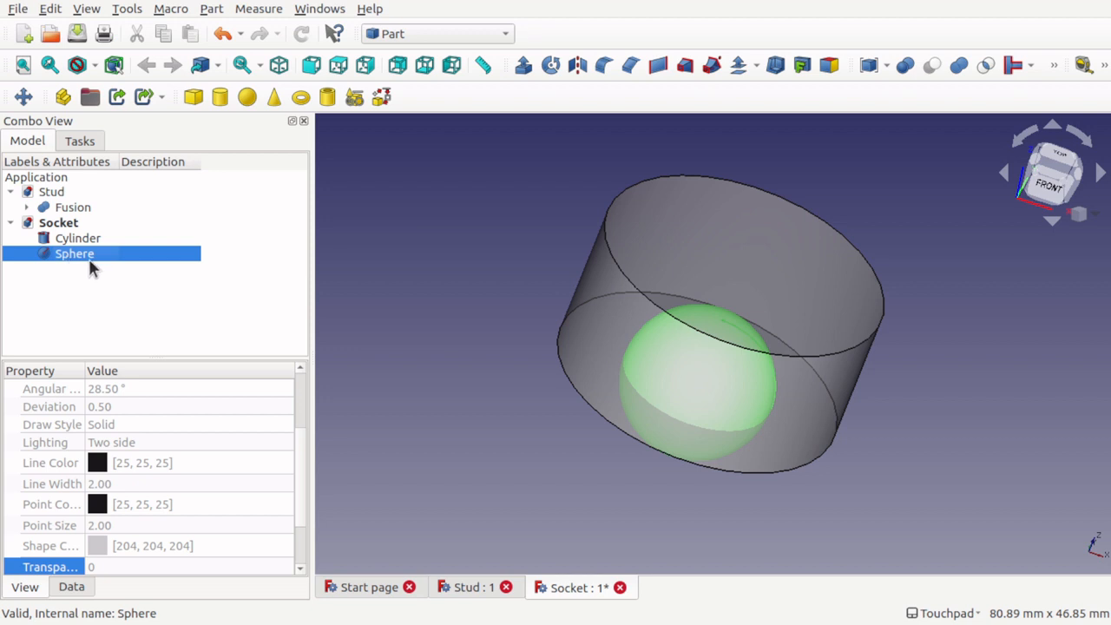
right_click(89, 259)
click(185, 53)
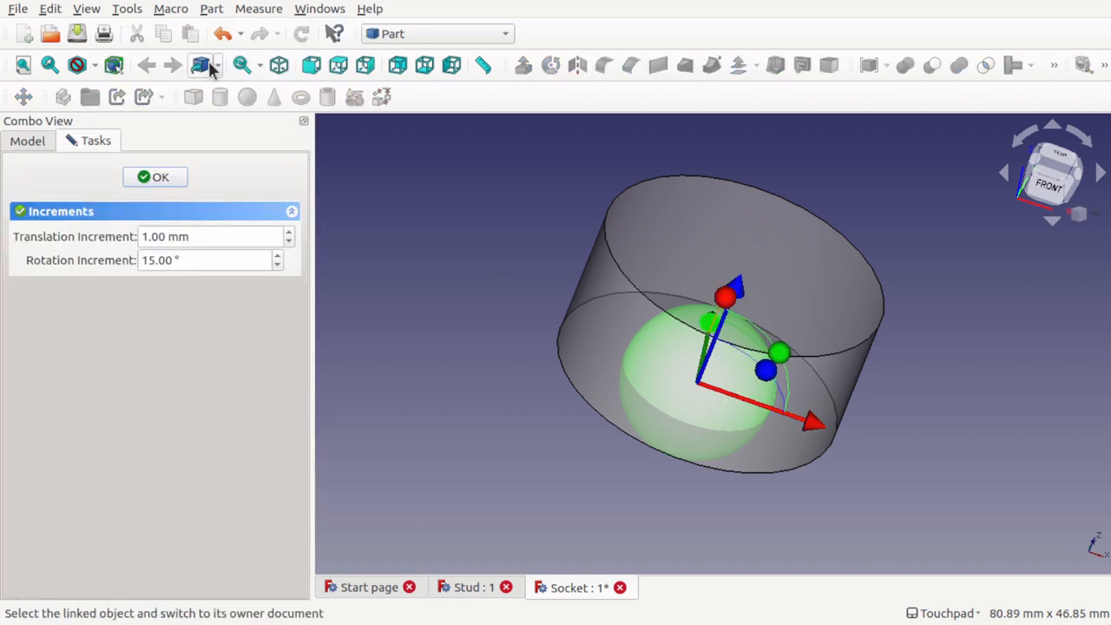
drag(737, 284, 789, 226)
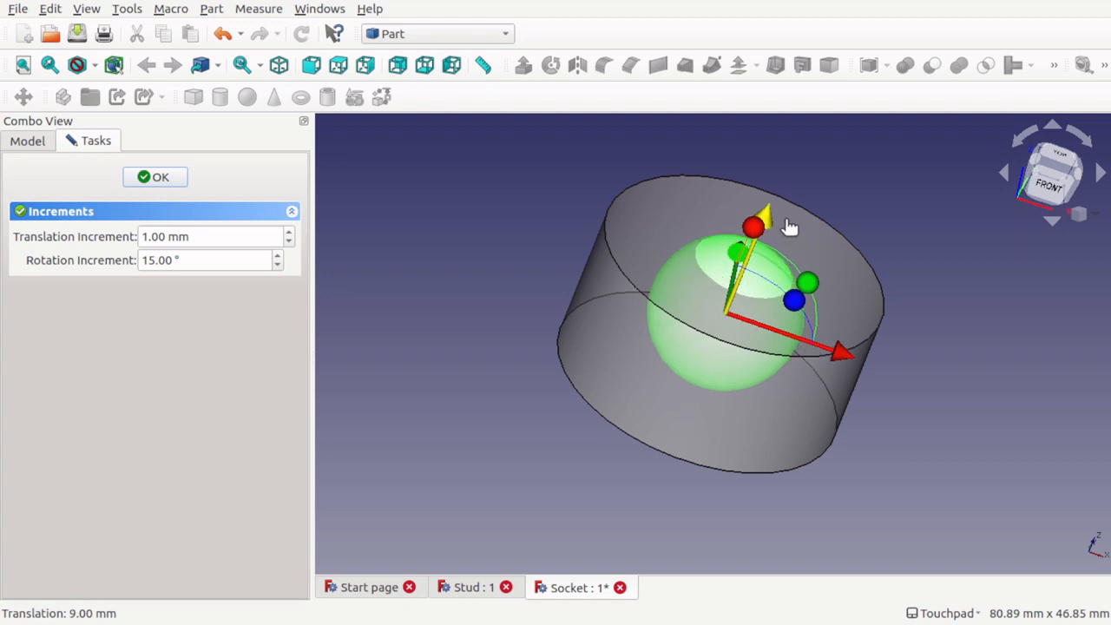
click(160, 177)
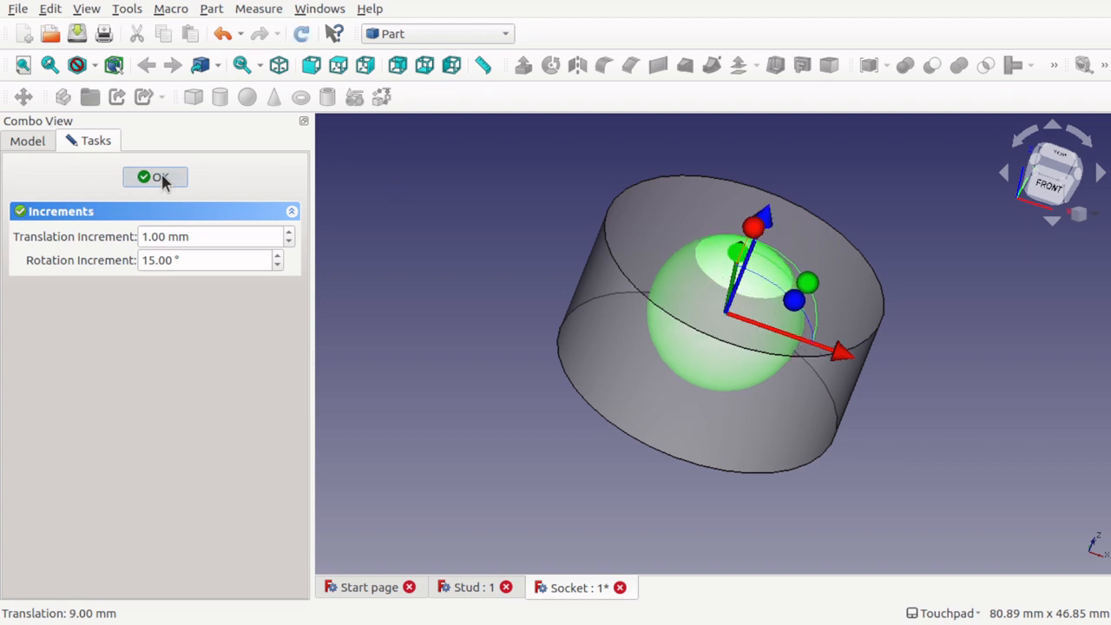
- Cut the sphere from the cylinder in the Socket document and inspect the resulting cavity
alt+drag(872, 247, 807, 310)
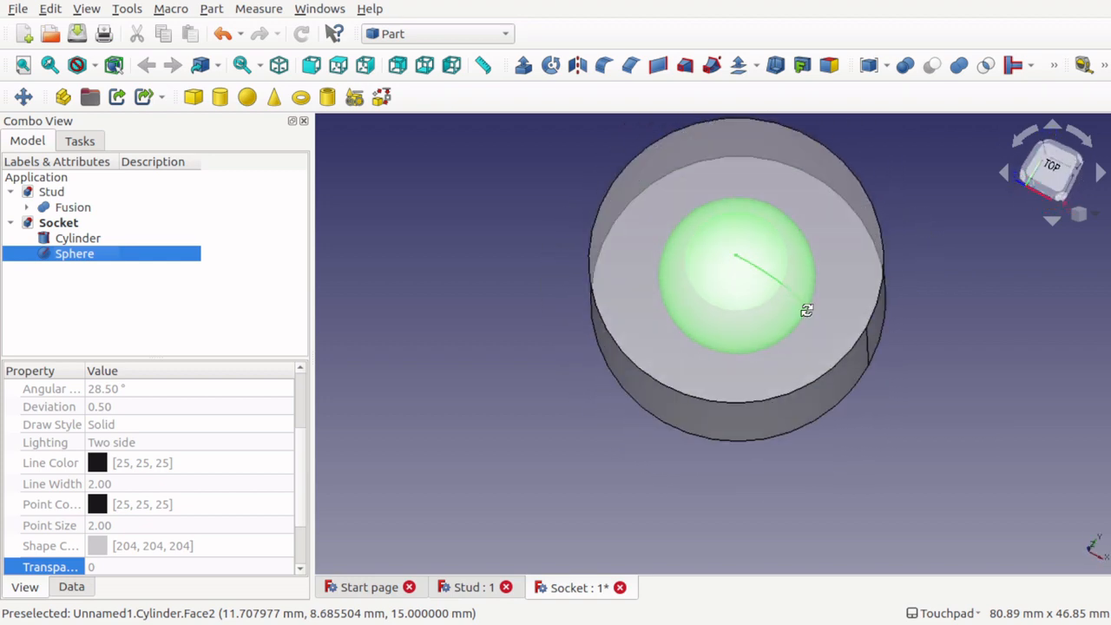
click(92, 242)
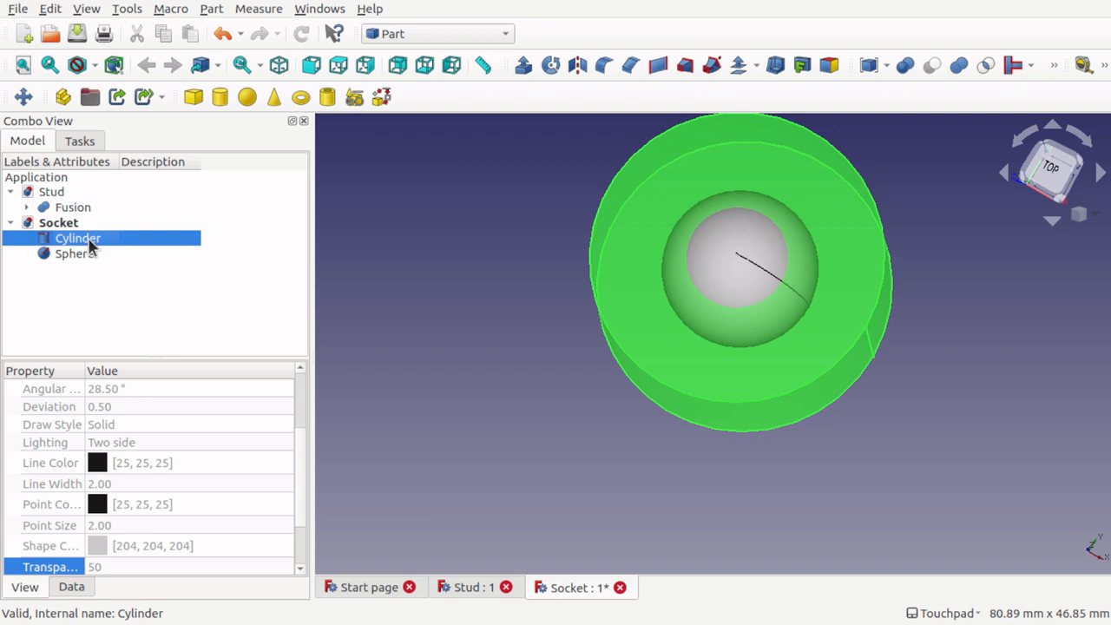
ctrl+click(82, 253)
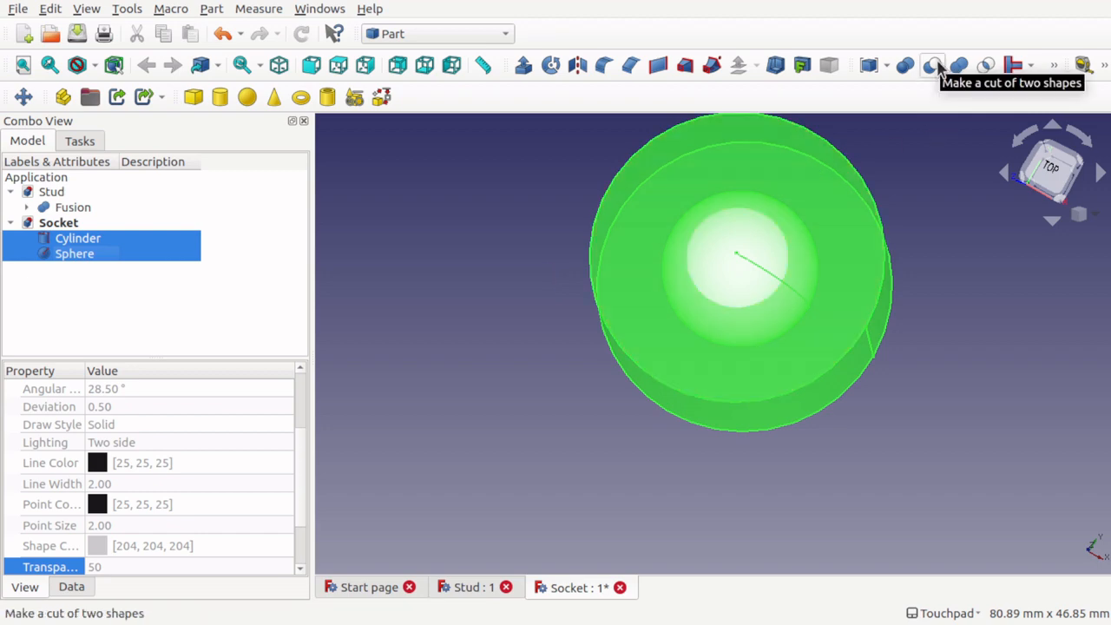
click(933, 66)
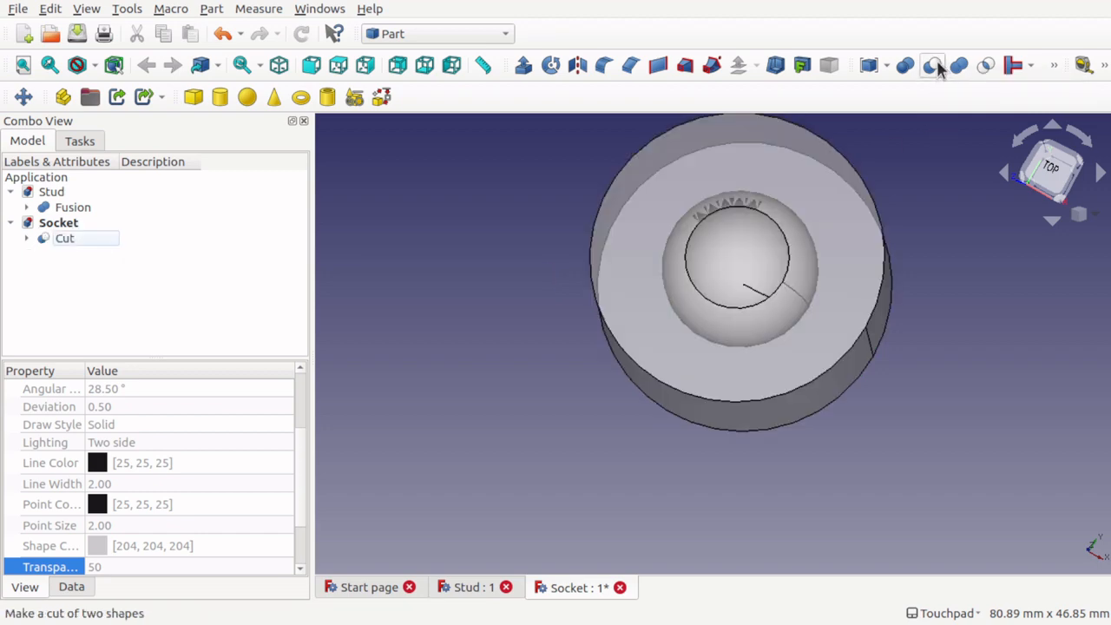
alt+drag(824, 191, 110, 277)
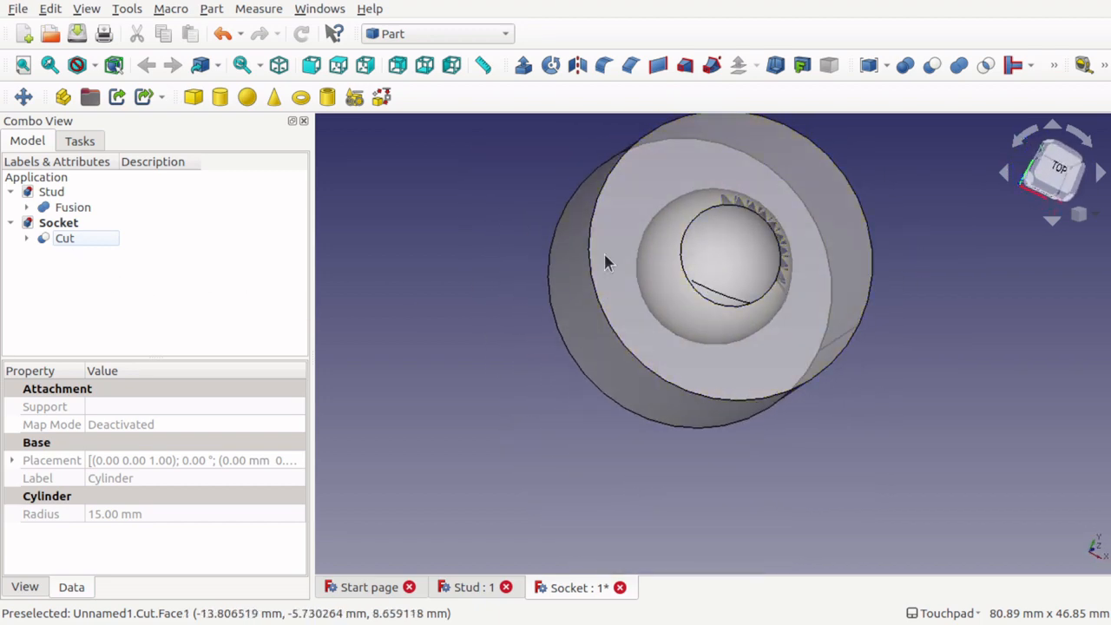
- Check the spherical cavity in the socket and save the Socket document
alt+drag(605, 263, 703, 413)
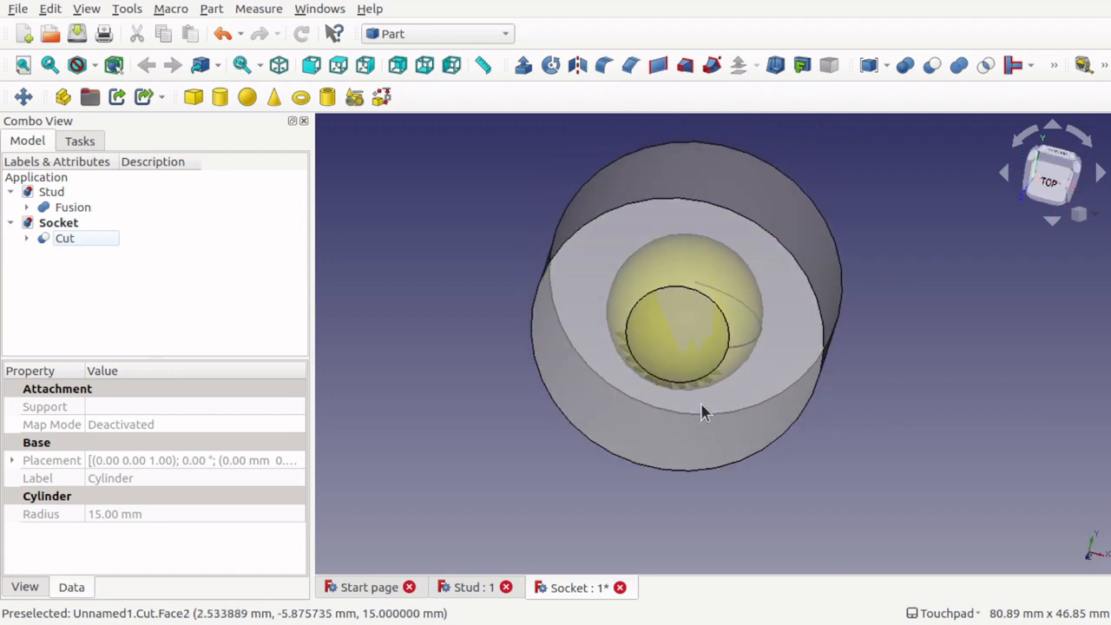
alt+drag(668, 335, 757, 298)
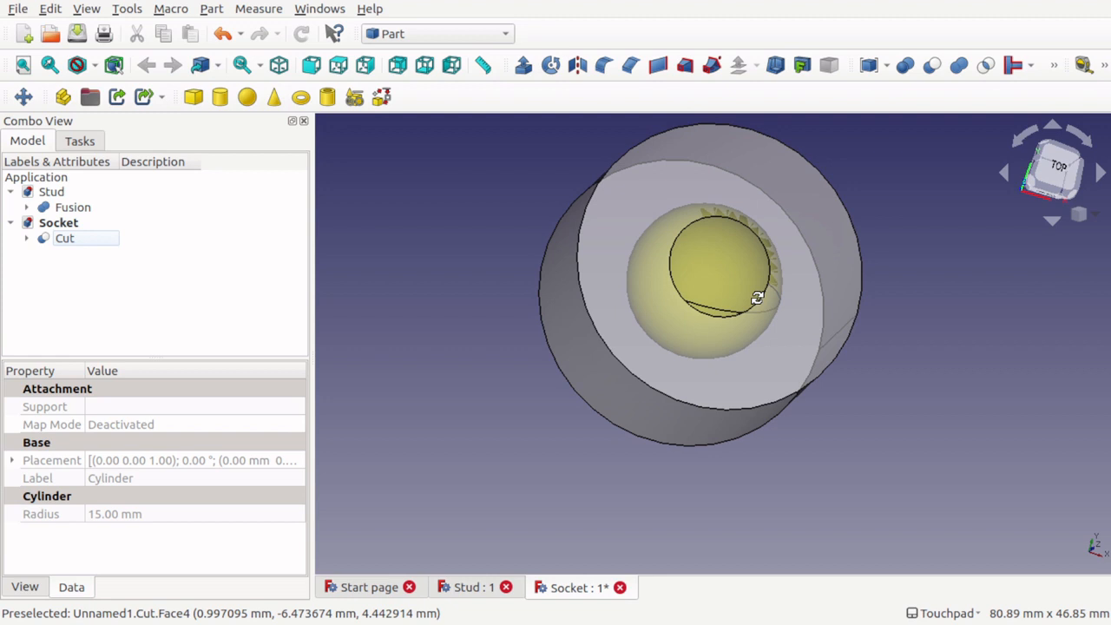
alt+drag(756, 298, 739, 335)
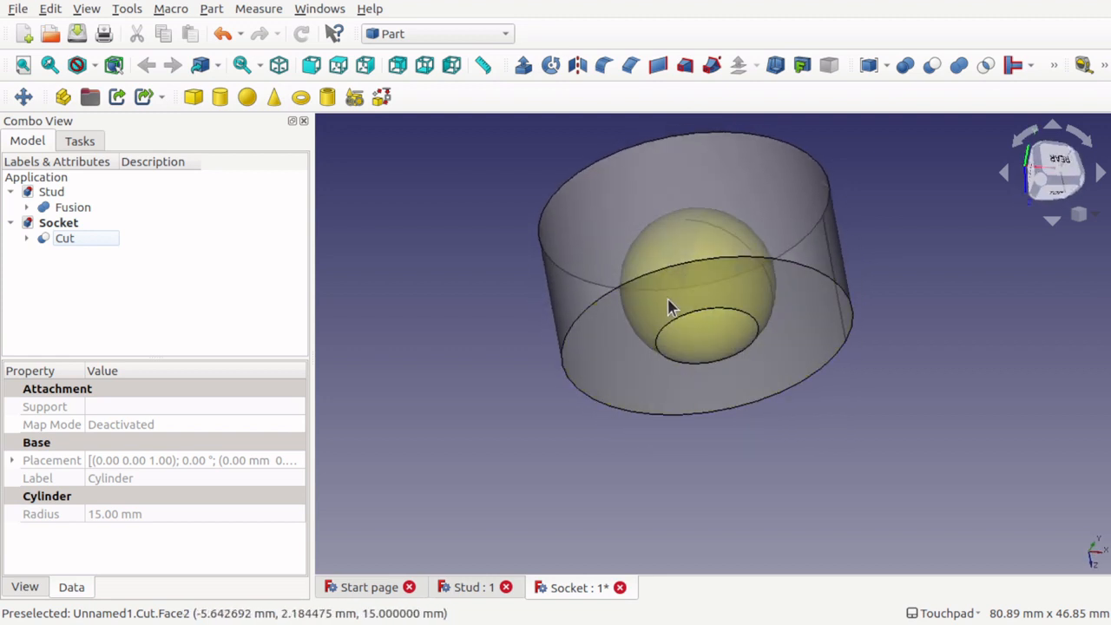
alt+drag(756, 374, 722, 288)
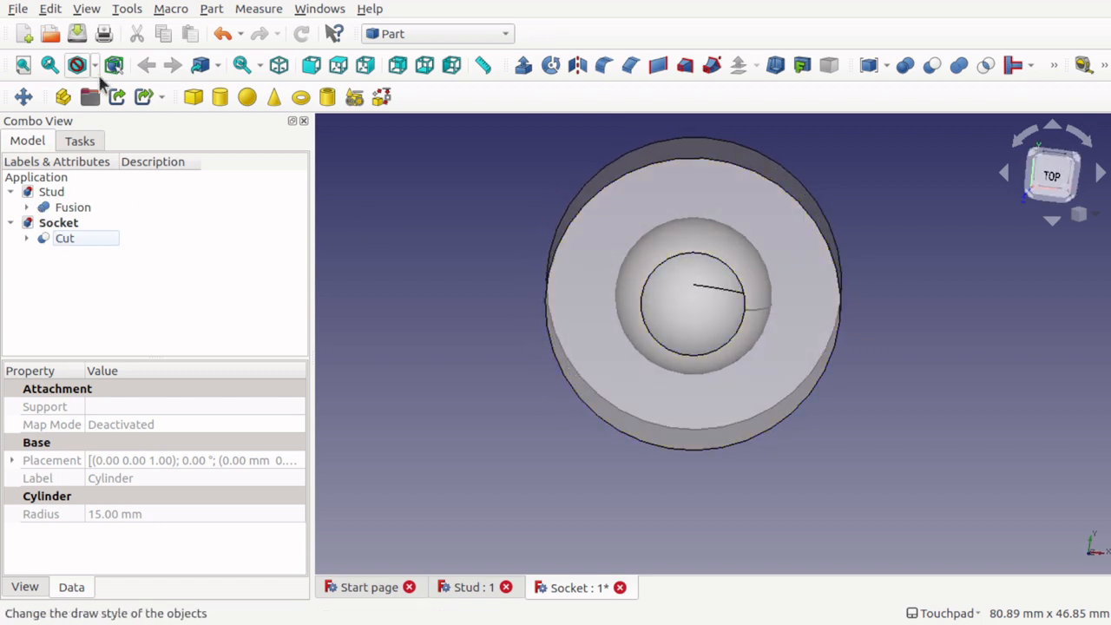
click(108, 286)
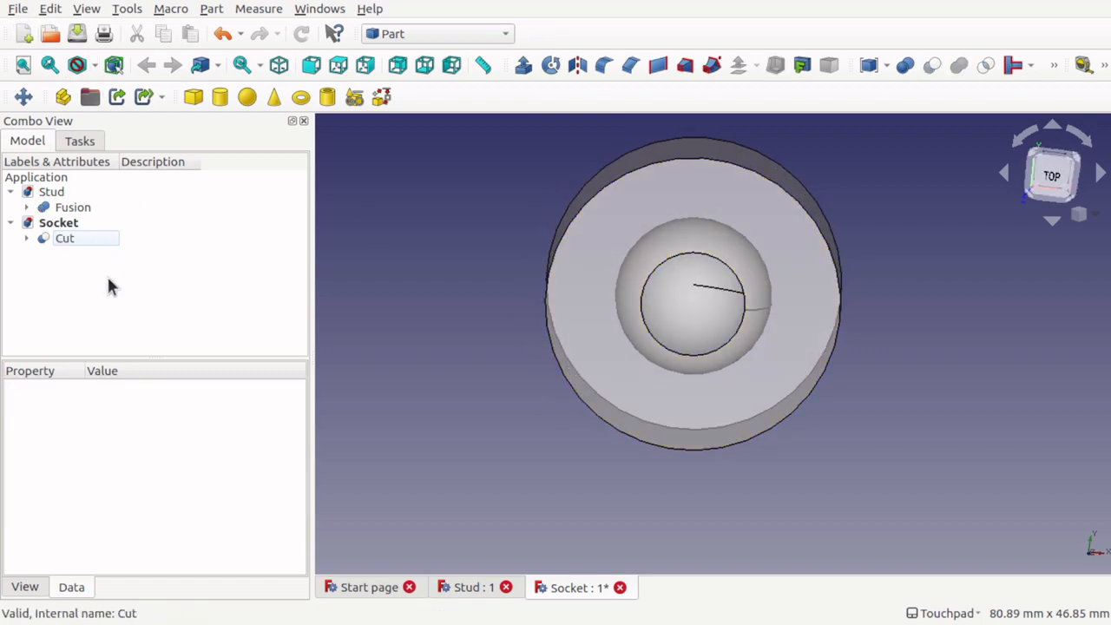
key(ctrl+s)
- Create a new empty document for the assembly and switch to the A2plus workbench
click(24, 33)
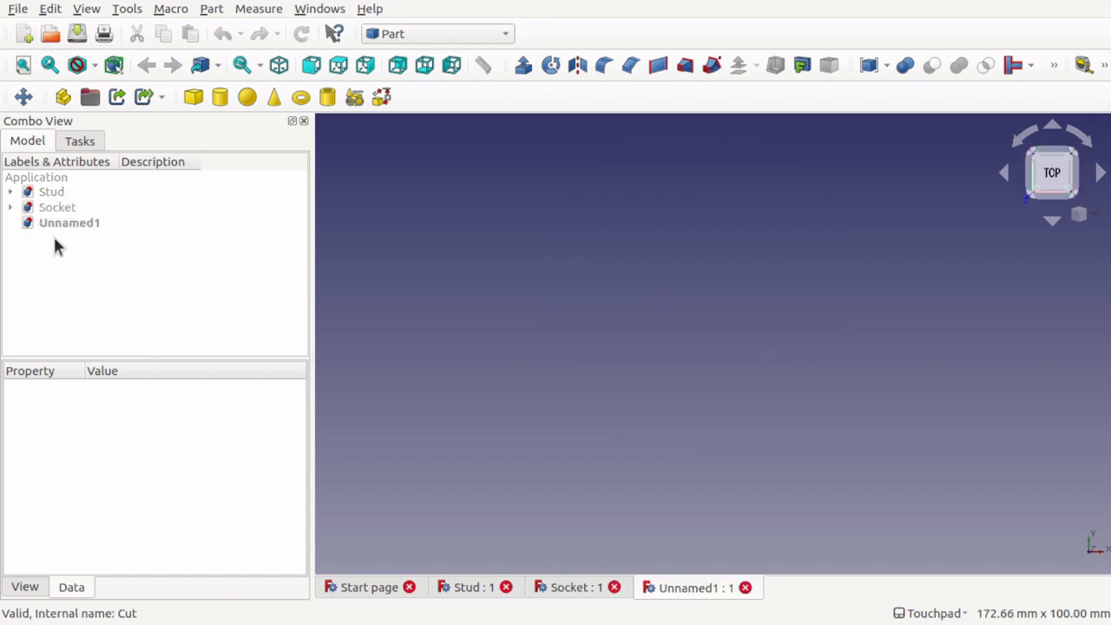
click(446, 34)
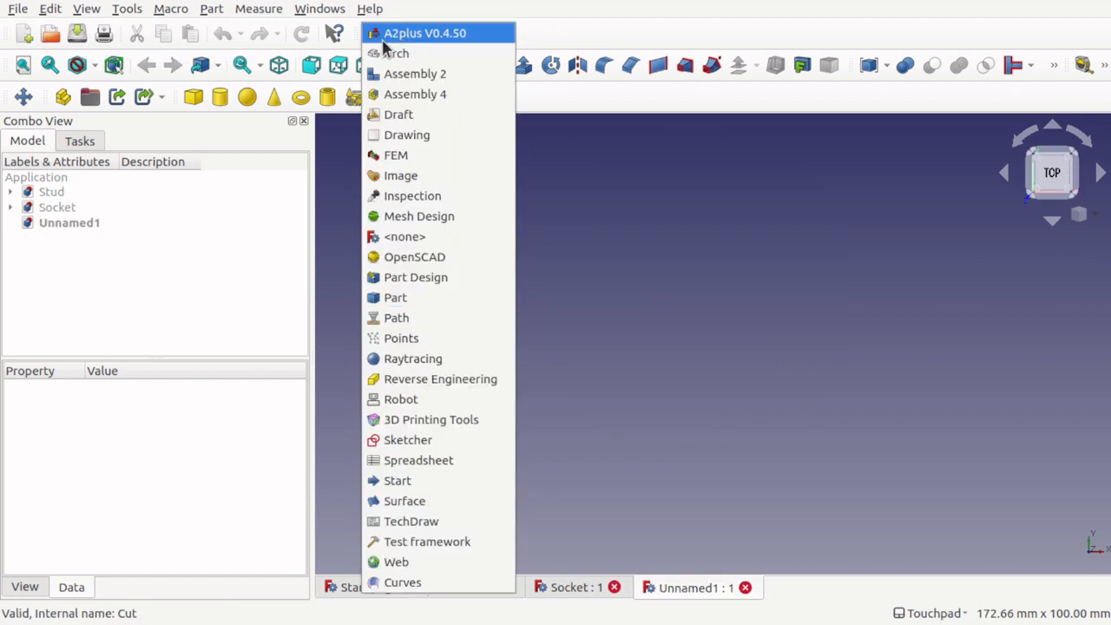
click(425, 36)
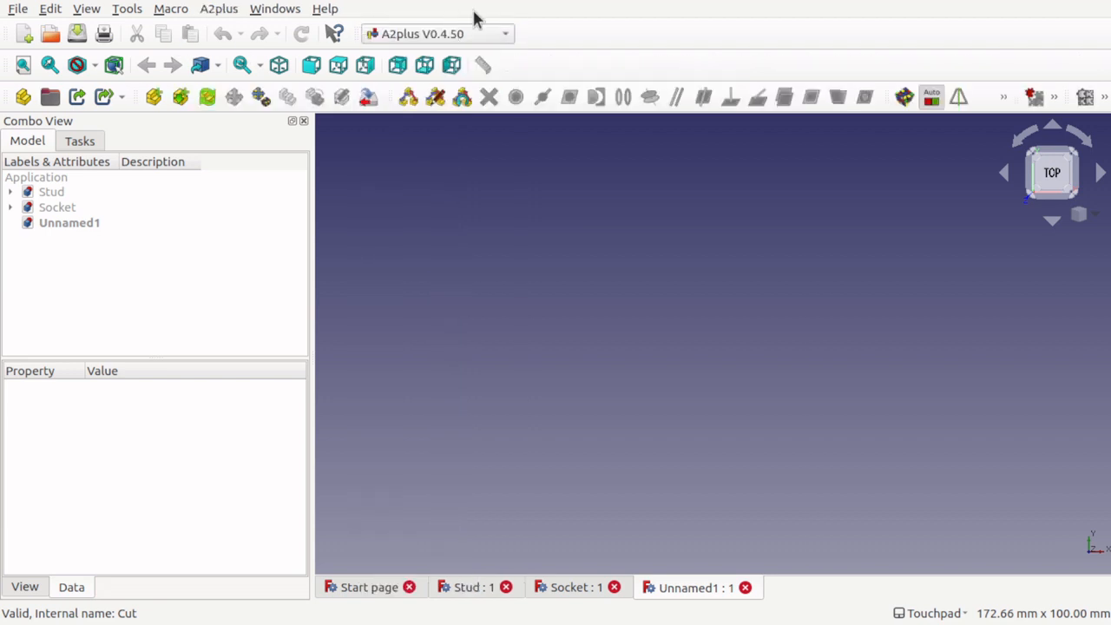
- Look up the A2plus workbench in the Addon Manager and view its description
click(139, 10)
click(213, 245)
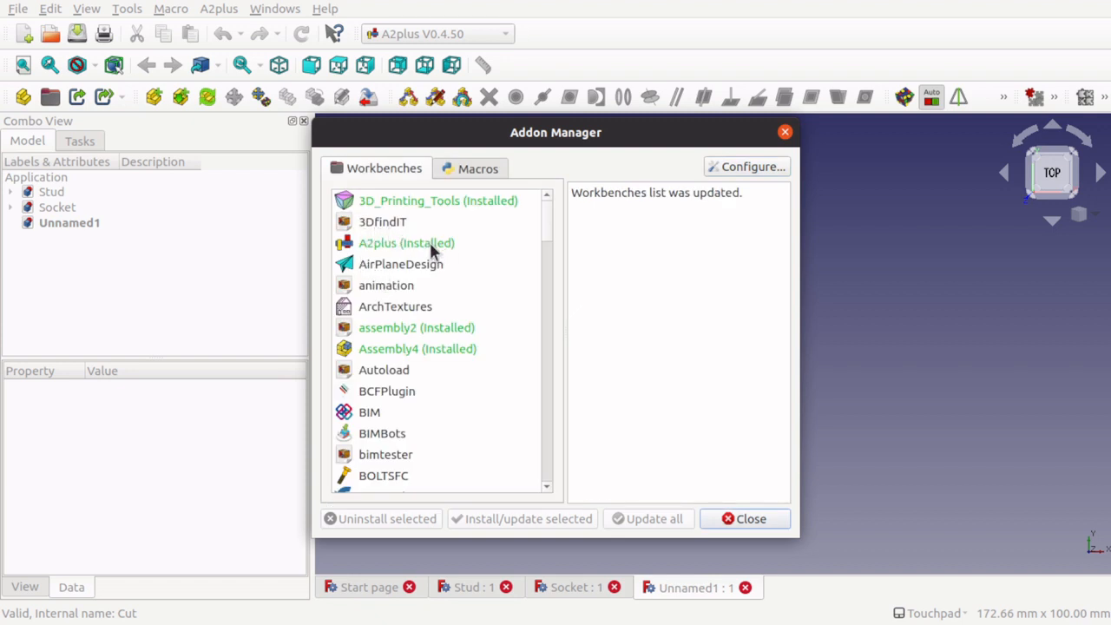
click(429, 243)
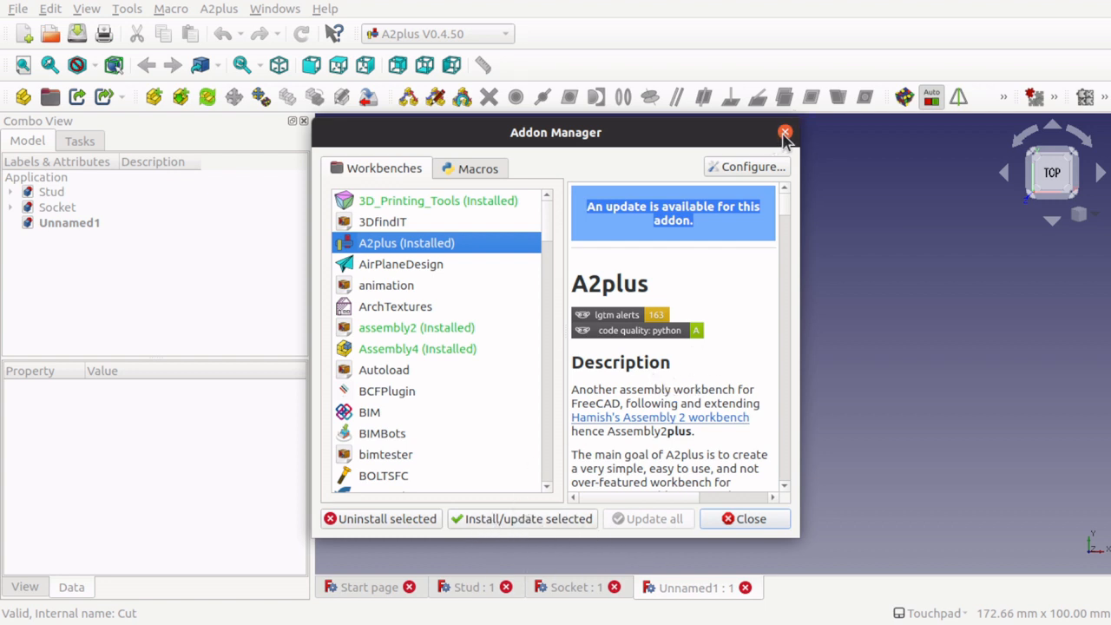
click(785, 135)
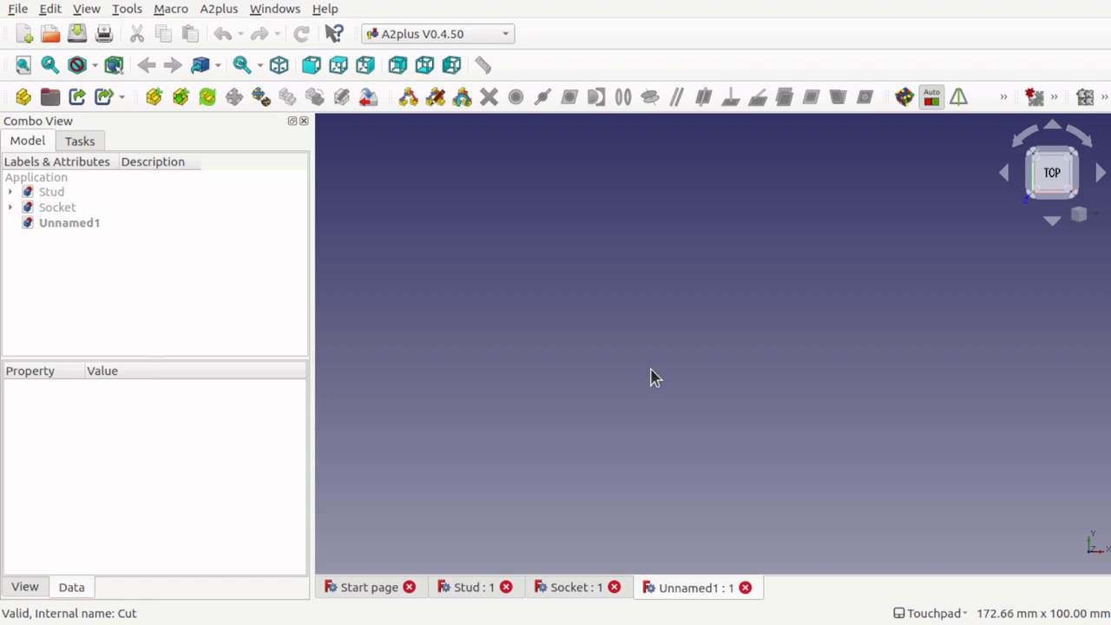
- Save the empty assembly document as assemb in the BallJoint folder so parts can be inserted
click(69, 223)
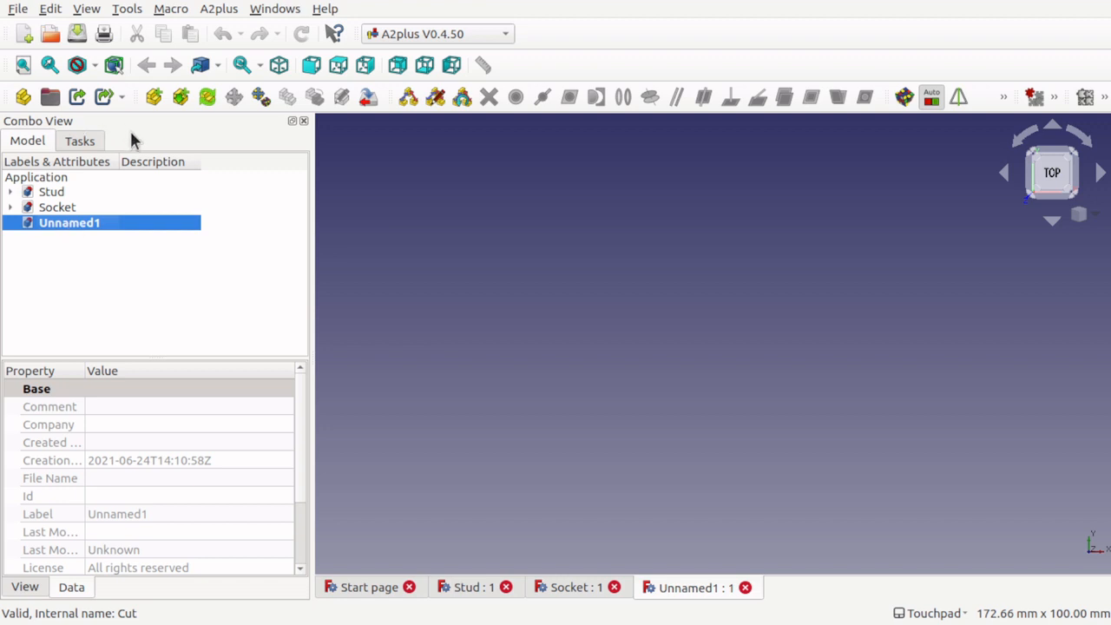
click(180, 98)
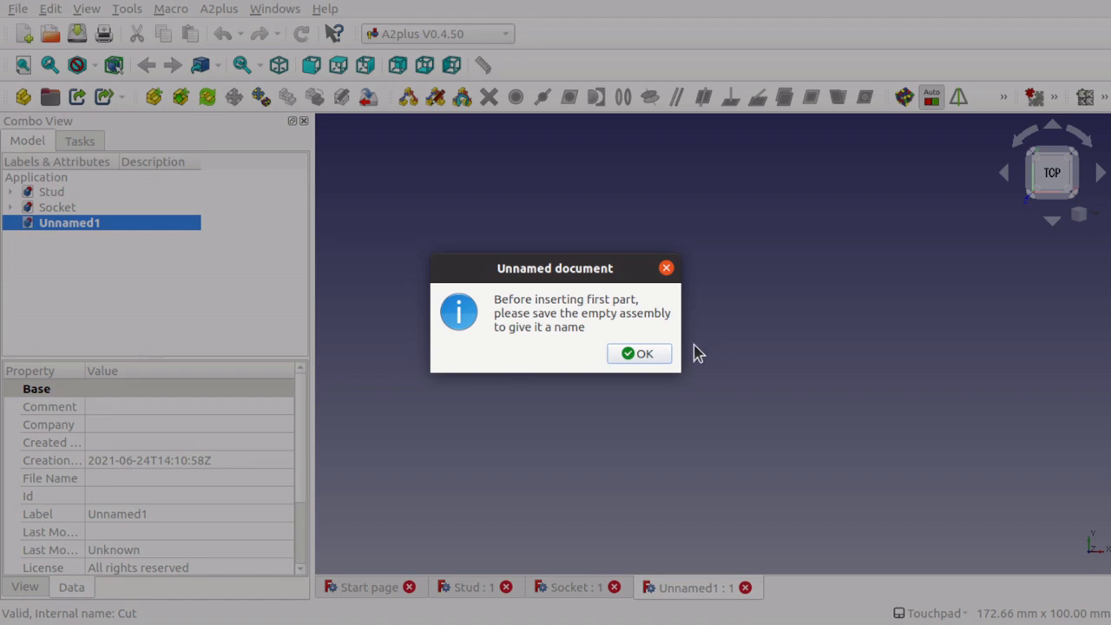
click(645, 355)
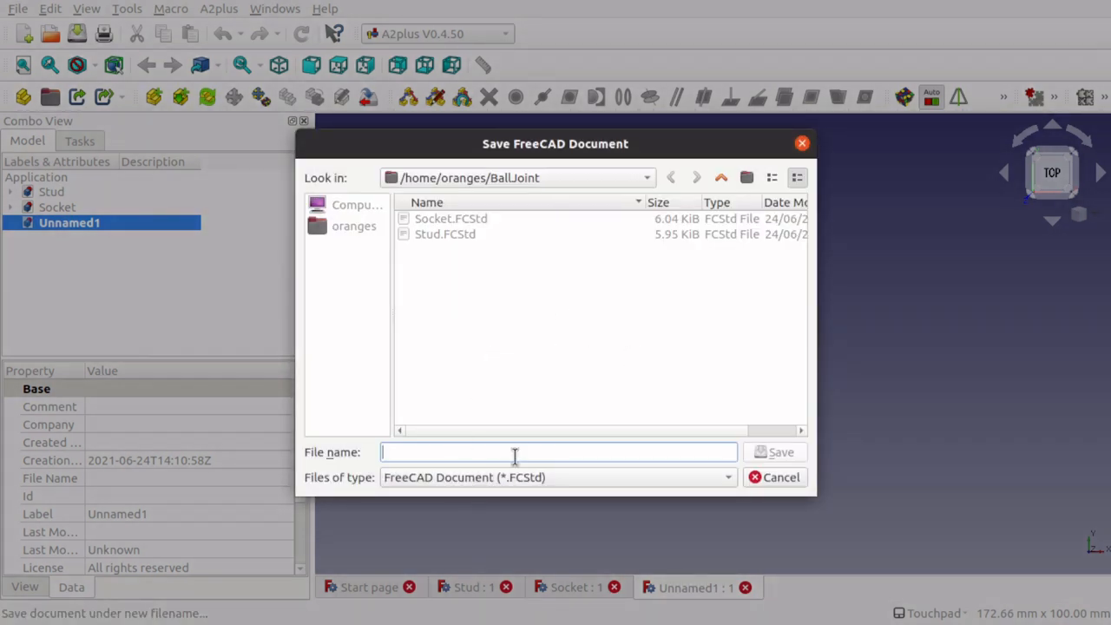
text(ass)
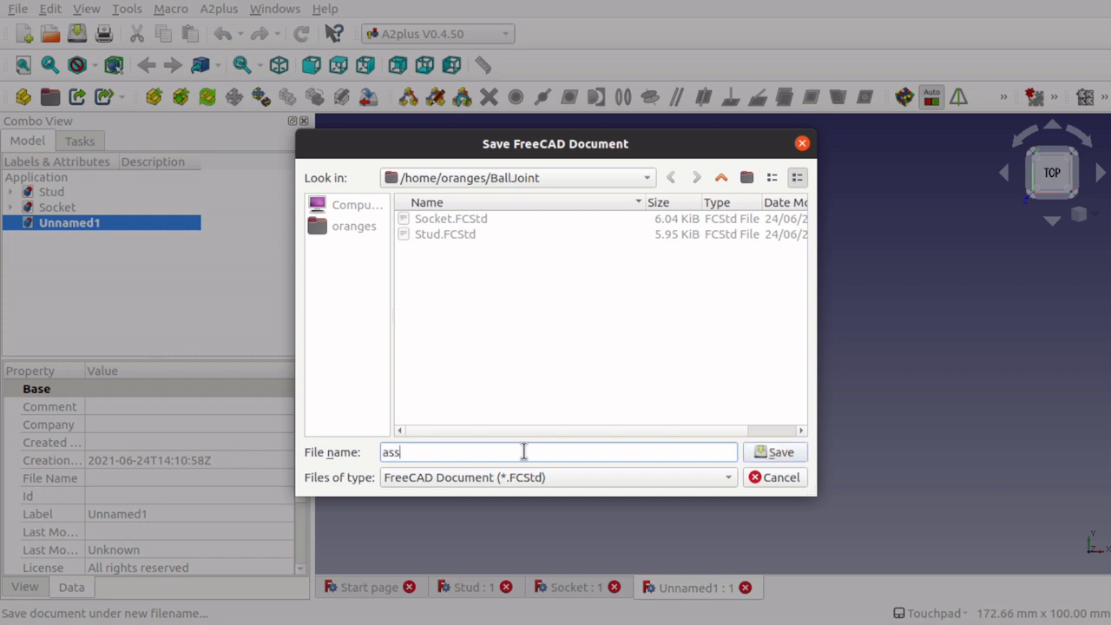
text(emb)
key(Return)
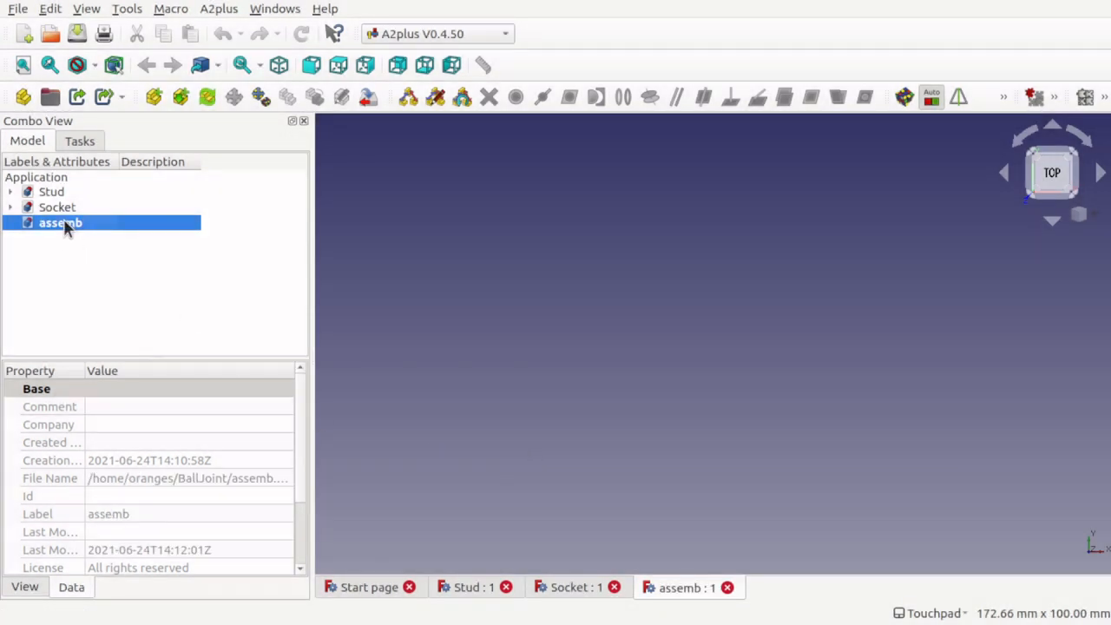
- Import the Cut shape from Socket.FCStd into the assemb document as the first part
click(182, 102)
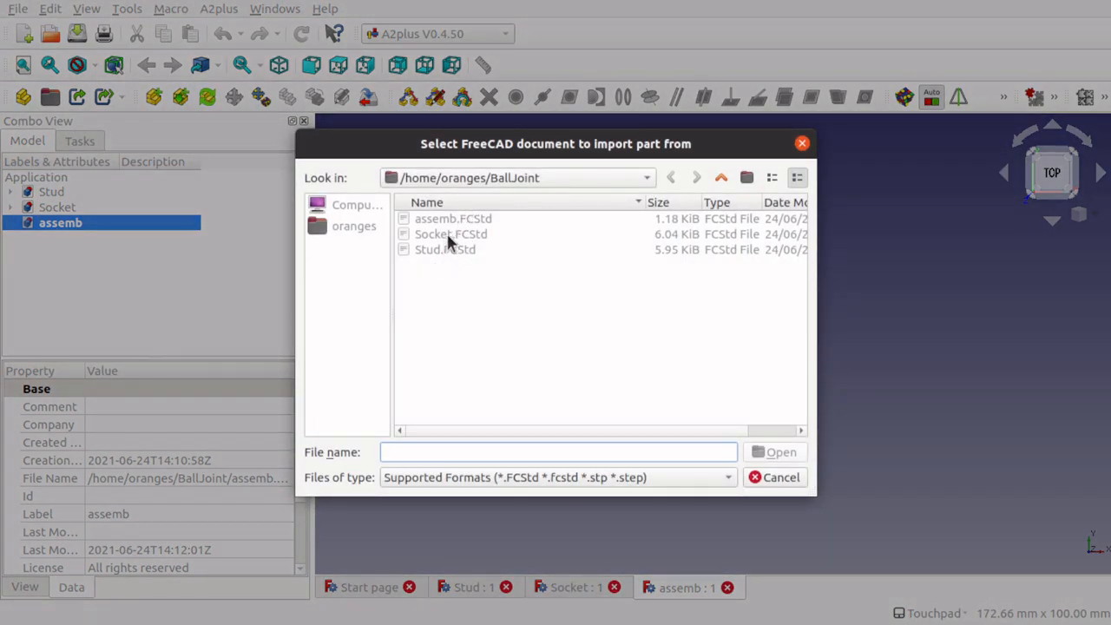
click(446, 234)
click(780, 452)
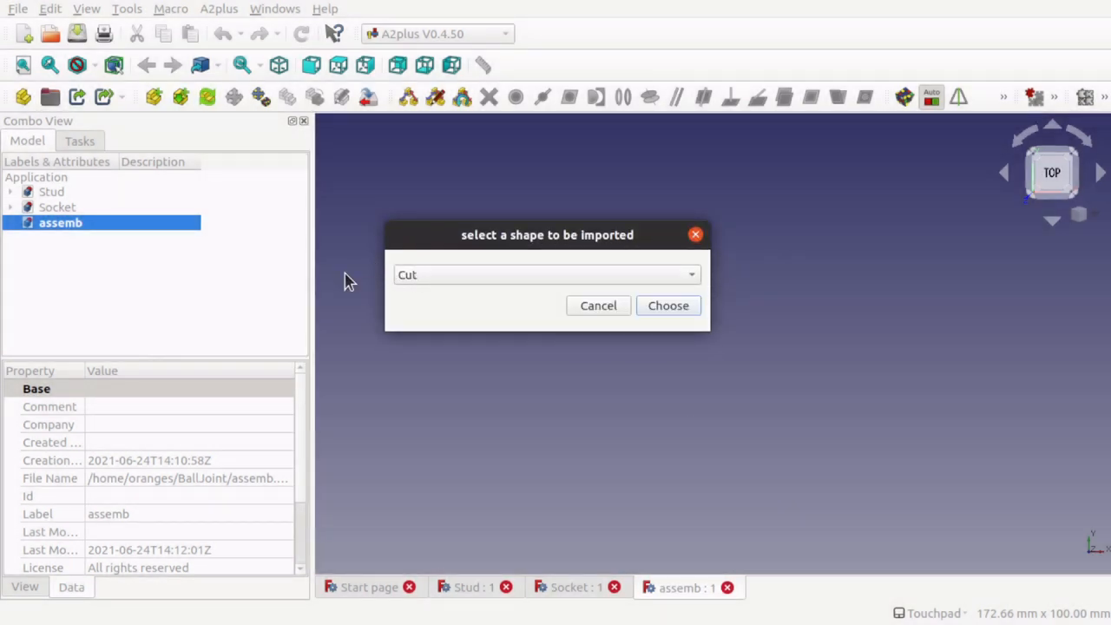
click(670, 305)
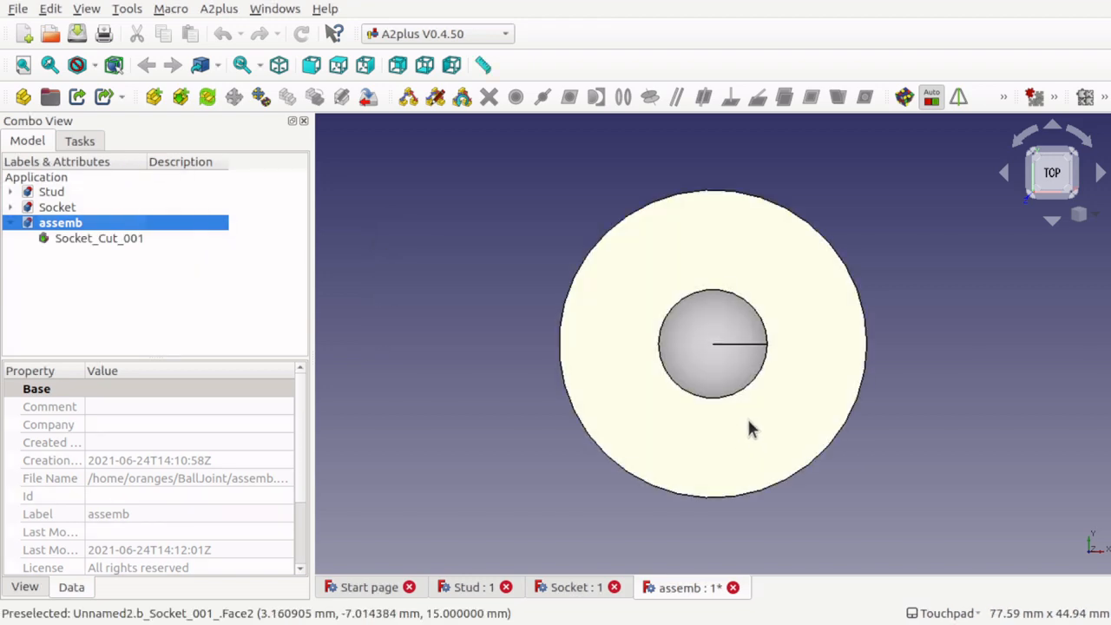
shift+drag(761, 426, 791, 407)
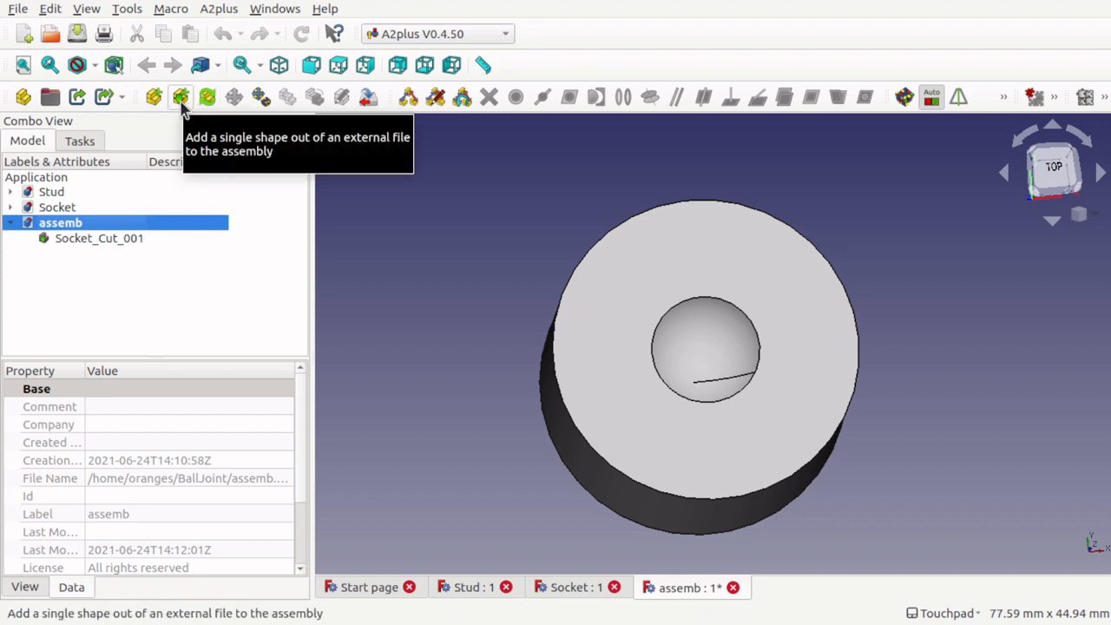
- Import the Fusion shape from Stud.FCStd into the assembly and place it beside the socket
click(224, 10)
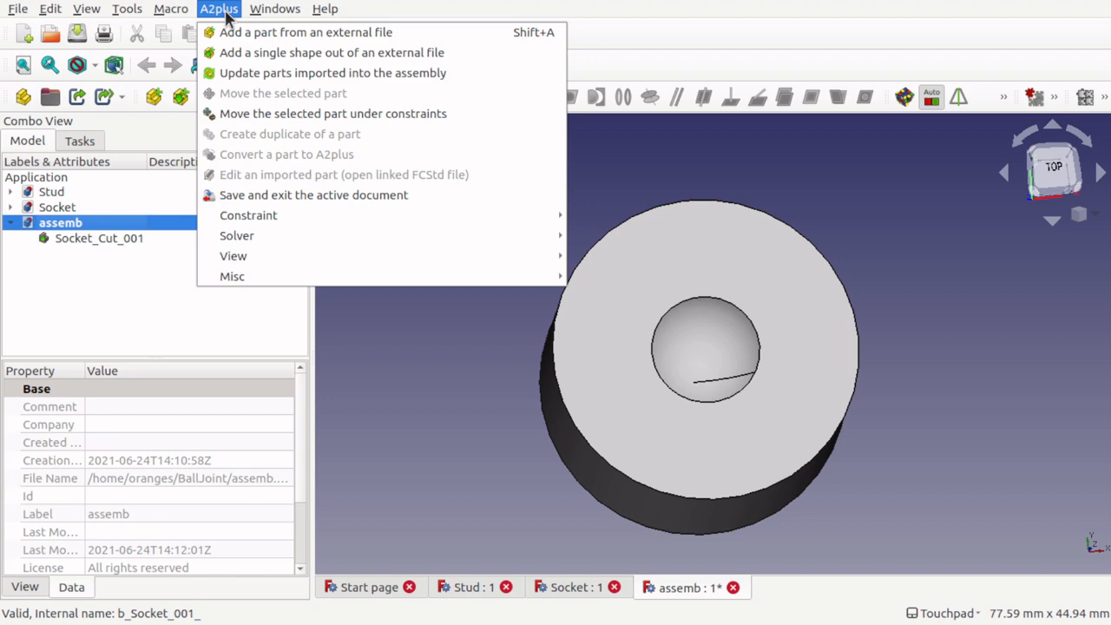
click(271, 56)
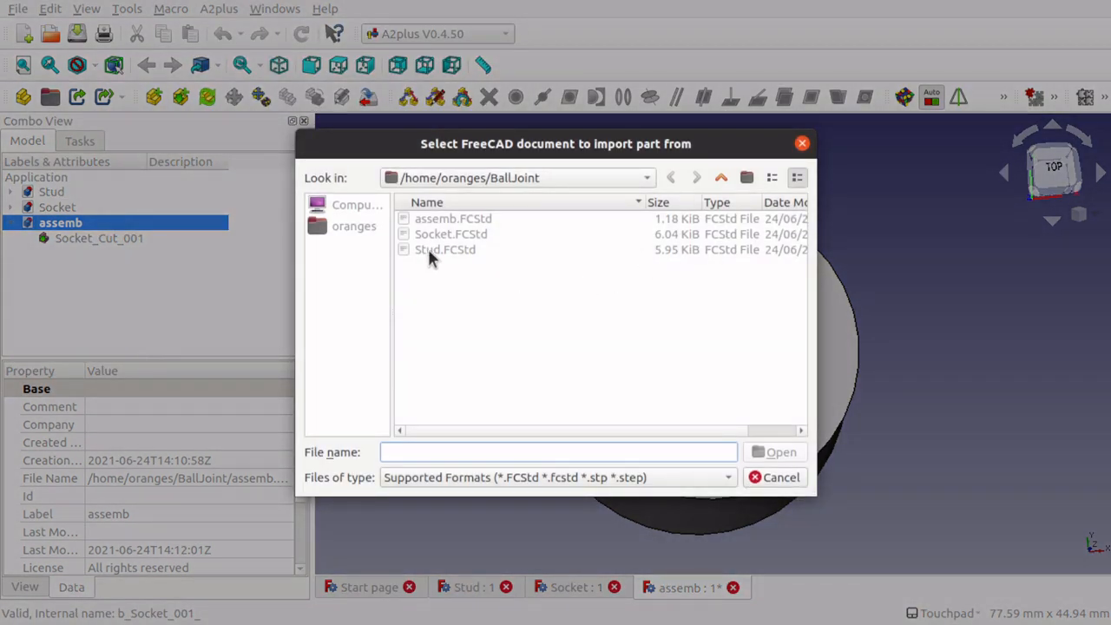
click(438, 249)
click(775, 452)
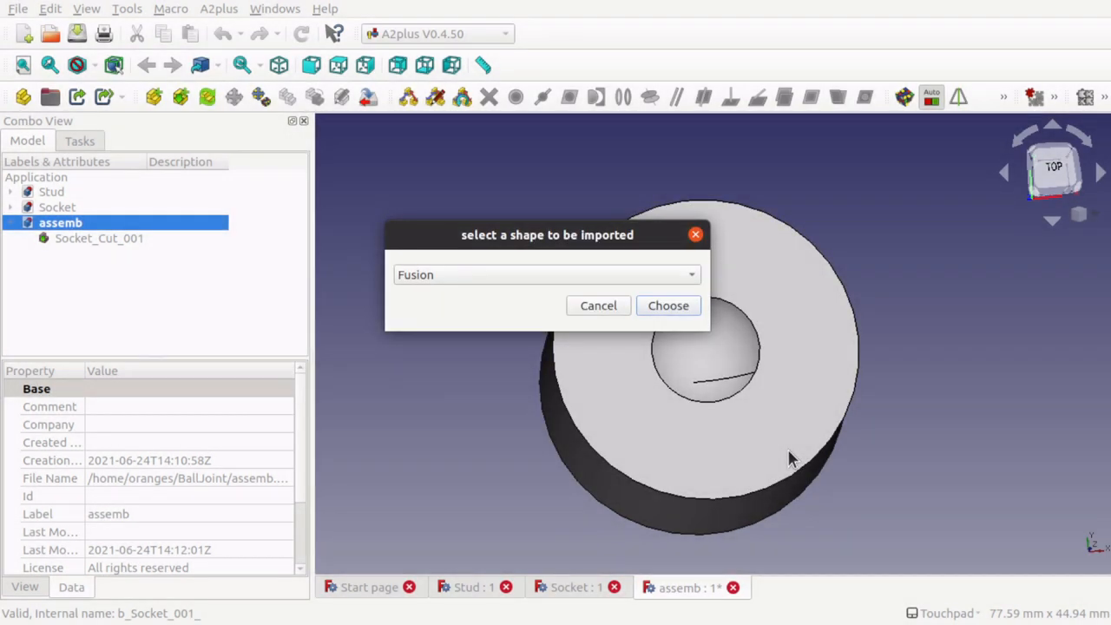
click(672, 311)
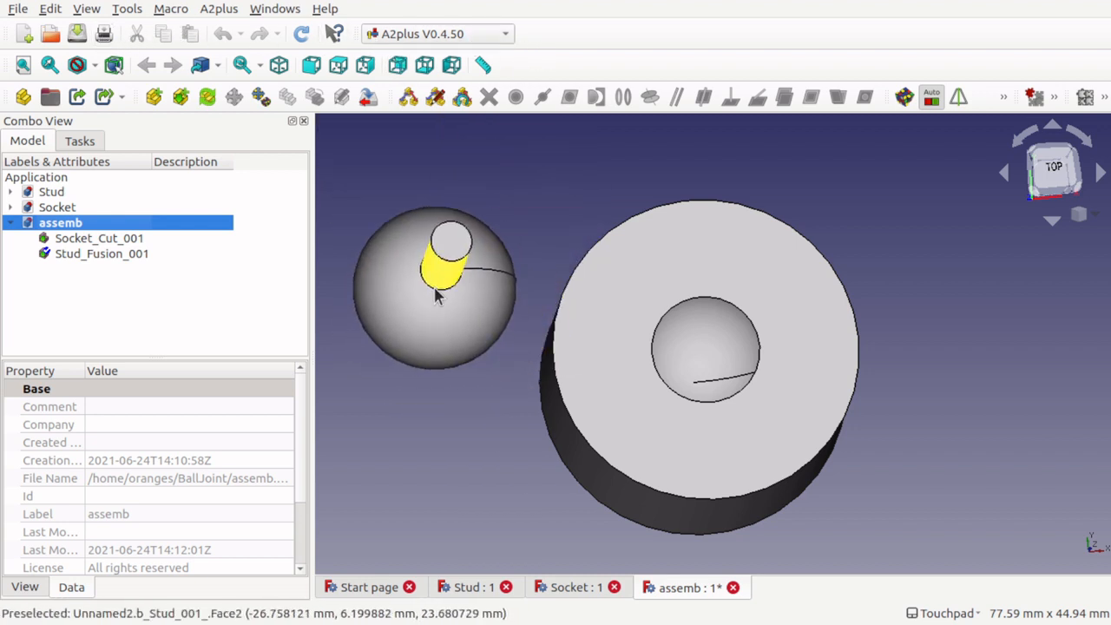
click(437, 295)
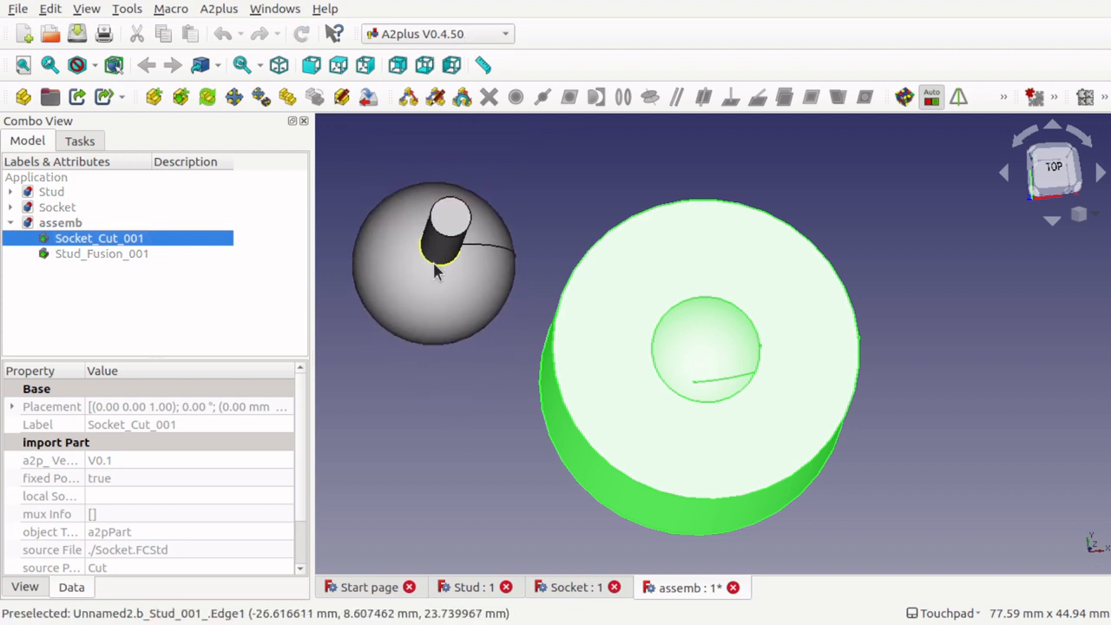
- Move the stud part about 30 mm along X and 9 mm along Y to place it near the socket
click(434, 265)
key(Up)
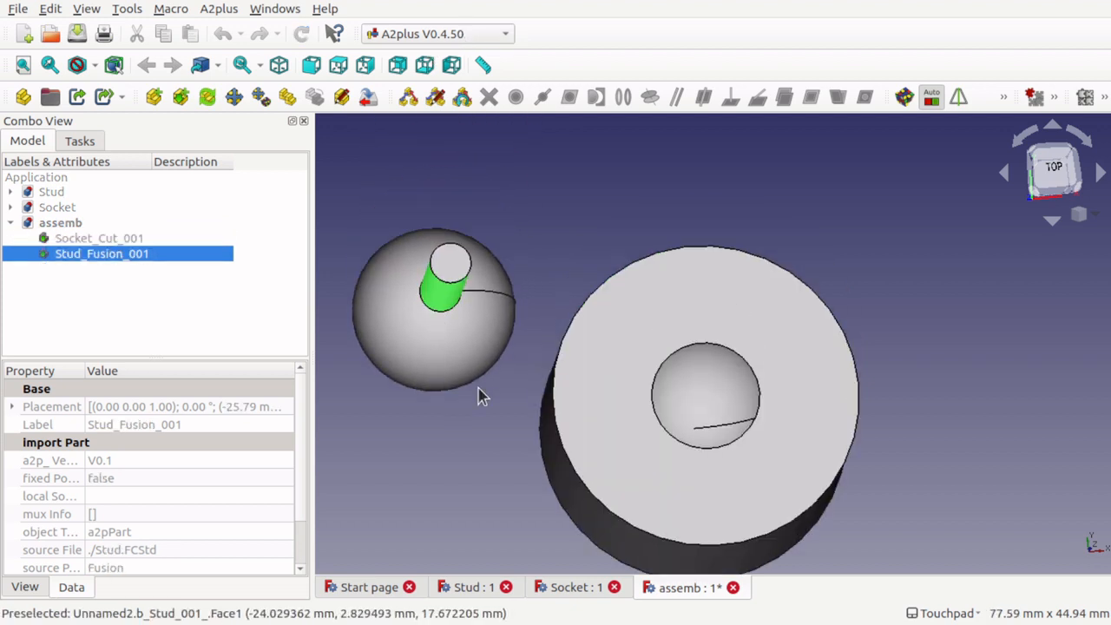
key(Left)
key(Left)
key(Left)
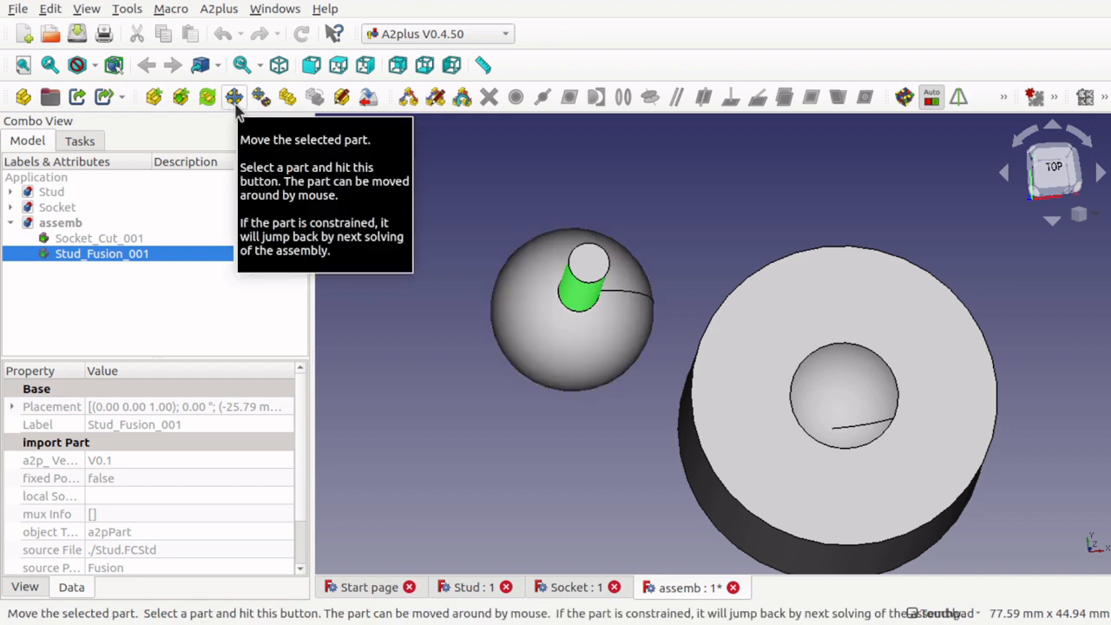
click(235, 102)
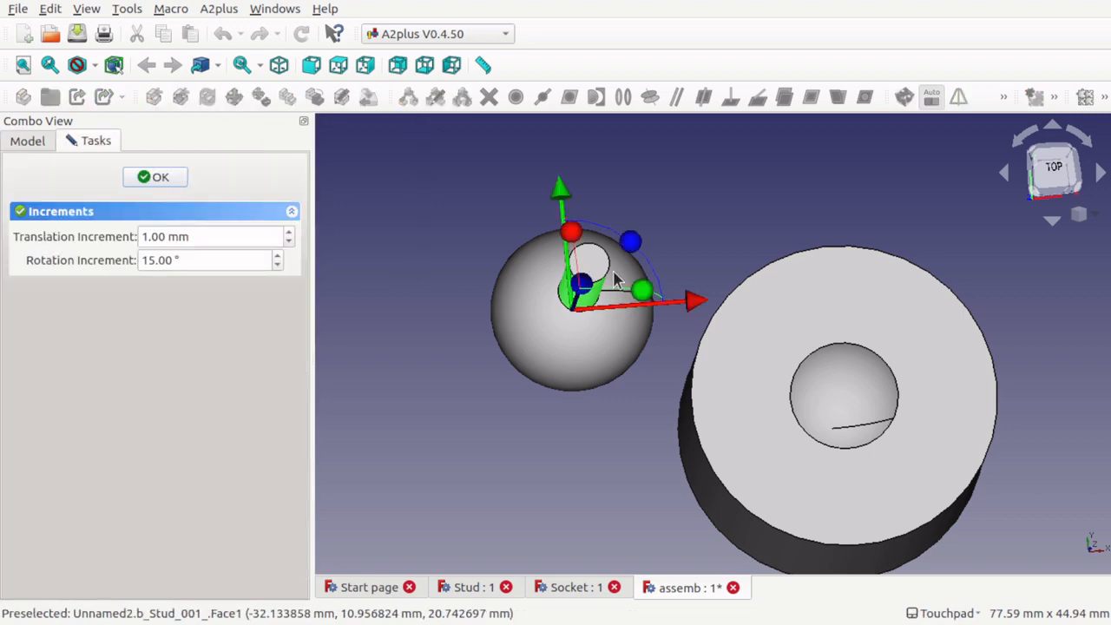
drag(885, 271, 932, 307)
shift+drag(824, 382, 831, 341)
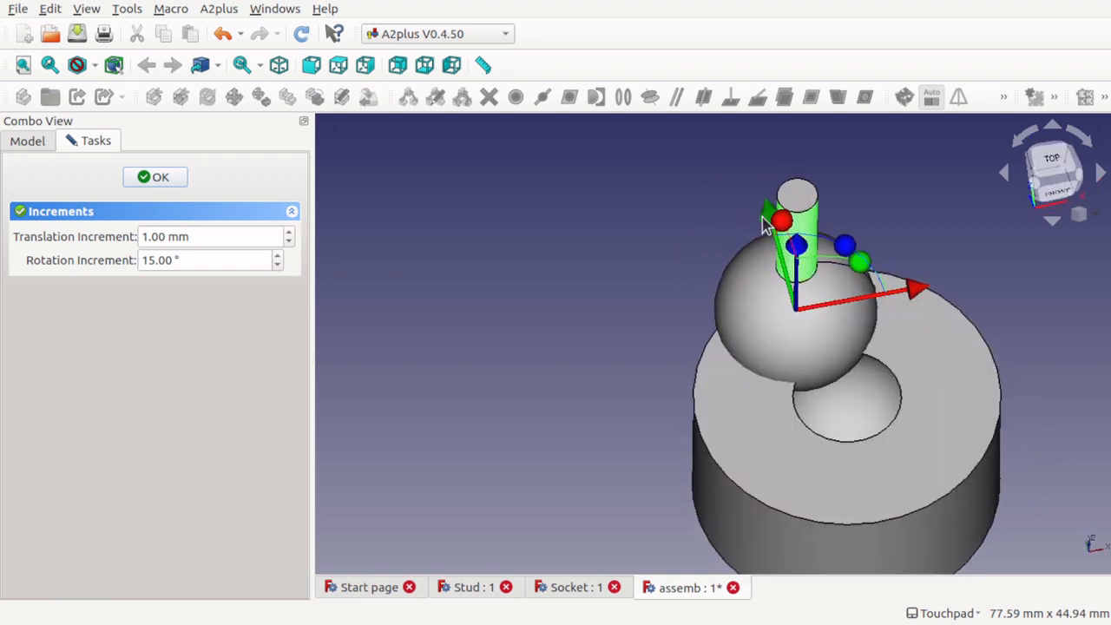
drag(764, 223, 726, 139)
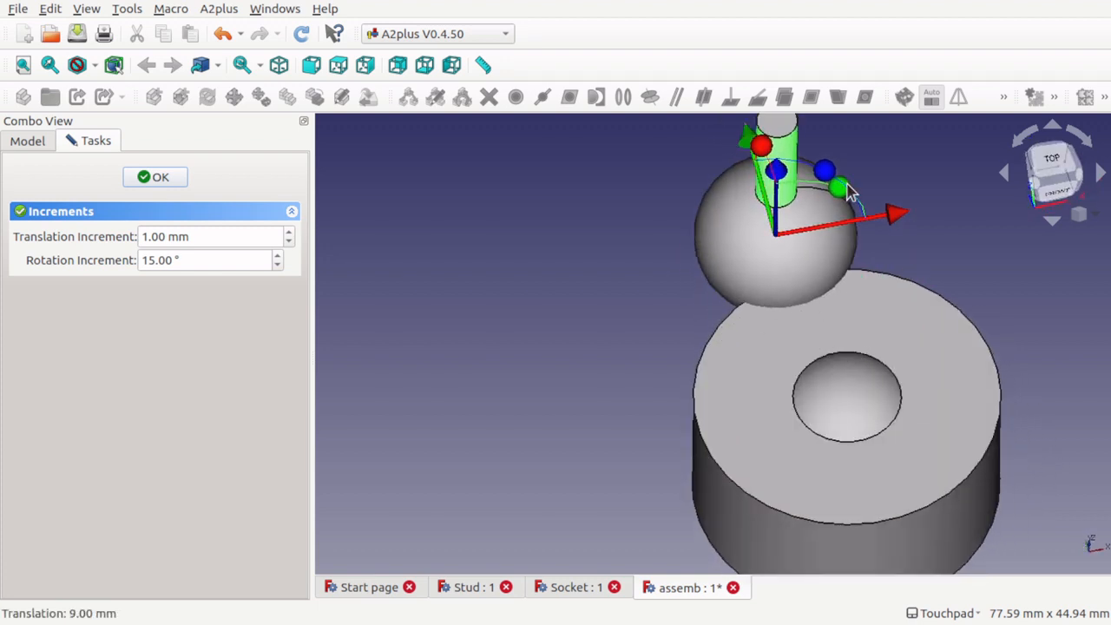
drag(902, 219, 972, 201)
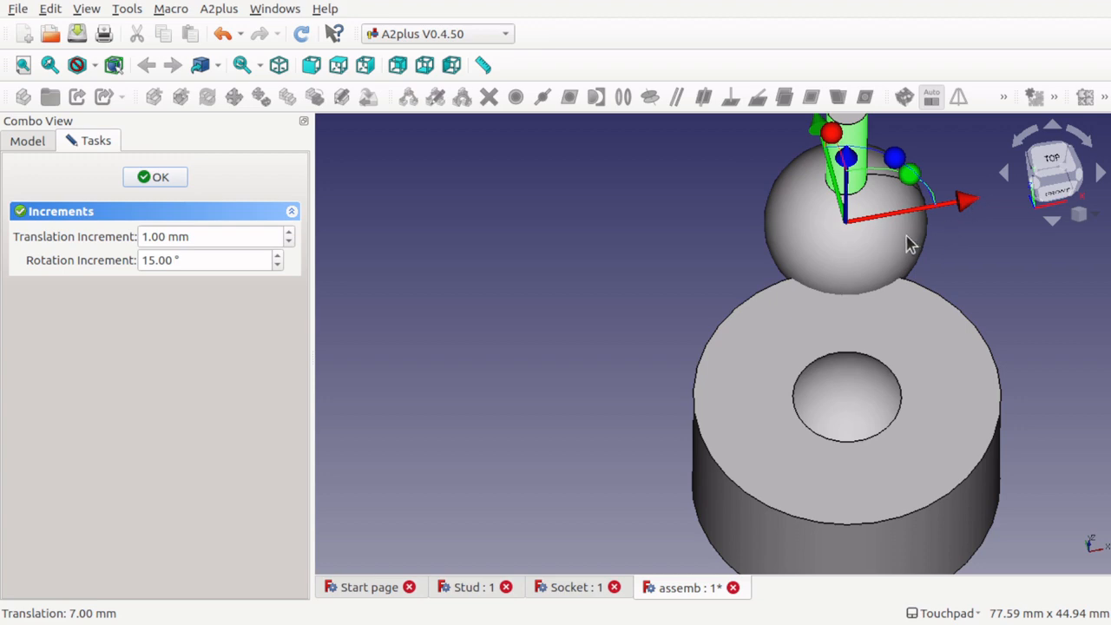
click(132, 180)
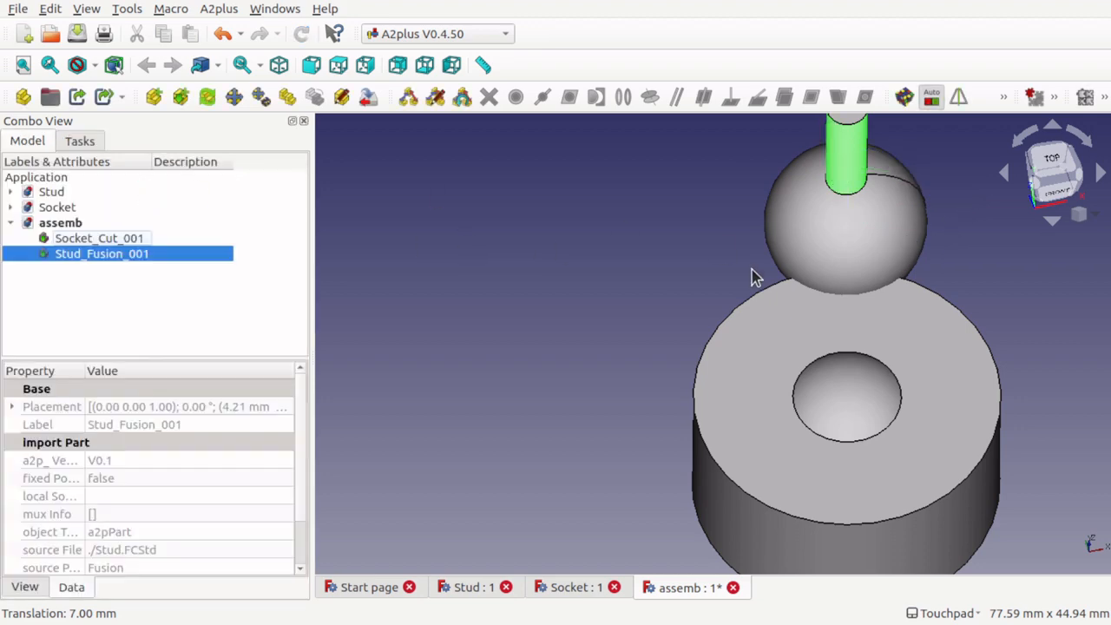
- Set the transparency of the socket part to 50
shift+drag(751, 273, 709, 233)
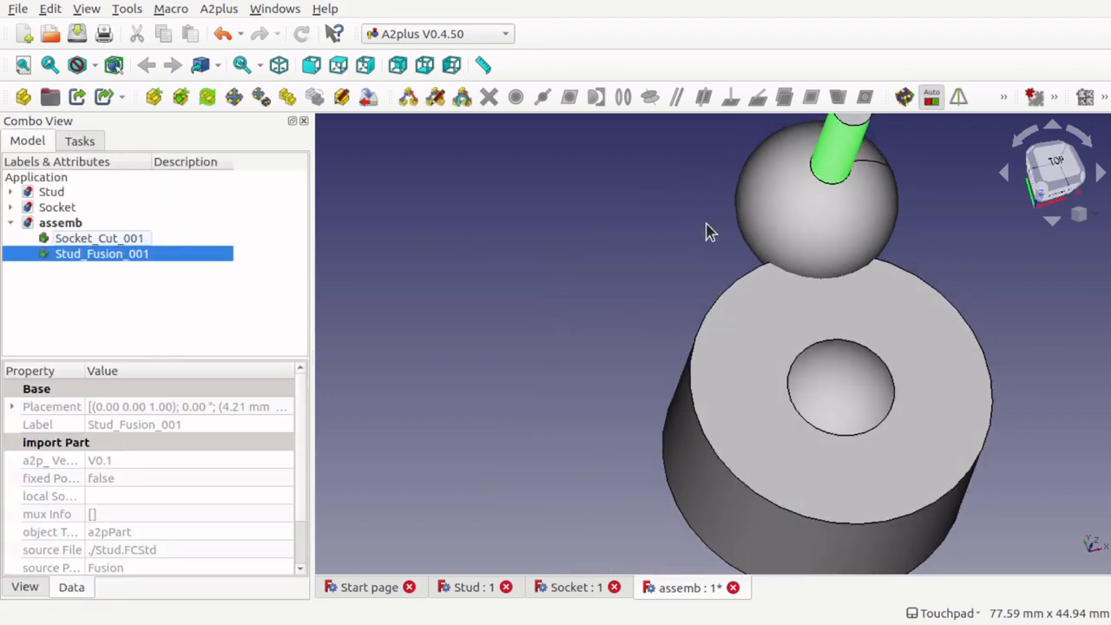
click(788, 234)
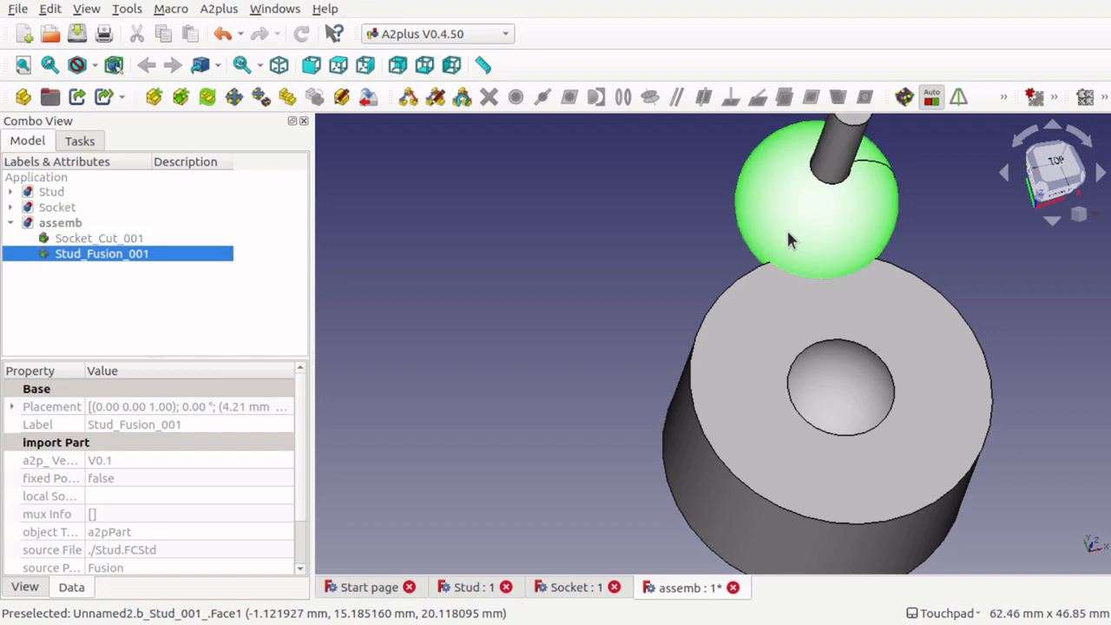
shift+drag(826, 414, 753, 429)
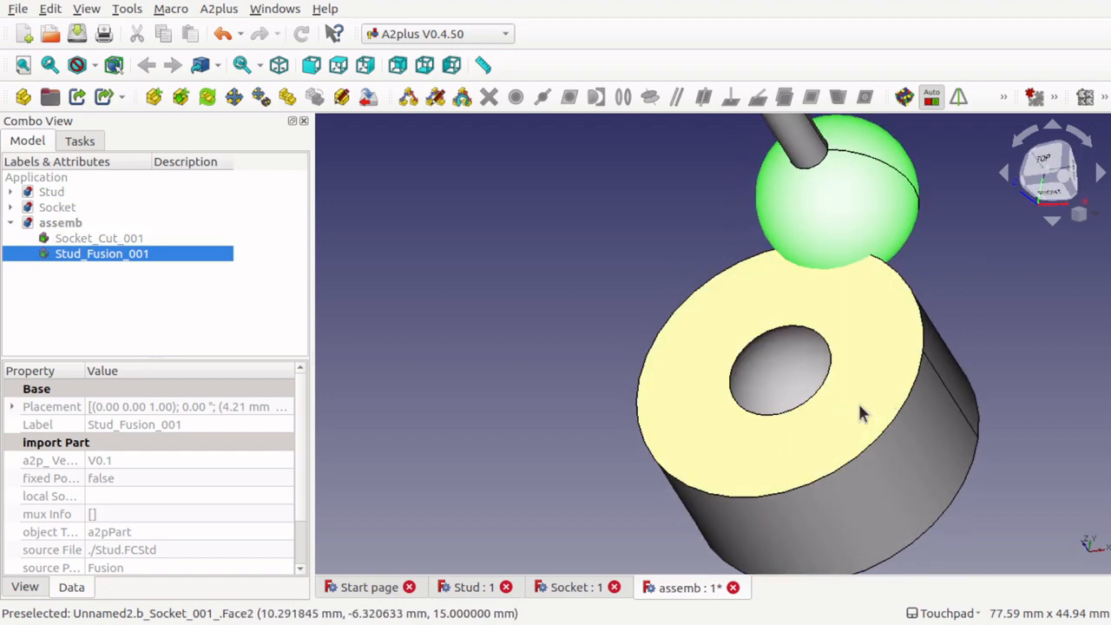
click(899, 488)
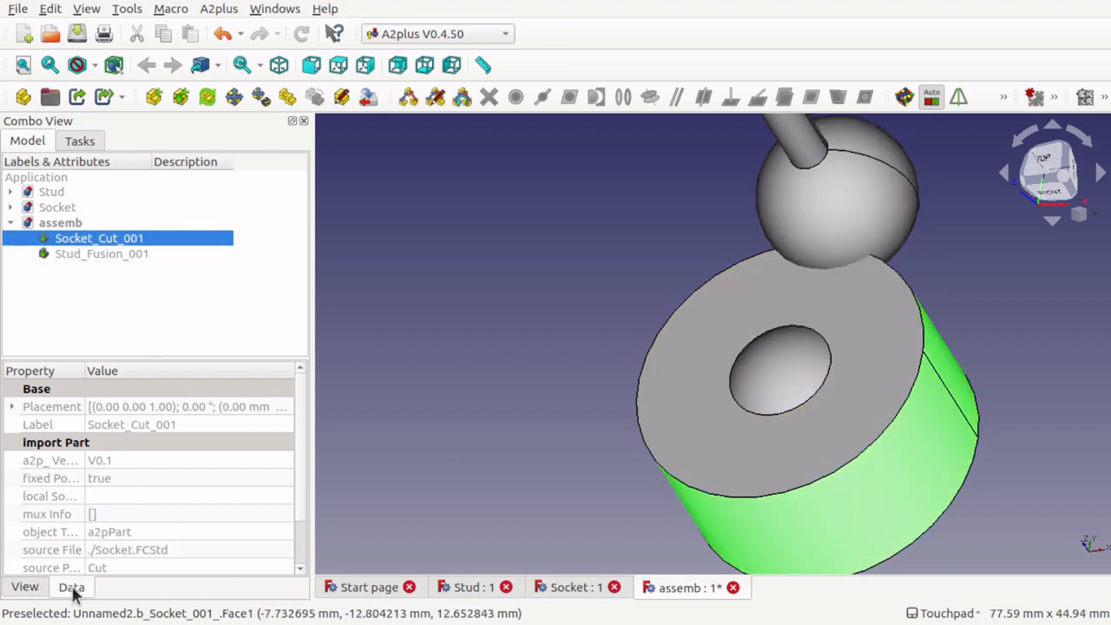
click(25, 587)
click(165, 569)
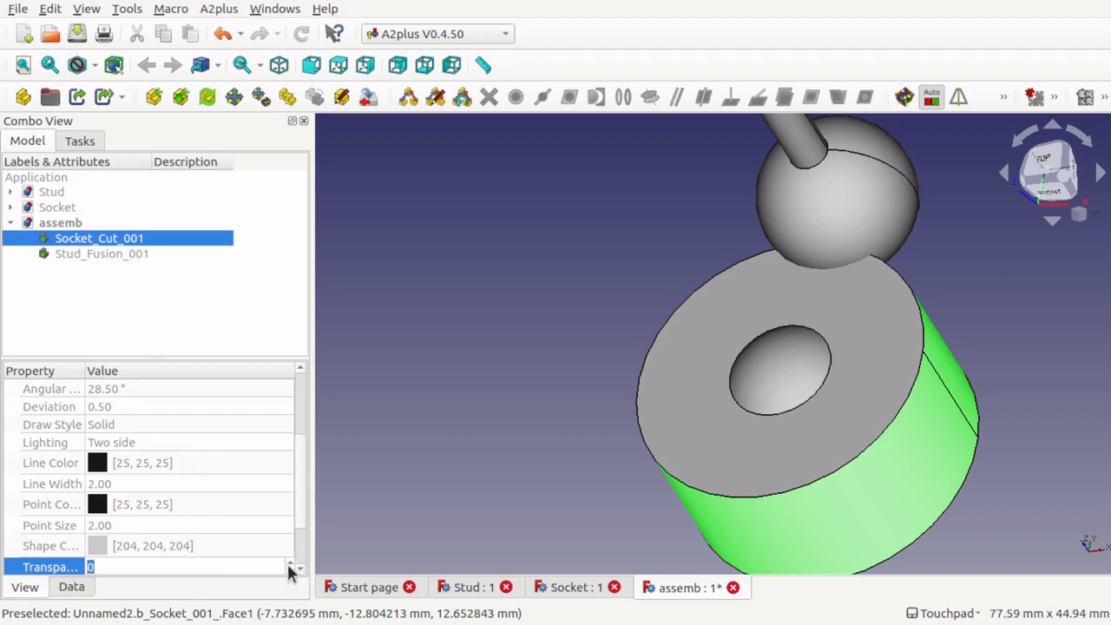
text(50)
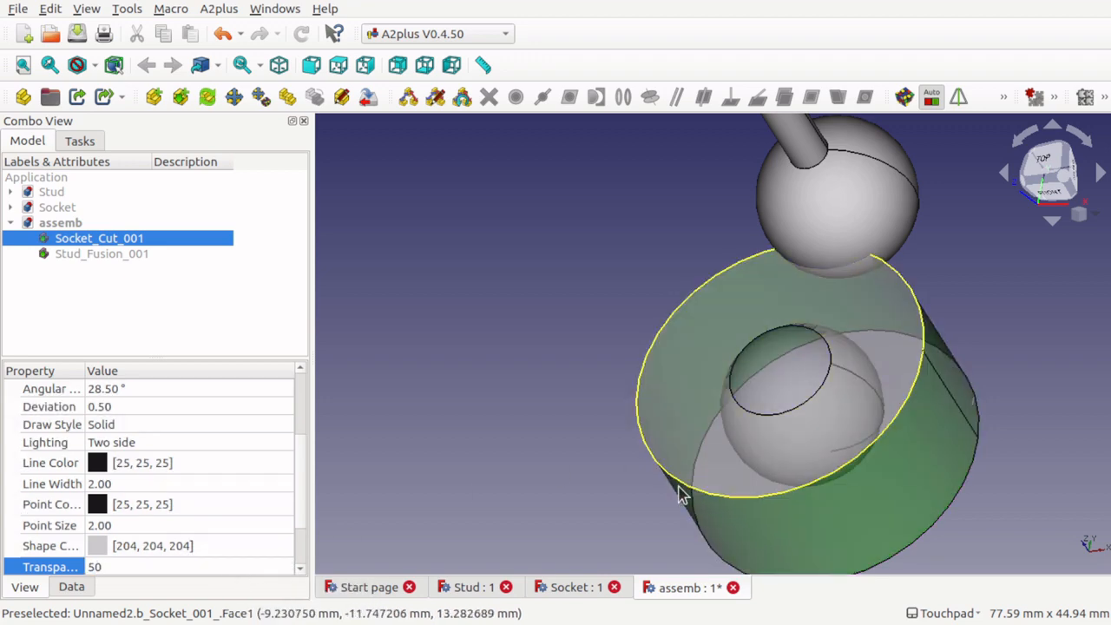
- Add a sphereCenterIdent constraint between the stud's ball surface and the socket's spherical cavity, and accept it
shift+drag(755, 487, 737, 172)
click(745, 227)
shift+drag(744, 227, 720, 373)
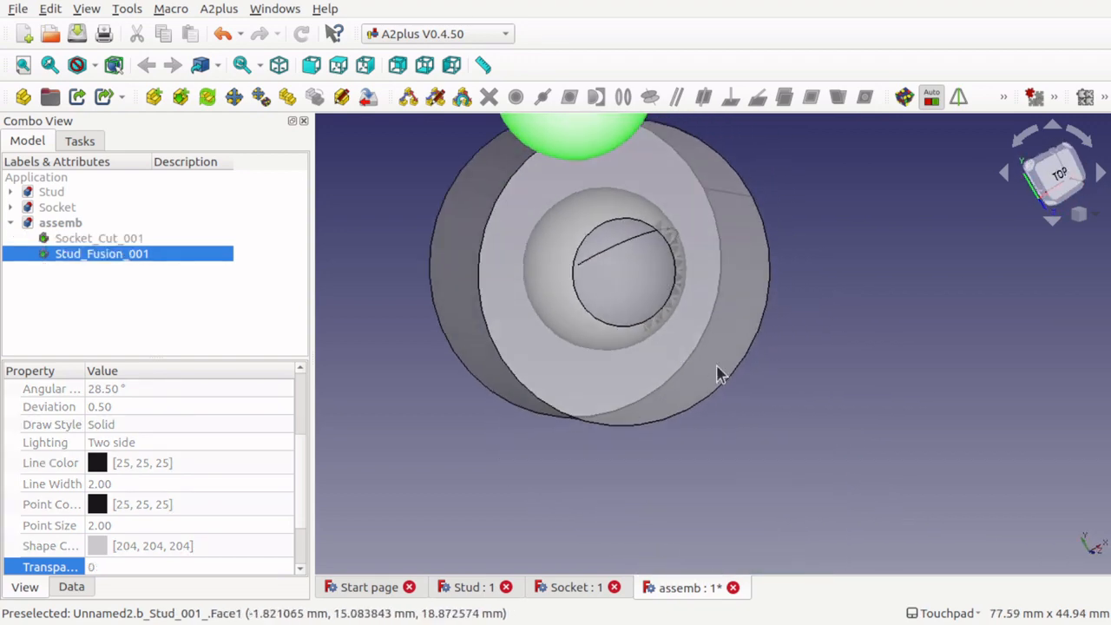
ctrl+click(642, 296)
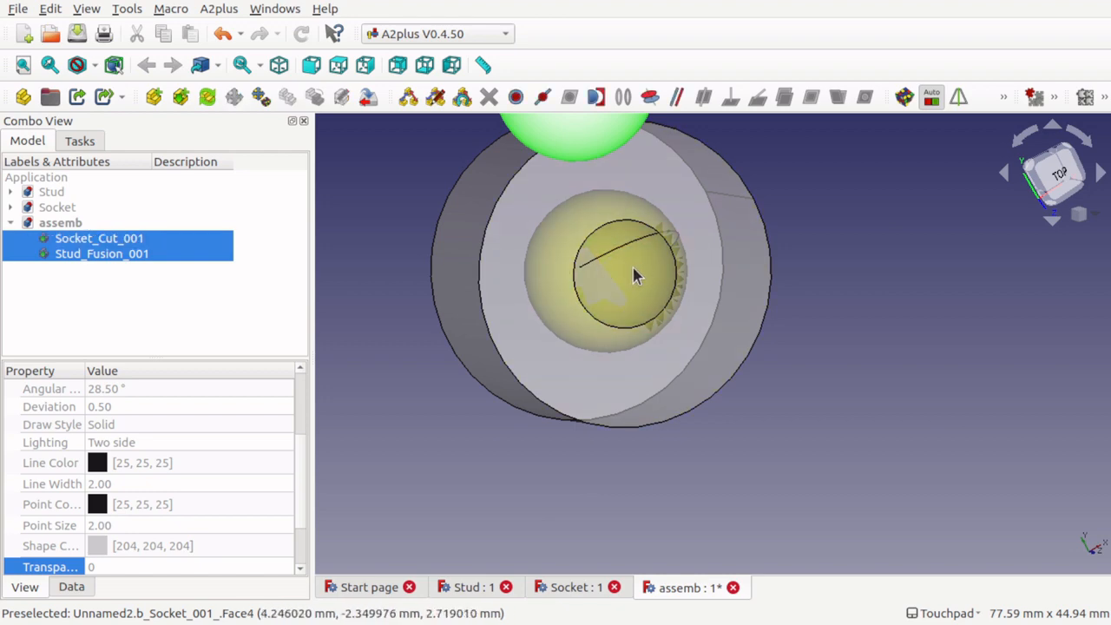
shift+drag(707, 325, 618, 227)
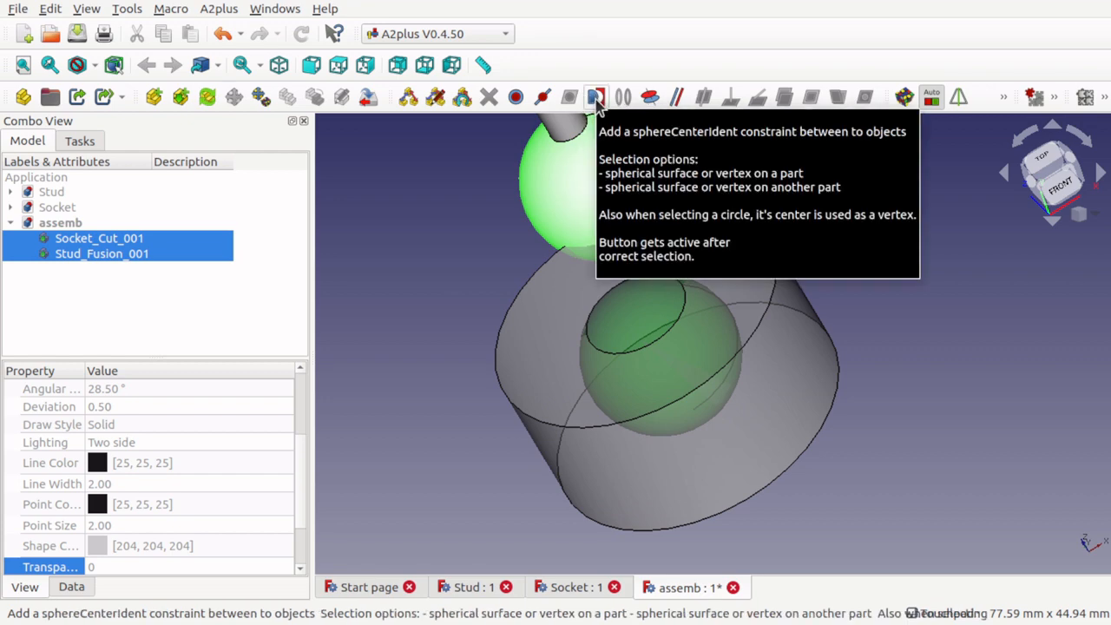
click(219, 10)
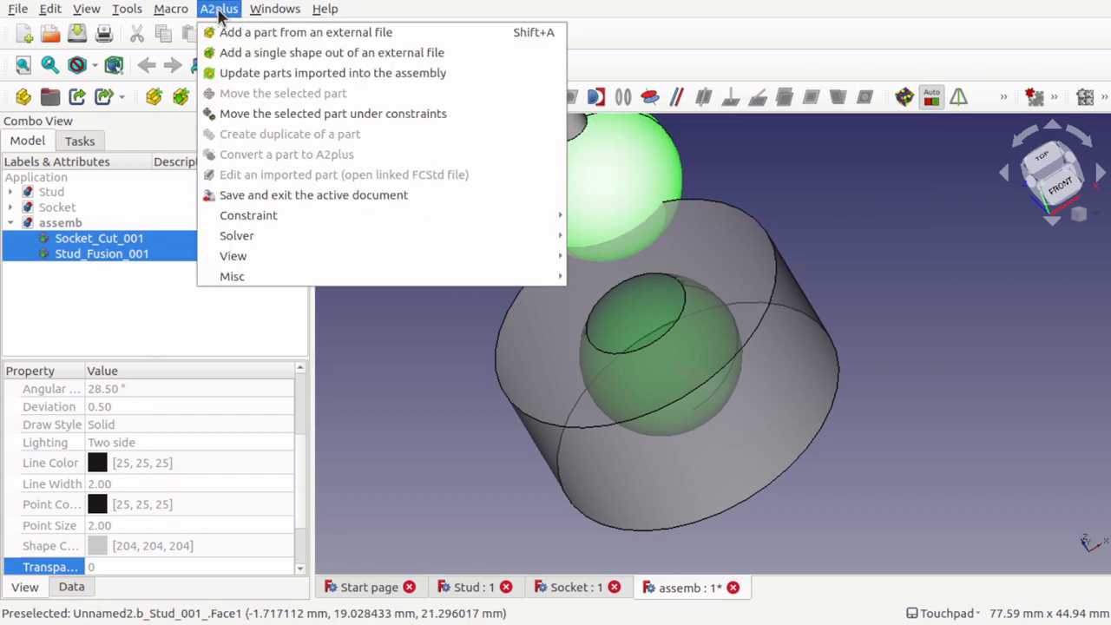
mouse_move(334, 218)
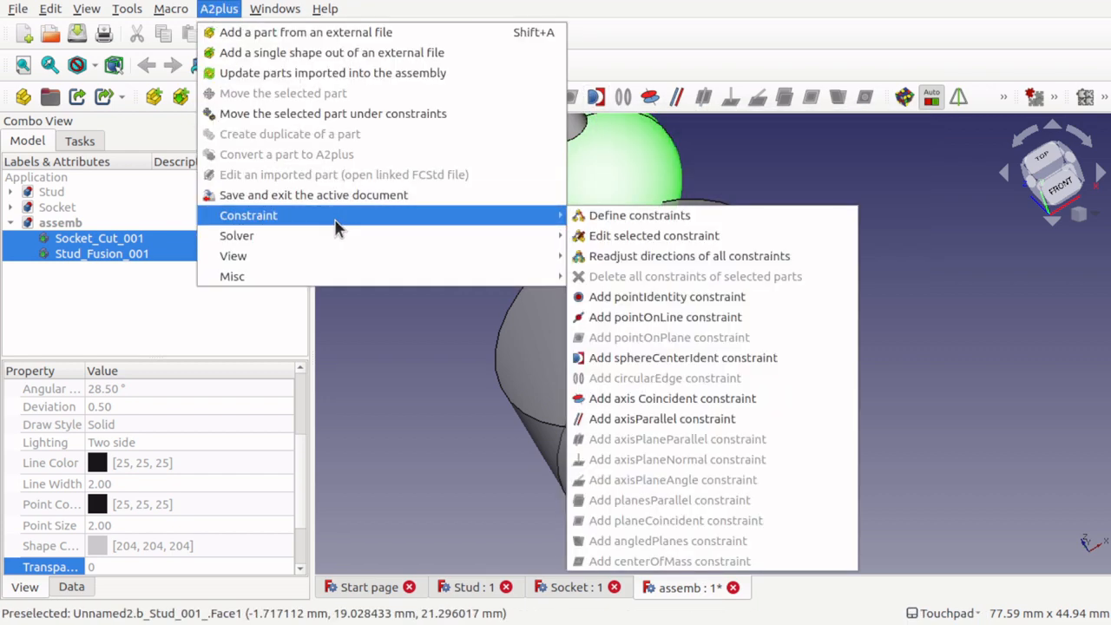
click(675, 357)
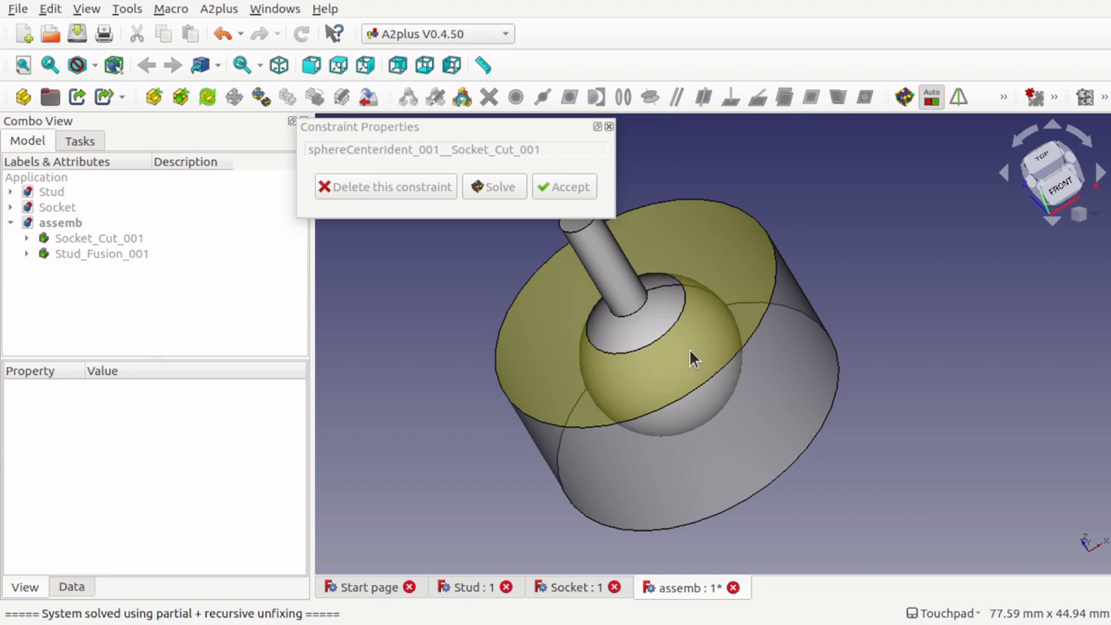
click(565, 187)
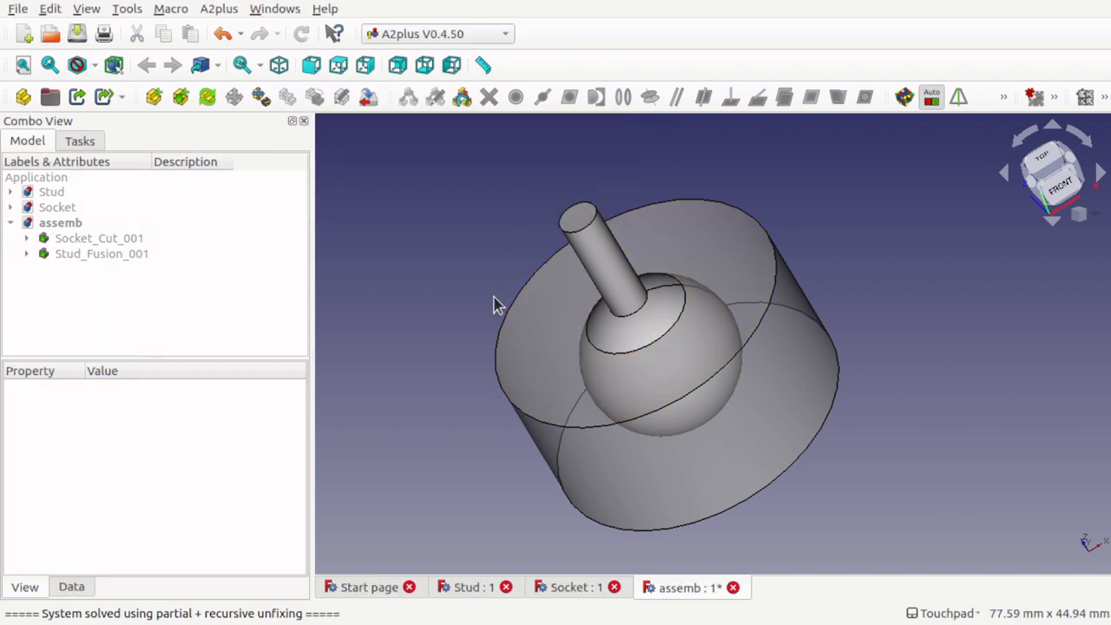
- Test moving the stud by its shaft under the rule of constraints and examine how it sits in the socket
click(260, 97)
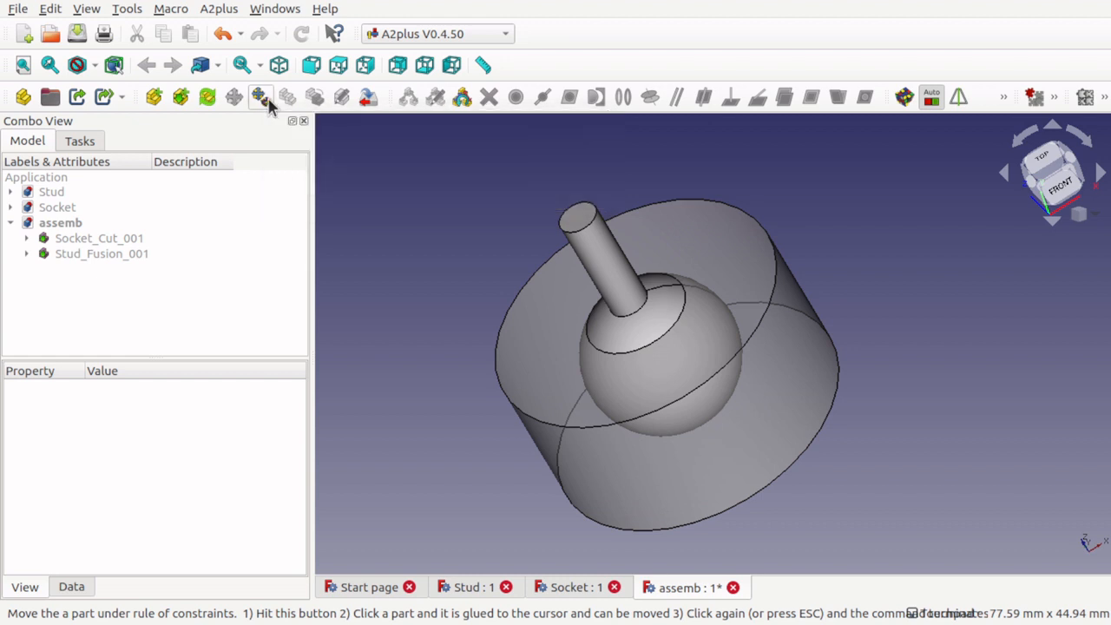
click(608, 282)
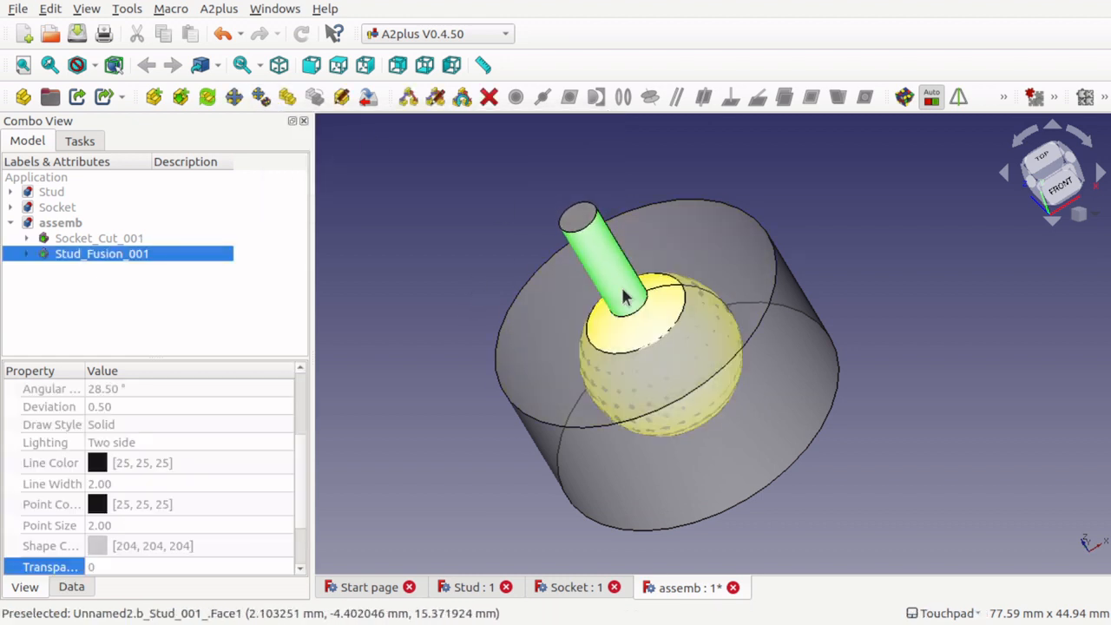
click(484, 248)
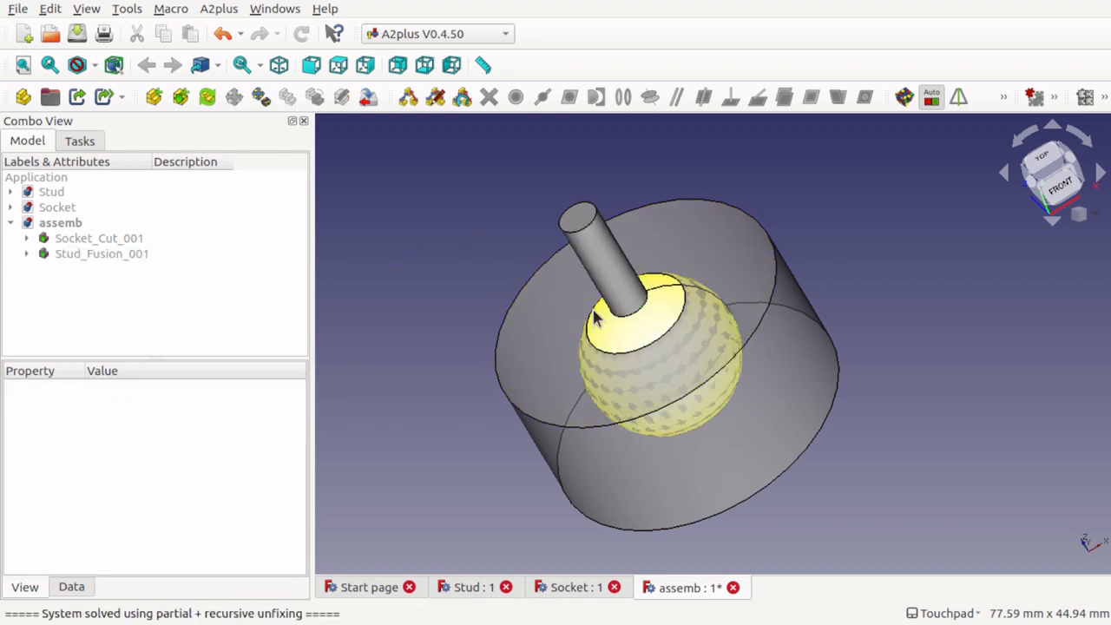
middle_drag(651, 458, 717, 417)
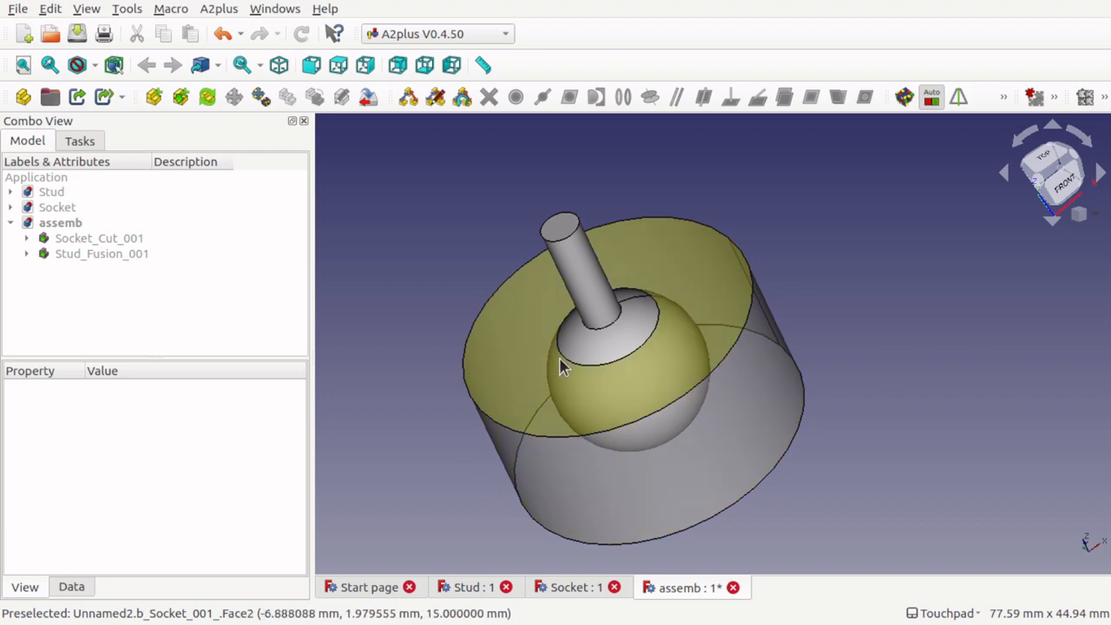
middle_drag(563, 365, 669, 461)
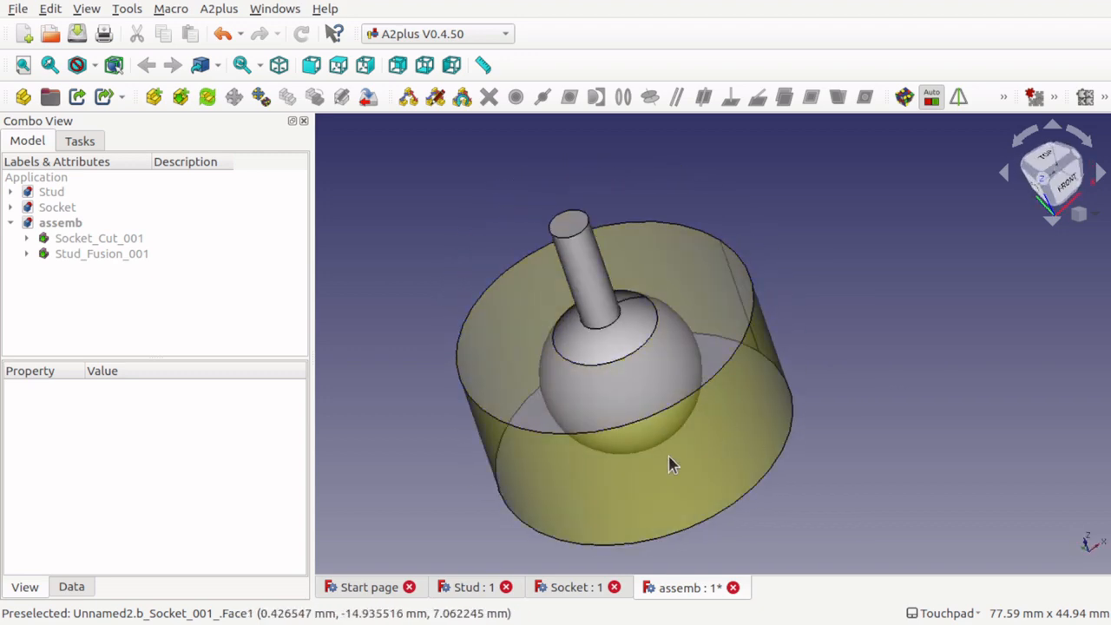
- Check the fixed Position property of the socket part and of the stud part, widening the property name column to read it
click(707, 477)
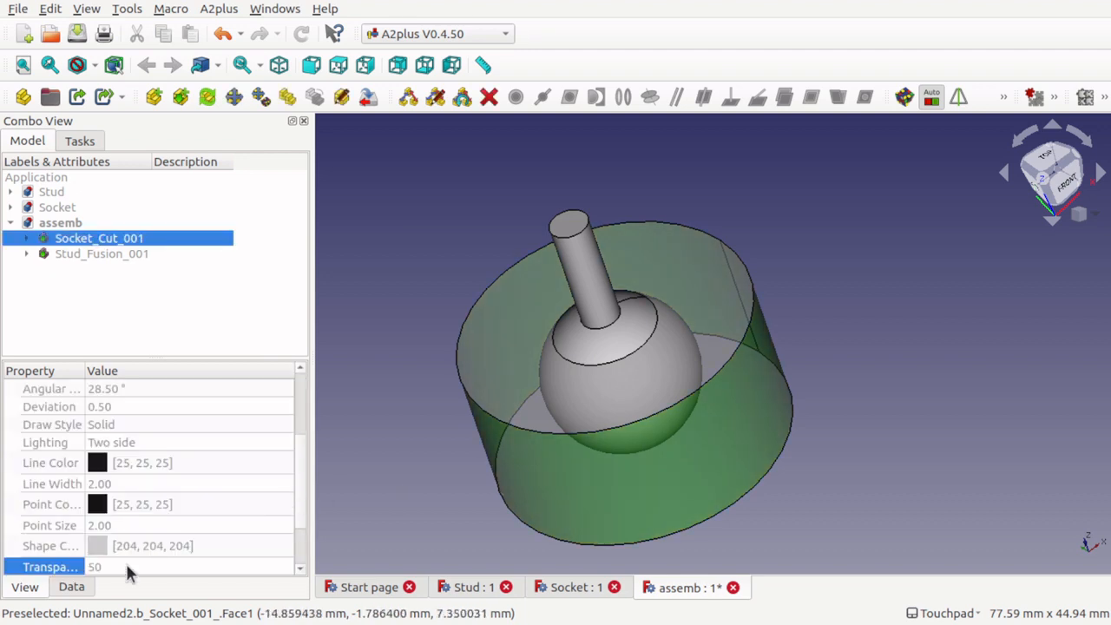
click(73, 593)
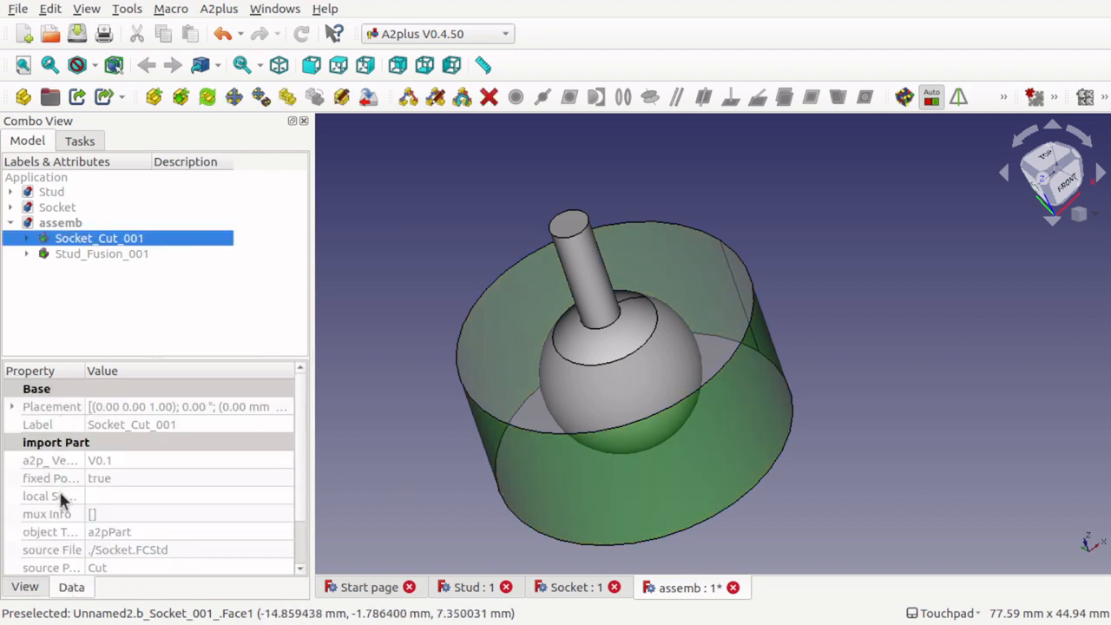
drag(297, 465, 303, 490)
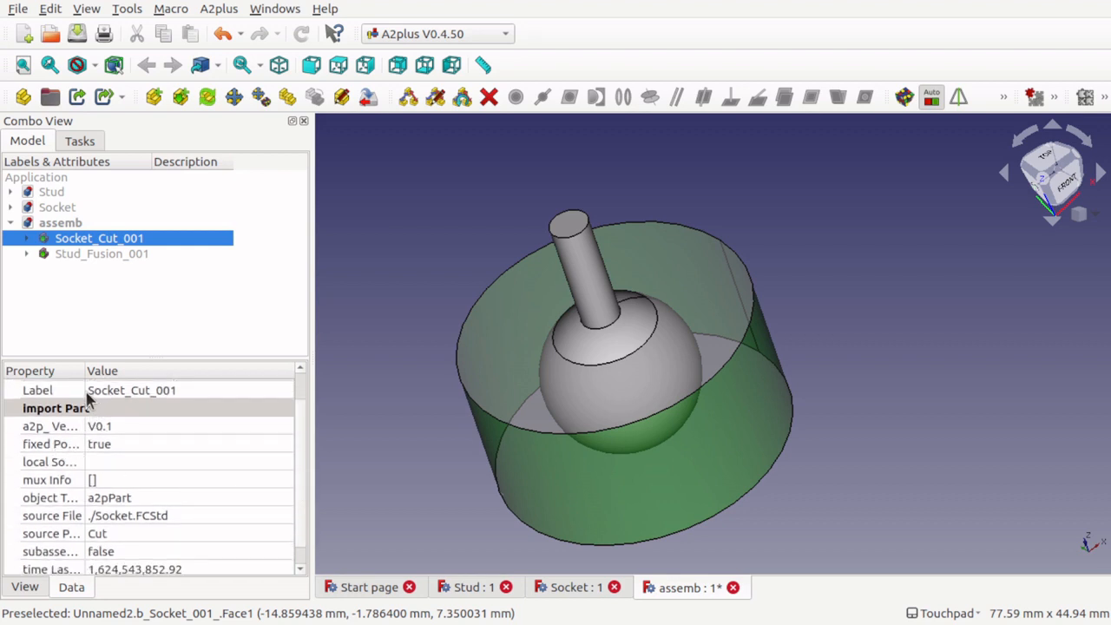
drag(84, 373, 151, 370)
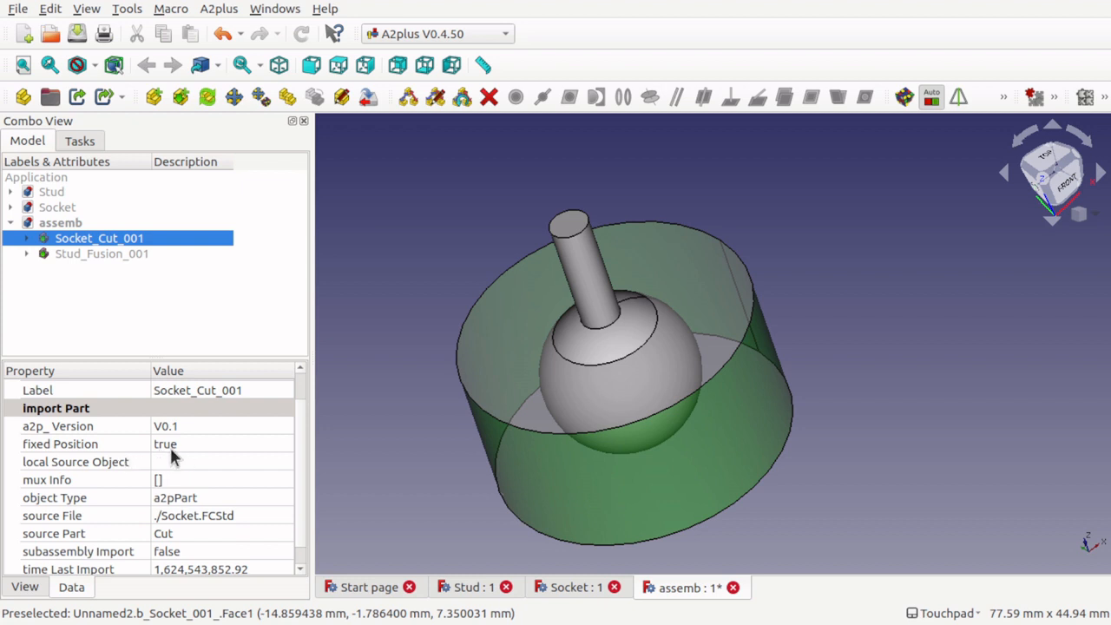
click(588, 257)
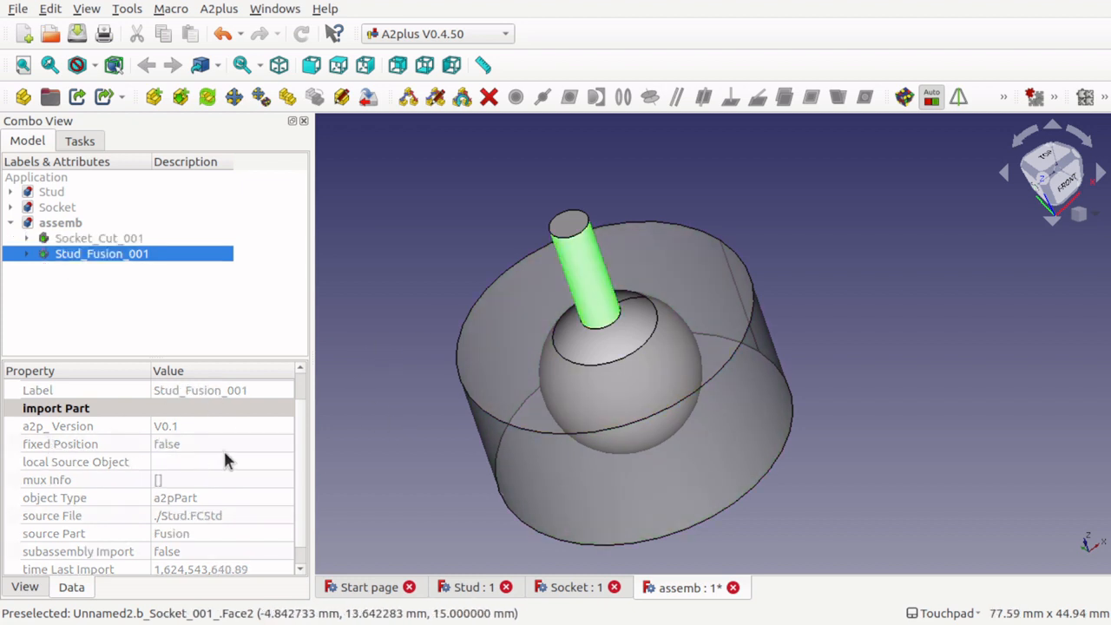
click(417, 449)
- Try again to move the stud under constraints and examine the joint from several angles
mouse_move(503, 351)
shift+mouse_down()
mouse_move(496, 303)
mouse_move(610, 398)
mouse_move(492, 356)
mouse_move(498, 312)
mouse_move(489, 354)
shift+mouse_up()
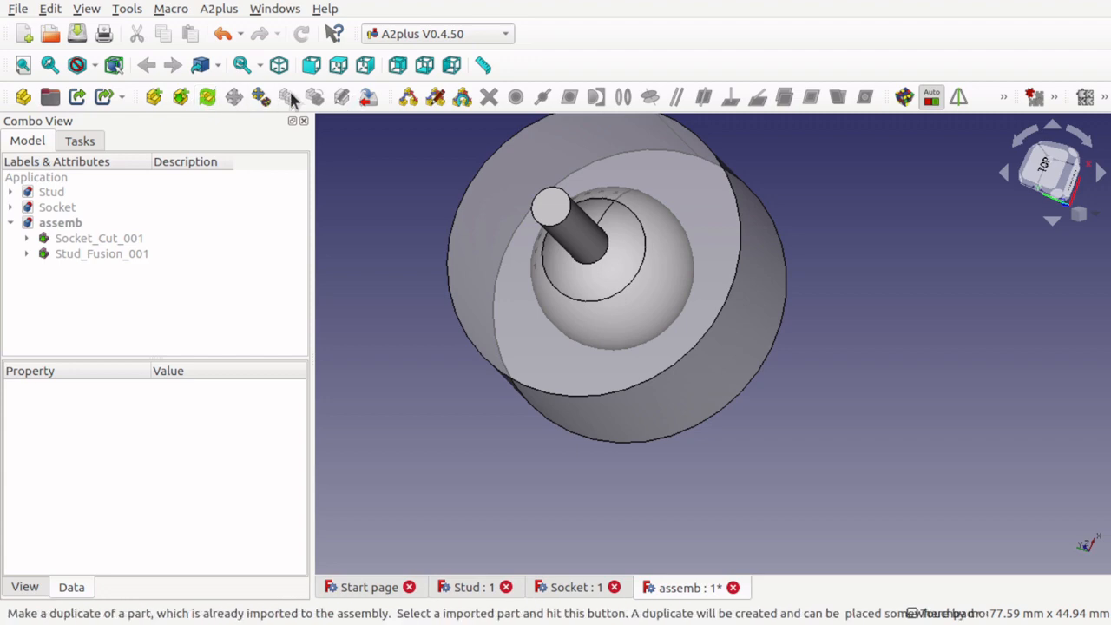
click(575, 230)
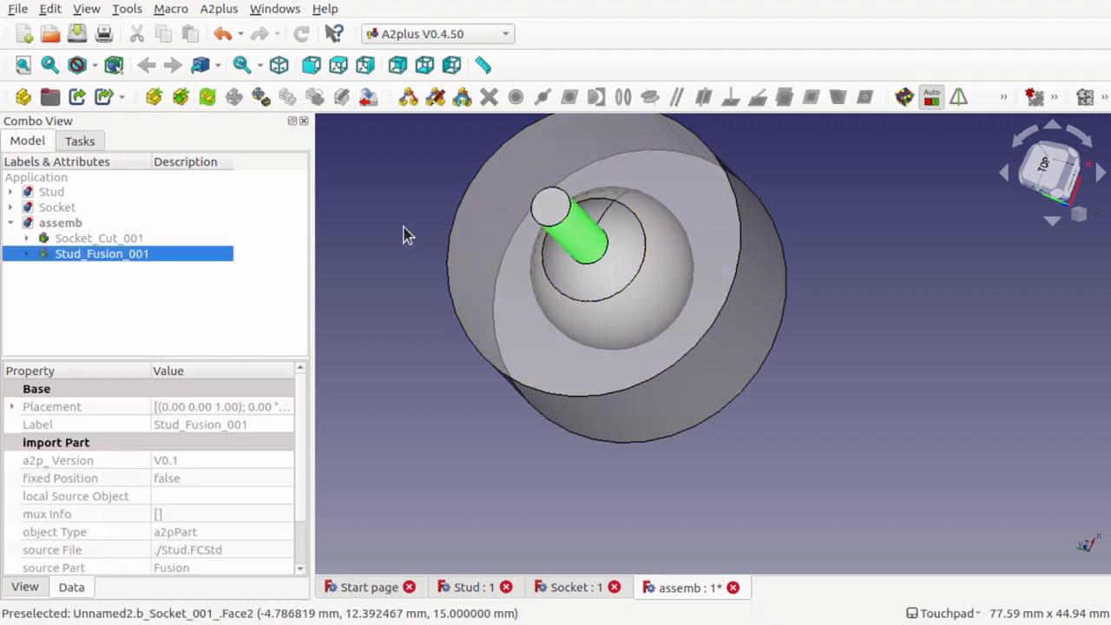
shift+drag(404, 235, 619, 322)
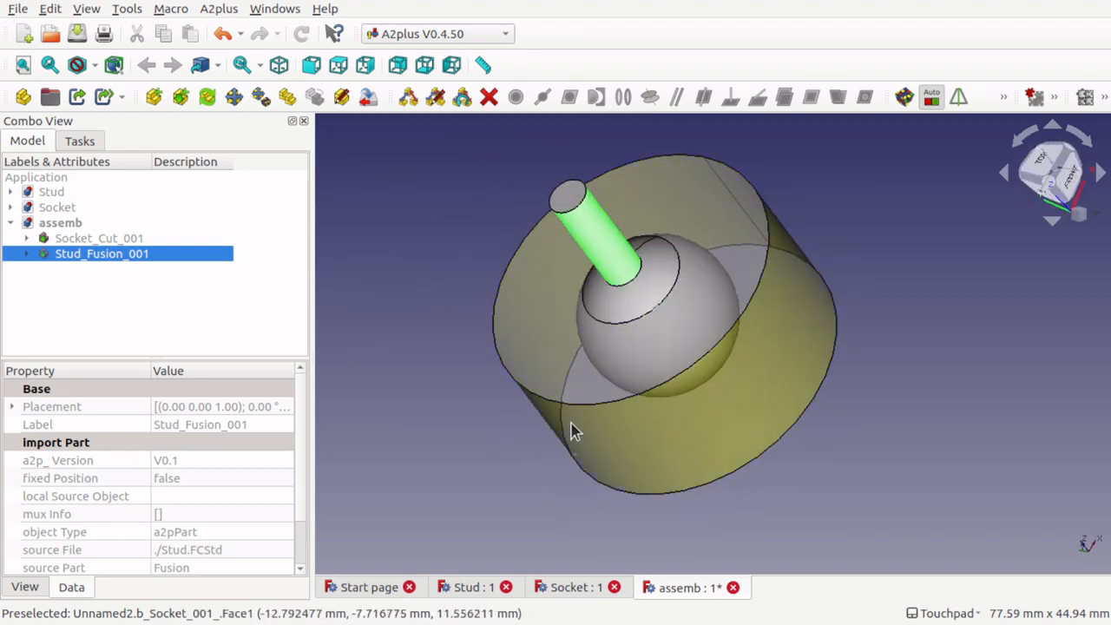
click(449, 301)
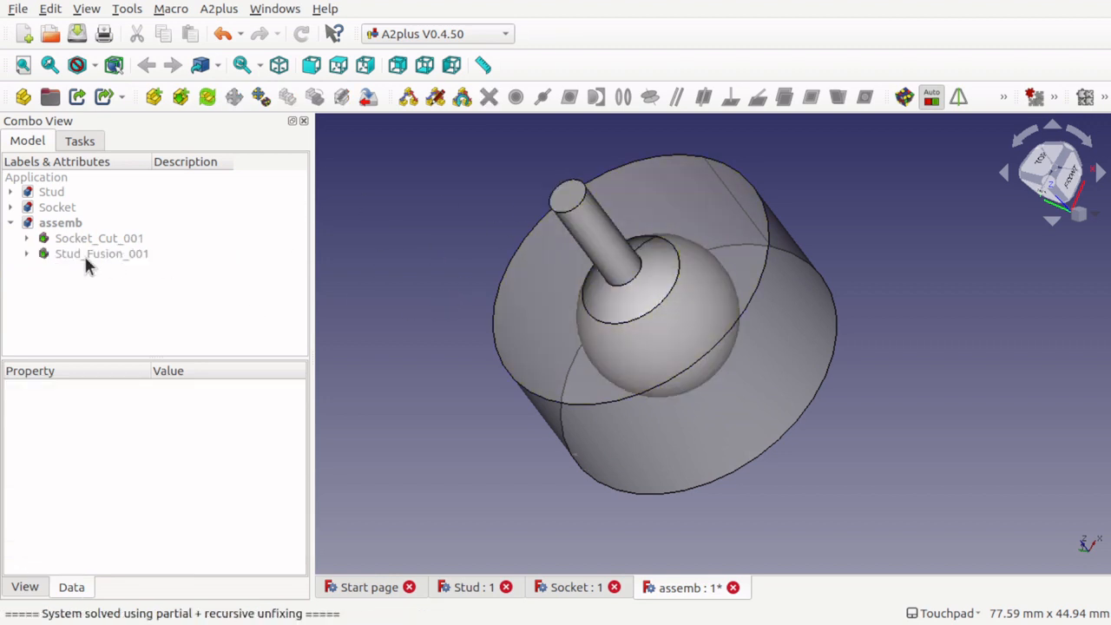
click(106, 285)
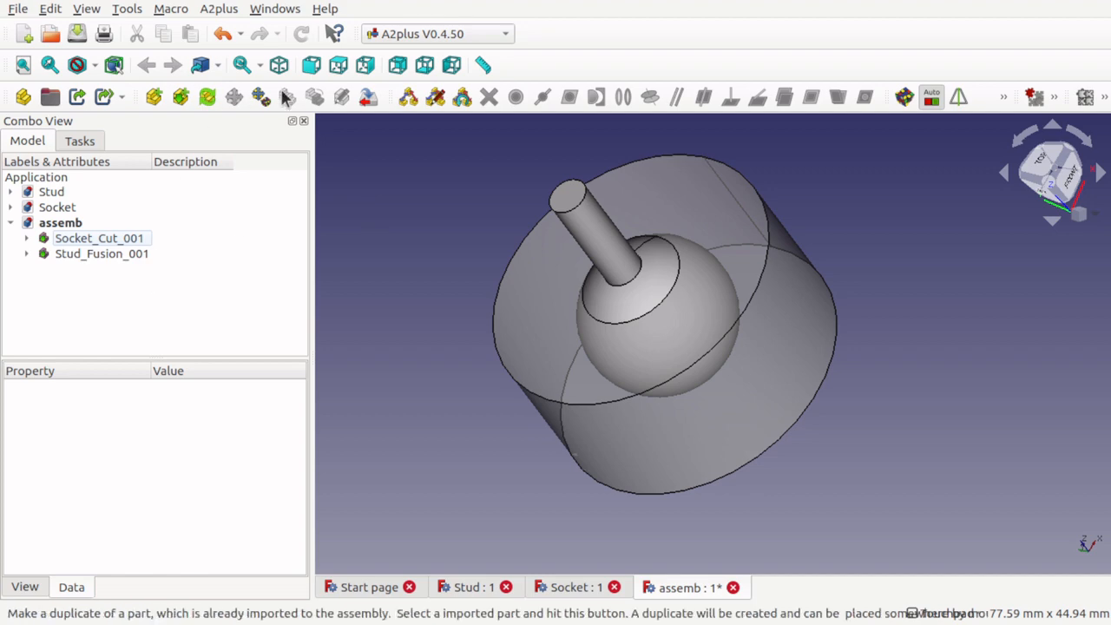
- Import the Body shape from link.FCStd in the testing folder into the assemb document
click(181, 97)
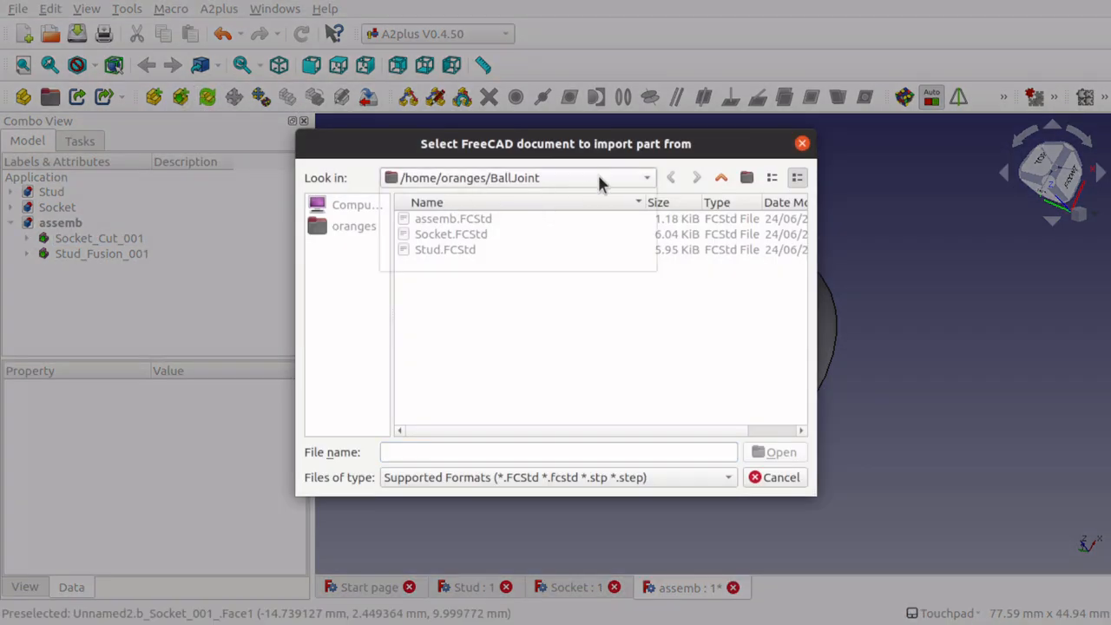
click(599, 180)
click(553, 204)
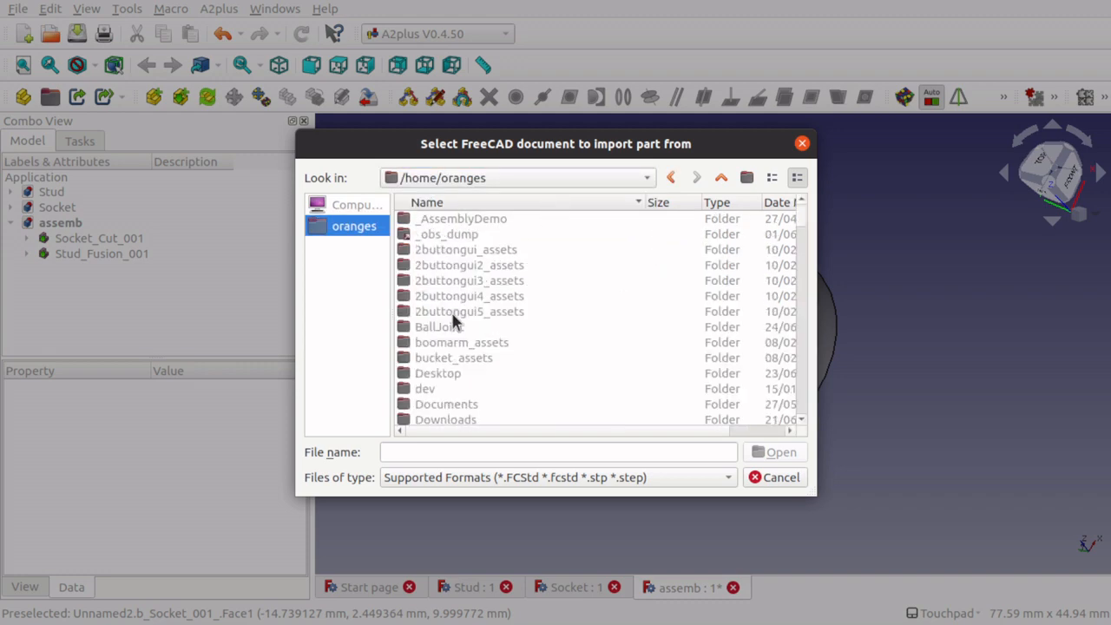
scroll(460, 371, down, 10)
scroll(461, 379, down, 20)
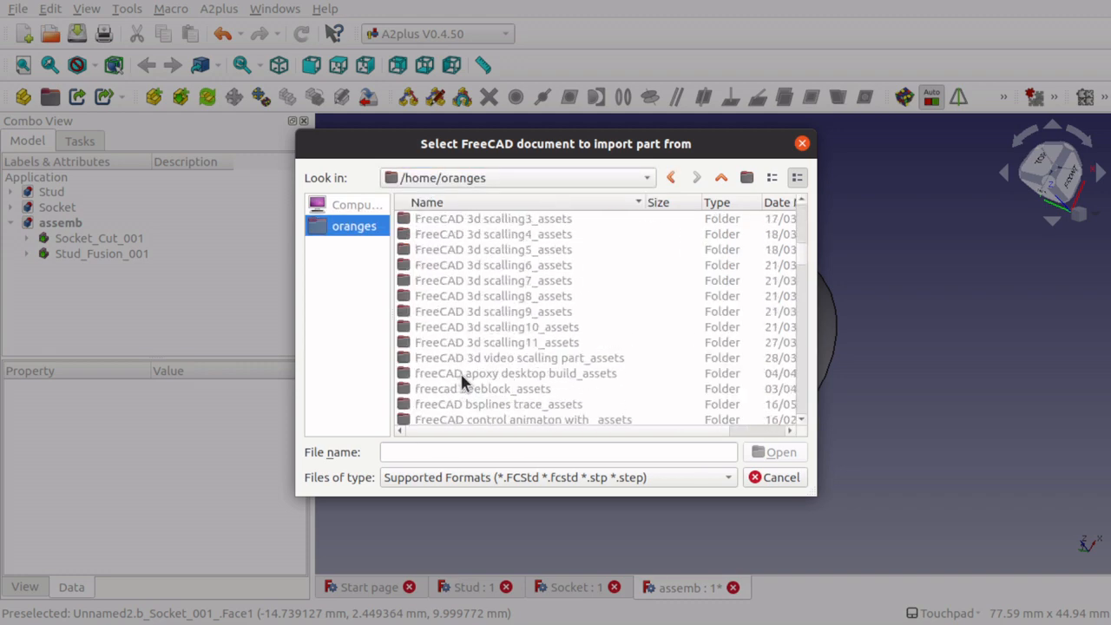
scroll(460, 367, up, 15)
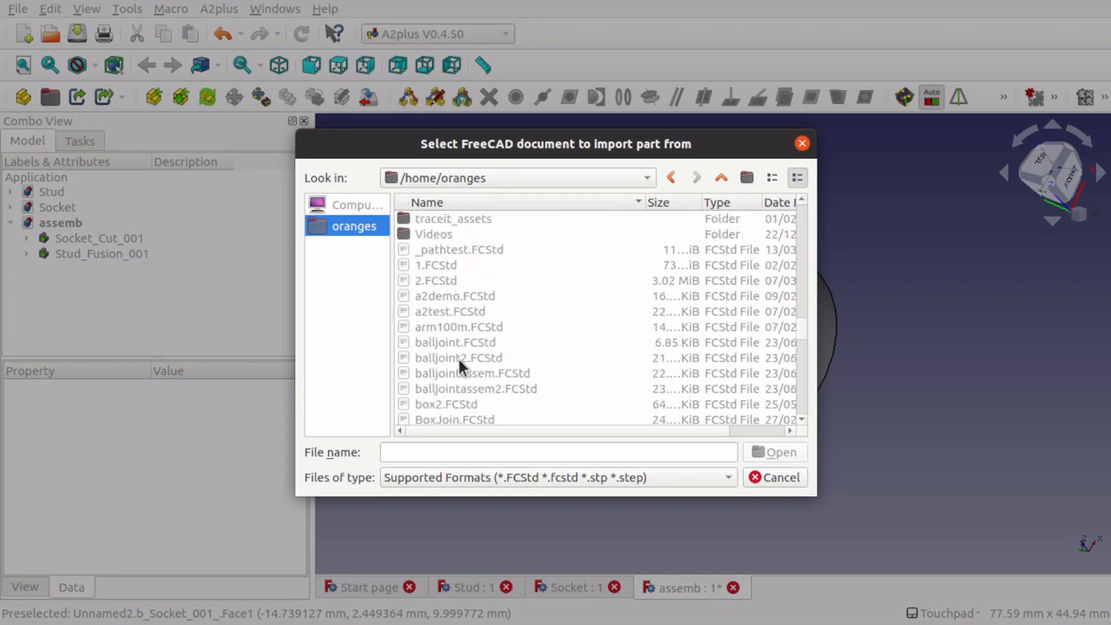
double_click(436, 267)
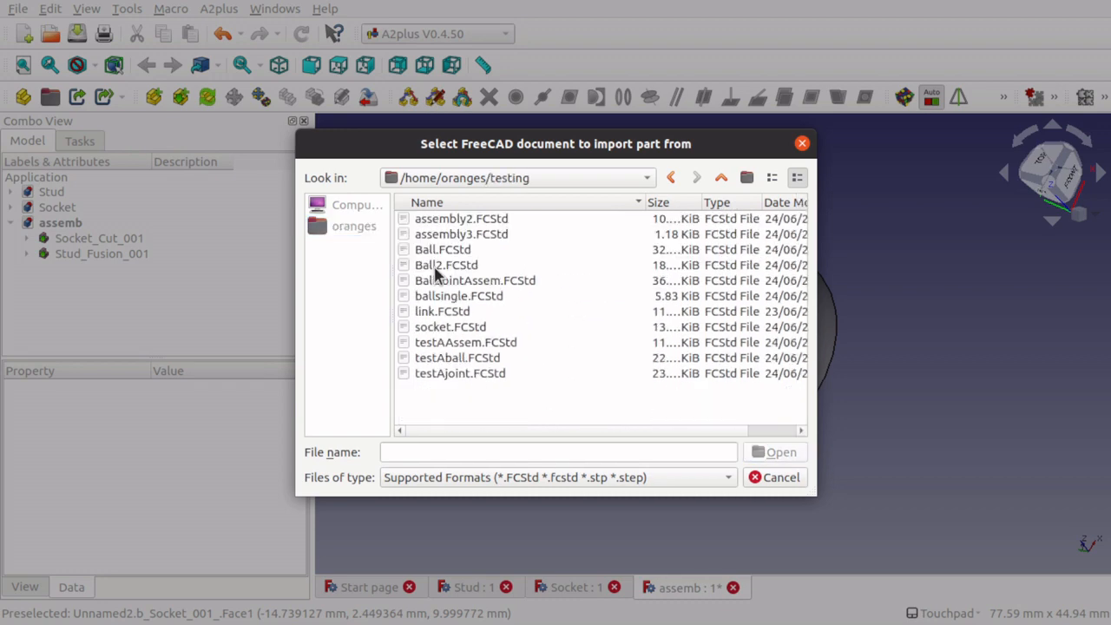
double_click(444, 313)
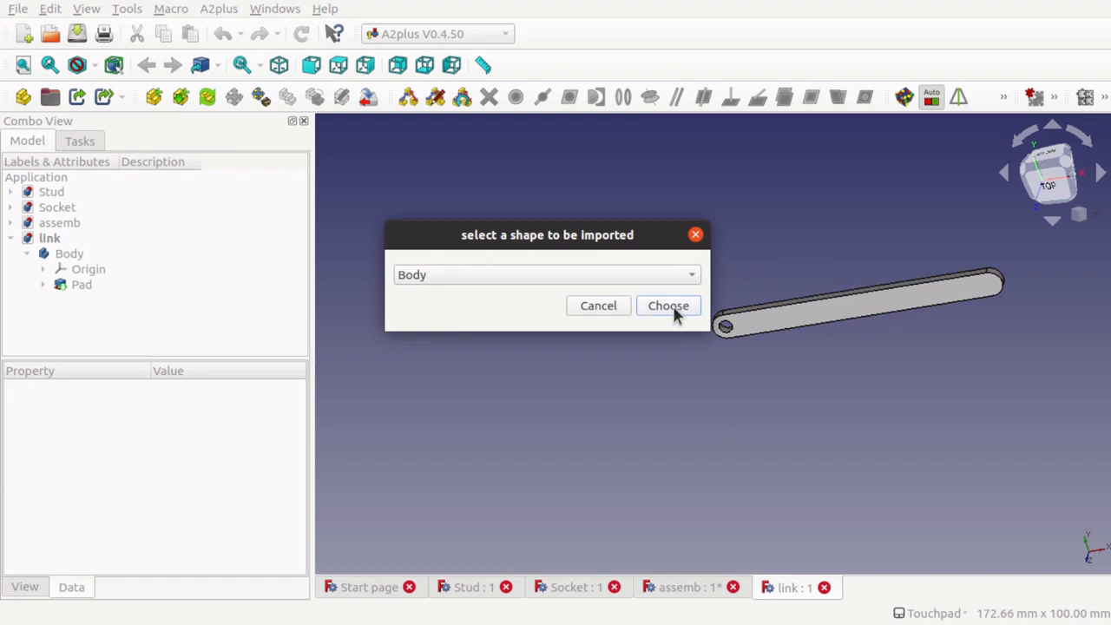
click(669, 307)
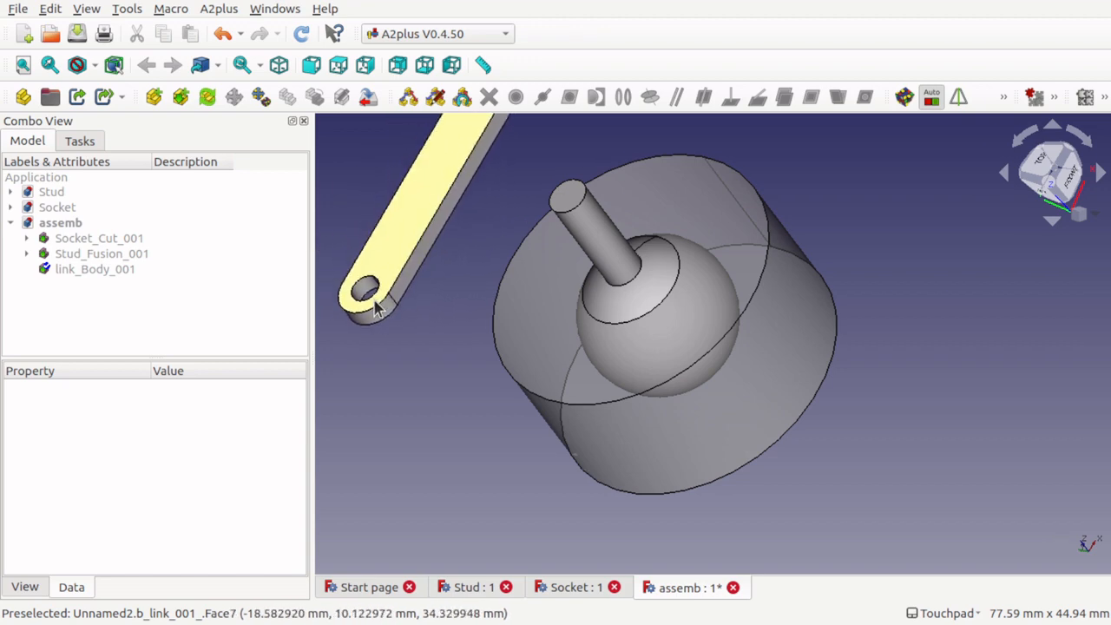
- Place the imported link and join its end-hole rim to the stud's top edge with an aligned circular edge constraint at 0 mm offset
click(378, 322)
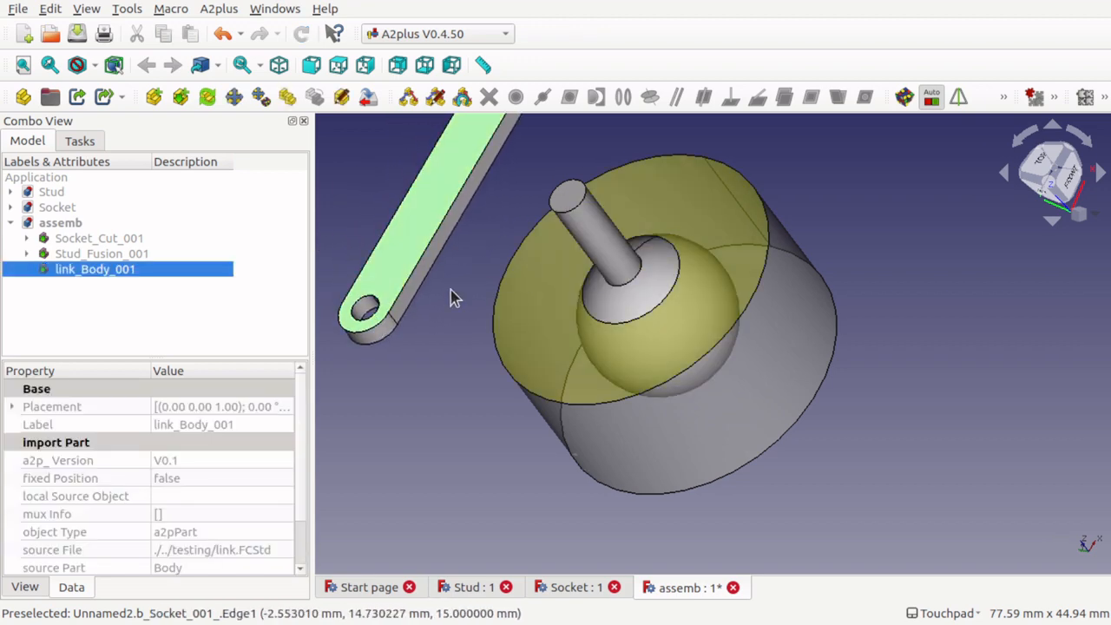
middle_drag(452, 345, 478, 314)
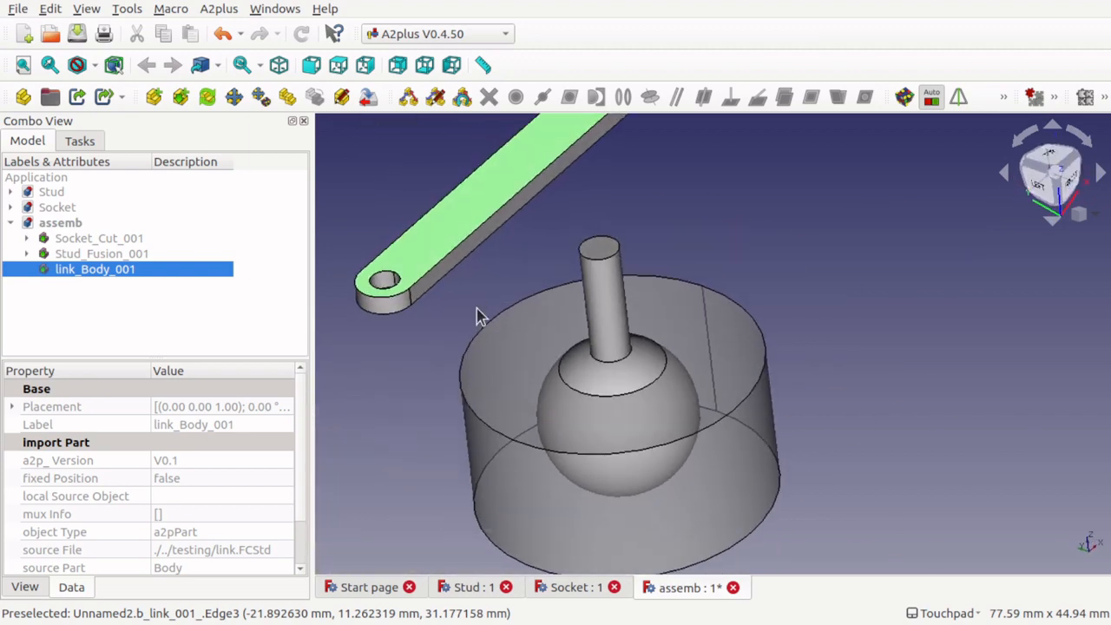
click(388, 291)
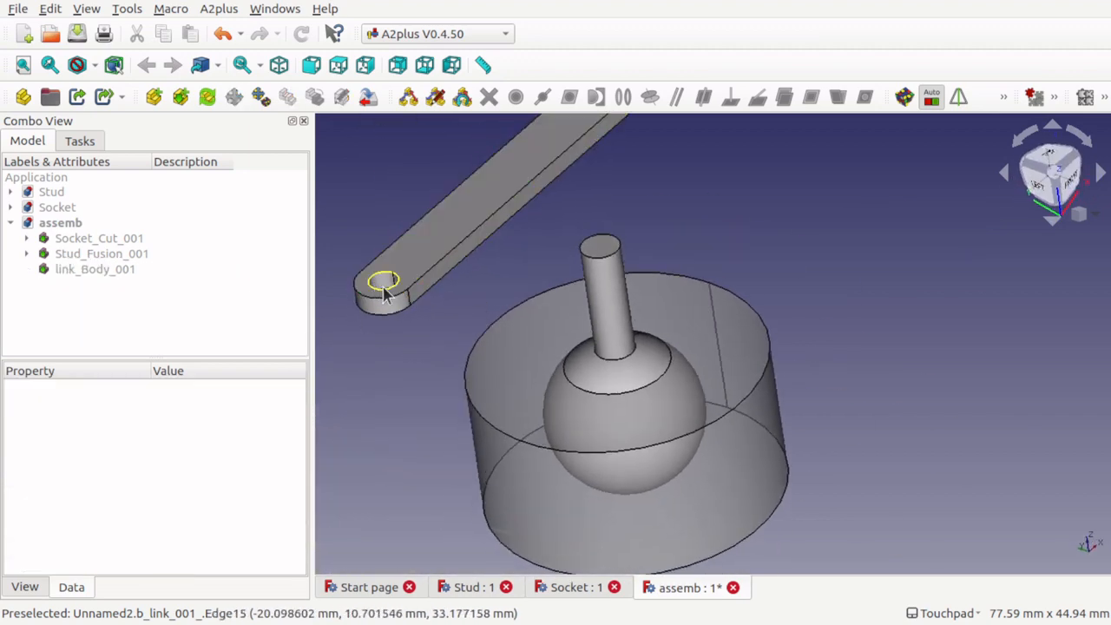
click(388, 290)
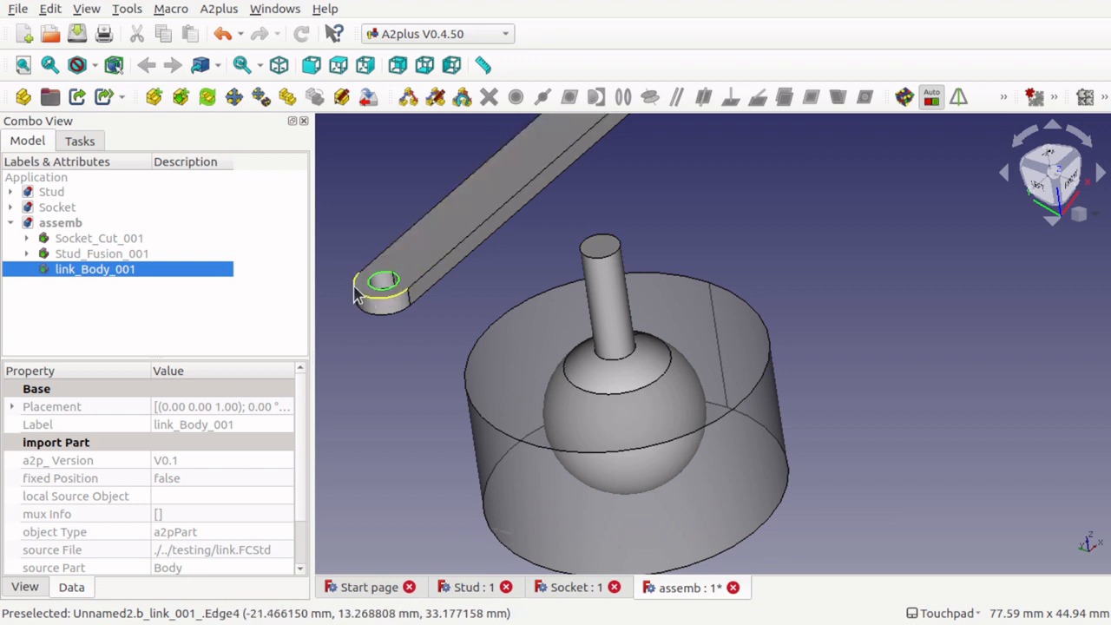
ctrl+click(620, 257)
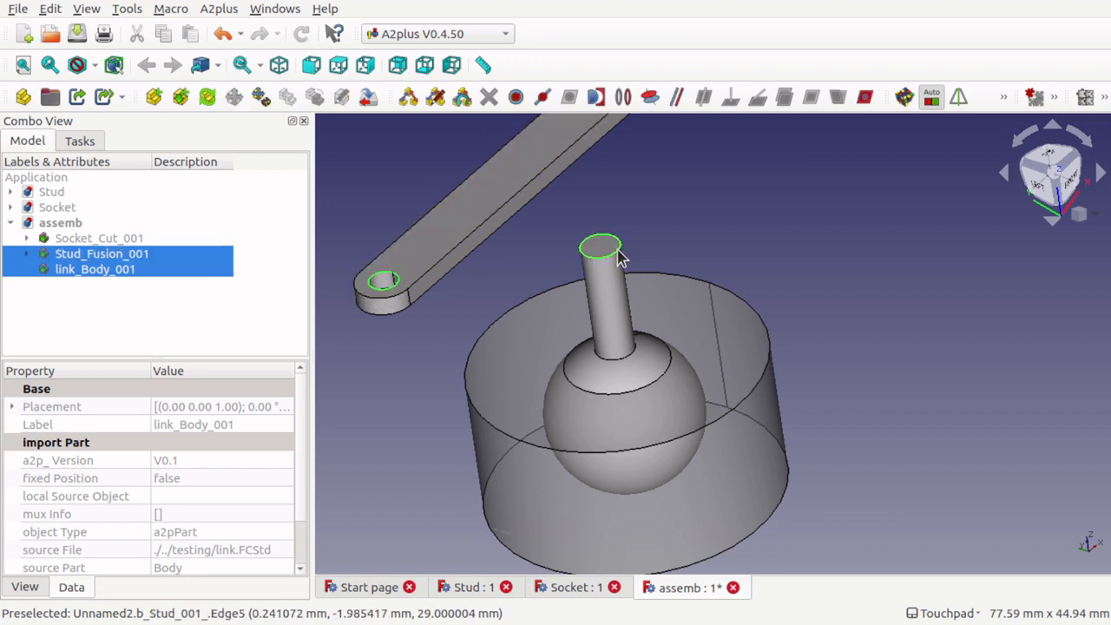
click(623, 97)
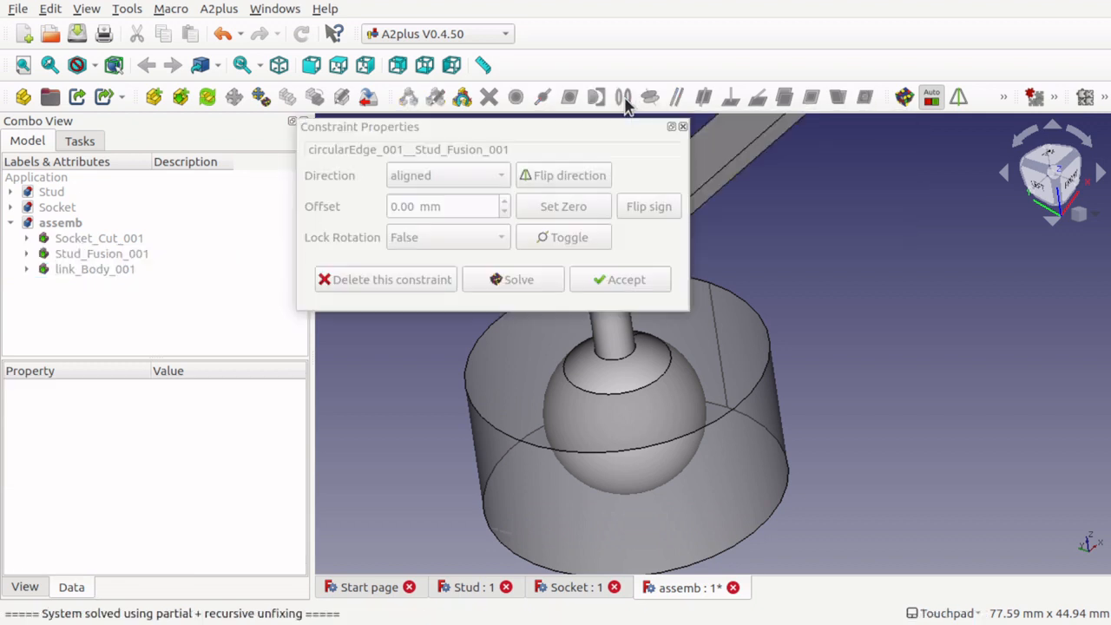
click(612, 279)
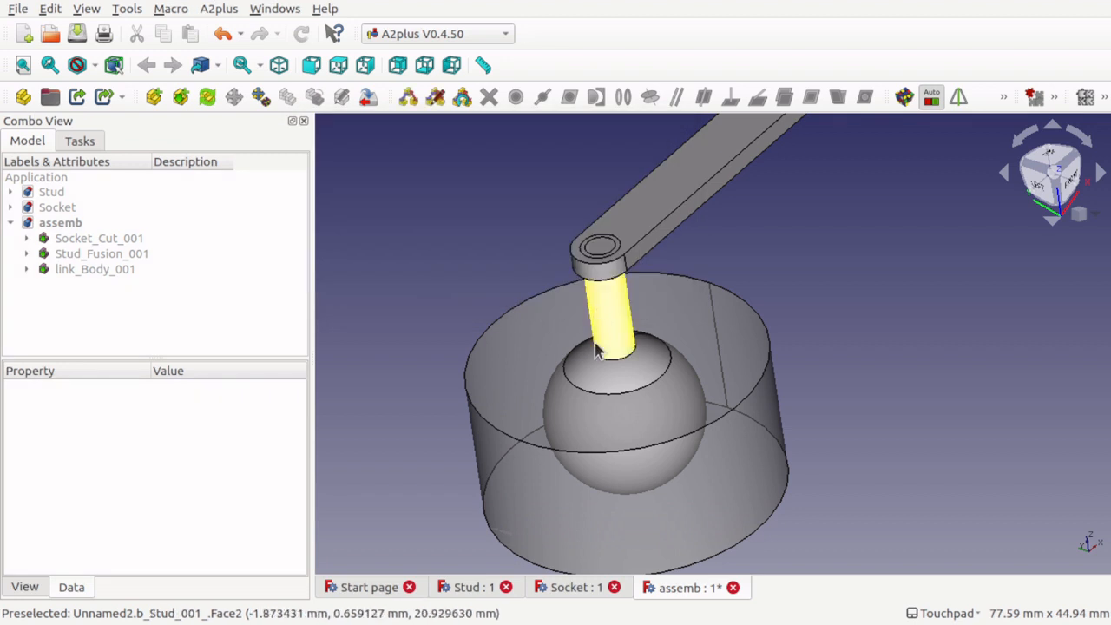
- Test moving the link under the rule of constraints and examine how it swings together with the stud in the socket
scroll(801, 282, down, 6)
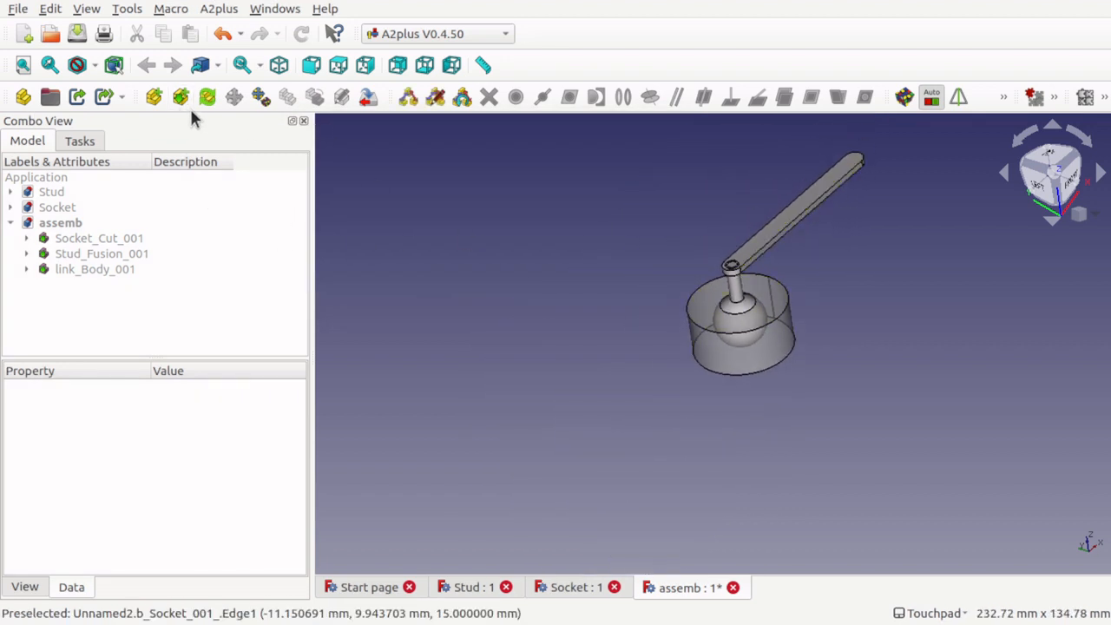
click(261, 97)
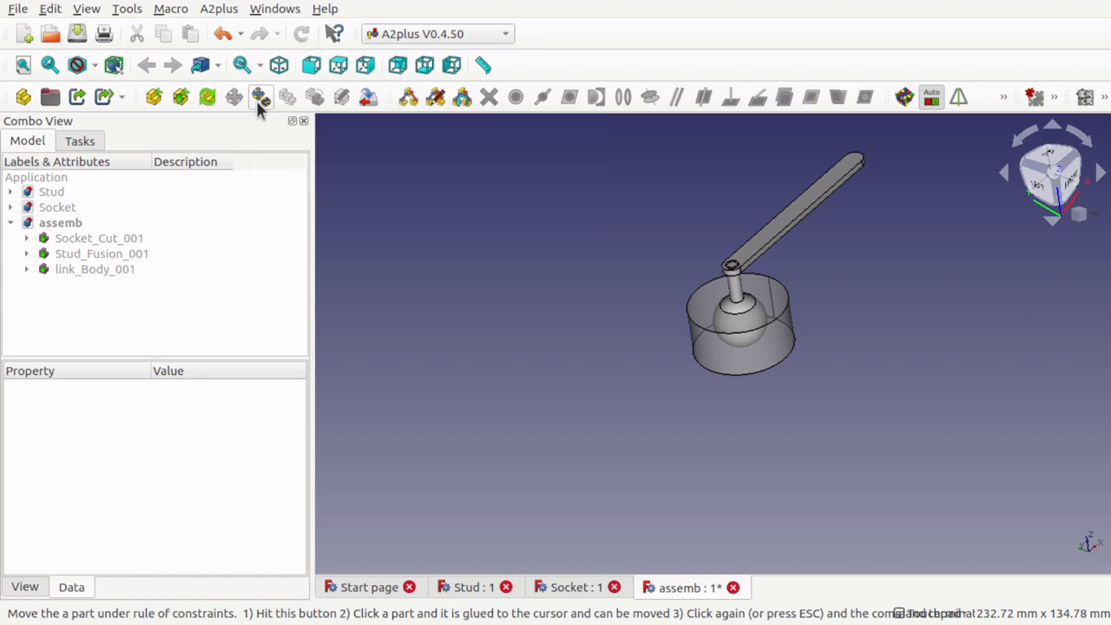
click(824, 189)
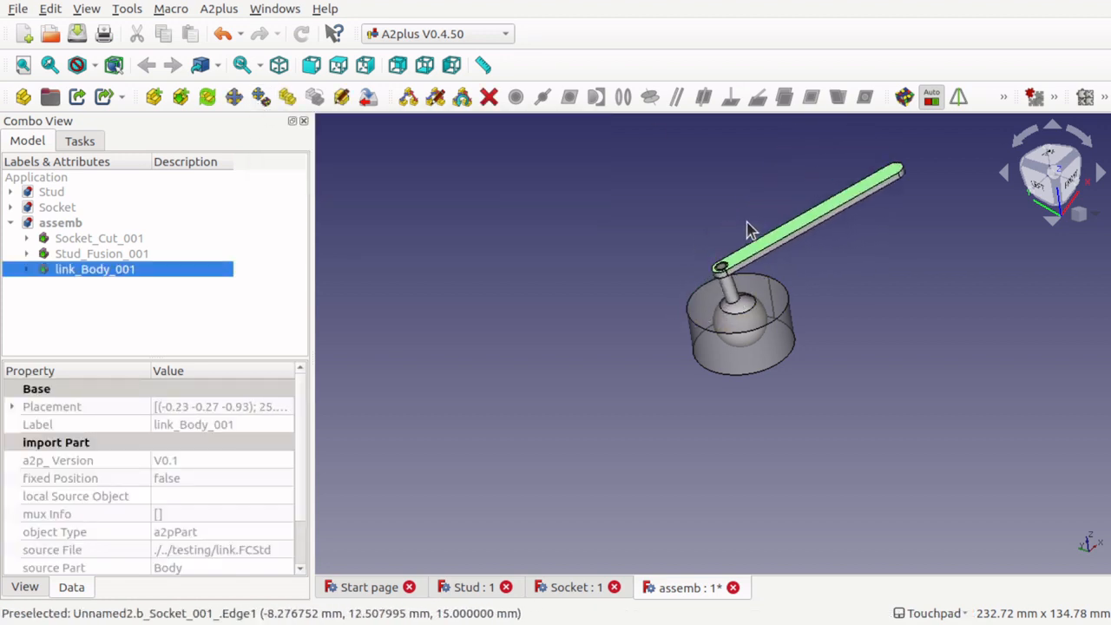
click(675, 217)
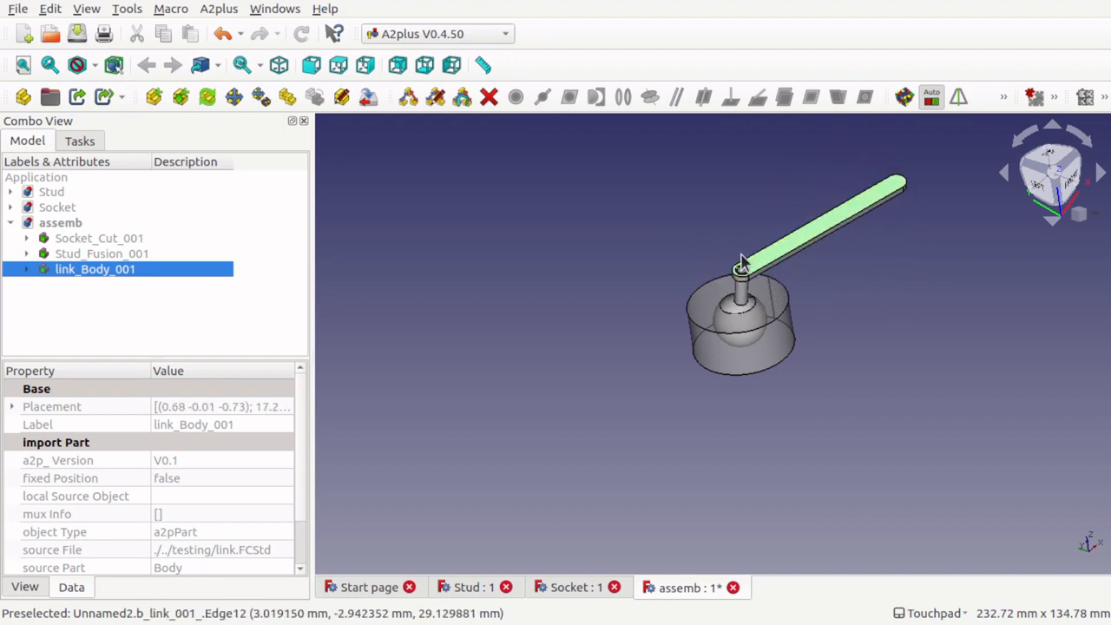
click(741, 264)
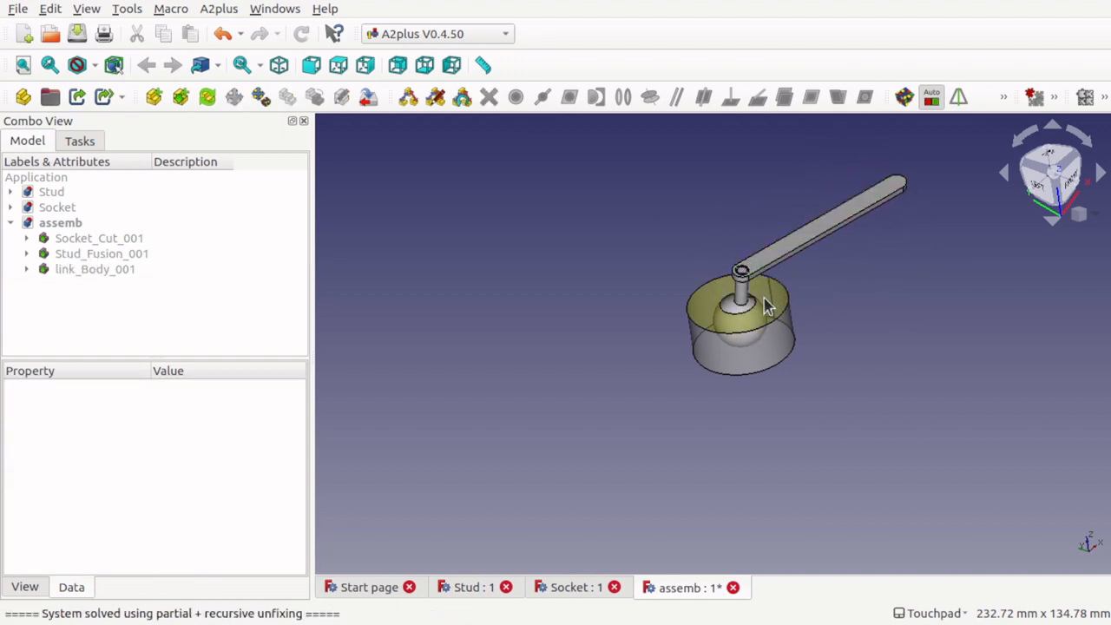
scroll(768, 306, up, 5)
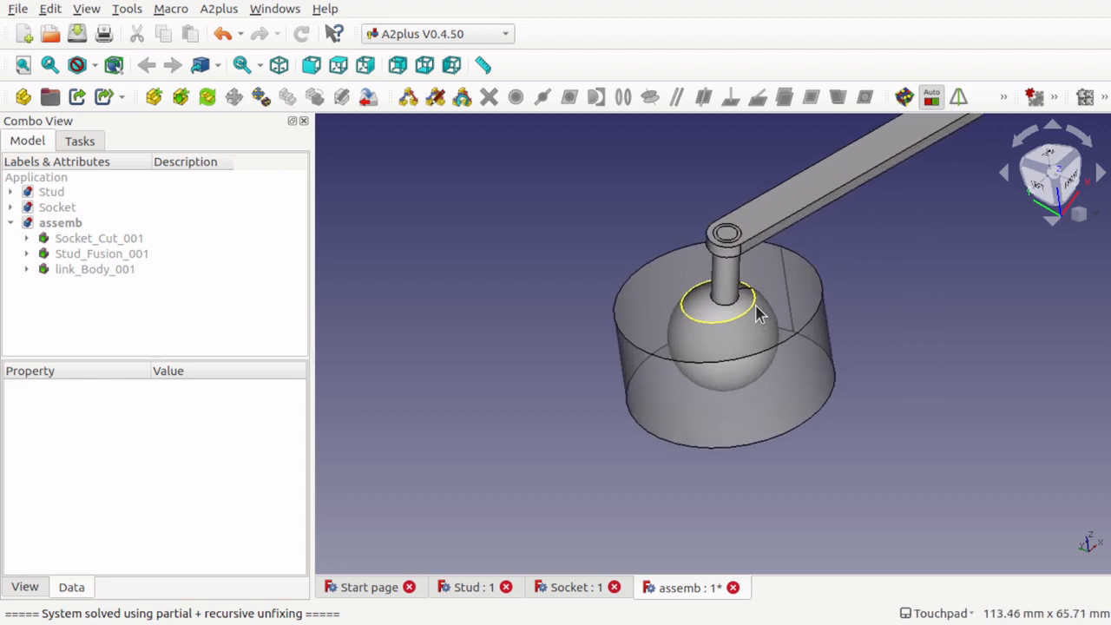
scroll(790, 414, down, 3)
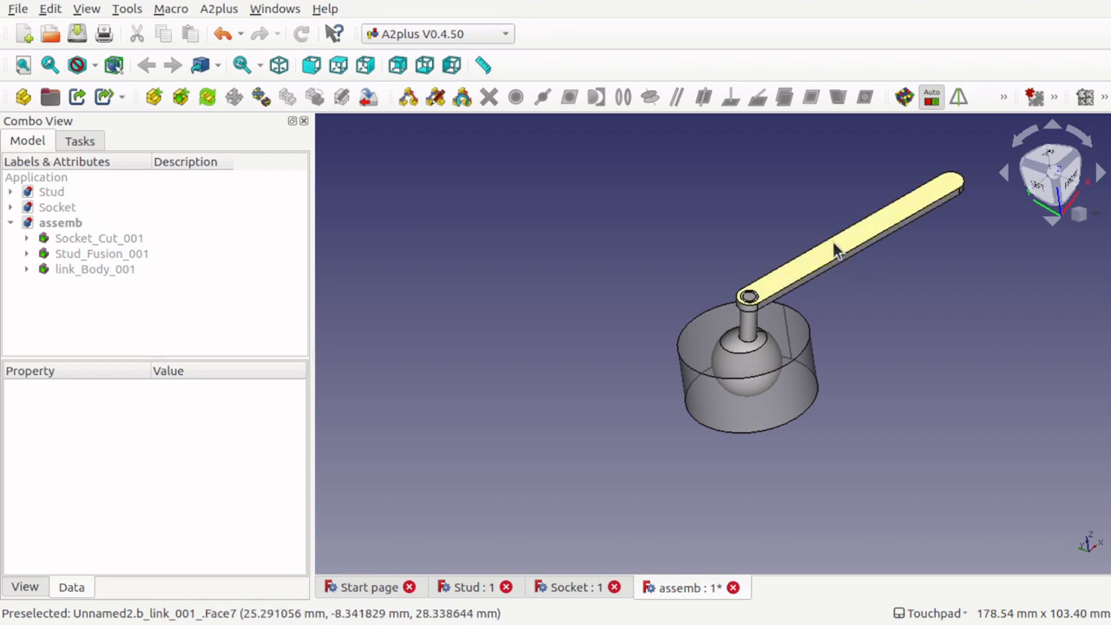
- Create a new document in the Part Design workbench with a body and start a sketch on the XY plane
click(460, 35)
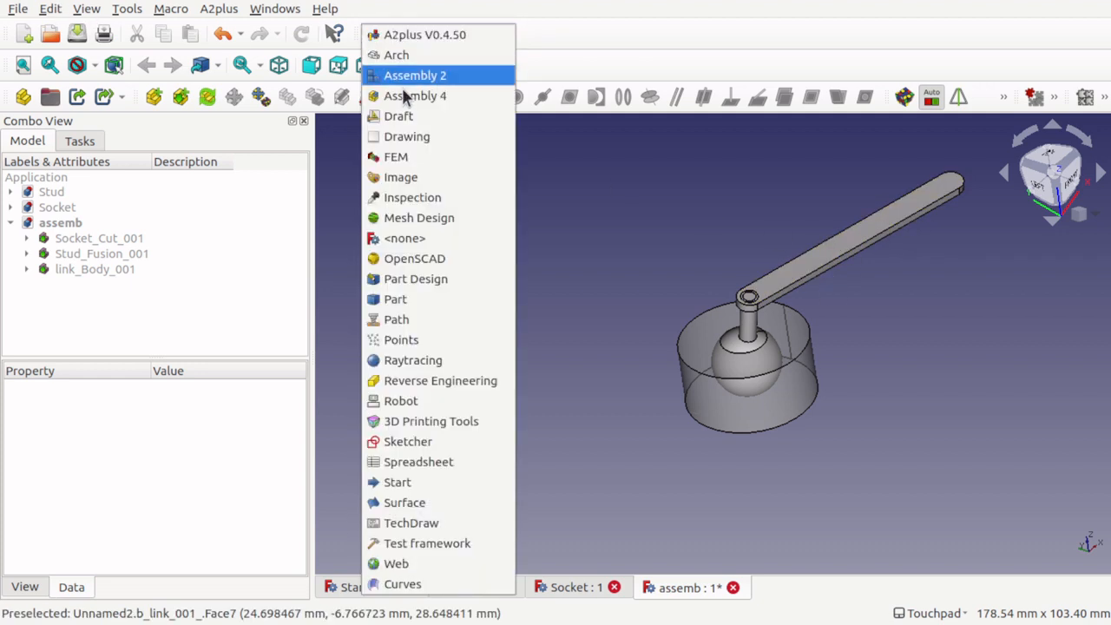
click(420, 279)
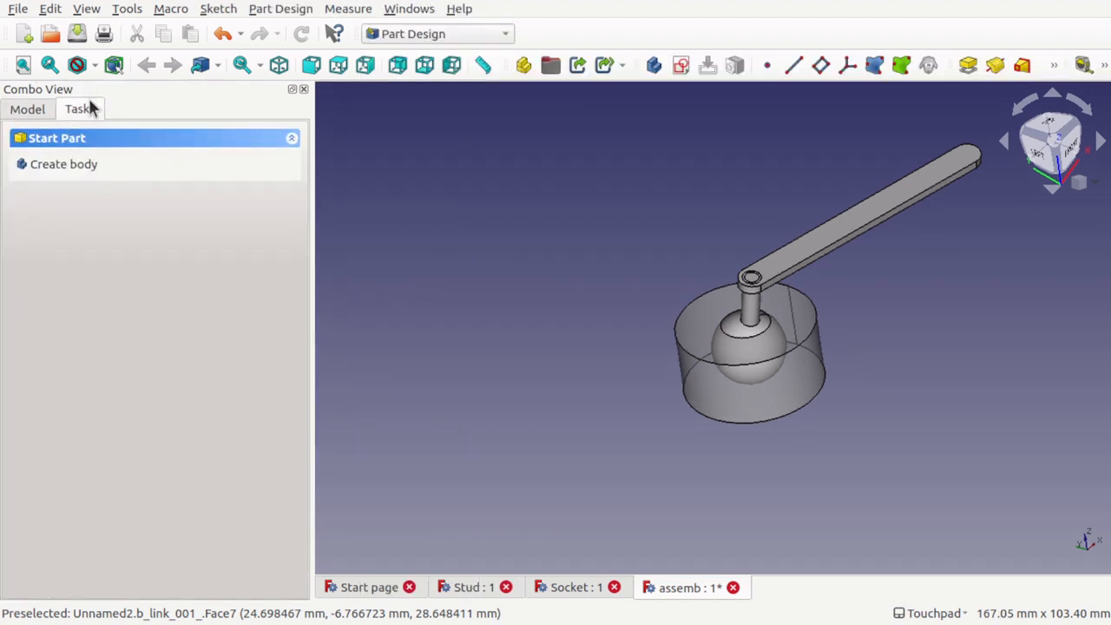
click(24, 33)
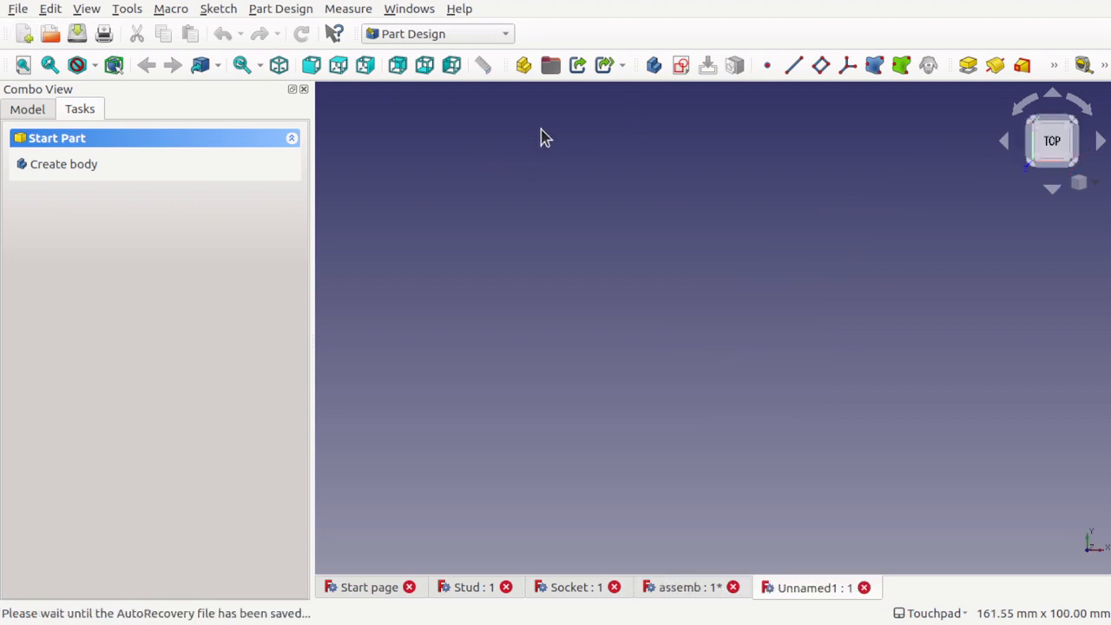
click(652, 67)
click(72, 166)
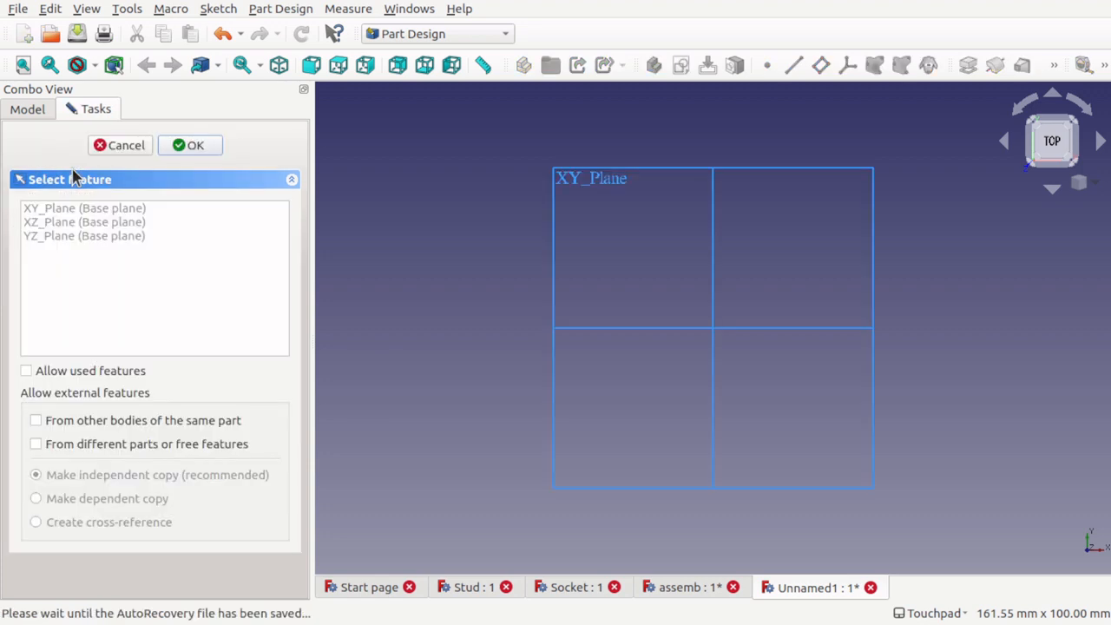
click(91, 209)
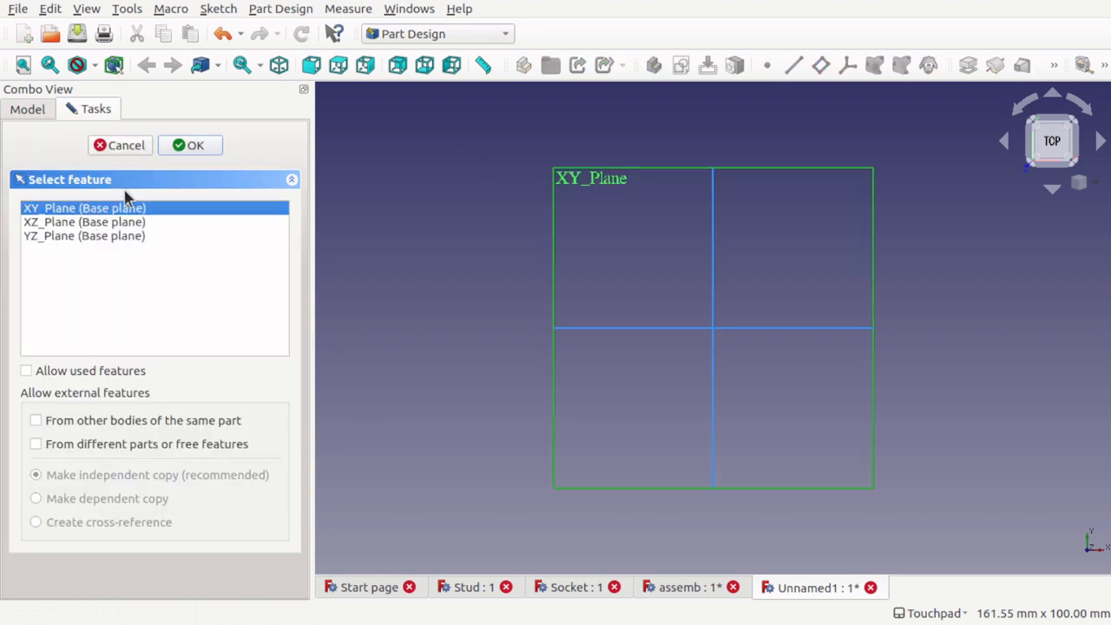
click(193, 146)
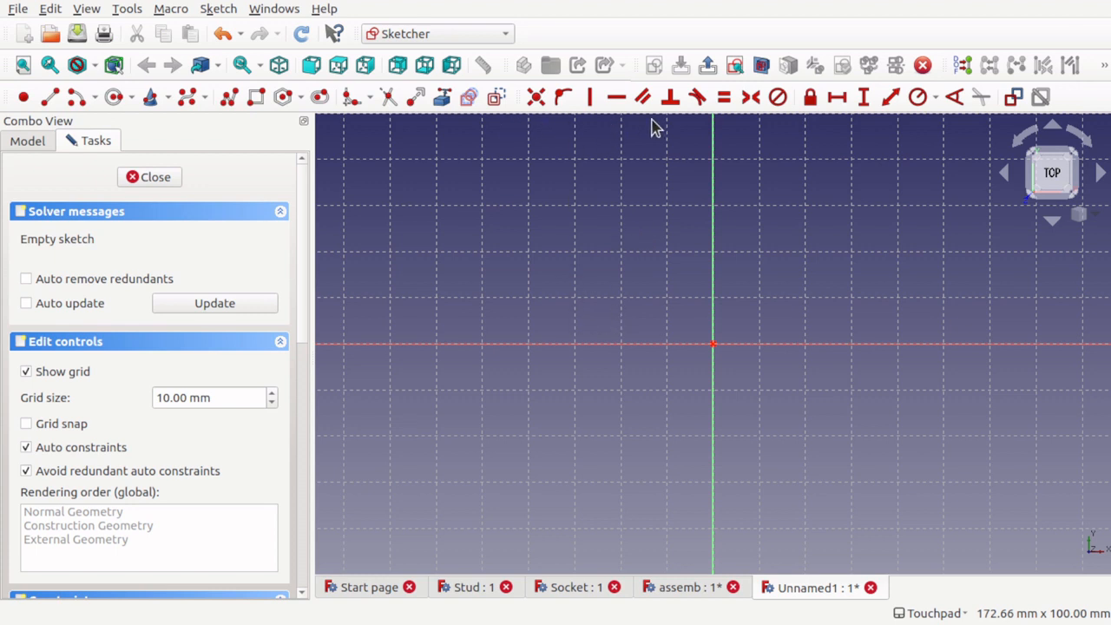
- Sketch a horizontal slot from the origin, about 82 mm between centres, with a circle of about 3.4 mm radius at the origin, and finish the sketch
click(319, 97)
click(713, 344)
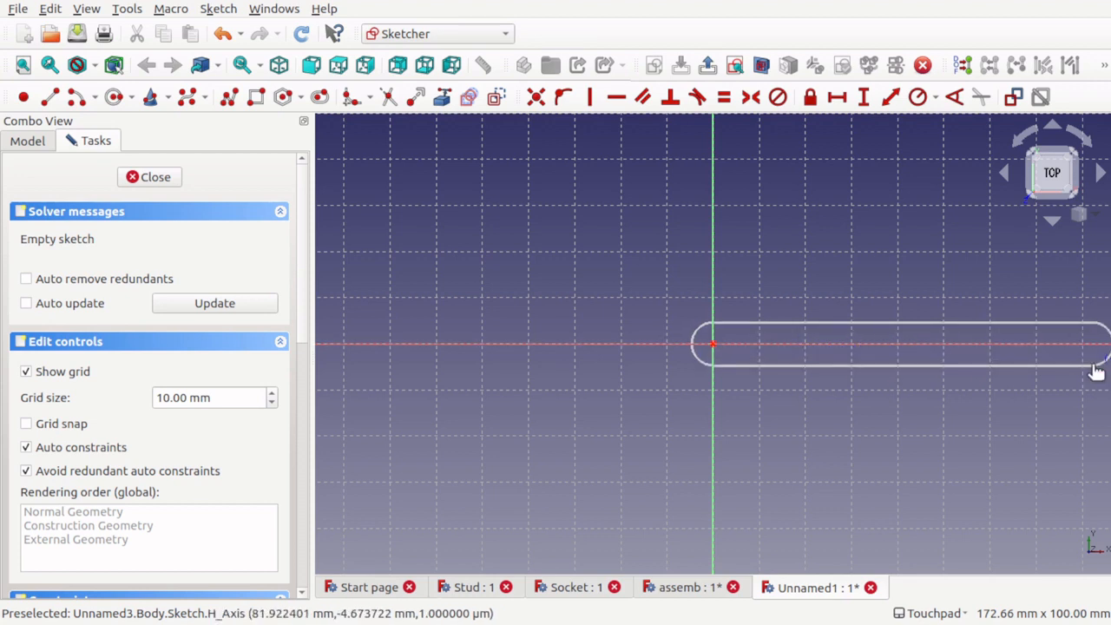
click(1097, 371)
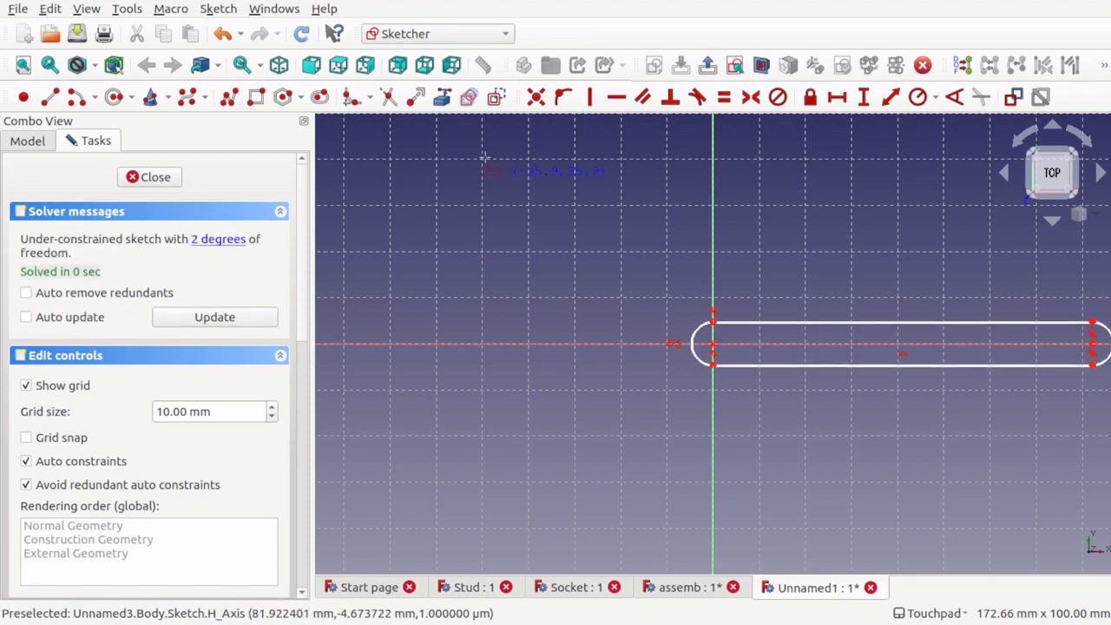
click(113, 98)
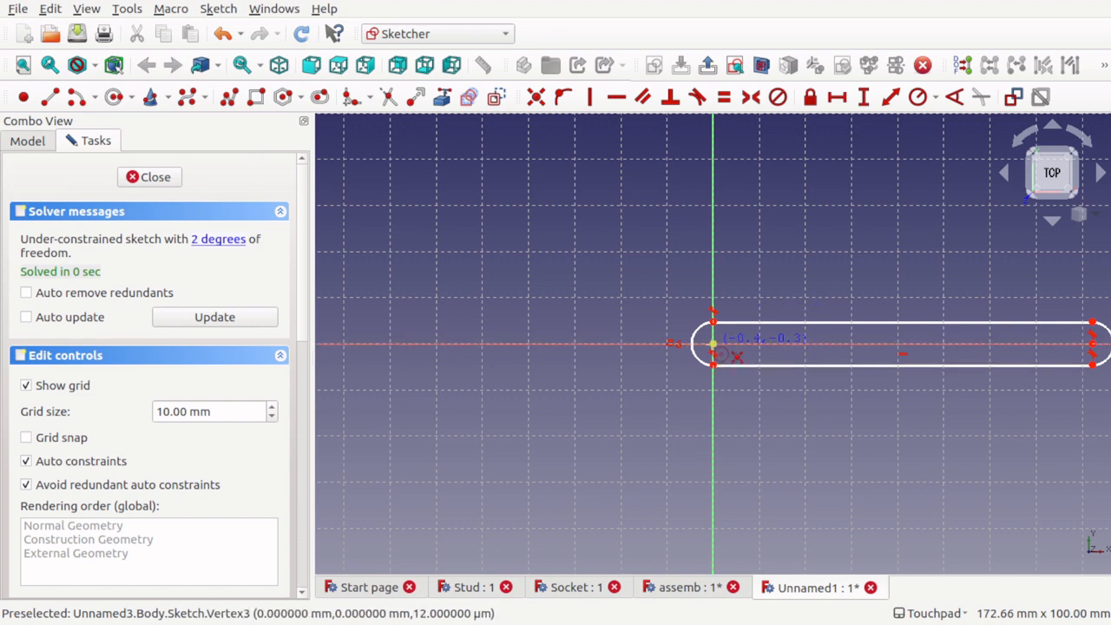
click(713, 345)
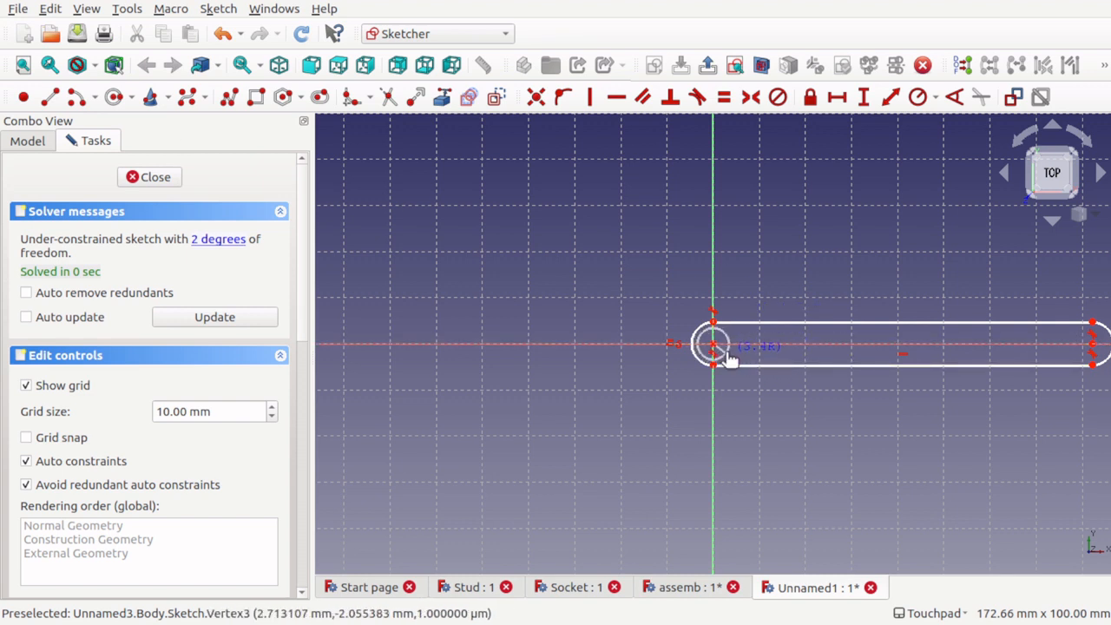
click(725, 354)
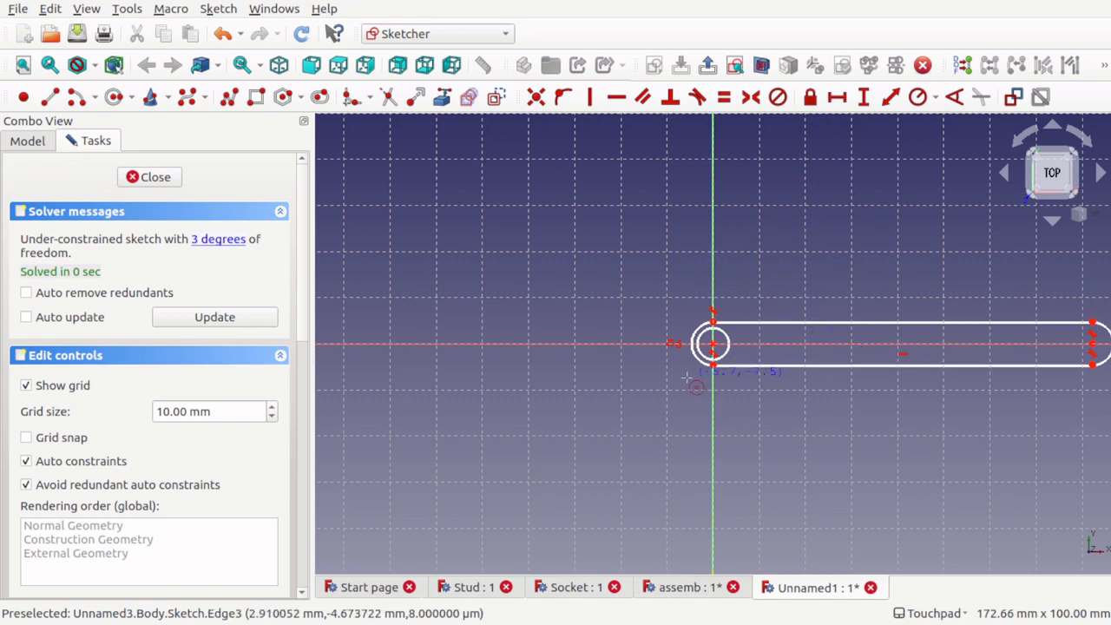
click(147, 178)
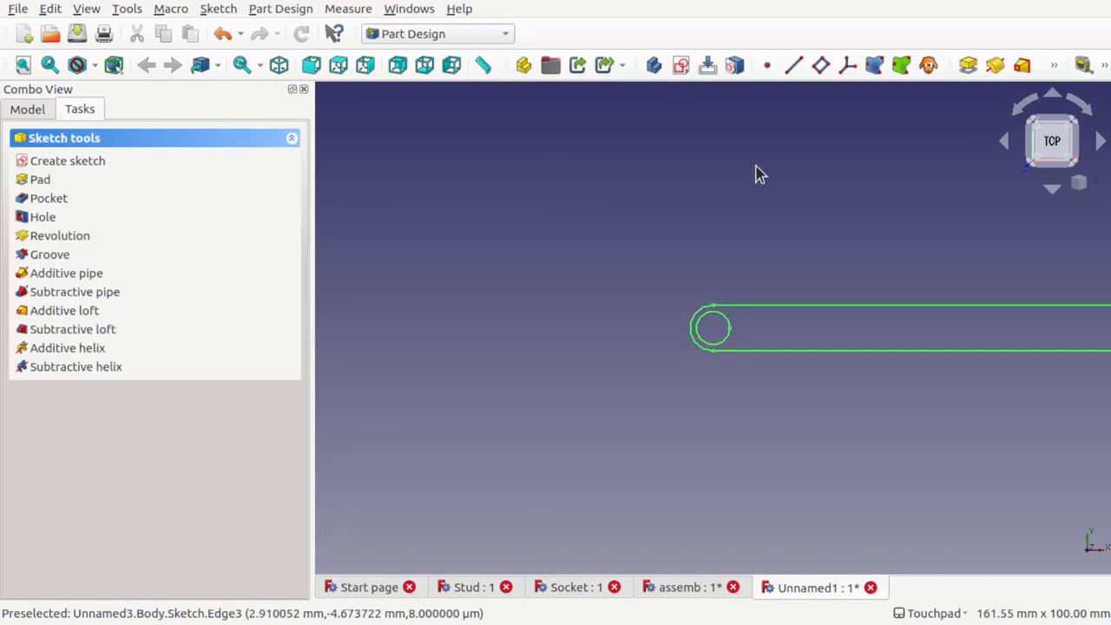
- Pad the slot sketch by 5 mm and inspect the resulting link from an angle
click(967, 66)
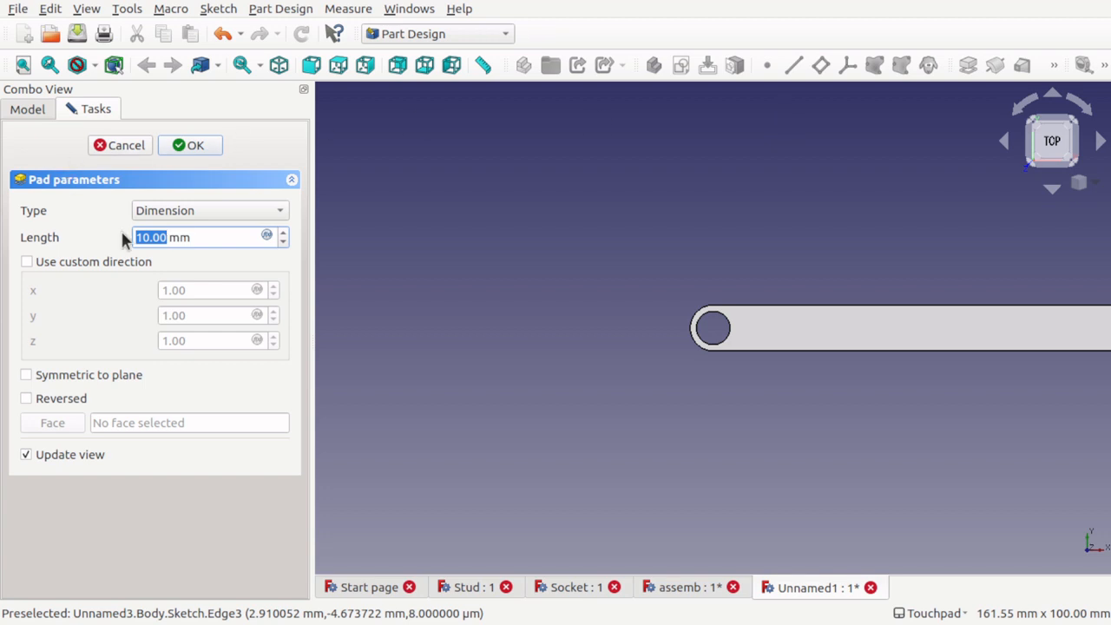
text(5)
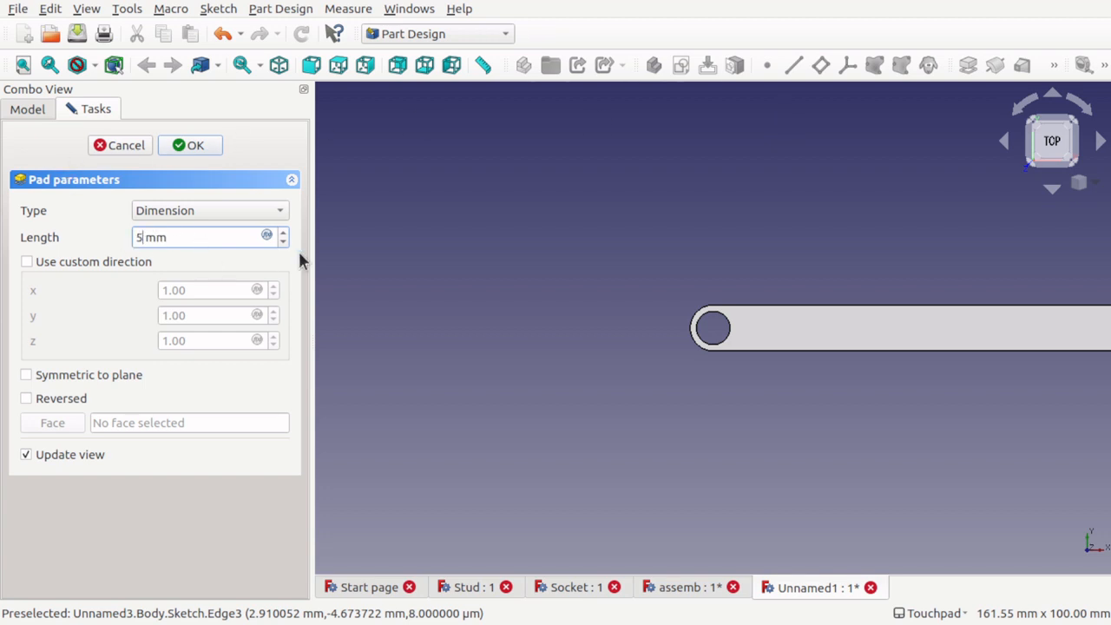
click(196, 149)
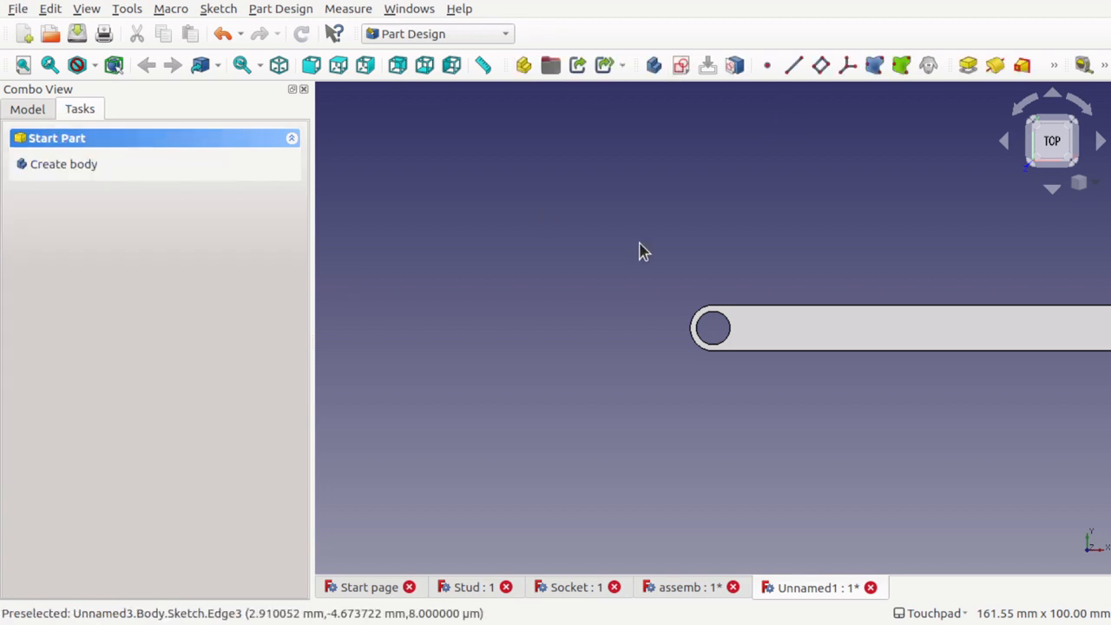
alt+drag(640, 250, 630, 377)
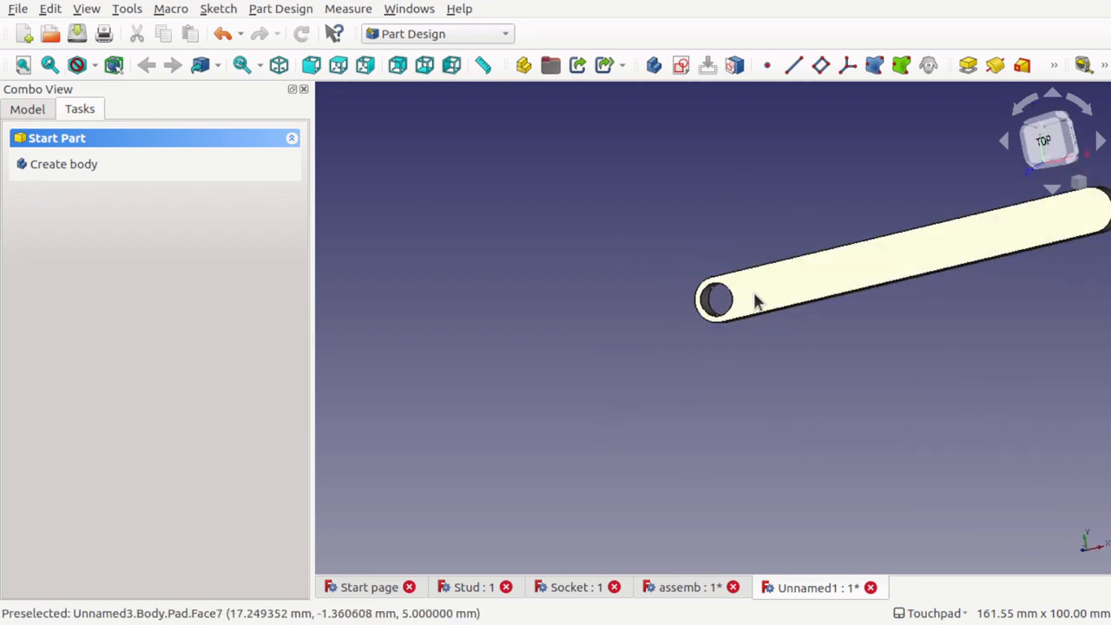
alt+drag(752, 297, 826, 317)
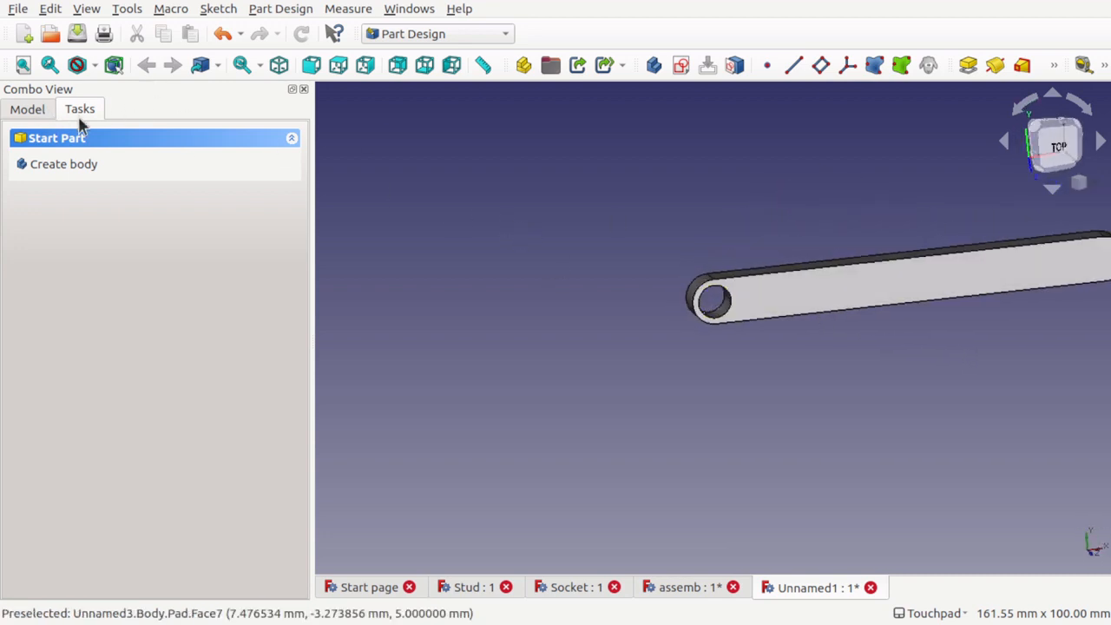
- Check the new body's feature tree and close the Unnamed1 document, discarding its changes
click(38, 108)
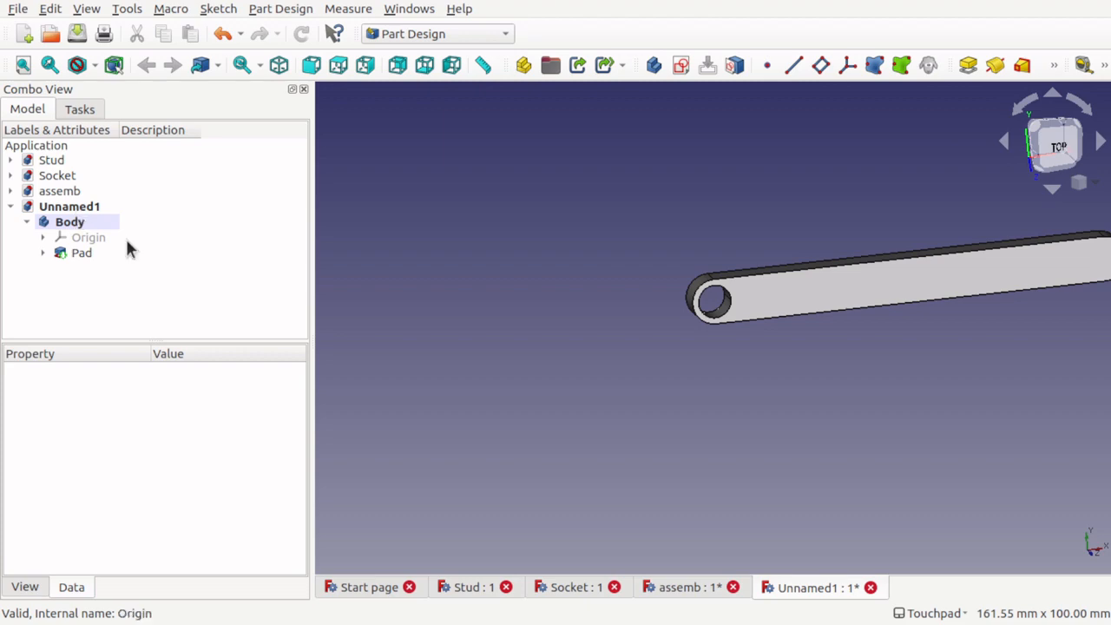
click(870, 589)
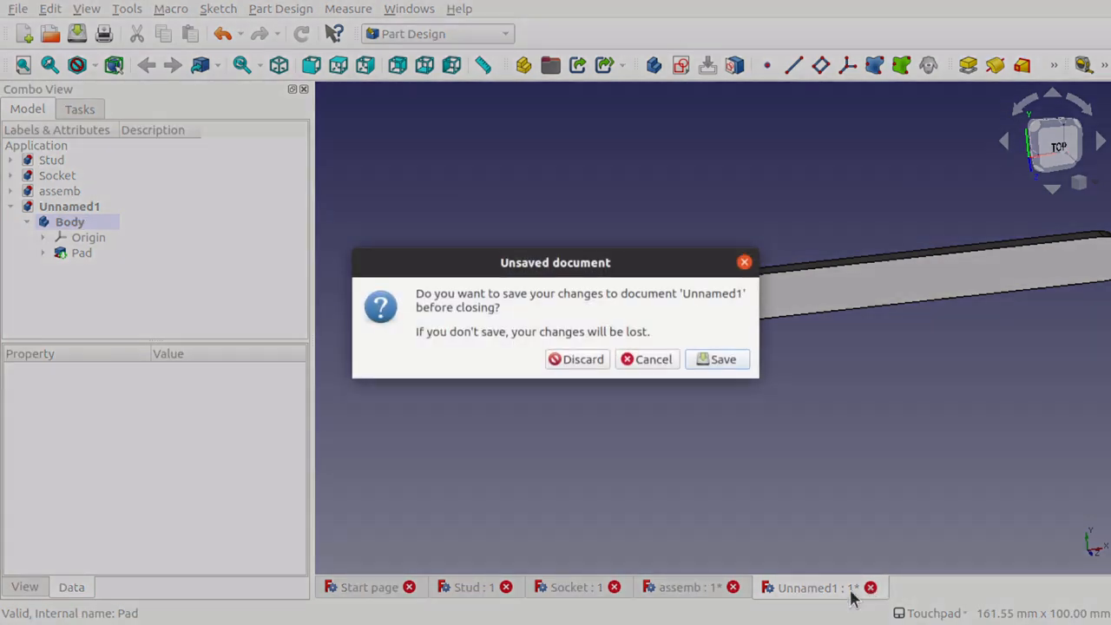
click(588, 363)
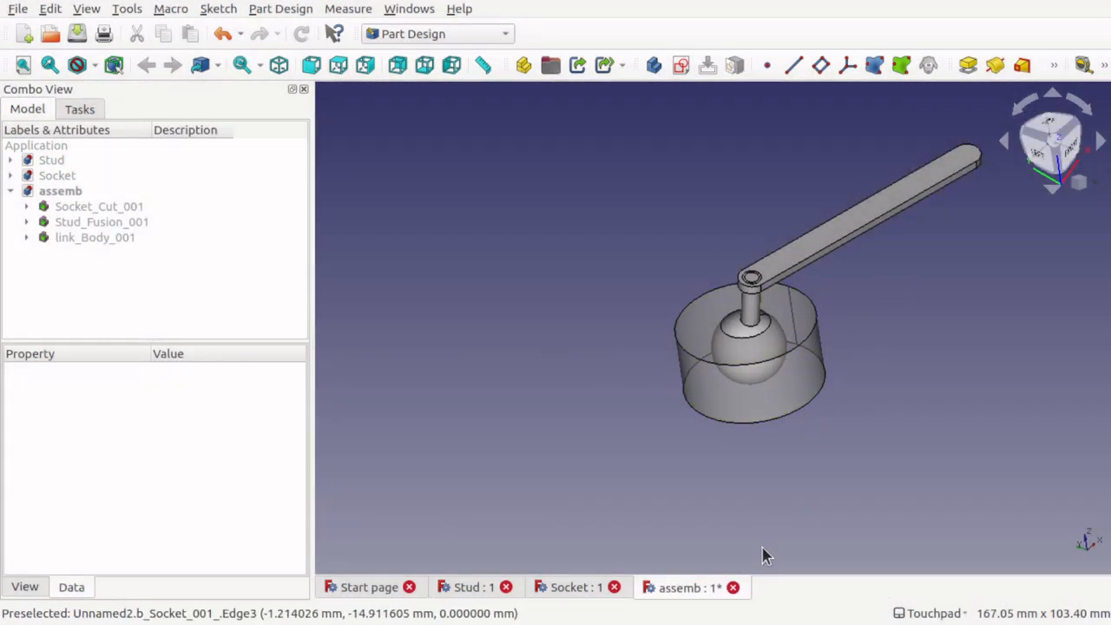
key(ctrl+s)
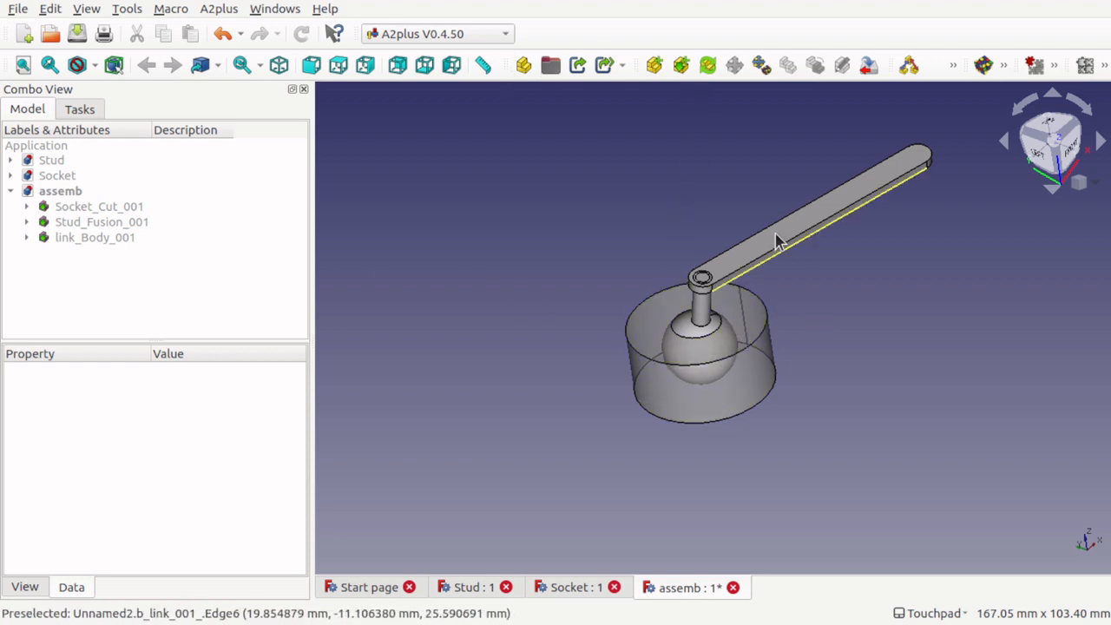
- Import the Cut shape from Socket.FCStd in the BallJoint folder and place this second socket beside the existing joint
click(682, 66)
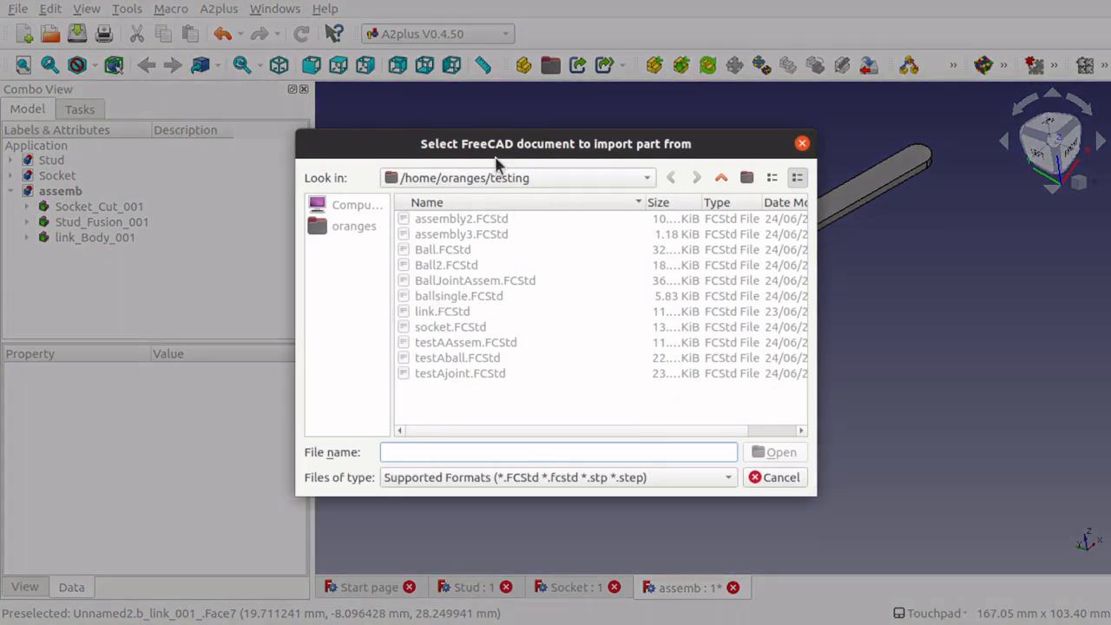
click(605, 179)
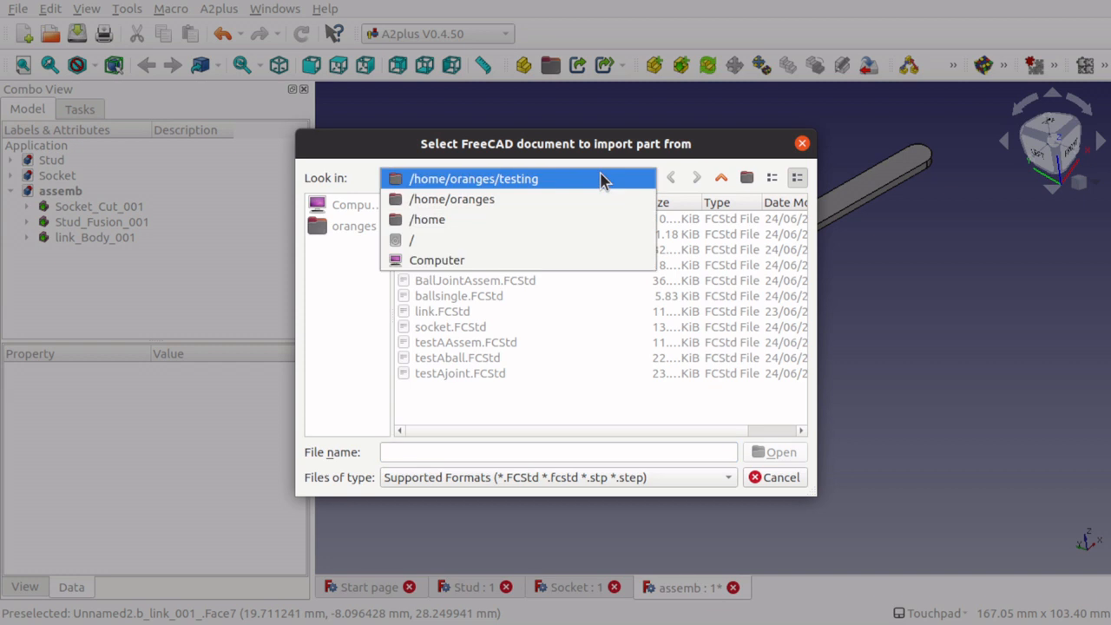
click(543, 201)
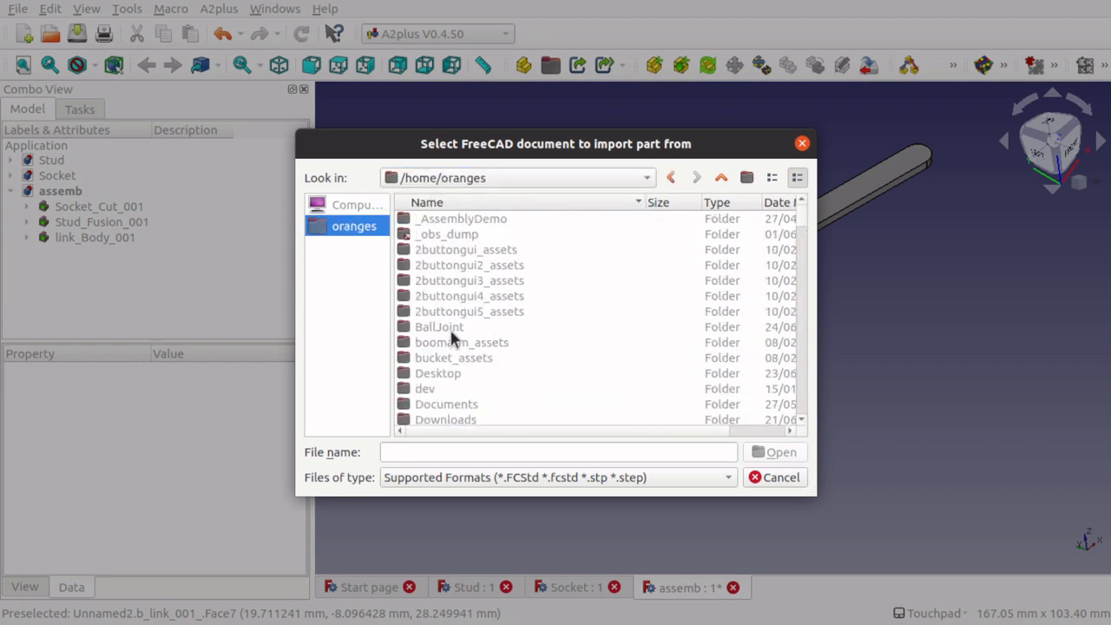
double_click(425, 327)
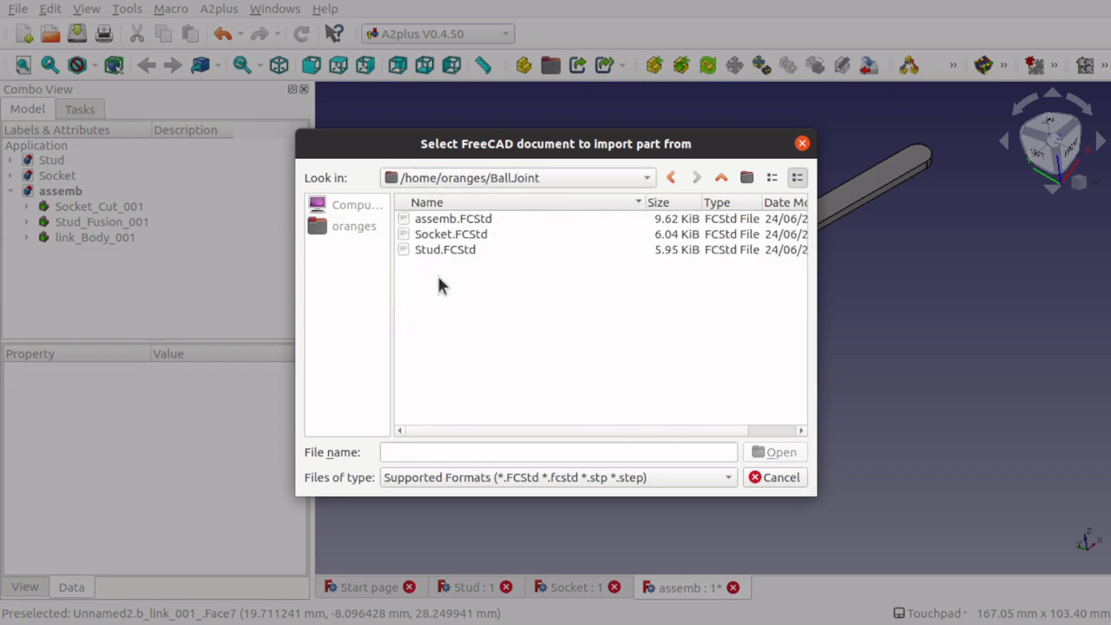
double_click(458, 234)
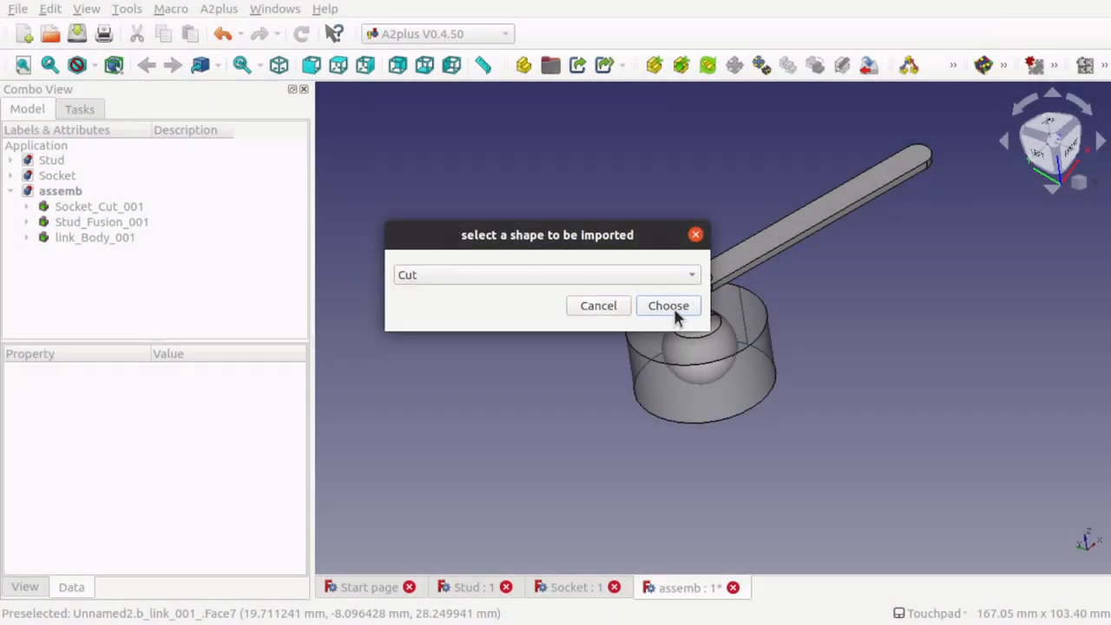
click(669, 306)
click(494, 262)
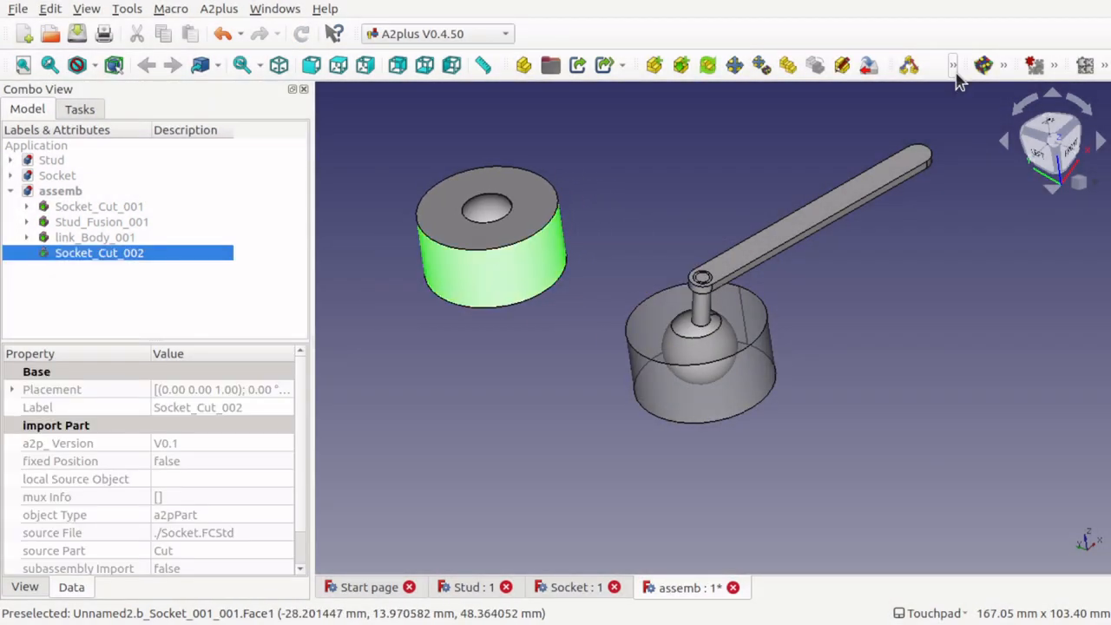
- Import the Fusion shape from Stud.FCStd and place the second stud next to the new socket
click(679, 68)
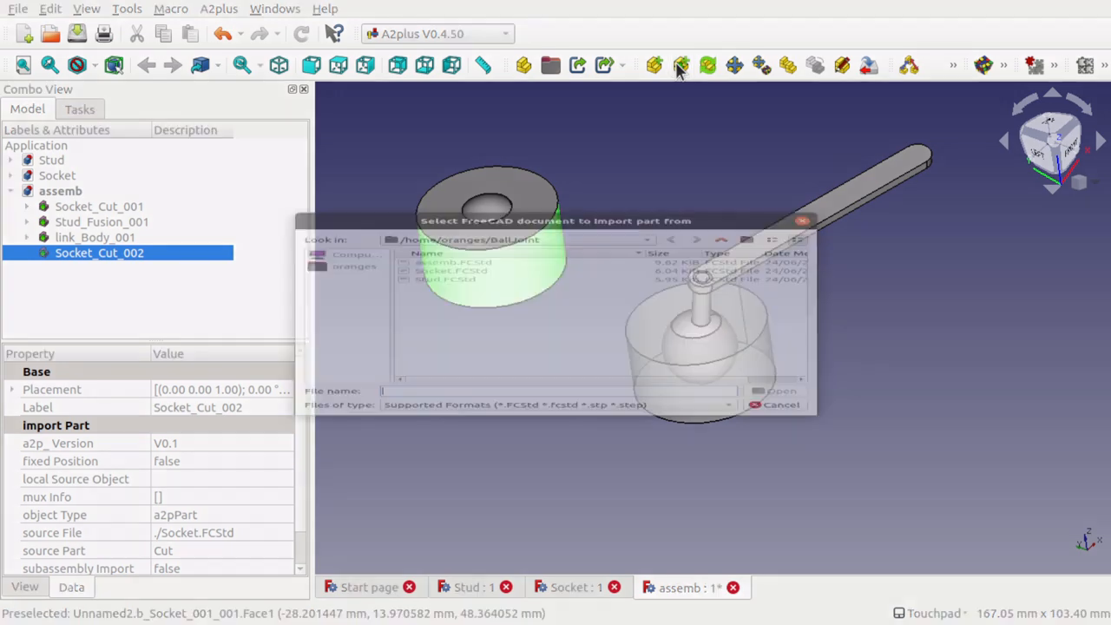
click(439, 252)
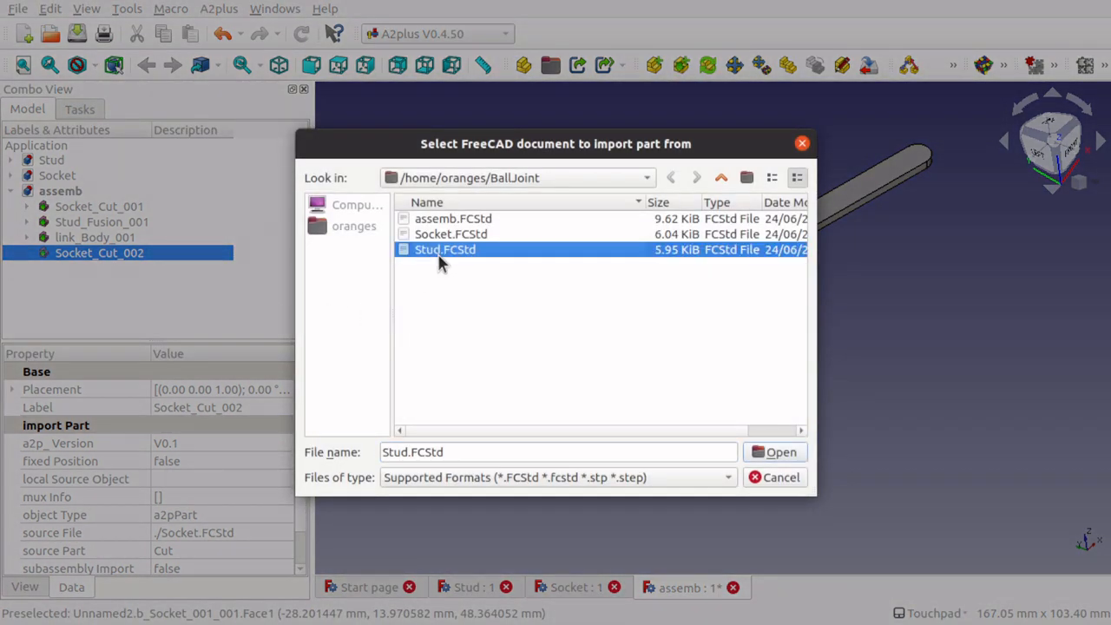
click(759, 458)
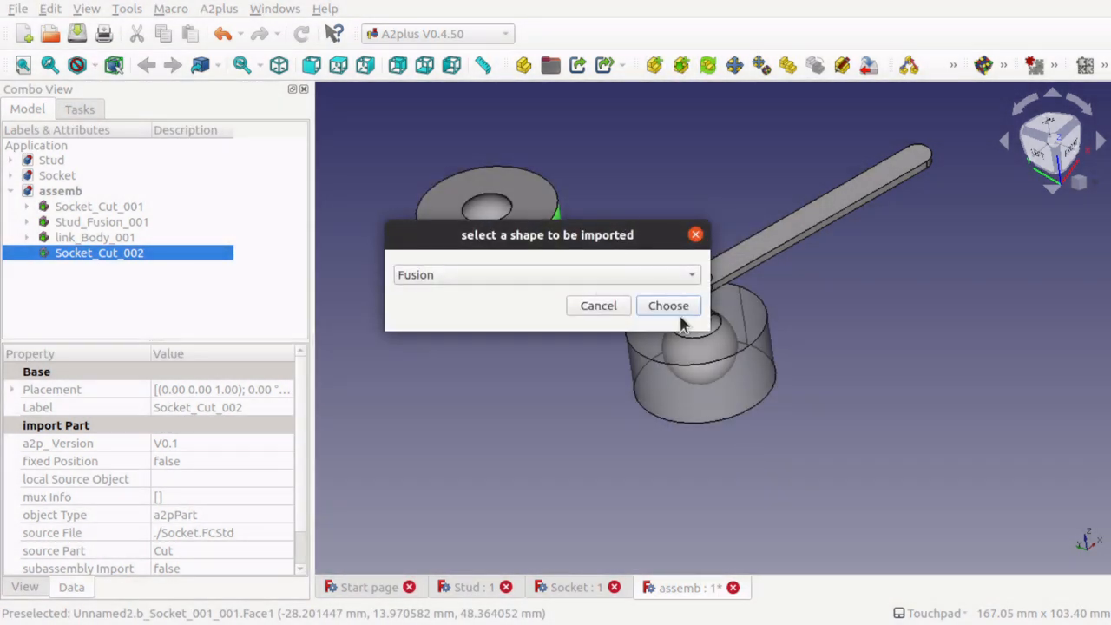
click(668, 306)
click(594, 209)
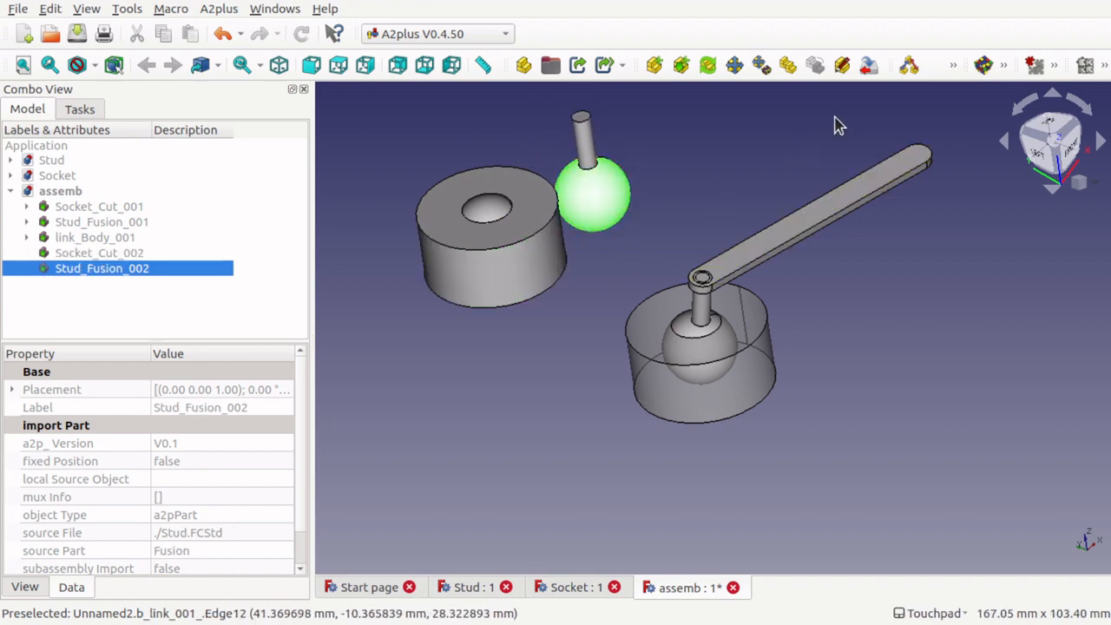
- Import the Body shape from link.FCStd in the testing folder and place the second link beside the new stud
click(682, 66)
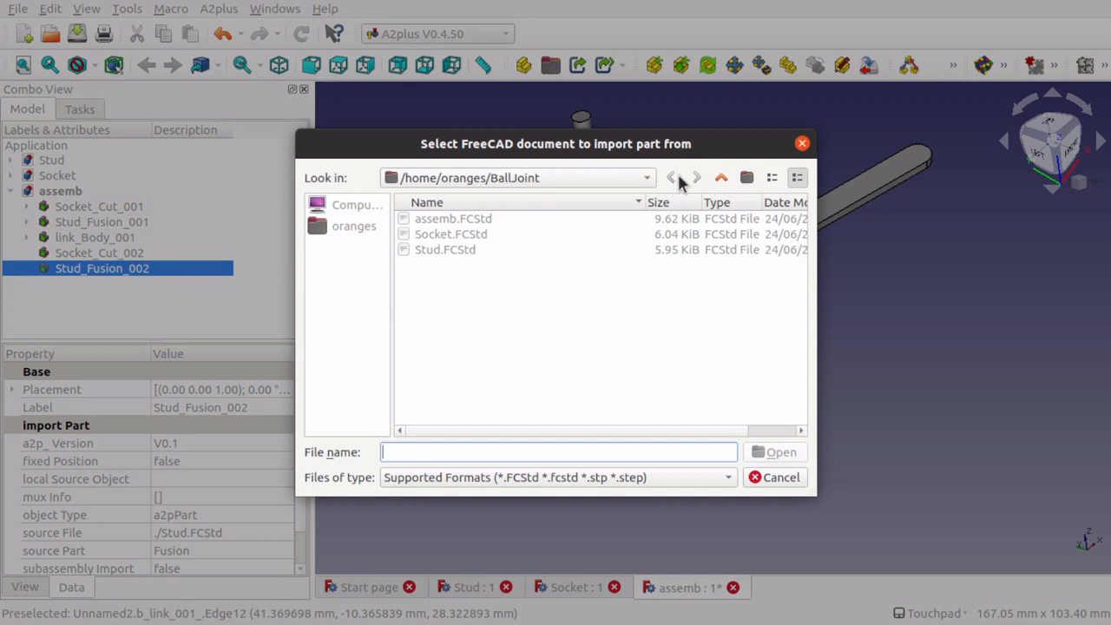
click(647, 179)
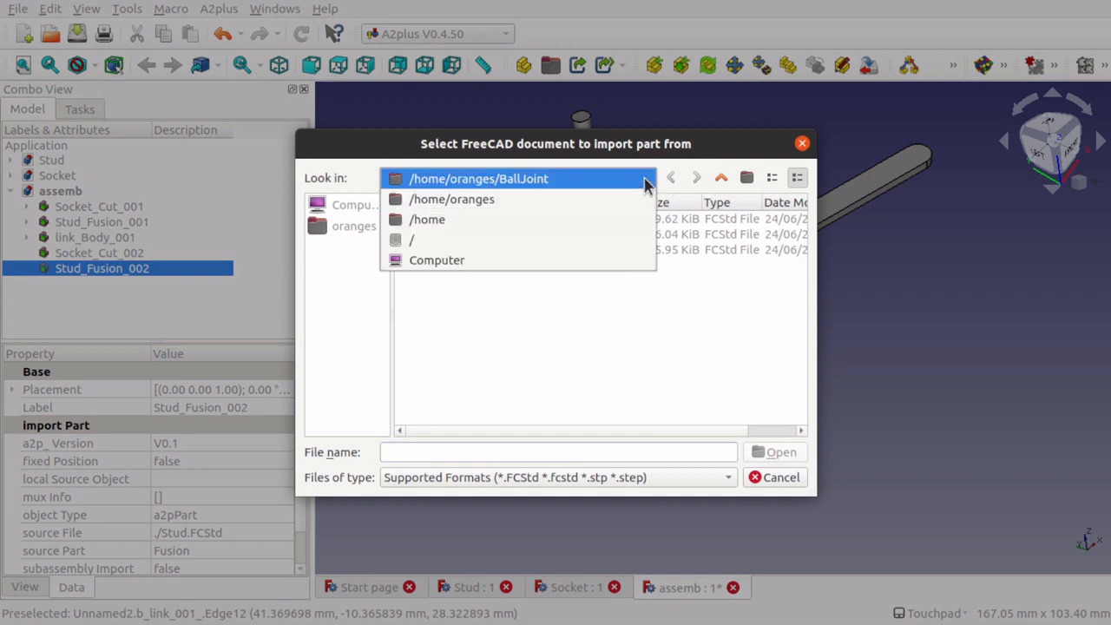
click(564, 216)
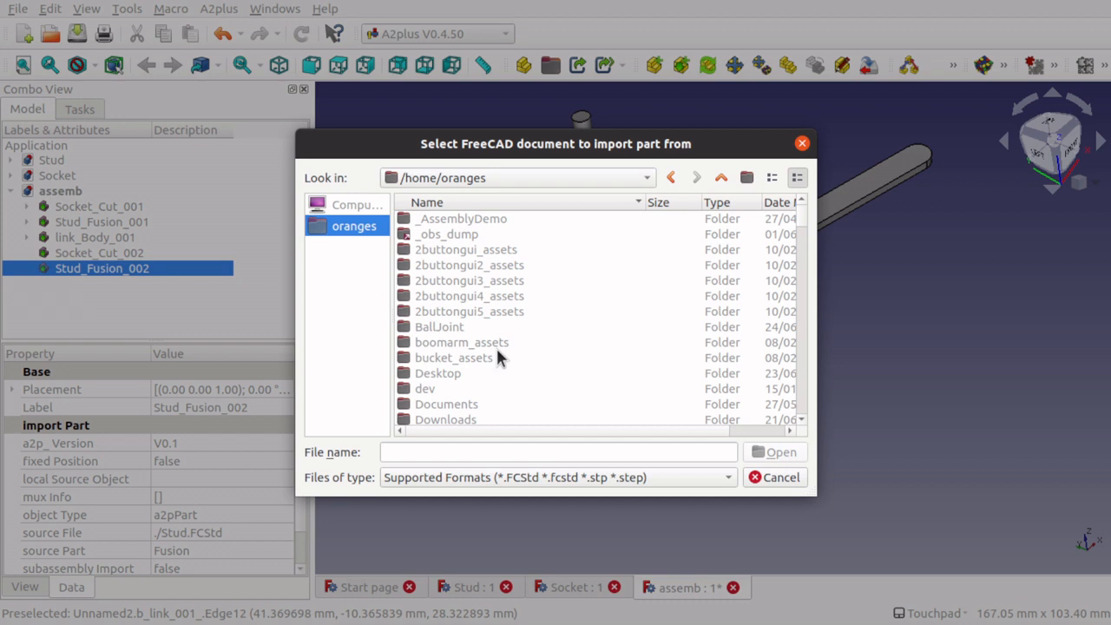
click(450, 453)
text(test)
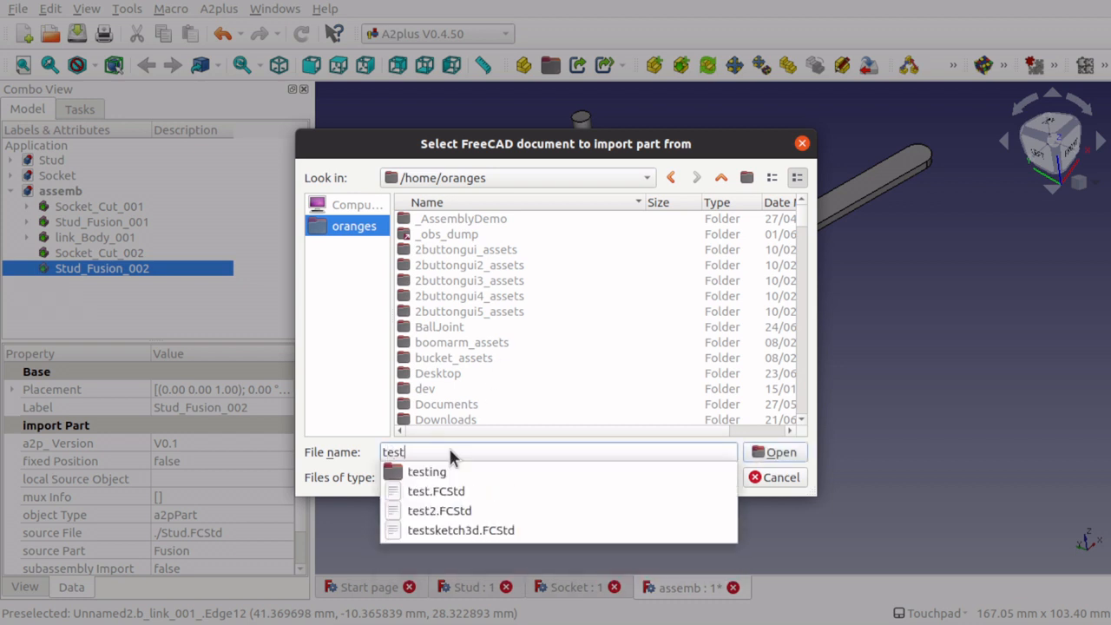
text(ing)
key(Return)
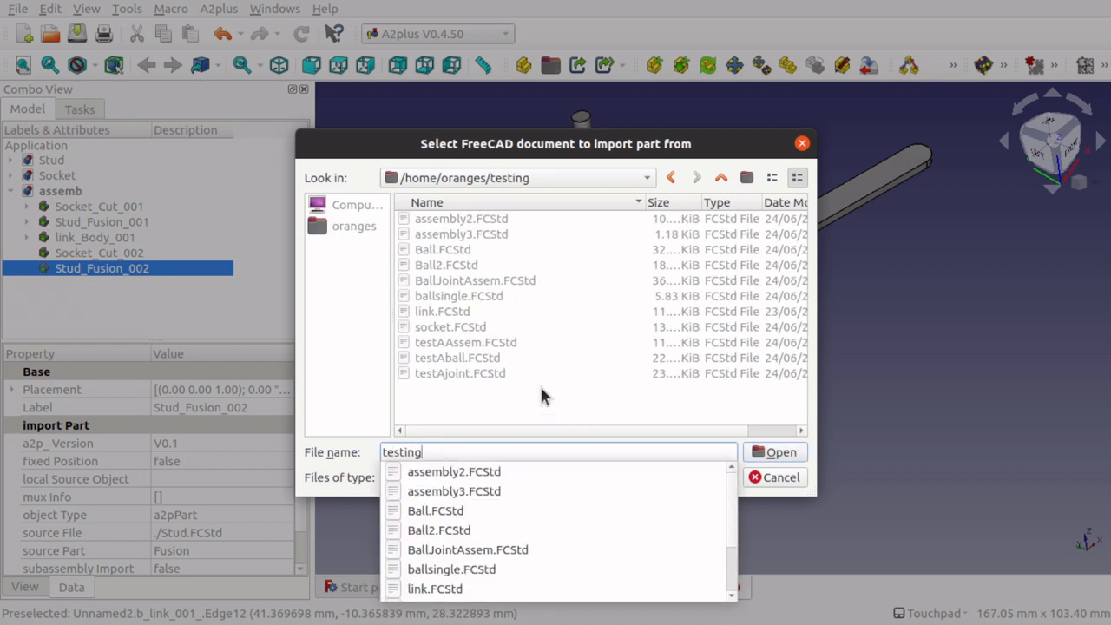
click(440, 312)
double_click(441, 313)
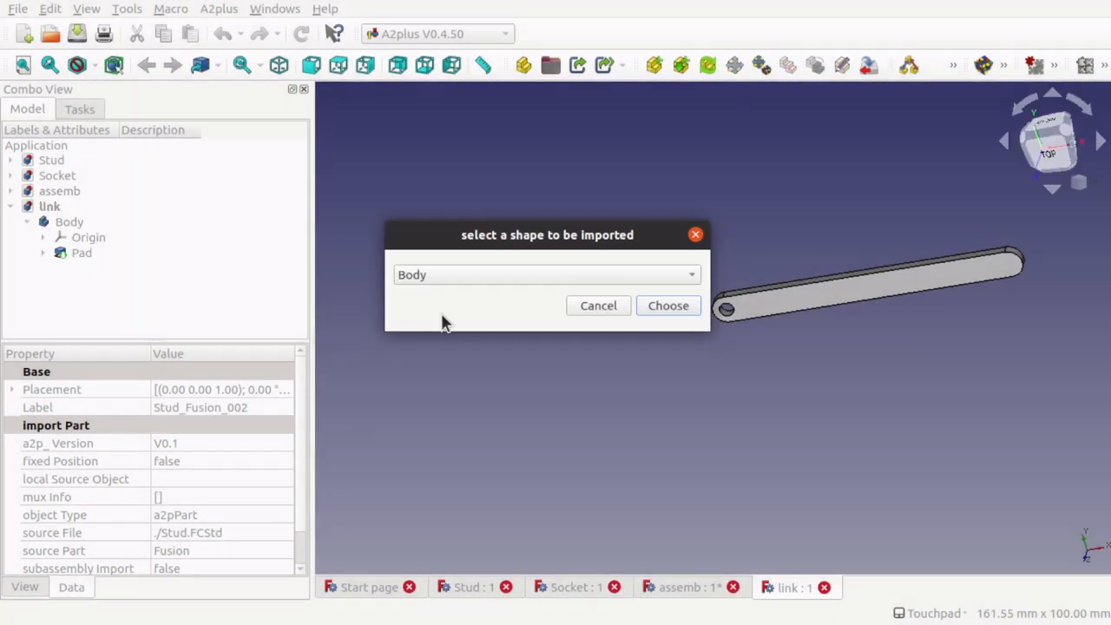
click(666, 306)
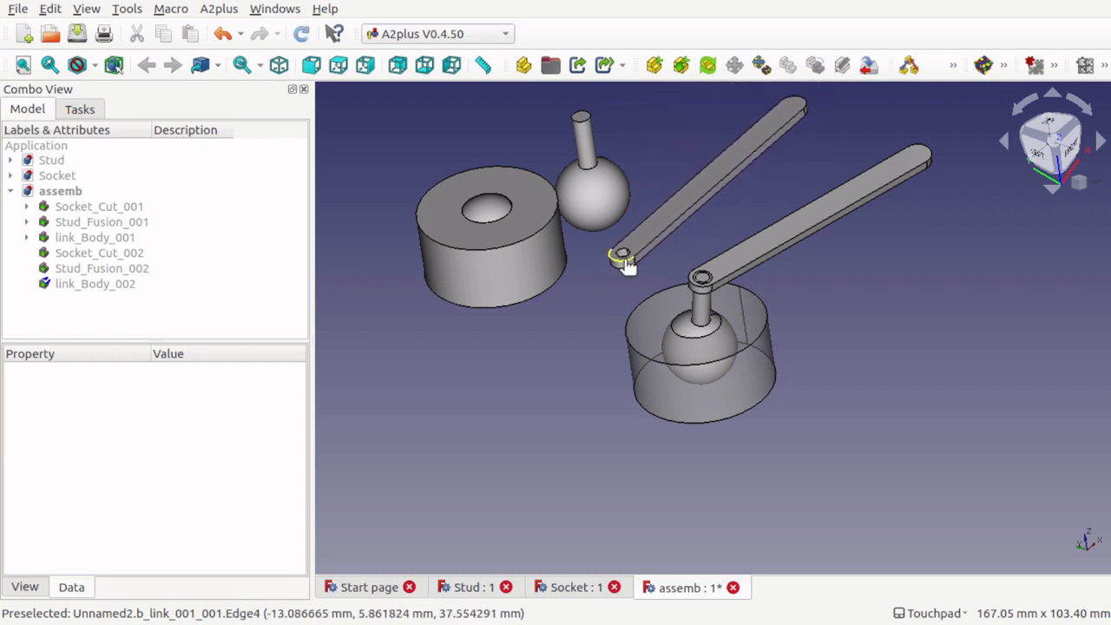
click(626, 267)
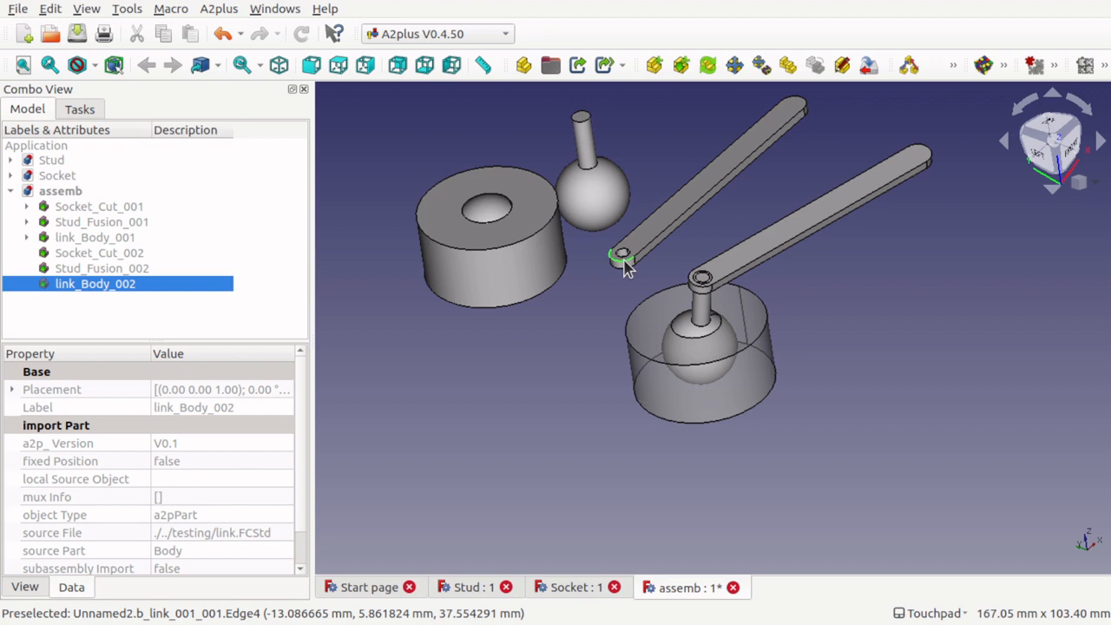
- Try a sphereCenterIdent constraint between the second stud's ball and the second socket's spherical cavity, and delete that constraint
click(592, 221)
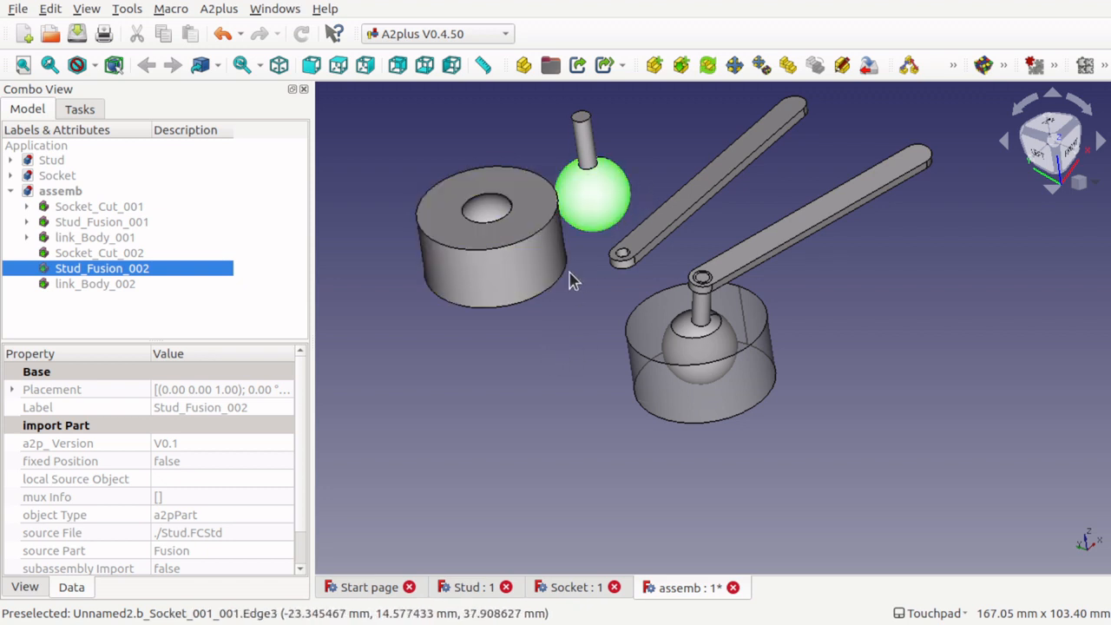
click(953, 69)
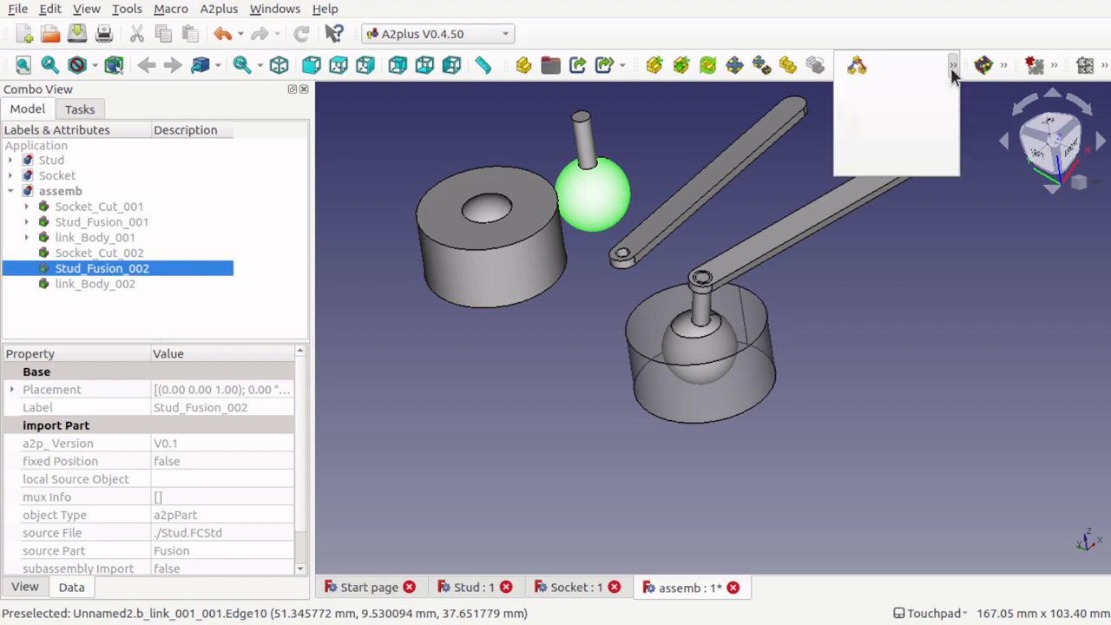
ctrl+click(497, 219)
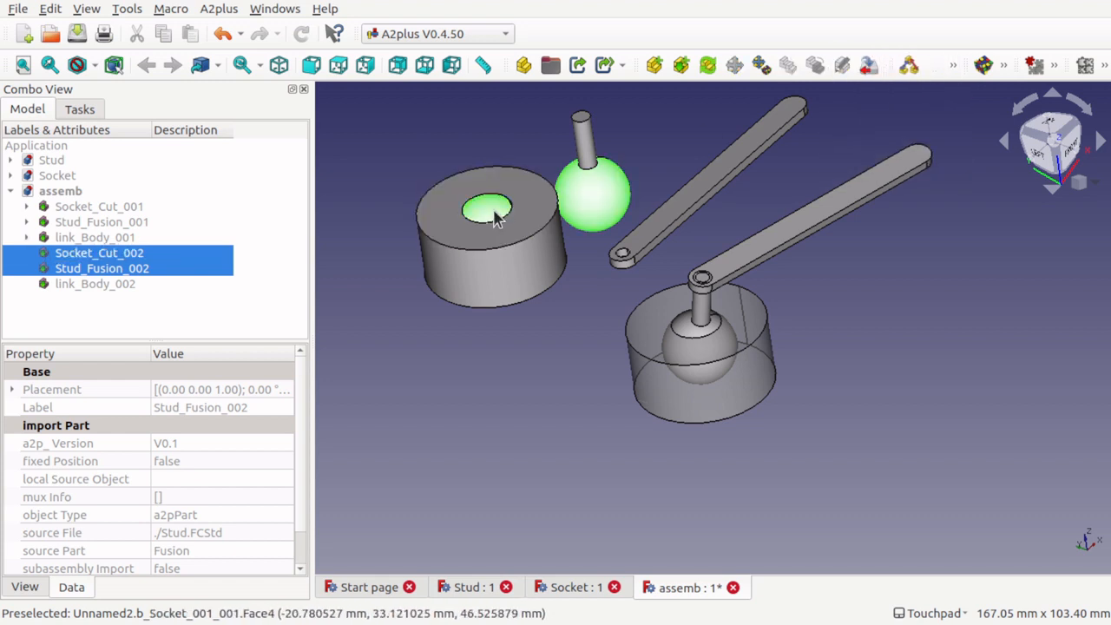
click(952, 68)
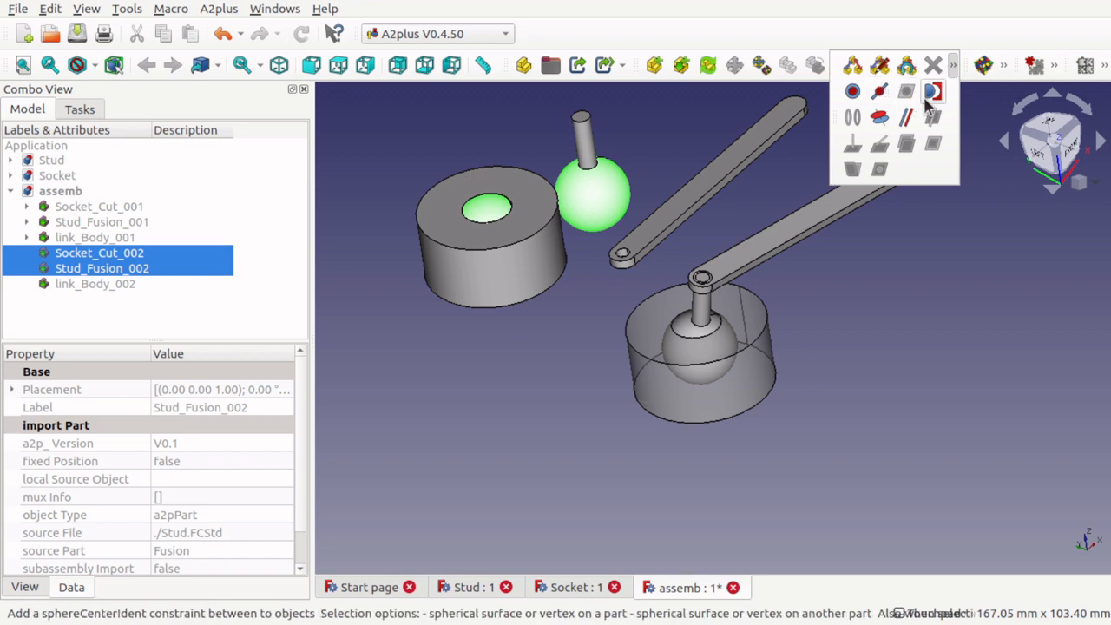
click(933, 91)
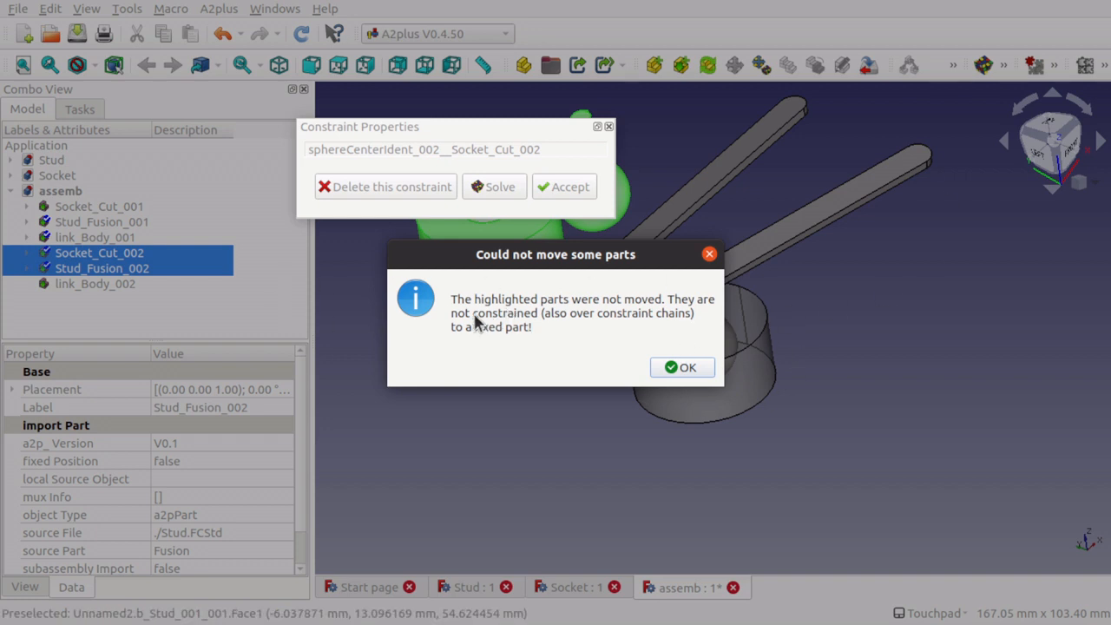
click(682, 368)
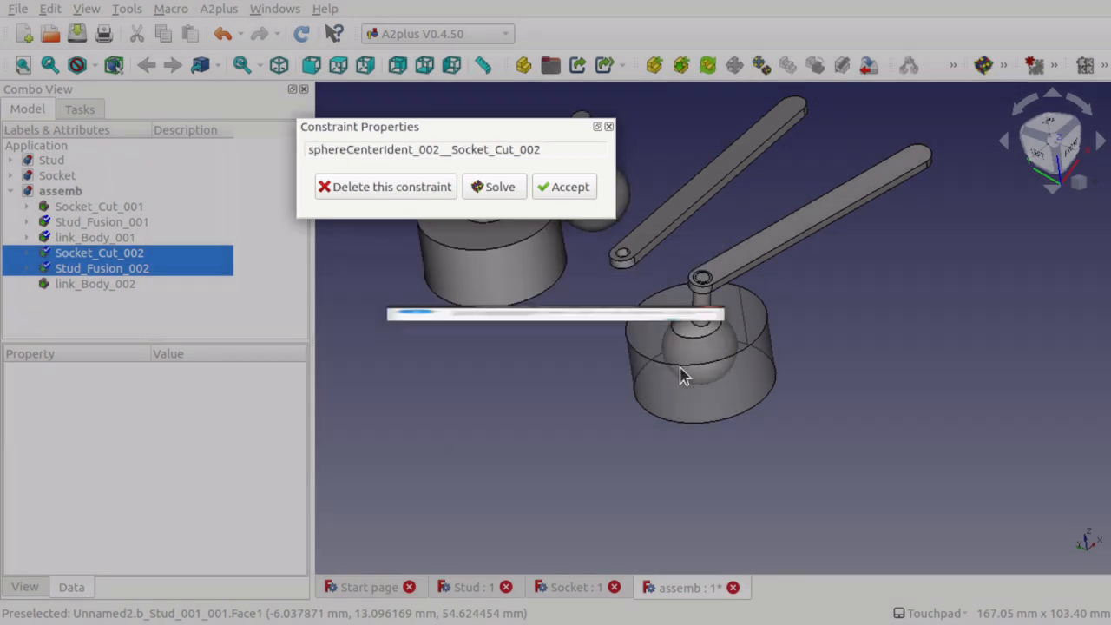
click(404, 186)
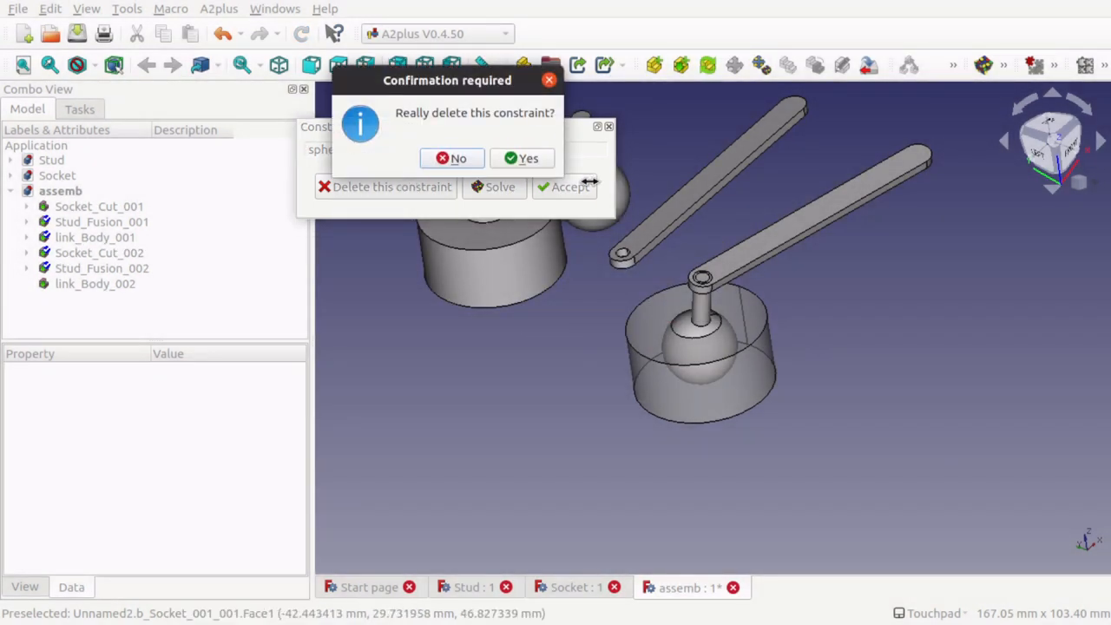
click(527, 159)
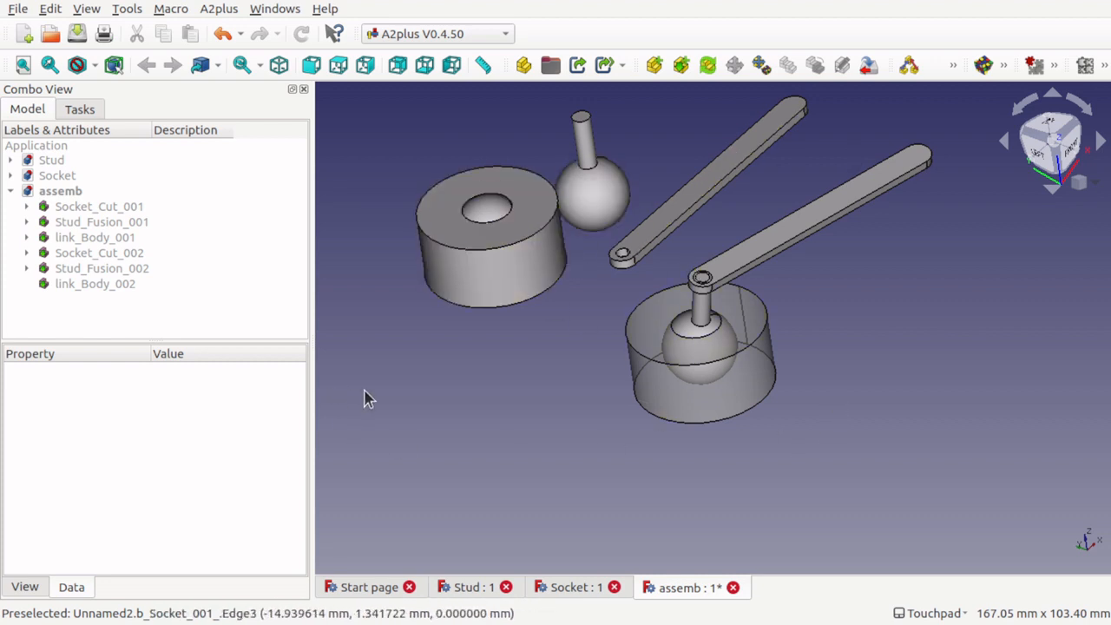
scroll(568, 362, down, 5)
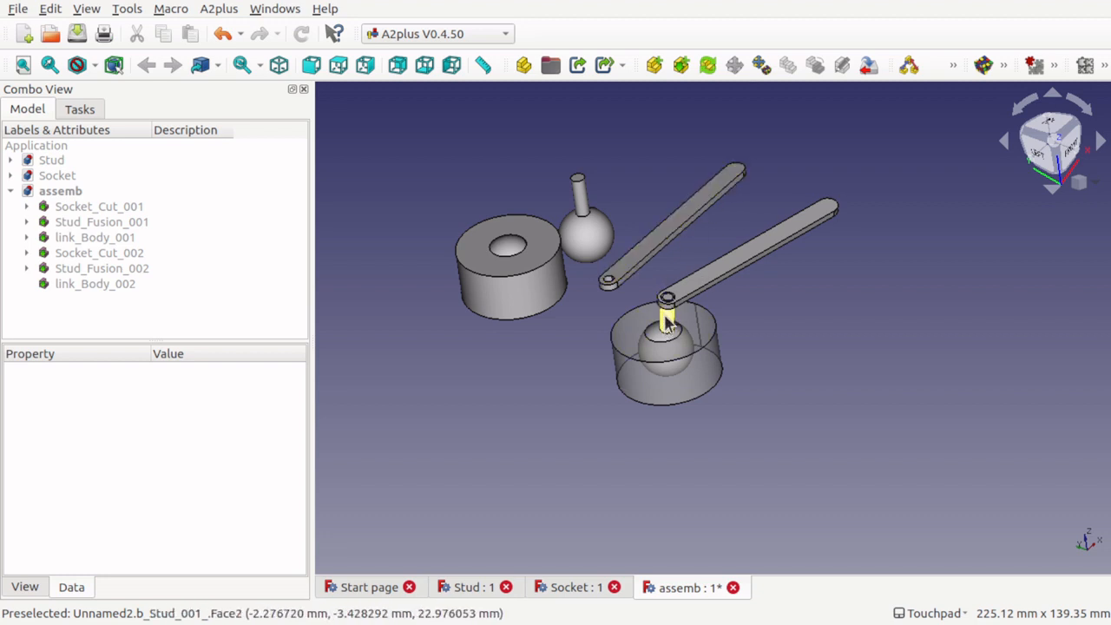
click(612, 285)
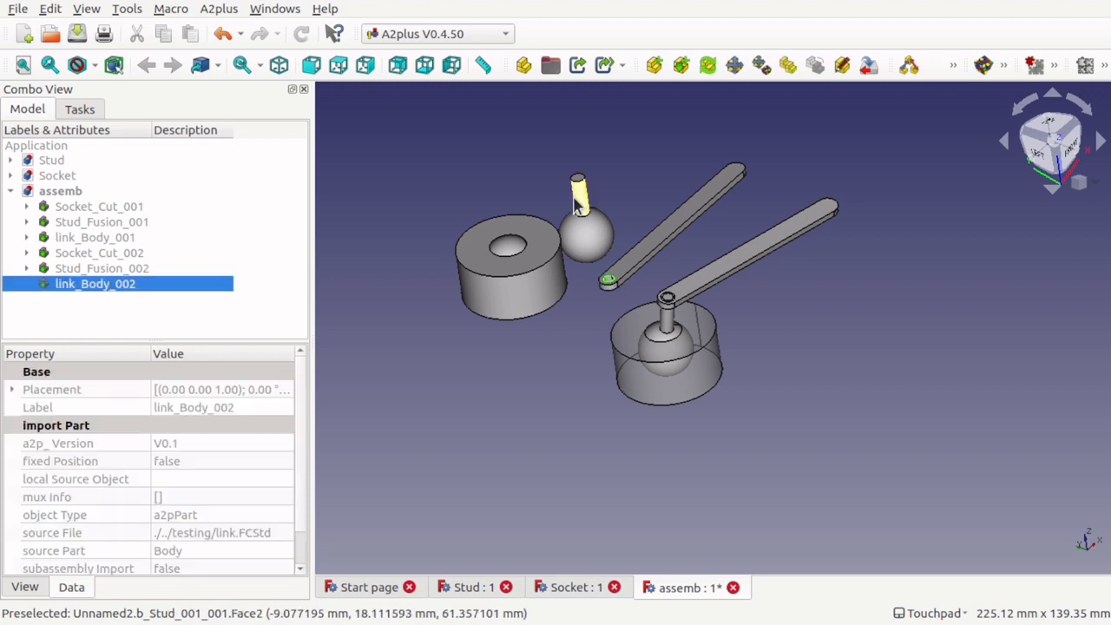
click(582, 249)
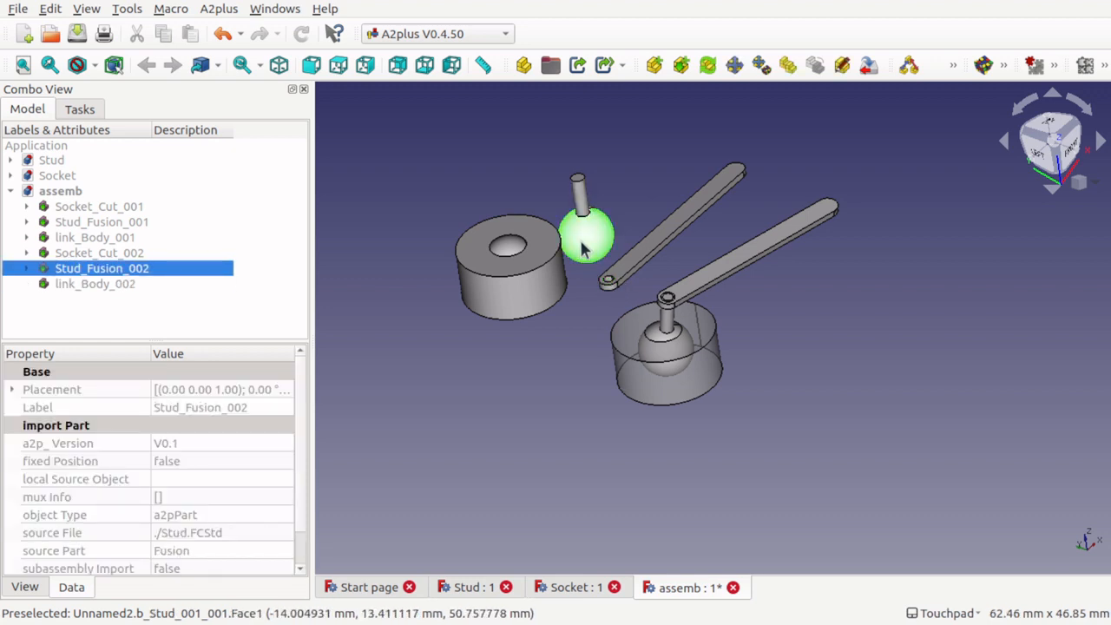
click(512, 253)
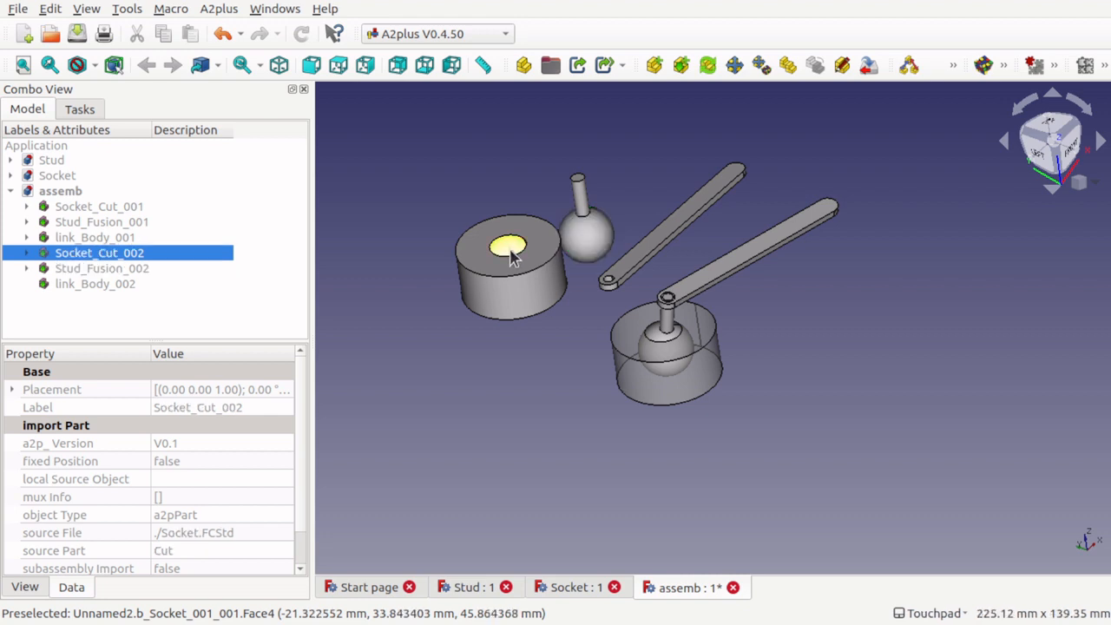
click(657, 240)
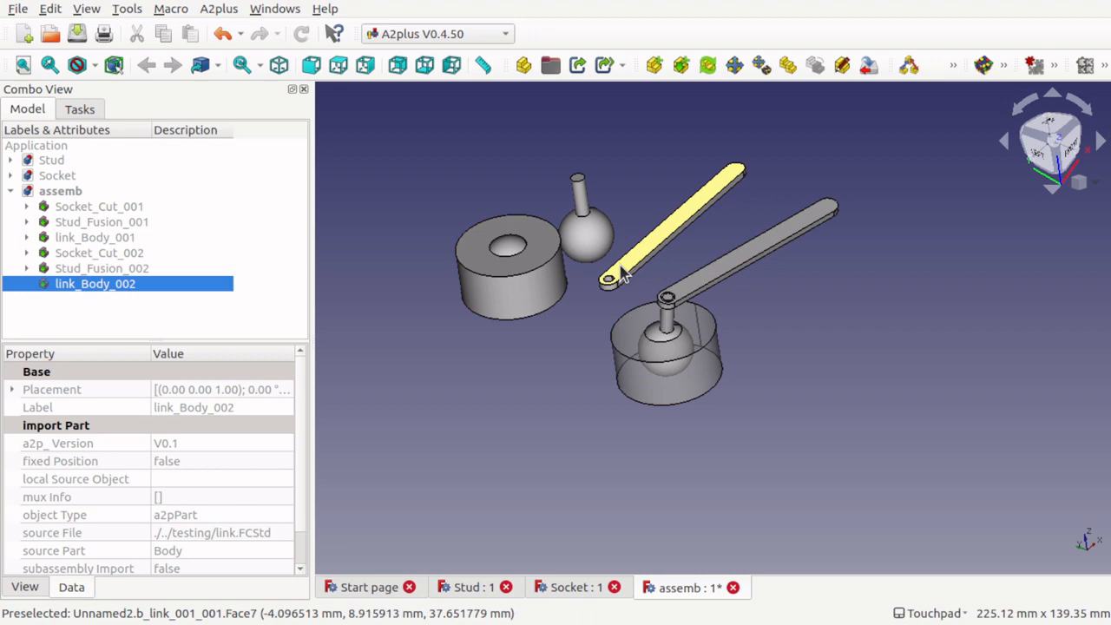
- Open link.FCStd from the testing folder in the home directory
click(12, 10)
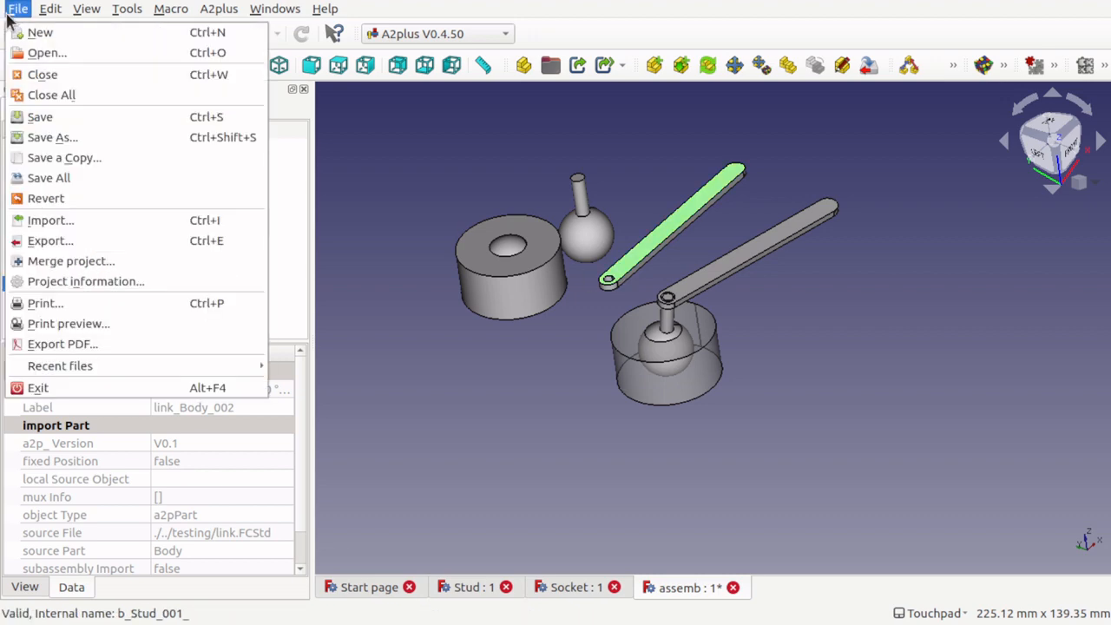
click(44, 54)
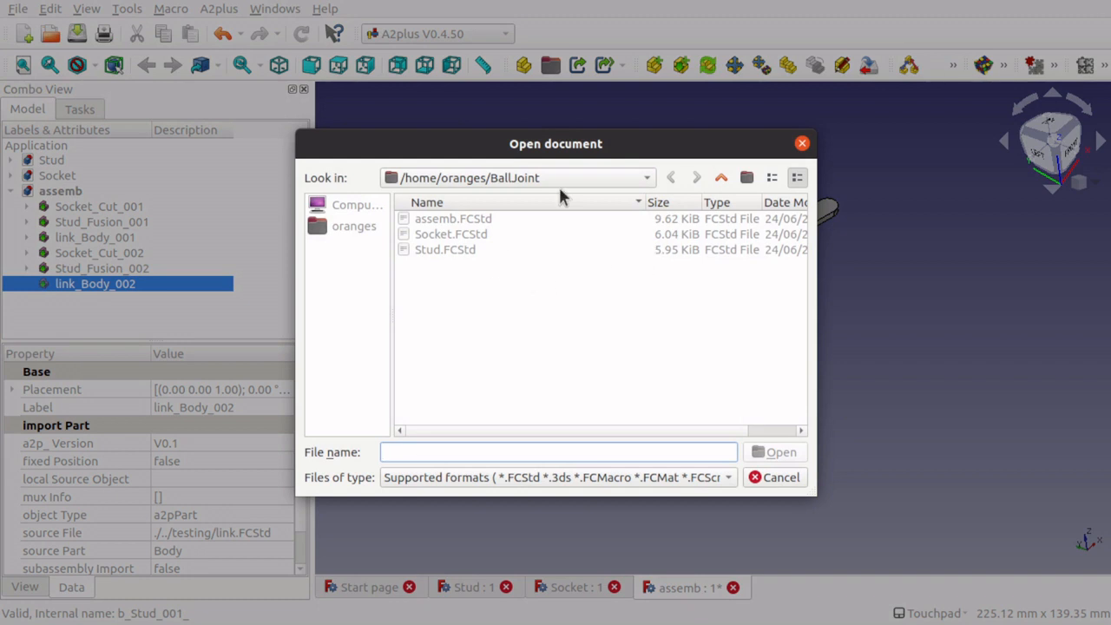
click(717, 177)
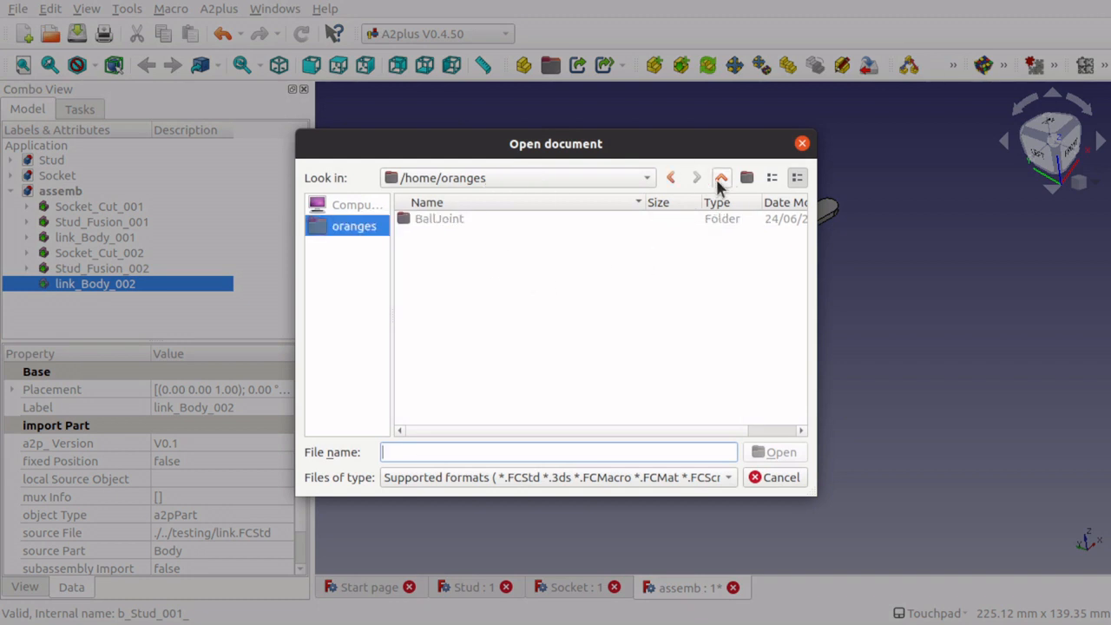
text(tet)
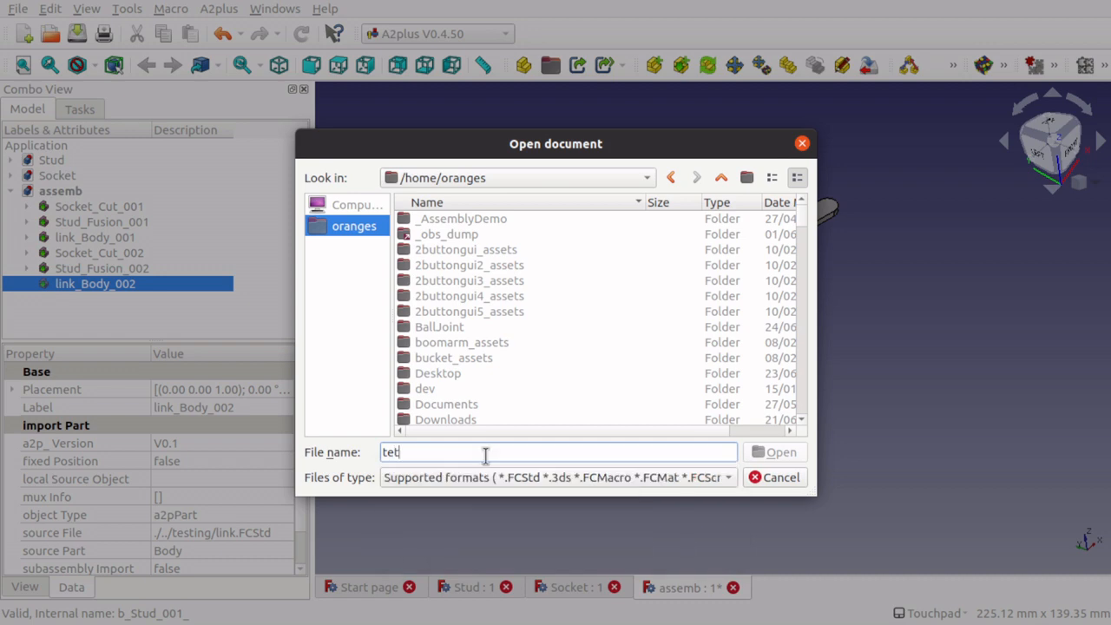
key(BackSpace)
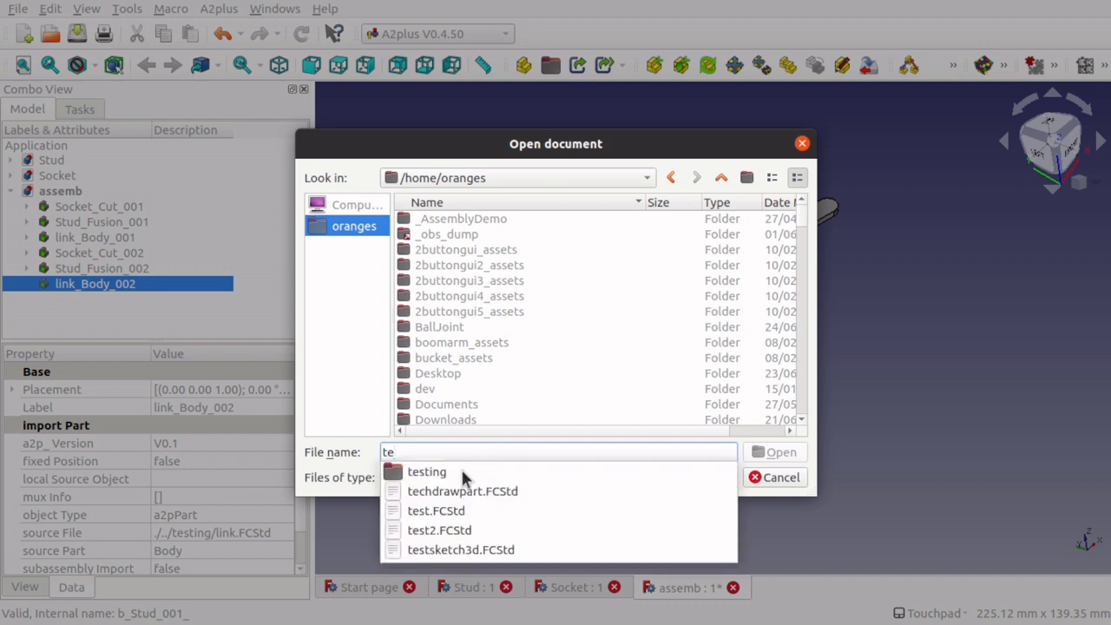
click(462, 473)
double_click(434, 311)
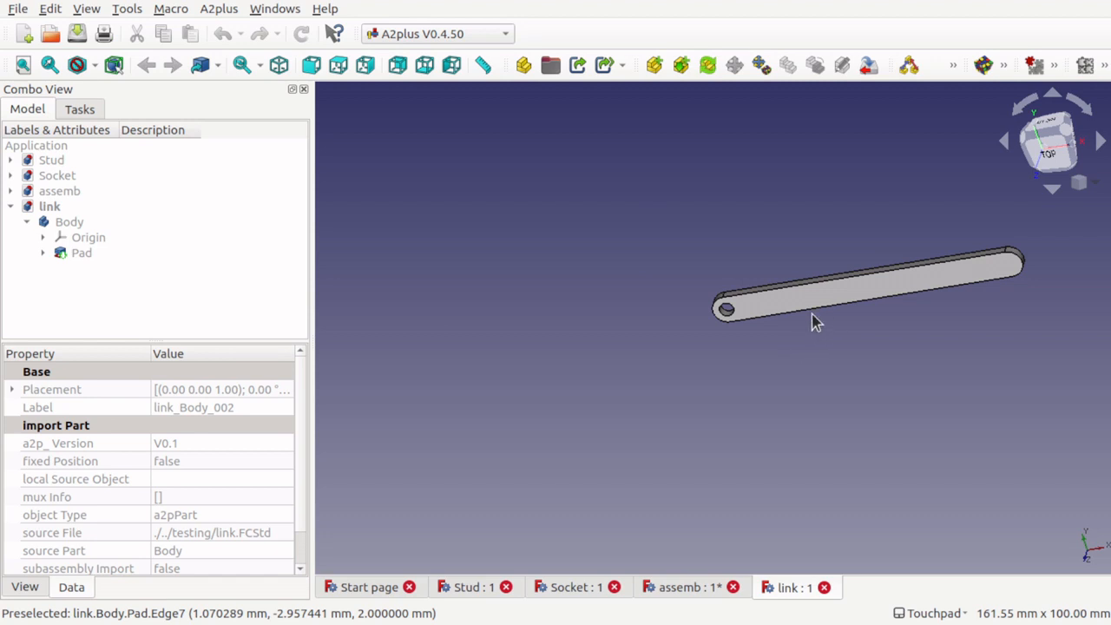
- Edit the link Pad's sketch, copy the hole circle onto the centre point of the opposite end arc, and close the sketch
click(43, 252)
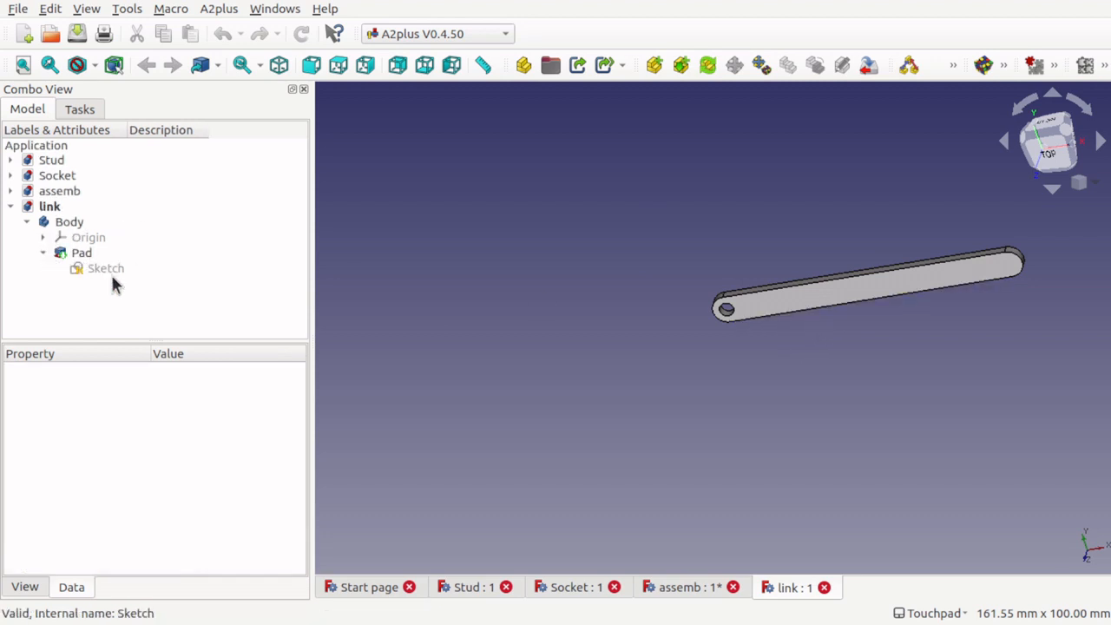
click(100, 271)
double_click(98, 271)
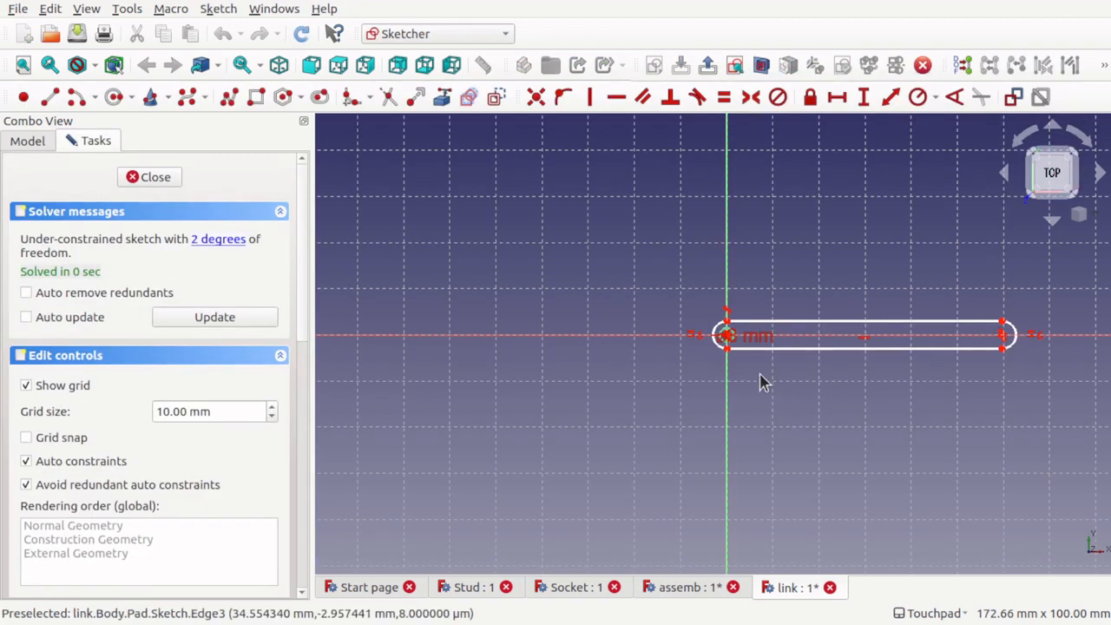
scroll(761, 382, up, 4)
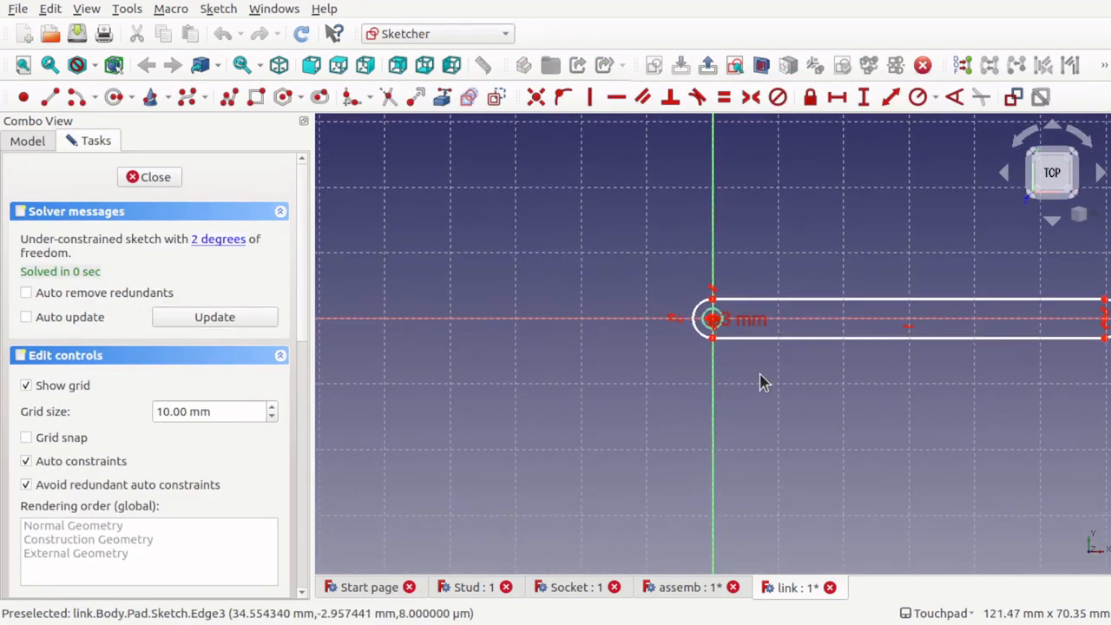
click(710, 313)
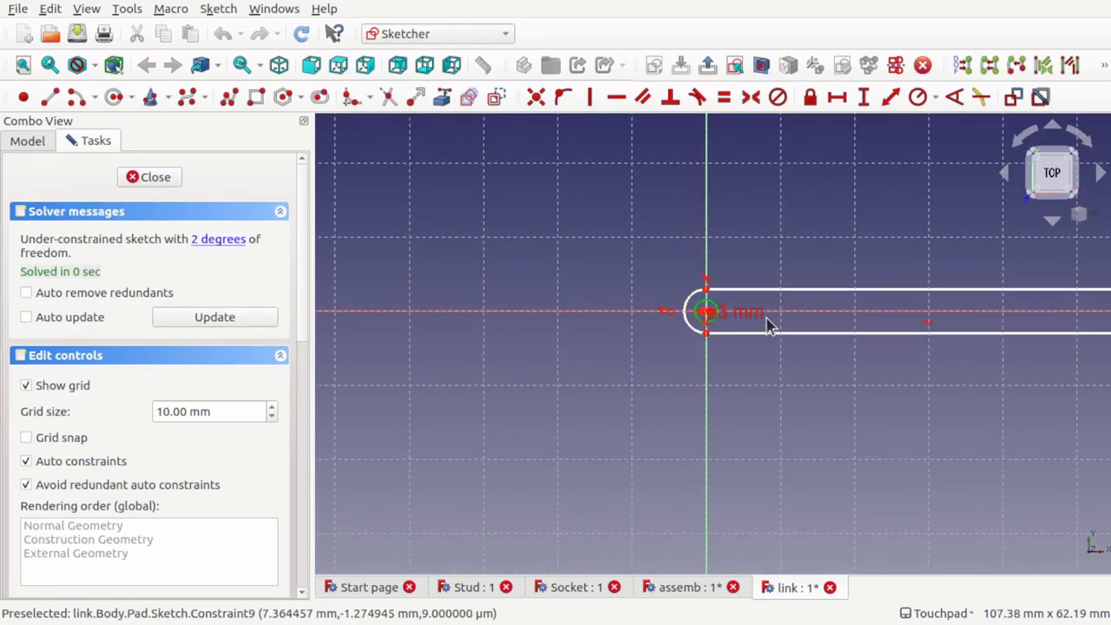
key(ctrl+c)
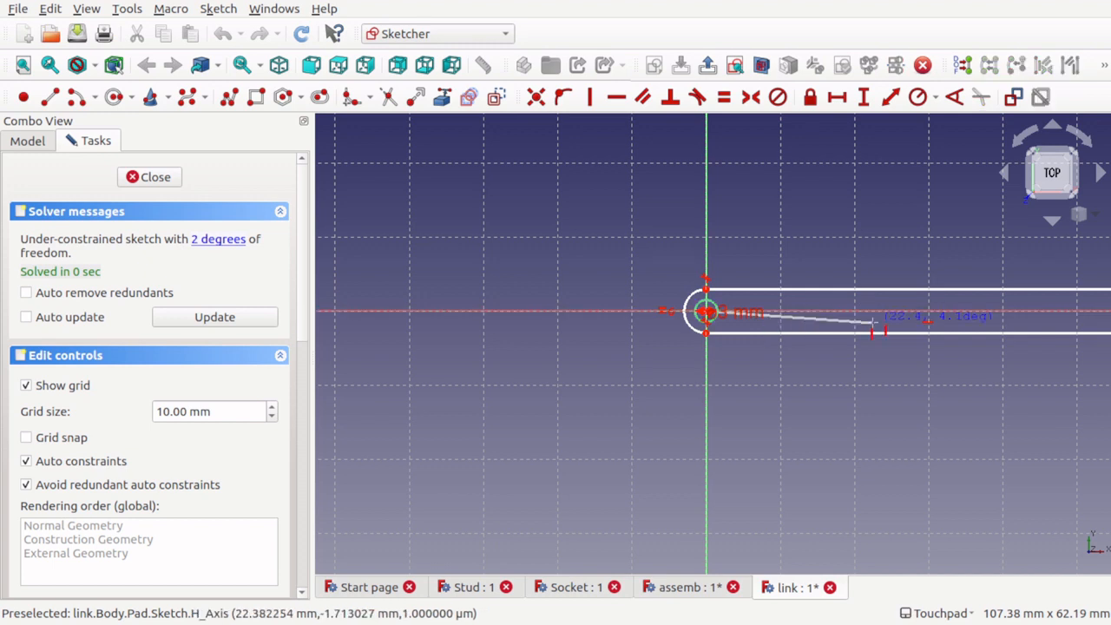
key(Right)
key(Right)
key(Right)
key(Right)
key(Right)
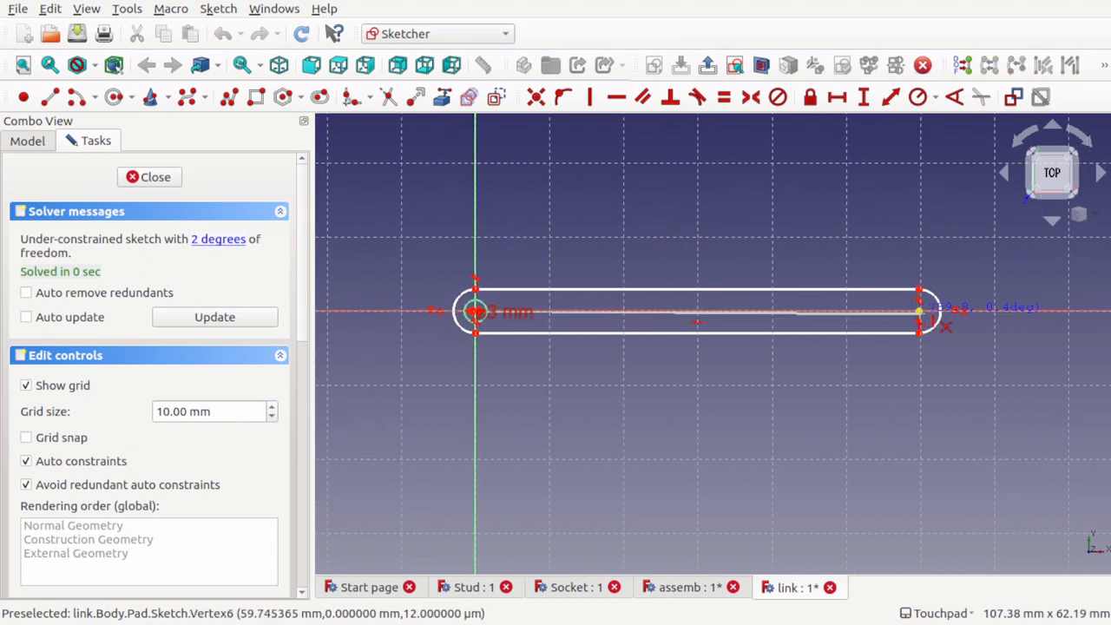
click(919, 311)
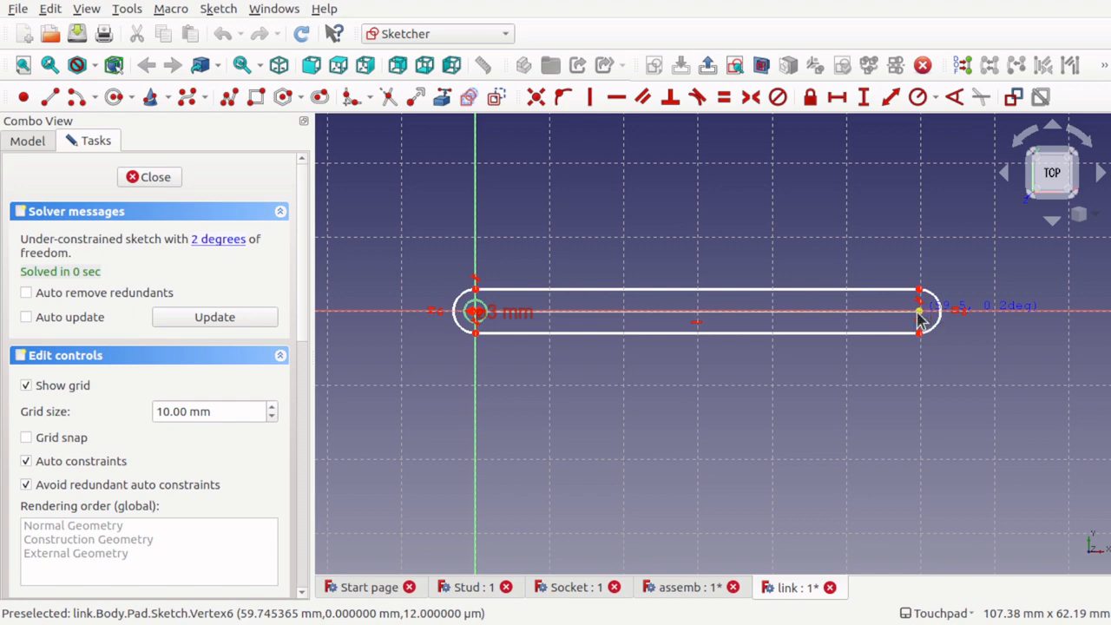
click(149, 177)
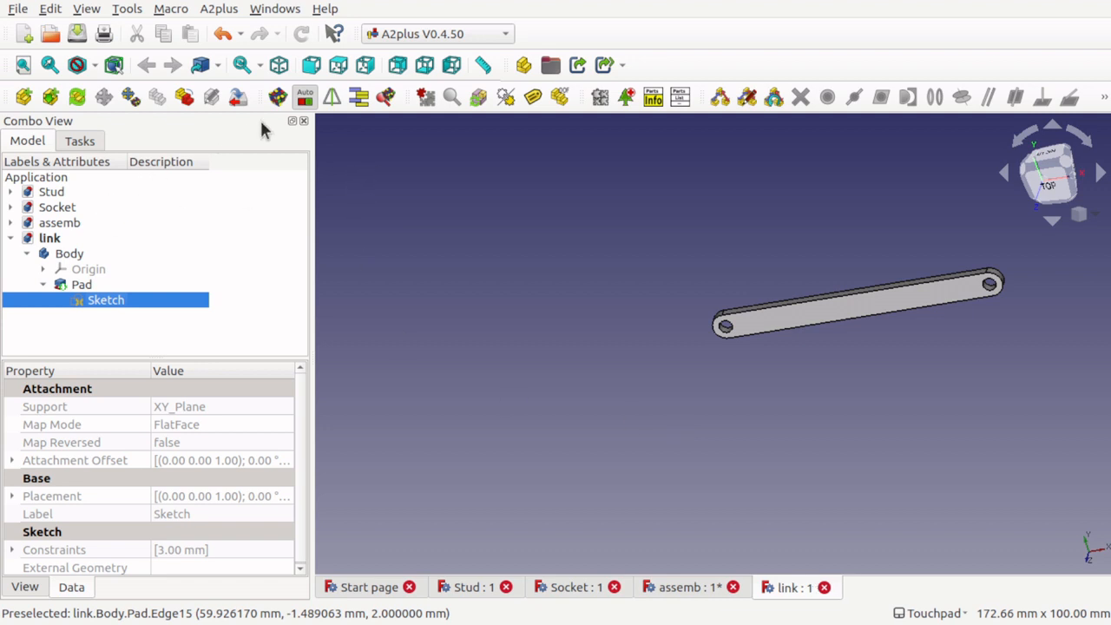
- Close the link document and, back in the assembly, save it and update the imported parts from their source files
click(824, 588)
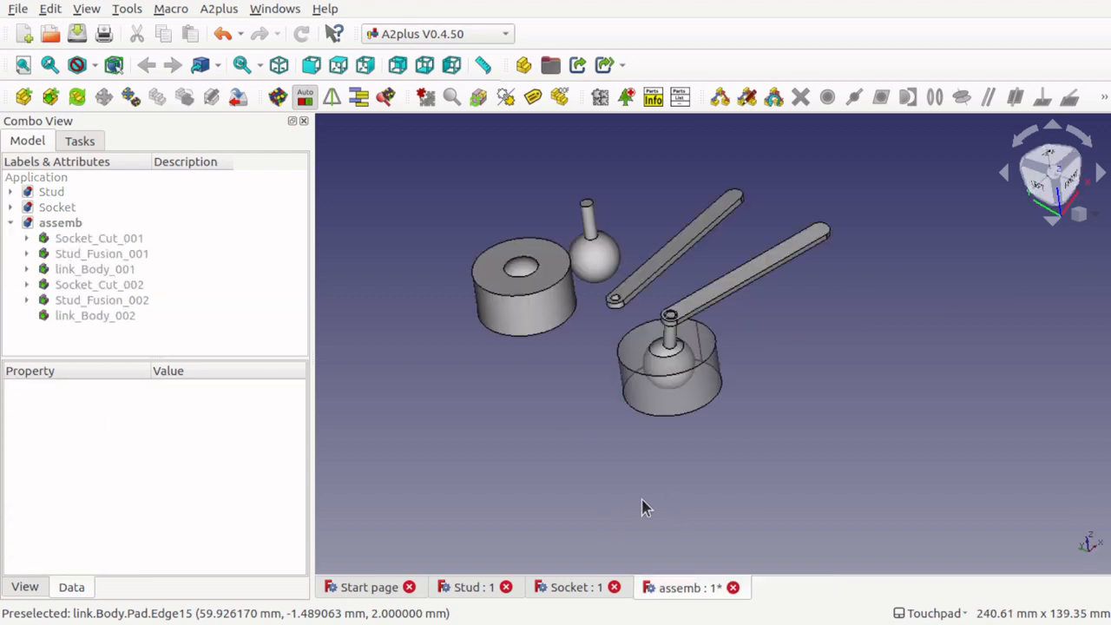
key(ctrl+s)
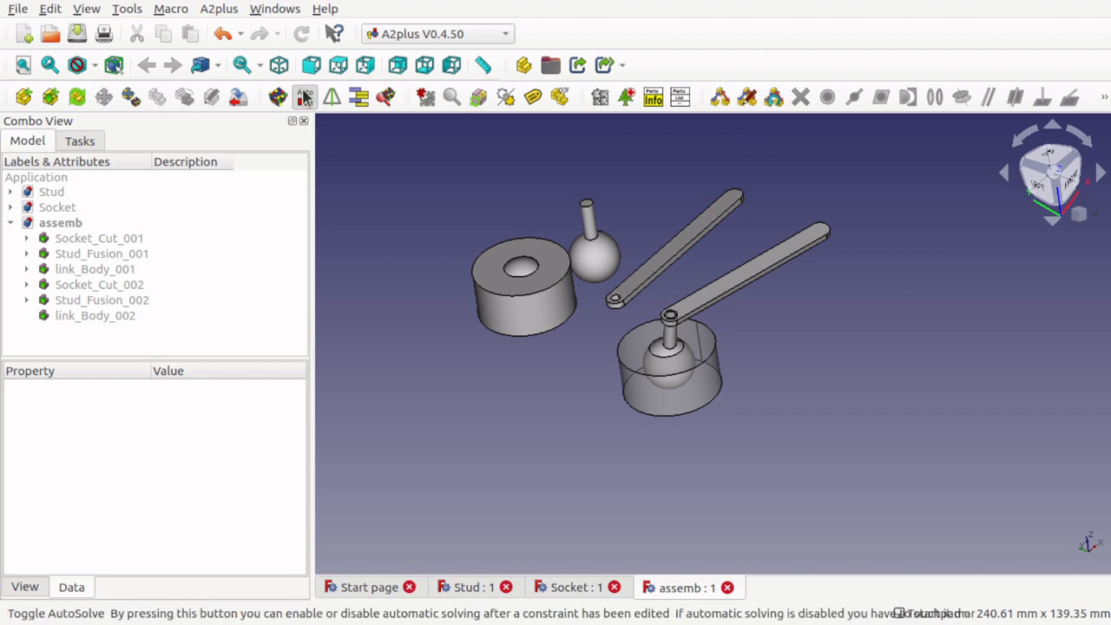
click(78, 97)
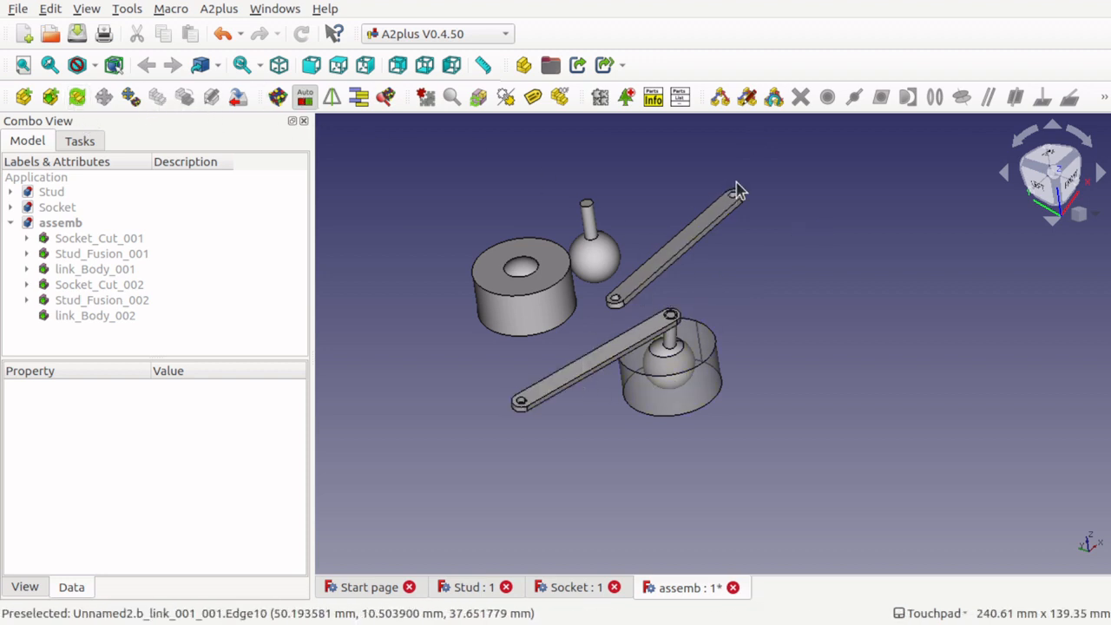
- Add an aligned circularEdge constraint with 0 mm offset between the first link's free-end hole and the second link's near-end hole
scroll(526, 399, down, 1)
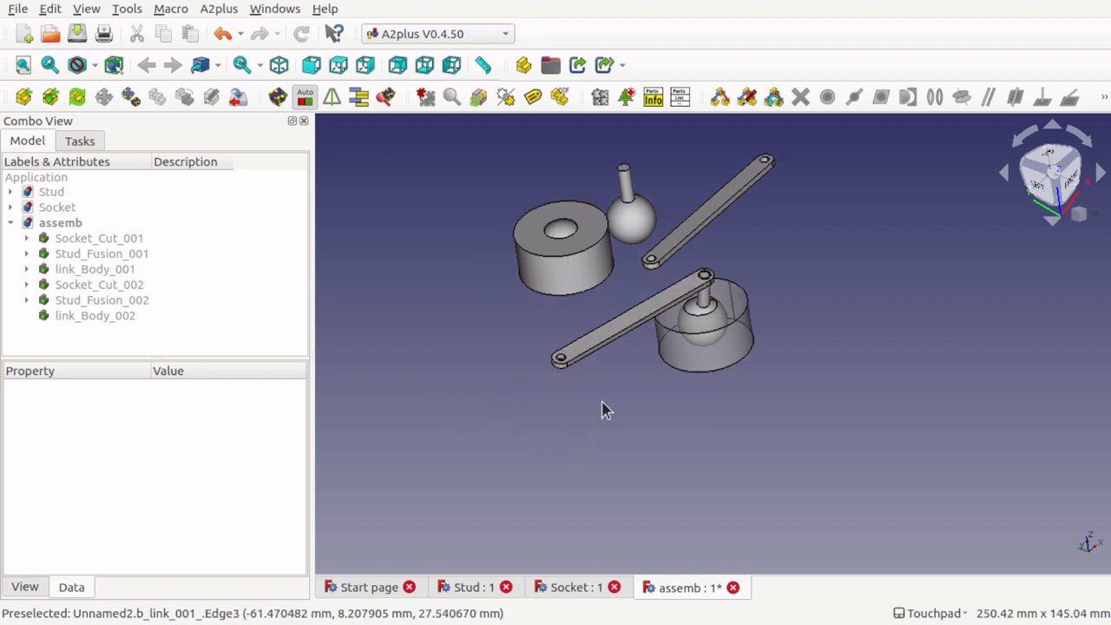
click(561, 361)
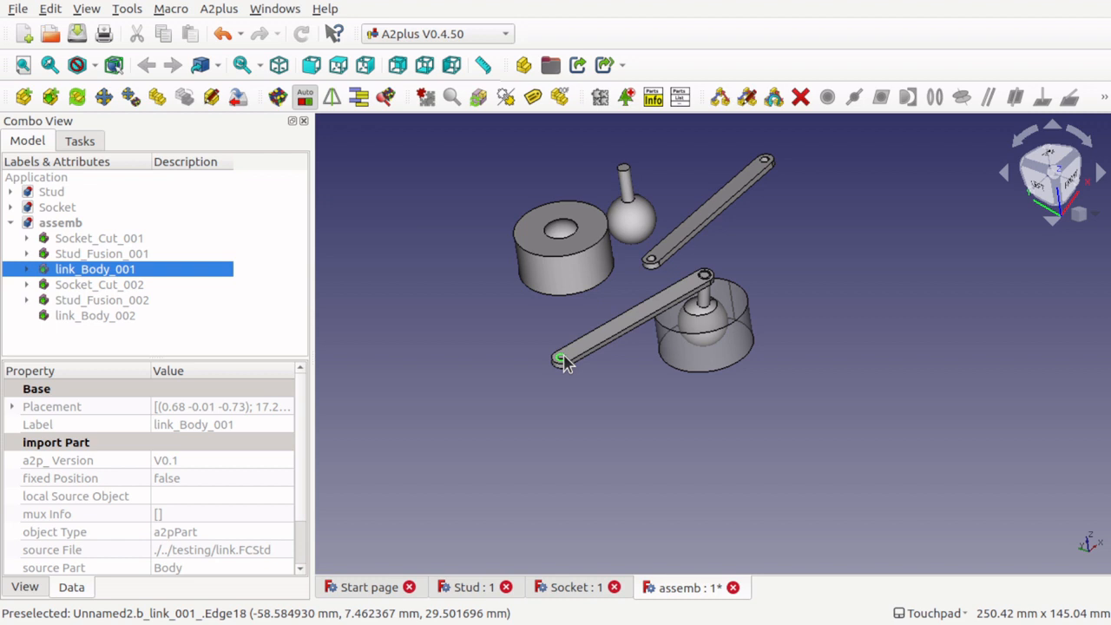
ctrl+click(648, 262)
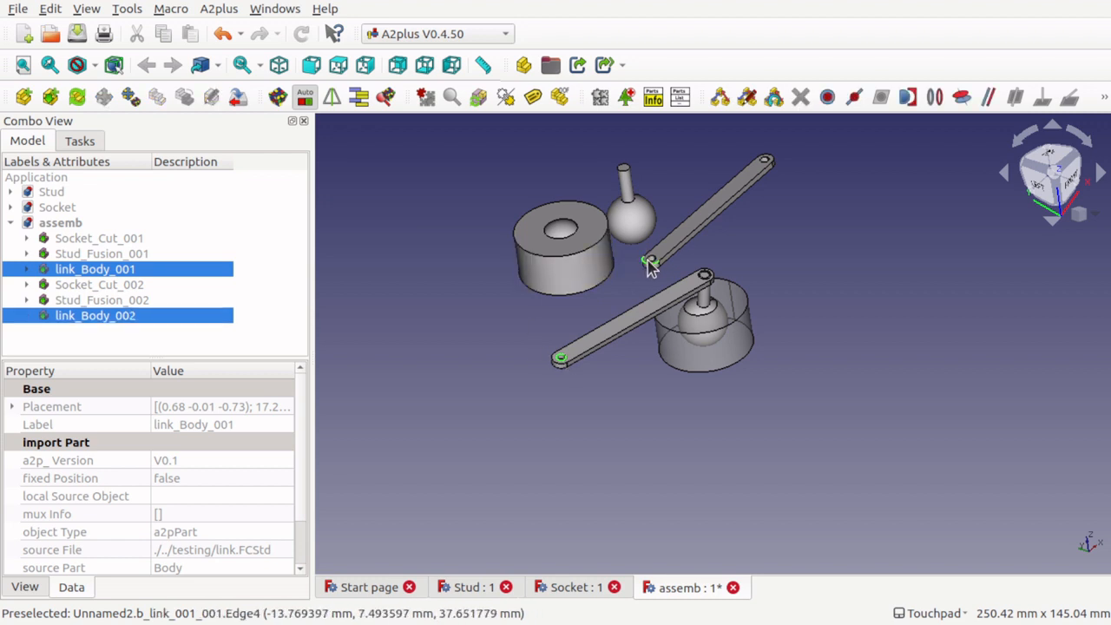
click(676, 267)
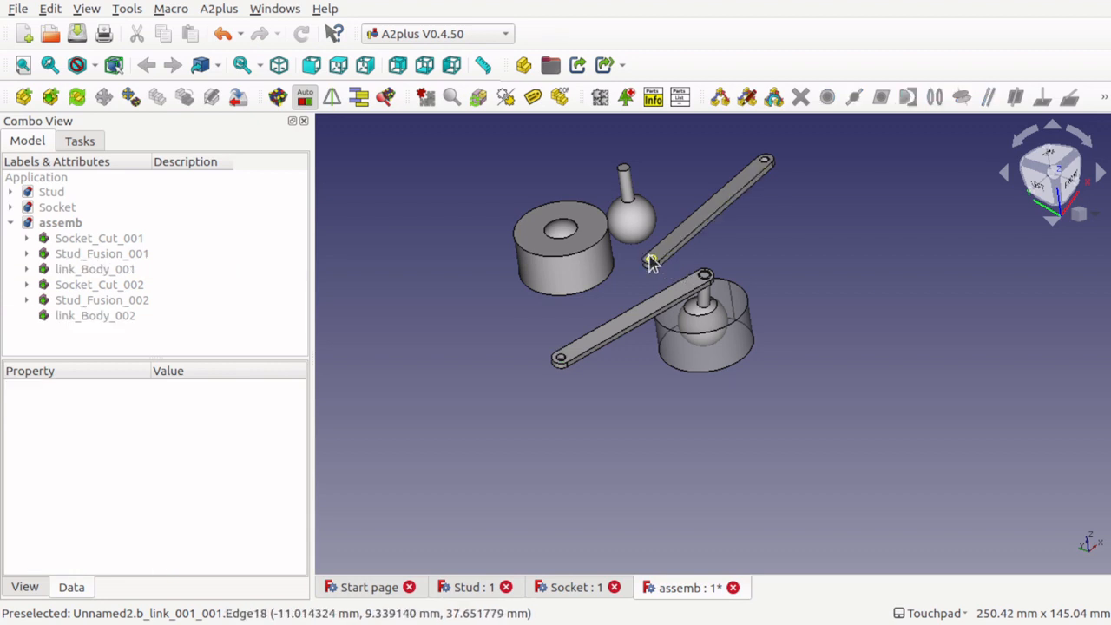
click(651, 262)
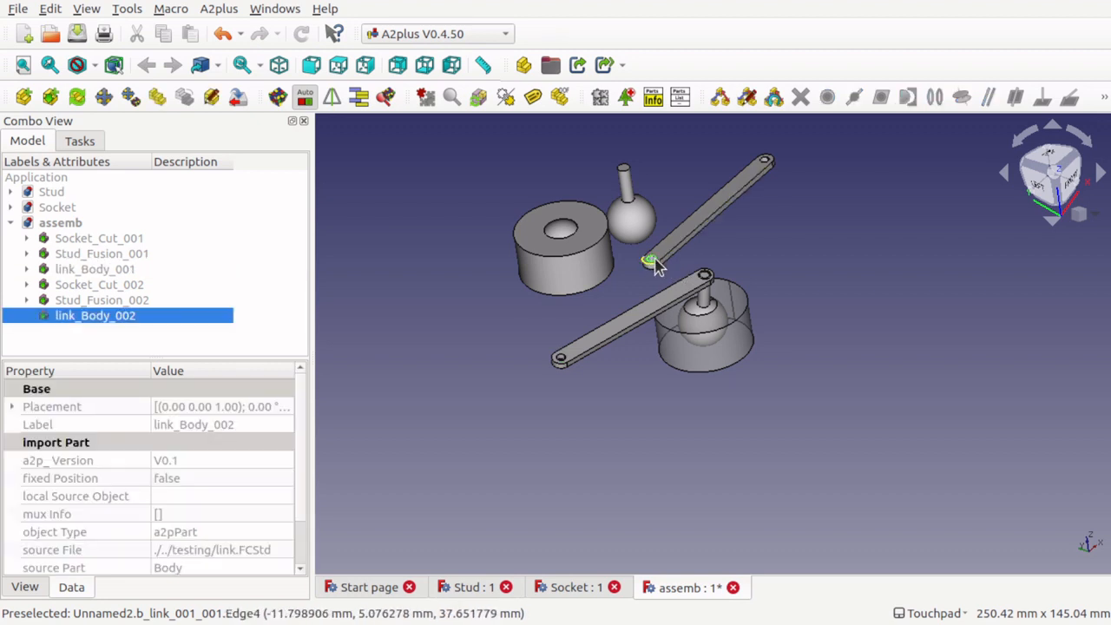
ctrl+click(564, 363)
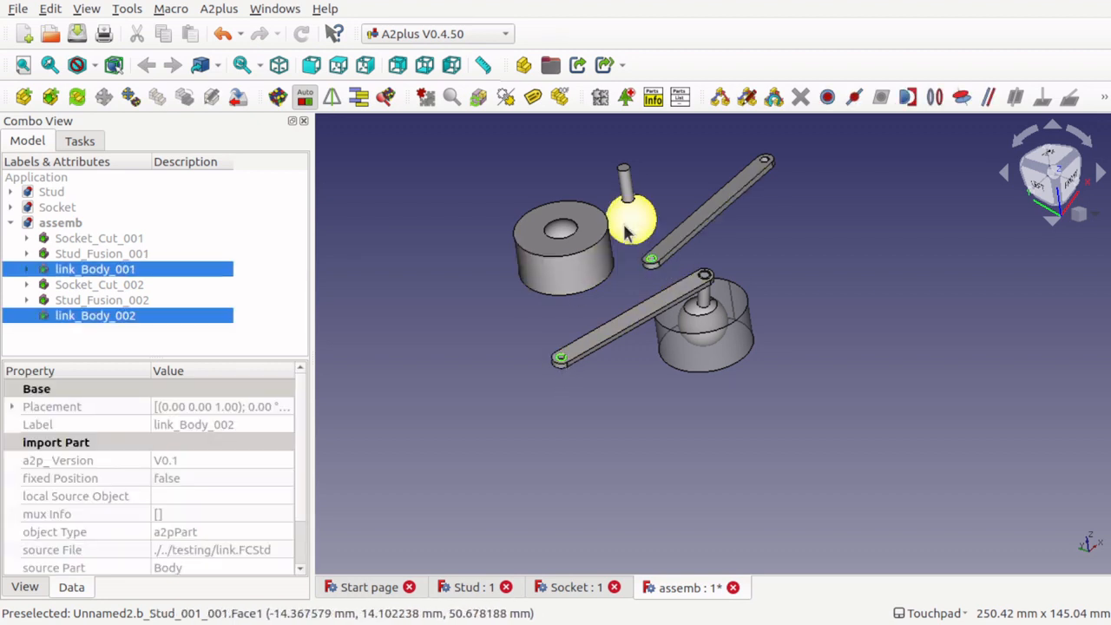
scroll(623, 222, up, 3)
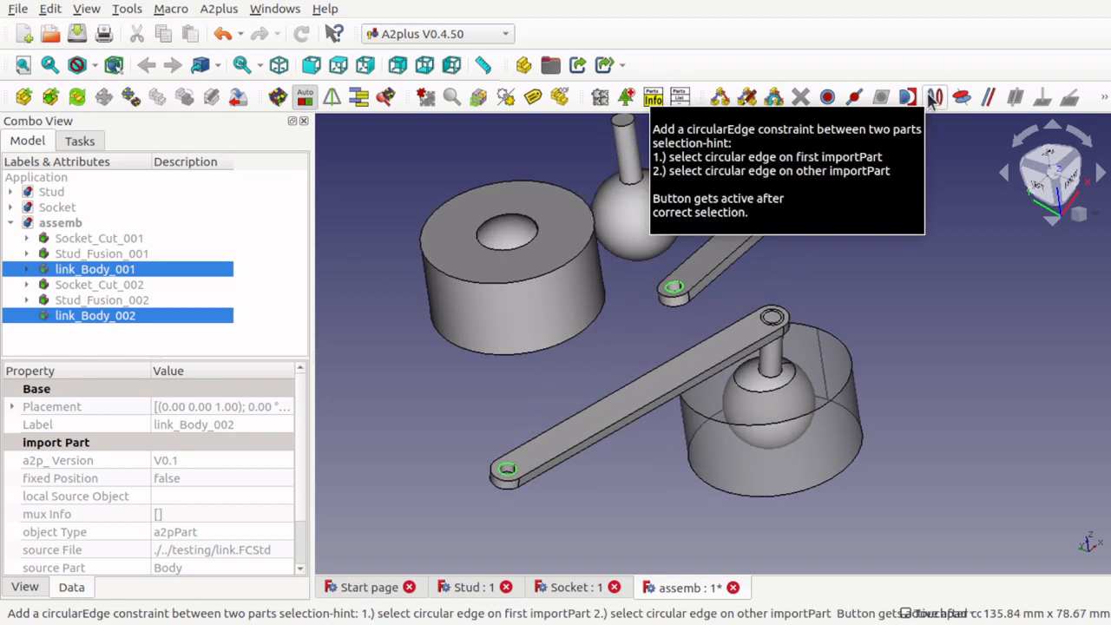
click(933, 98)
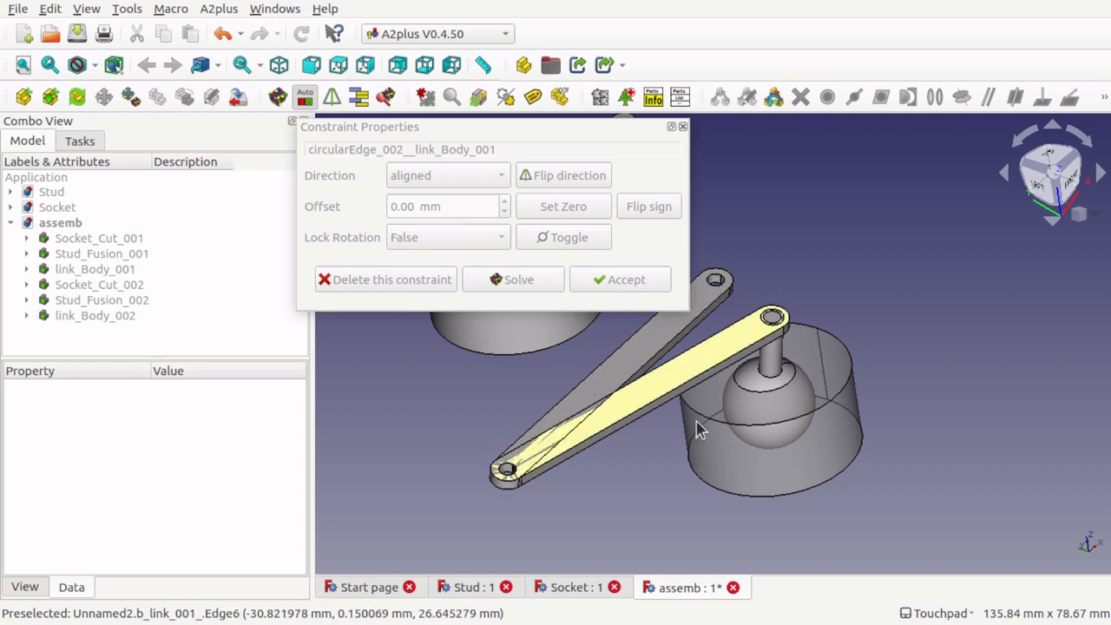
click(599, 279)
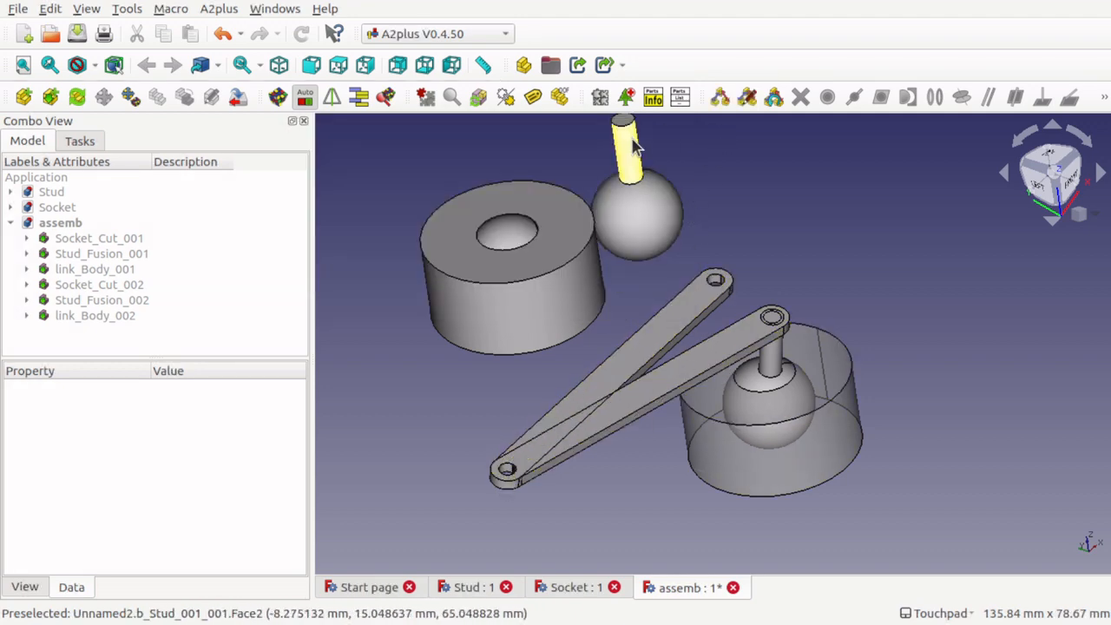
- Add an aligned circularEdge constraint with 0 mm offset between the second link's free-end hole and the second stud's top edge
click(721, 284)
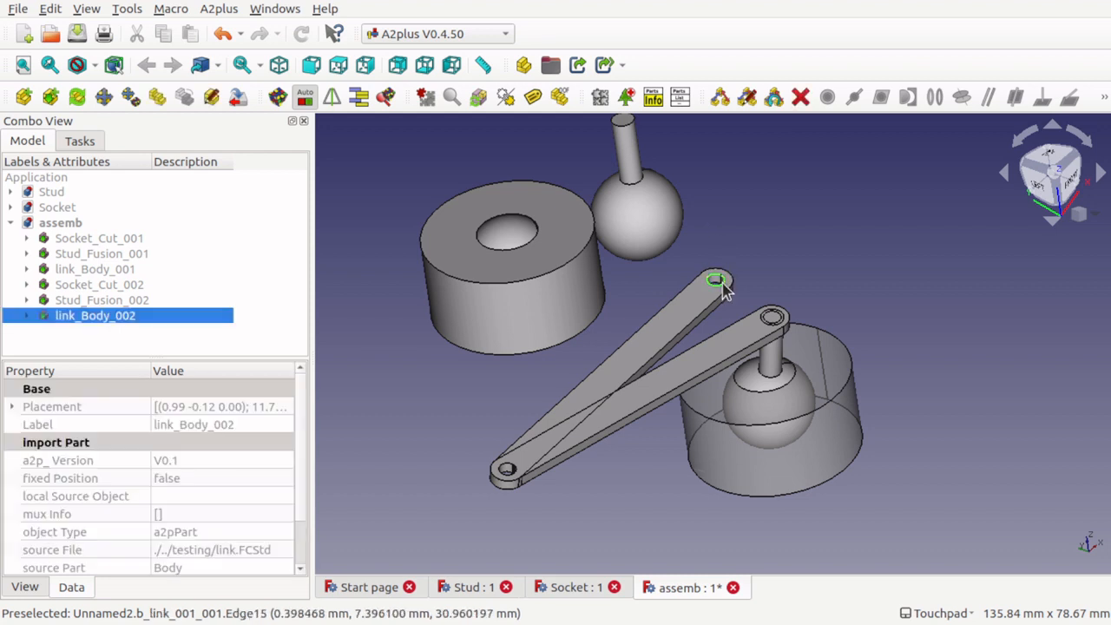
ctrl+click(631, 127)
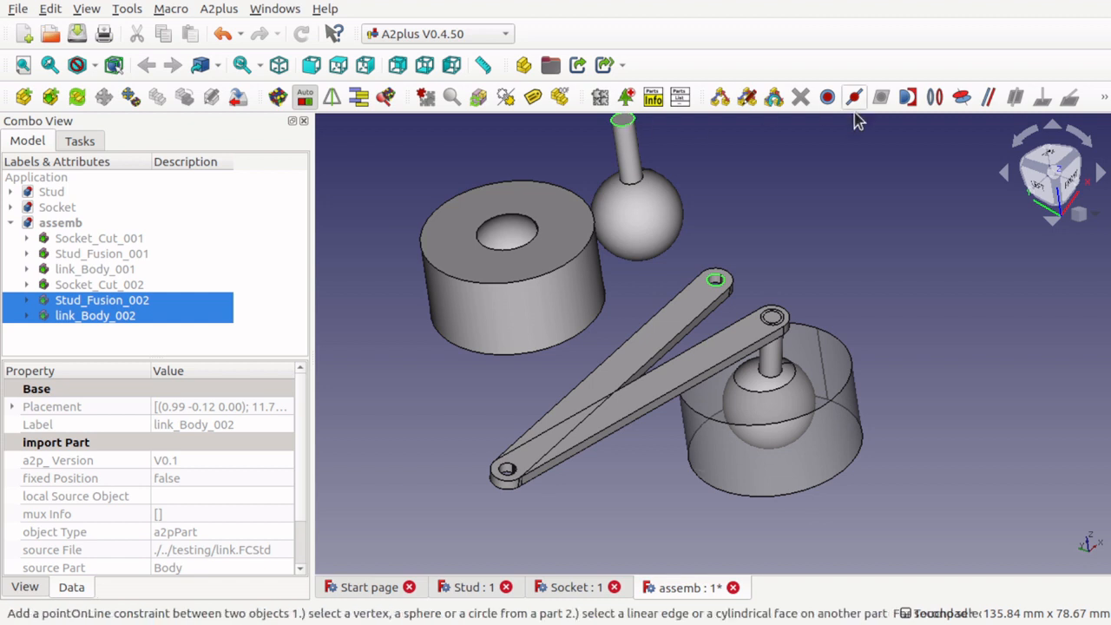
click(934, 98)
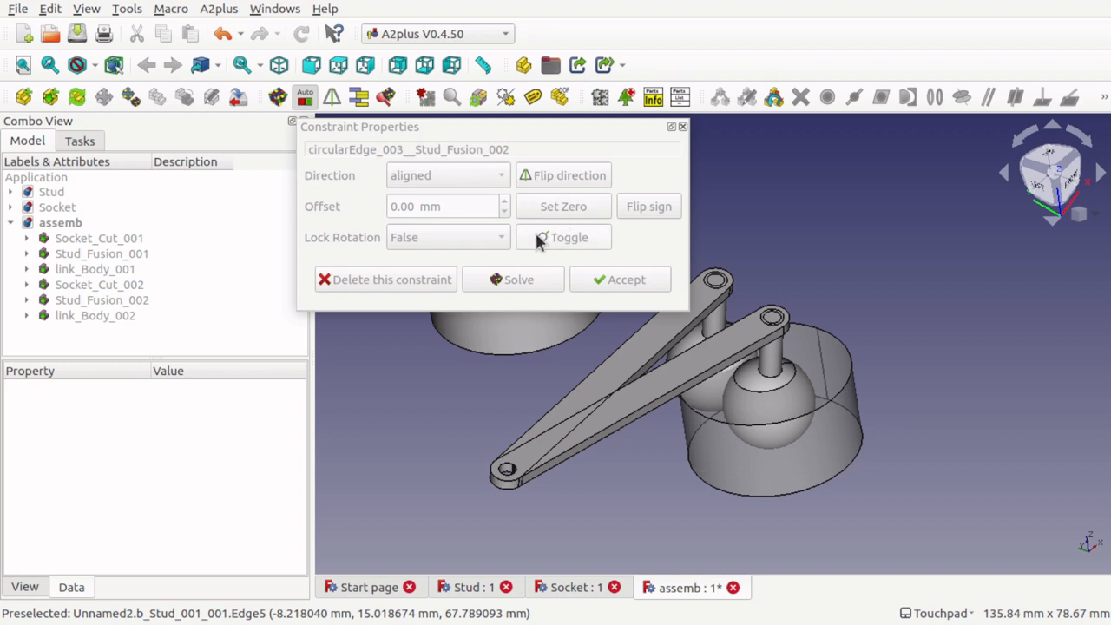
click(615, 281)
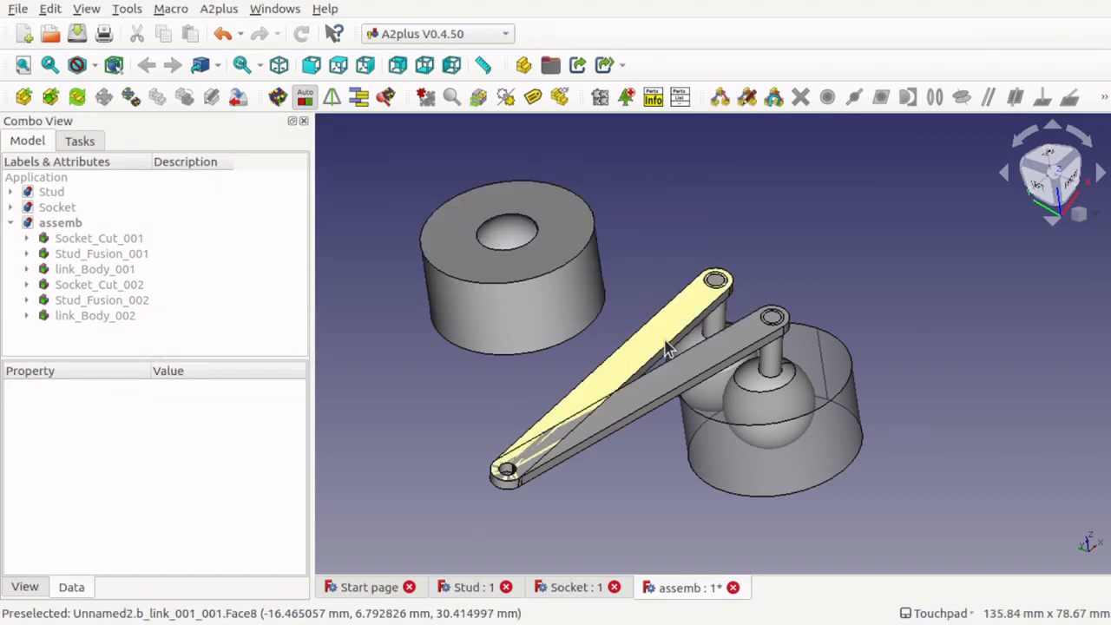
- Move the second stud about 26 mm along its green axis and about 30 mm along its blue axis, to beside the second socket
middle_drag(725, 358, 846, 319)
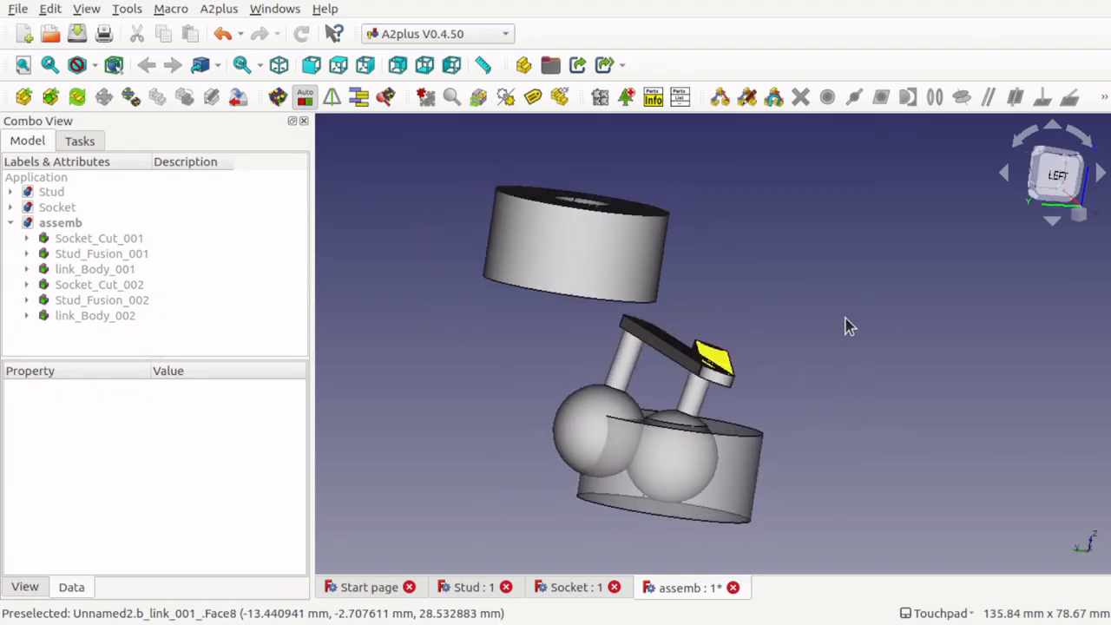
click(589, 427)
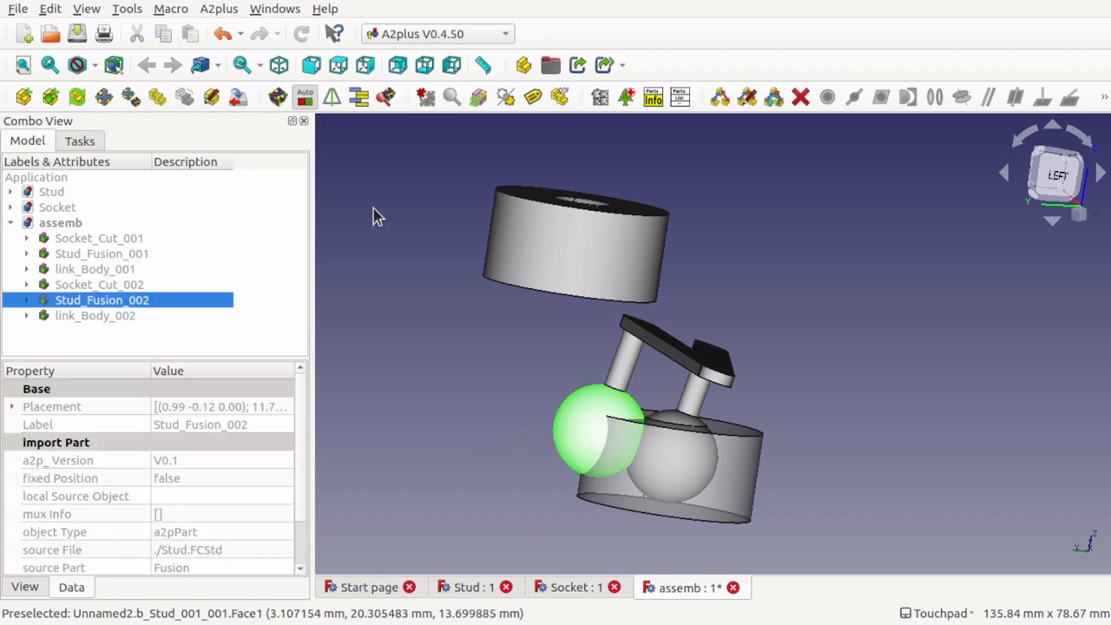
click(104, 97)
drag(518, 402, 345, 377)
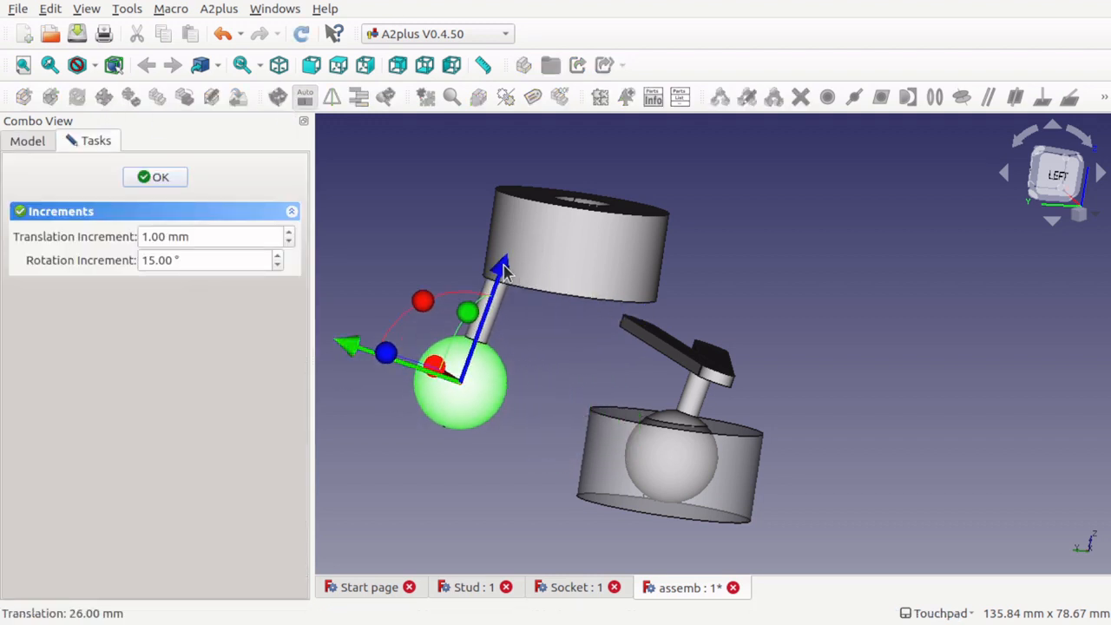
drag(506, 270, 505, 201)
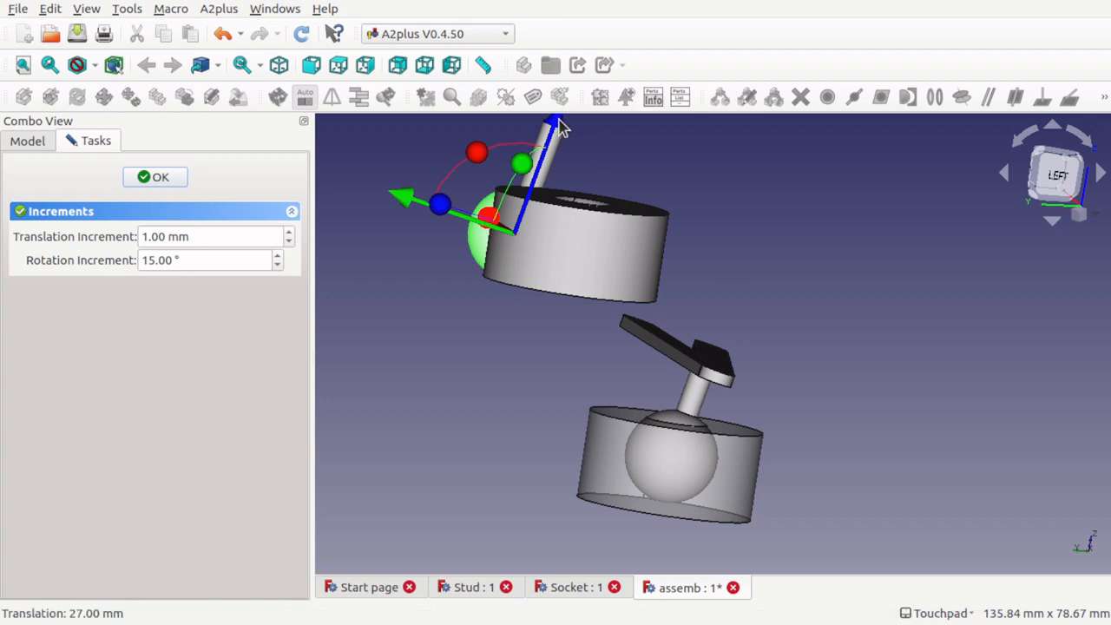
drag(560, 128, 570, 111)
click(144, 176)
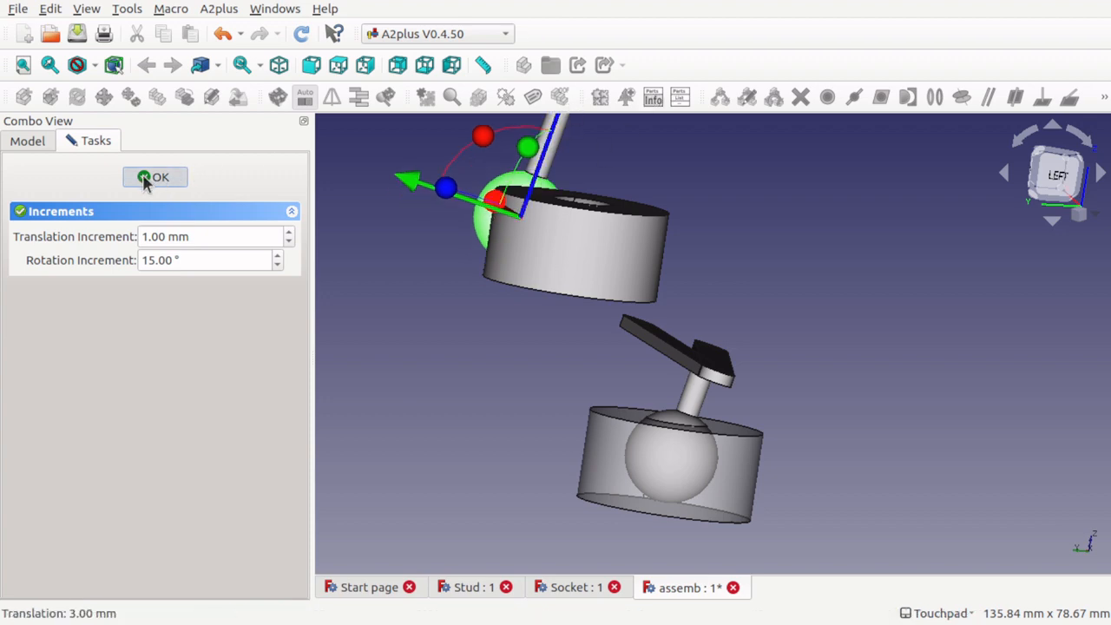
- Add a sphereCenterIdent constraint between the second stud's ball and the second socket's inner spherical face
middle_drag(637, 224, 635, 262)
click(529, 243)
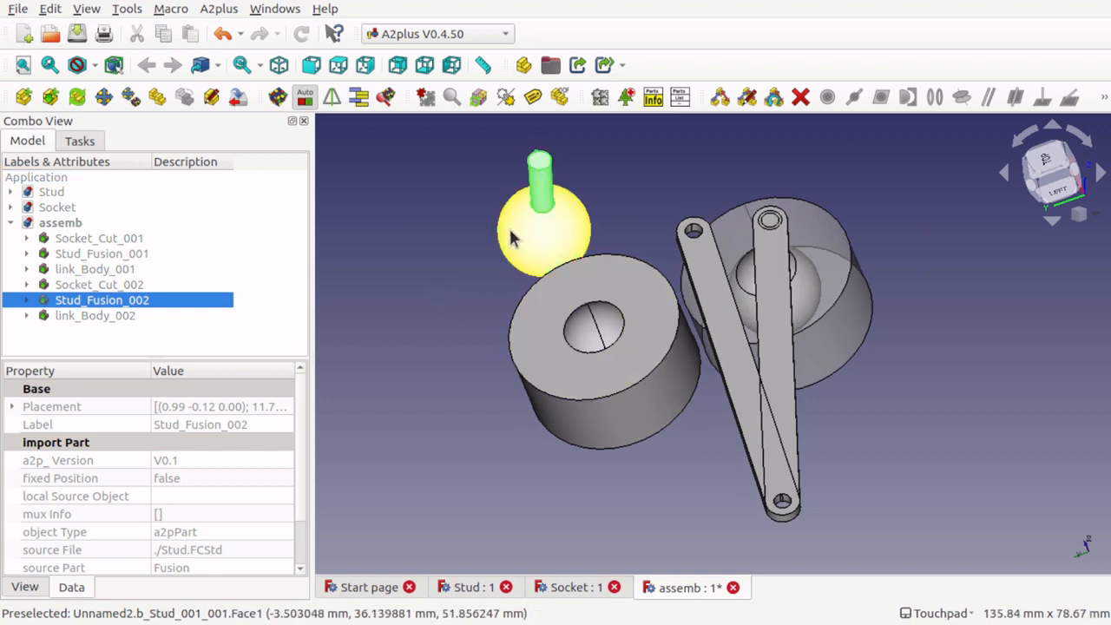
click(644, 218)
click(567, 244)
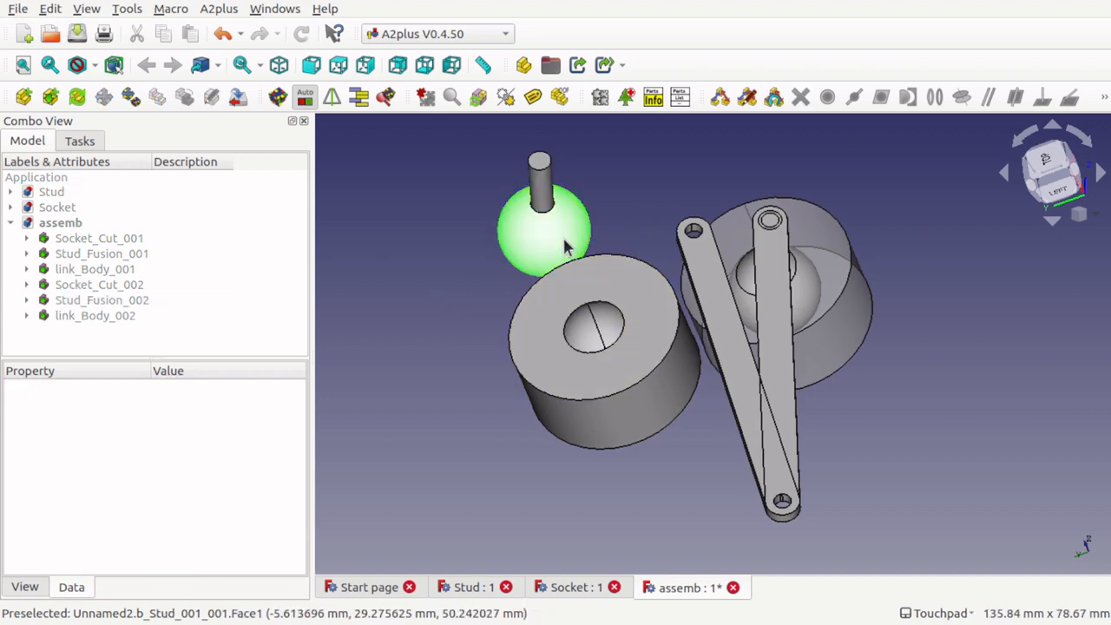
ctrl+click(590, 345)
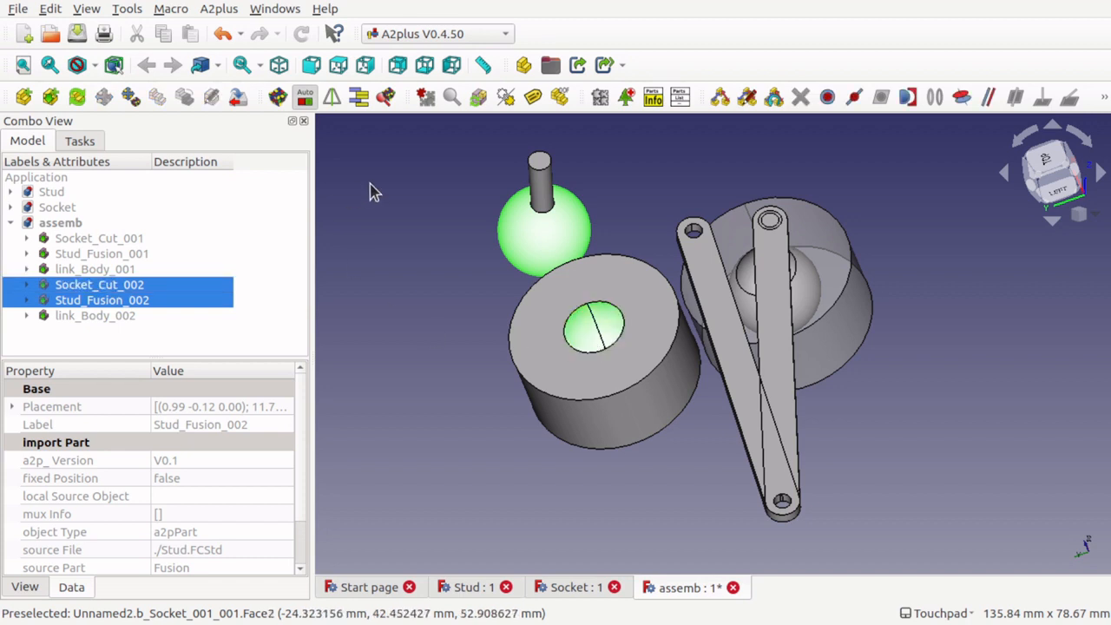
click(905, 97)
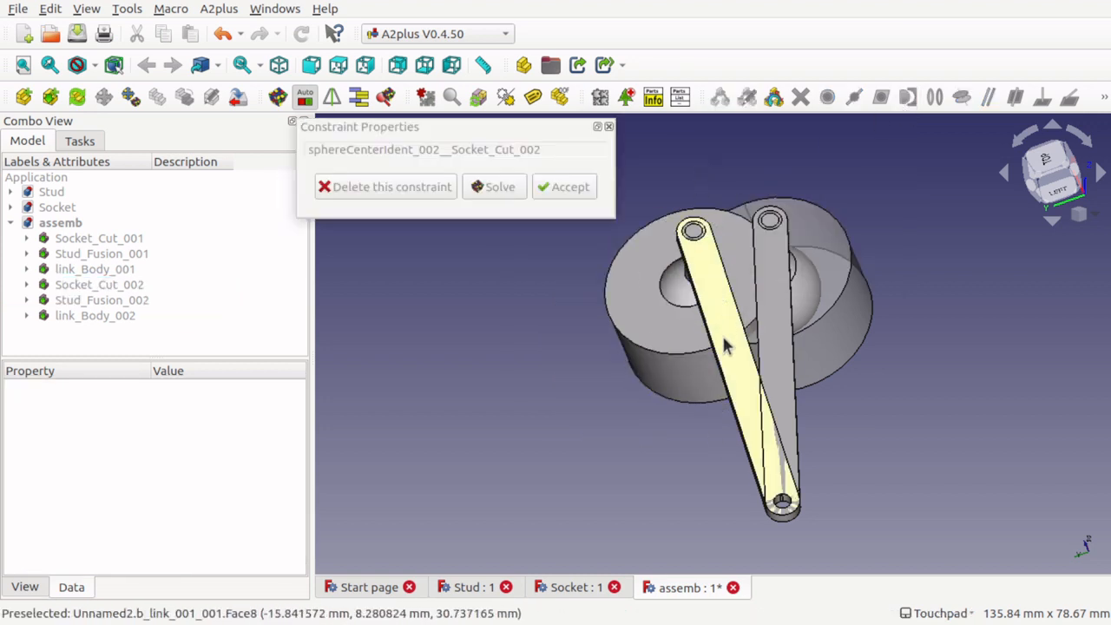
shift+drag(698, 379, 747, 312)
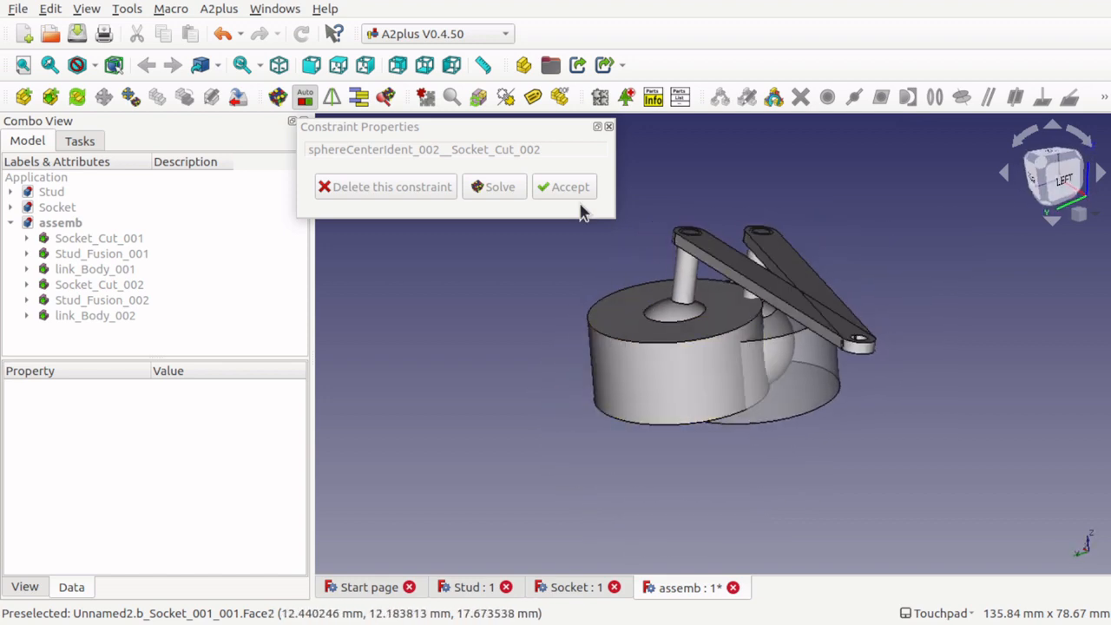
click(575, 196)
- Move the second socket under its constraints away from the first socket, spreading the links, and set its fixed Position to true
click(646, 375)
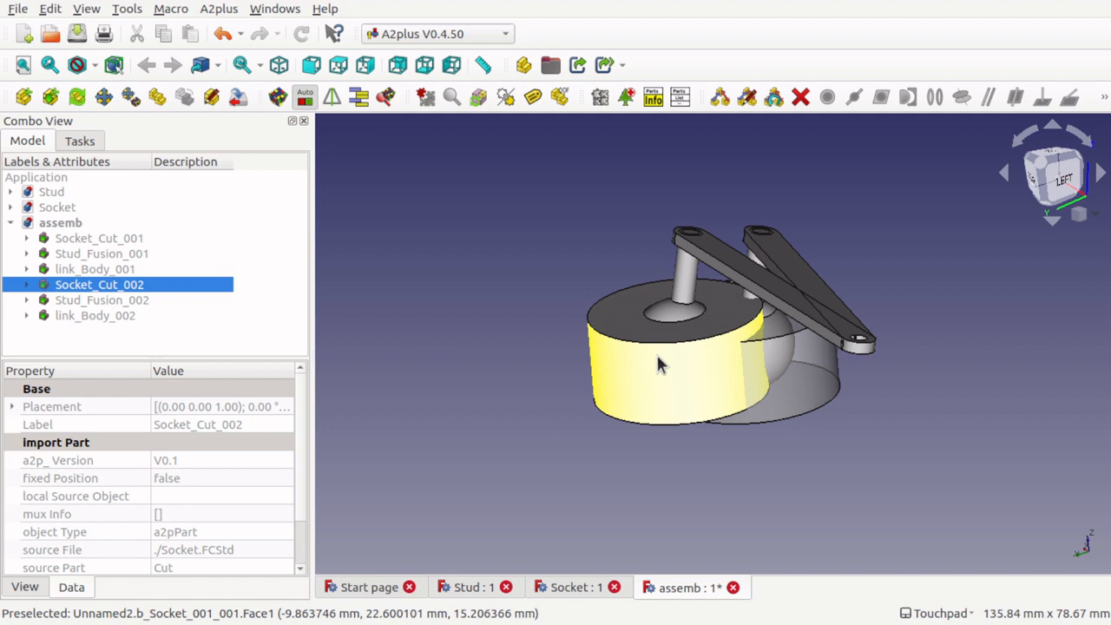
click(622, 379)
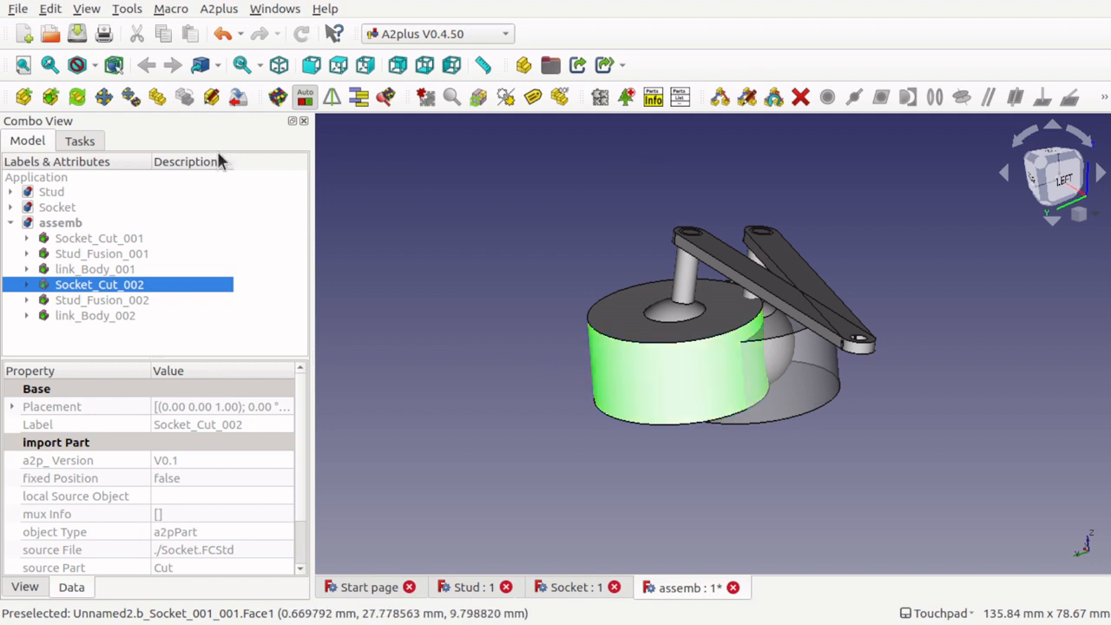
click(132, 108)
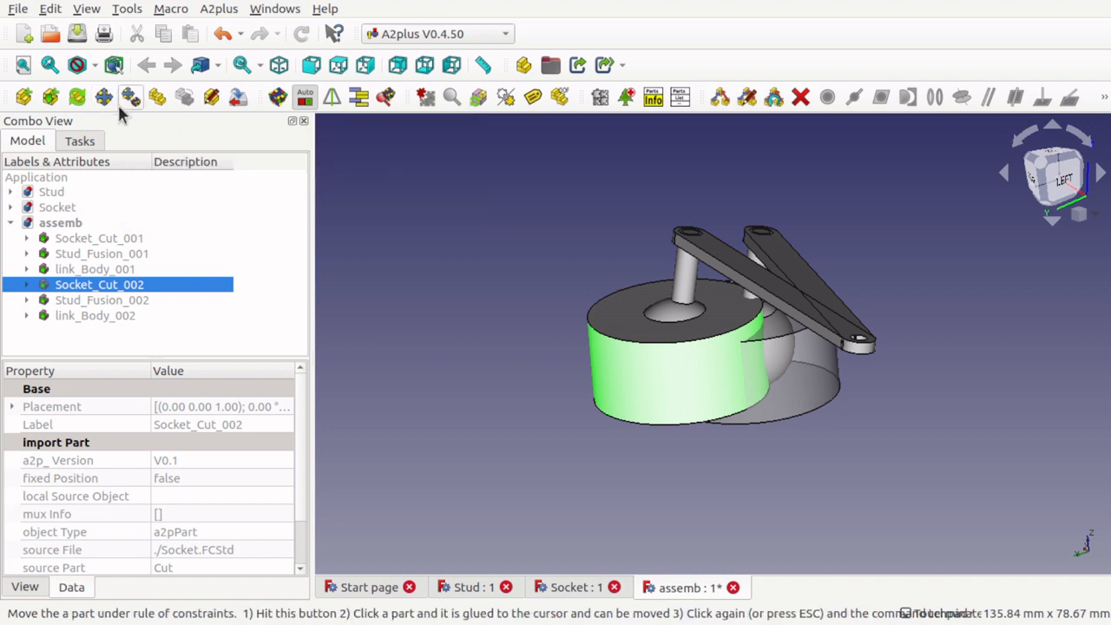
click(694, 390)
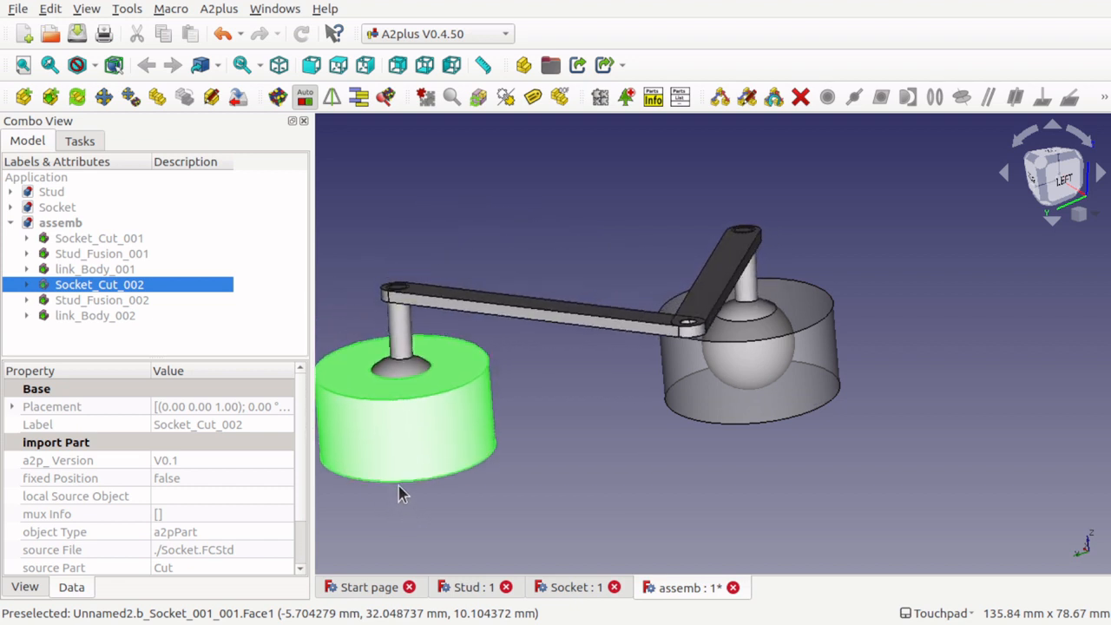
click(404, 427)
click(420, 431)
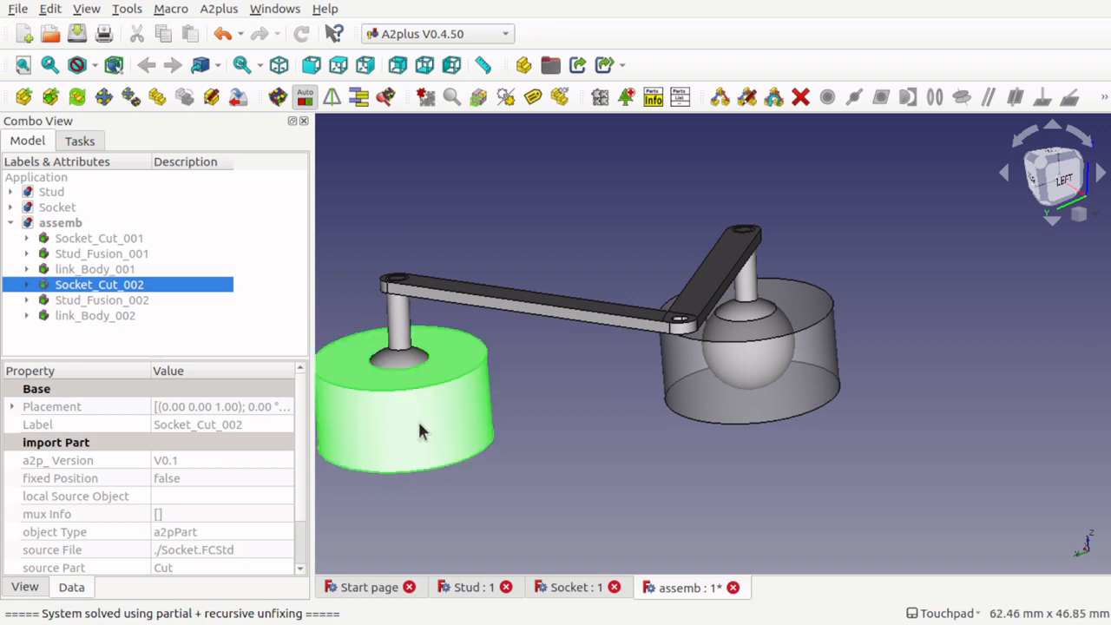
click(260, 479)
click(279, 482)
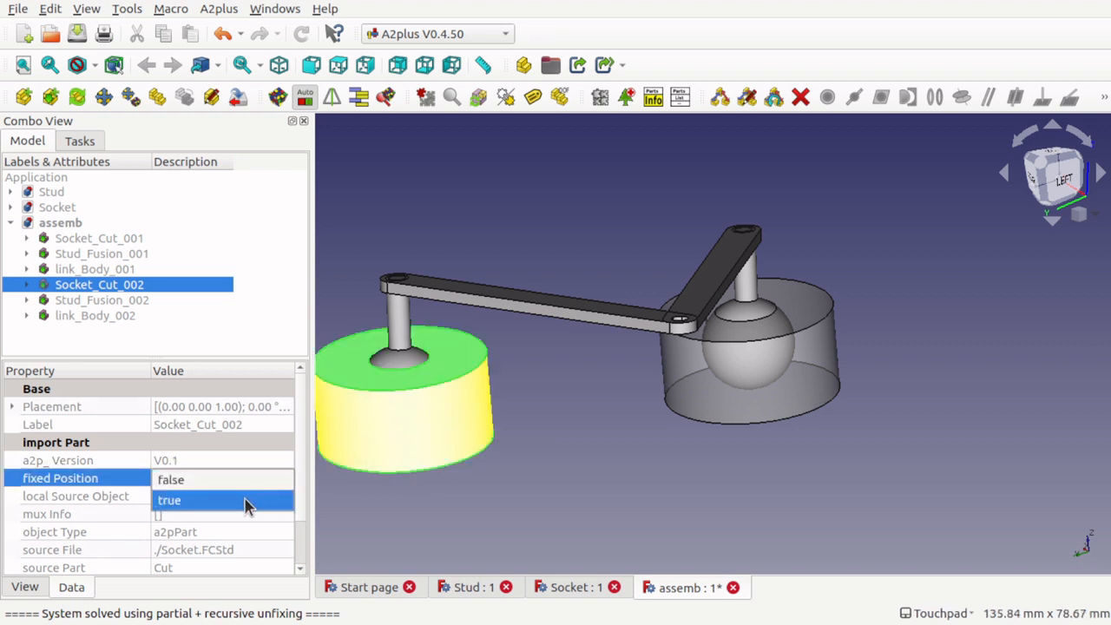
click(248, 502)
- Move the second link and the first link in turn under the constraints to test the linkage between the fixed sockets
scroll(577, 415, down, 3)
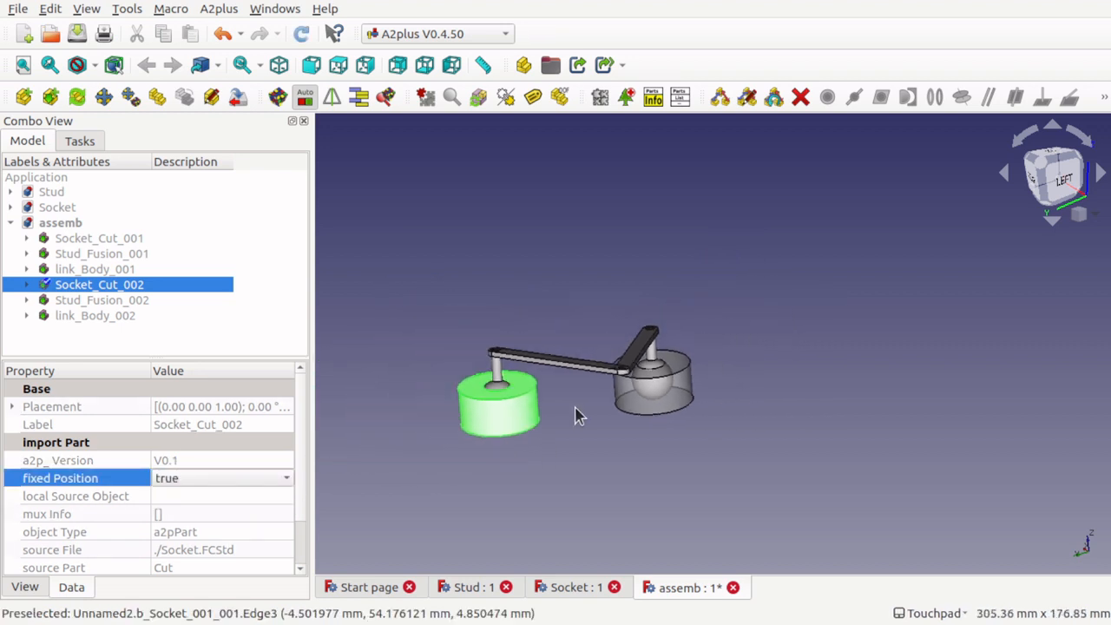
key(2)
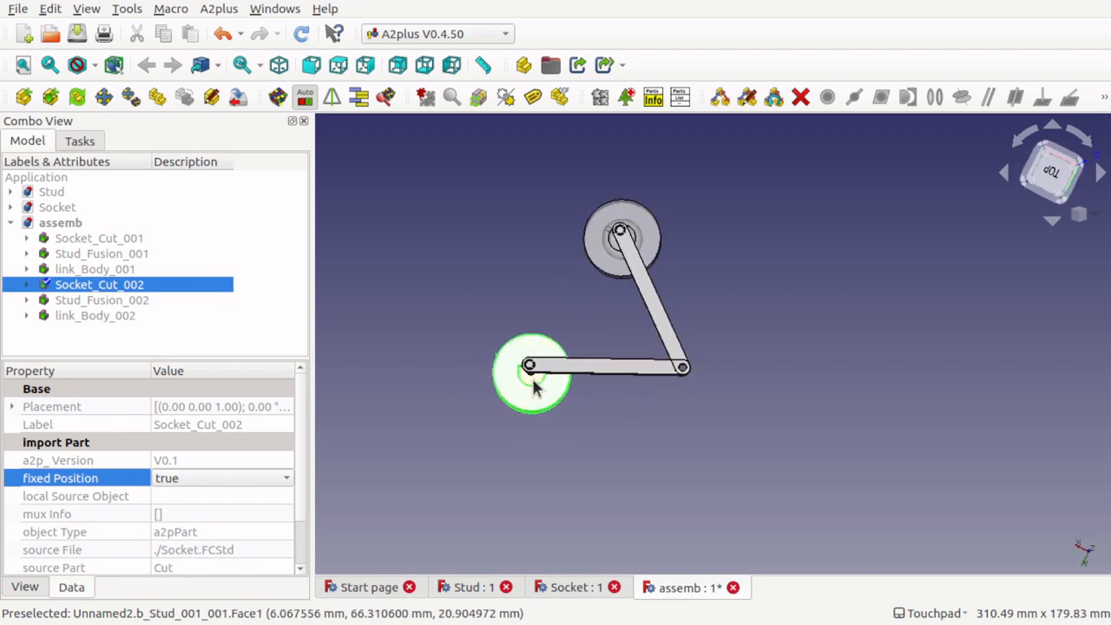
scroll(605, 379, down, 1)
scroll(605, 378, up, 5)
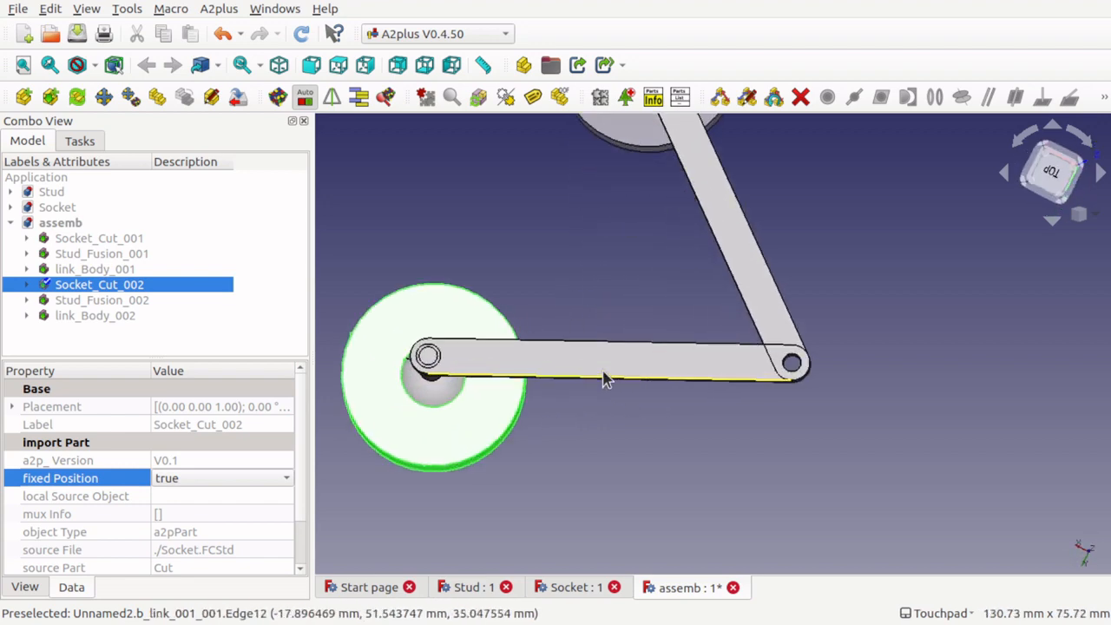
scroll(605, 379, down, 3)
alt+drag(605, 379, 666, 333)
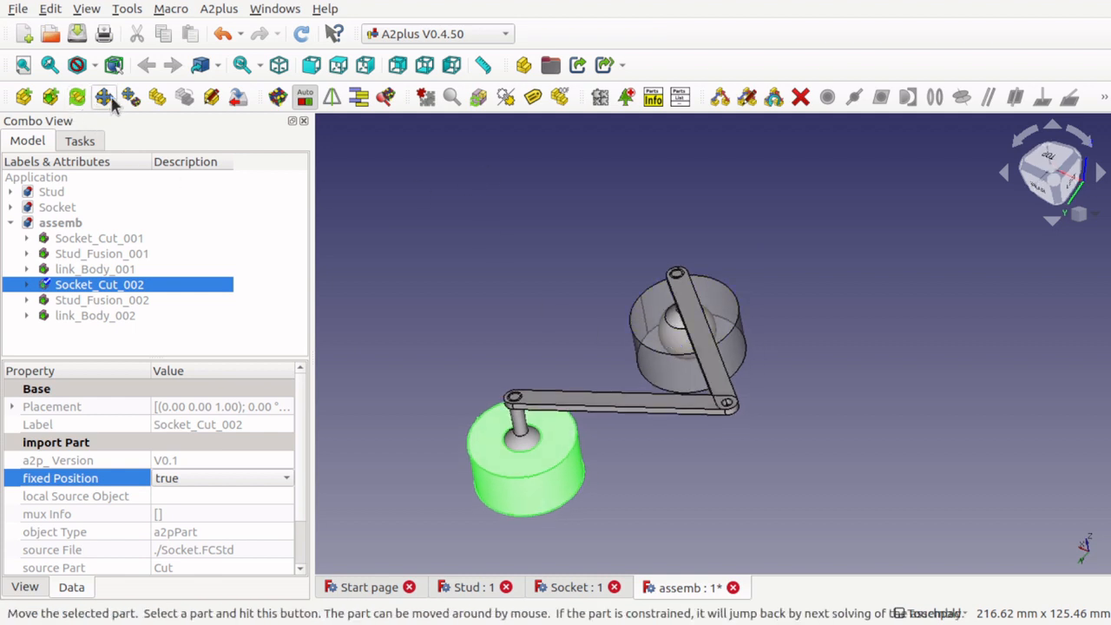
click(685, 415)
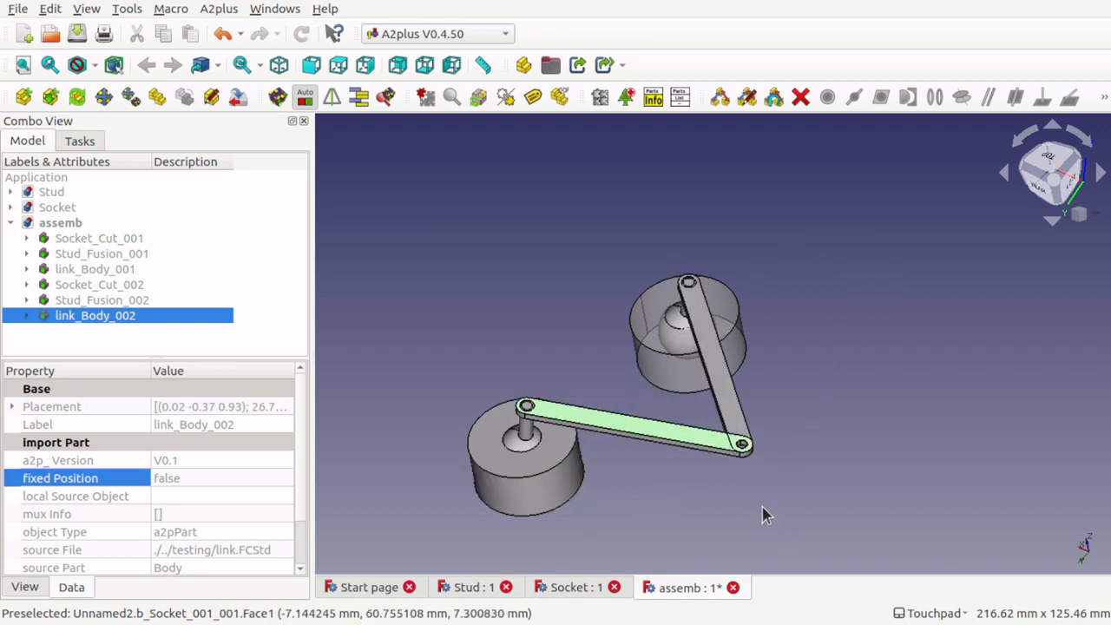
click(716, 418)
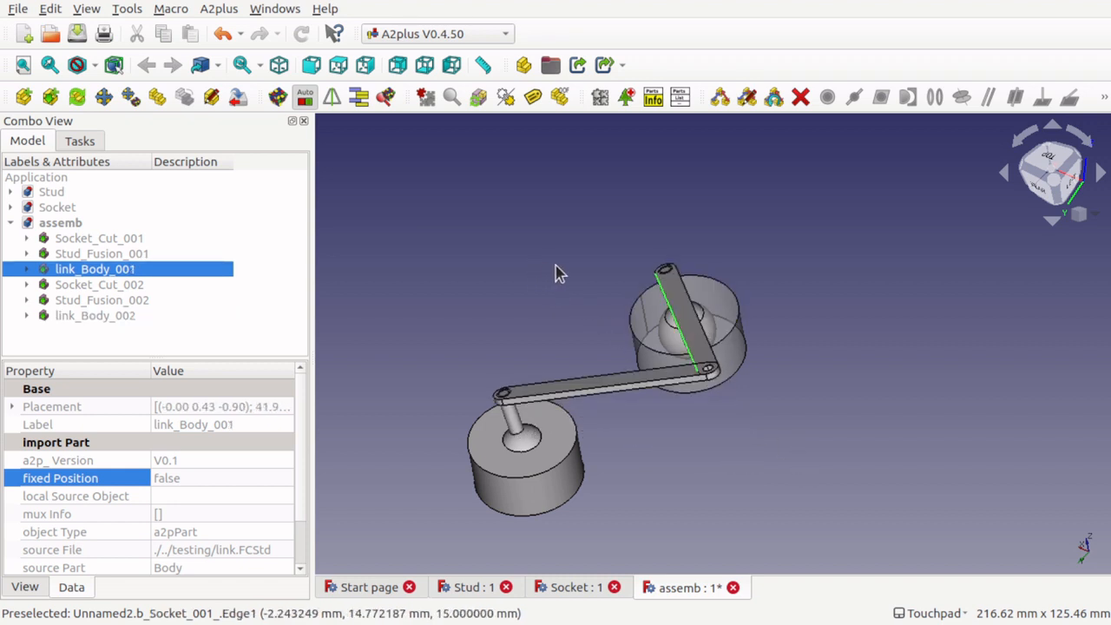
click(752, 404)
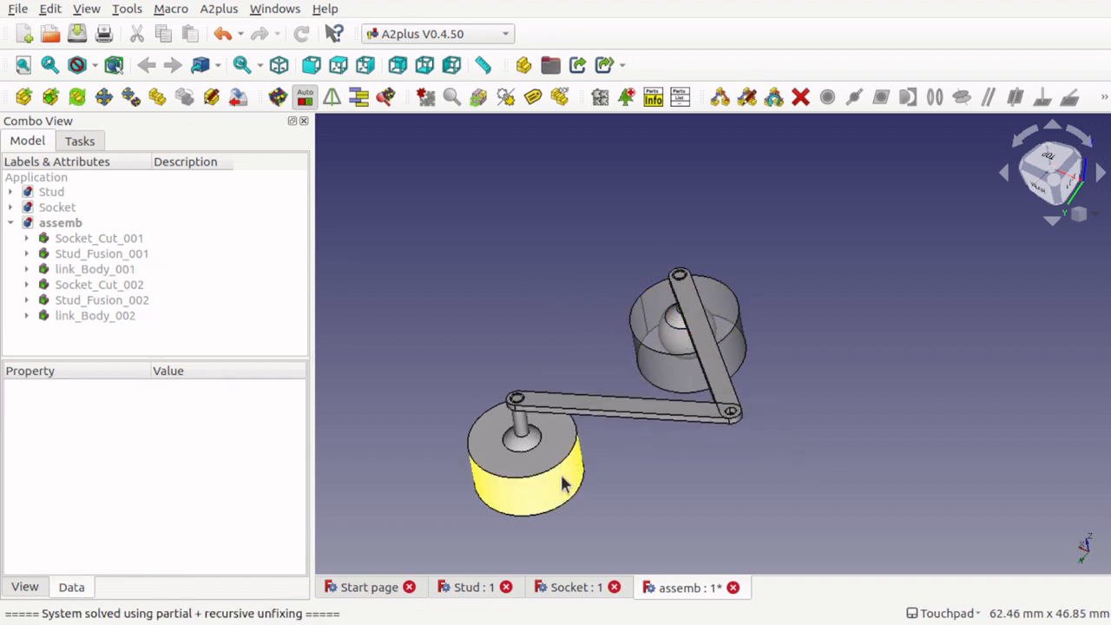
- Set the second socket's fixed Position to false
click(559, 486)
click(237, 487)
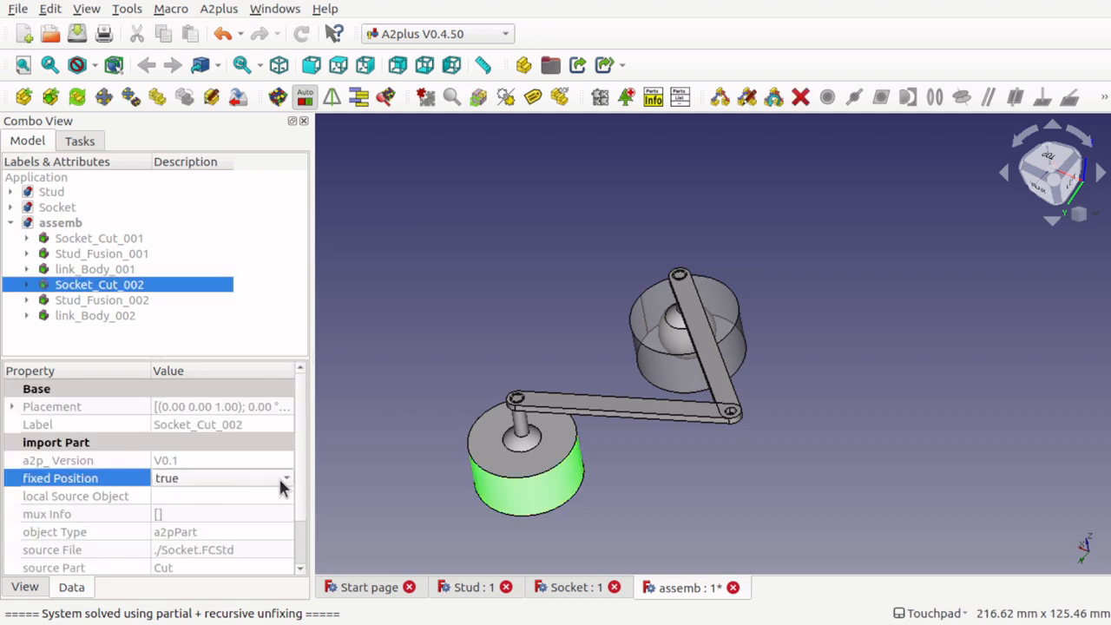
click(281, 487)
click(229, 466)
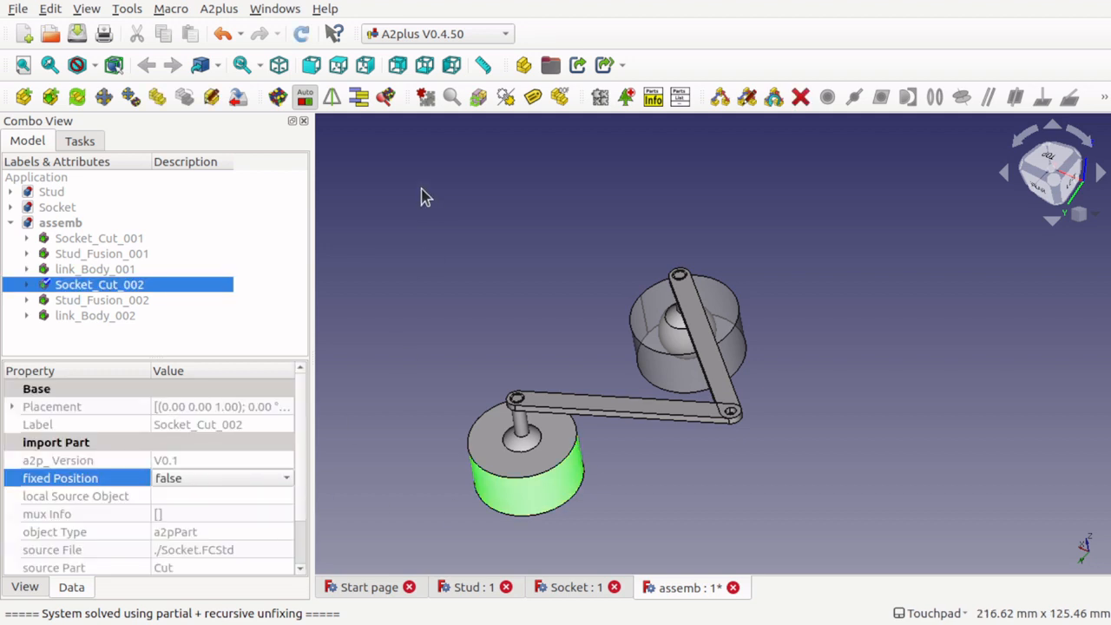
- Move the second socket under the constraints to the opposite side of the first socket, and pick up the link attached to its stud
click(130, 100)
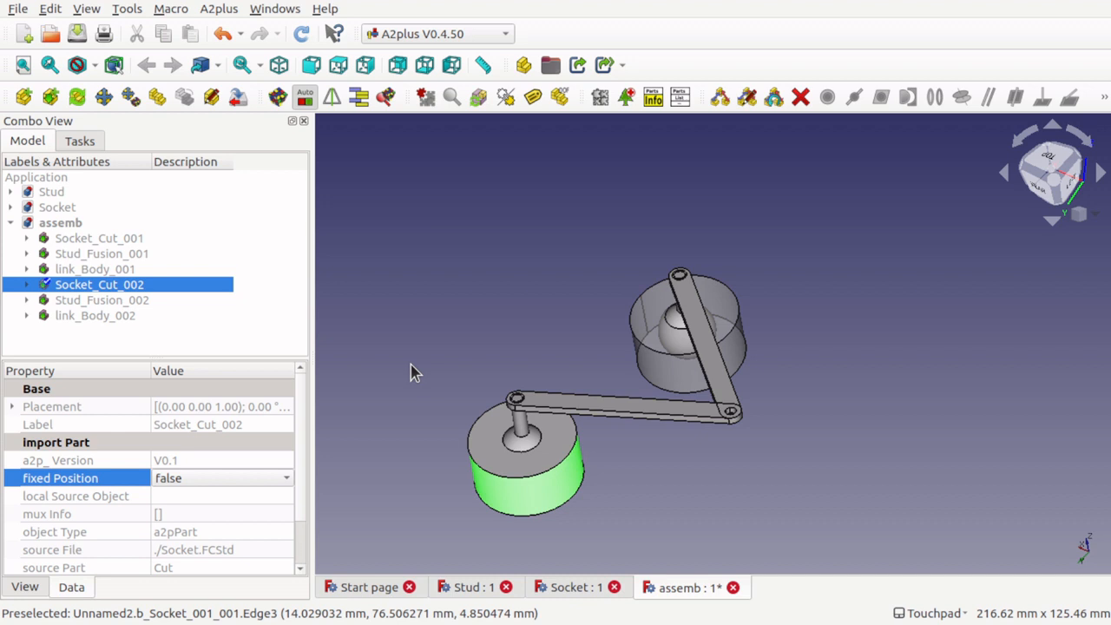
click(518, 498)
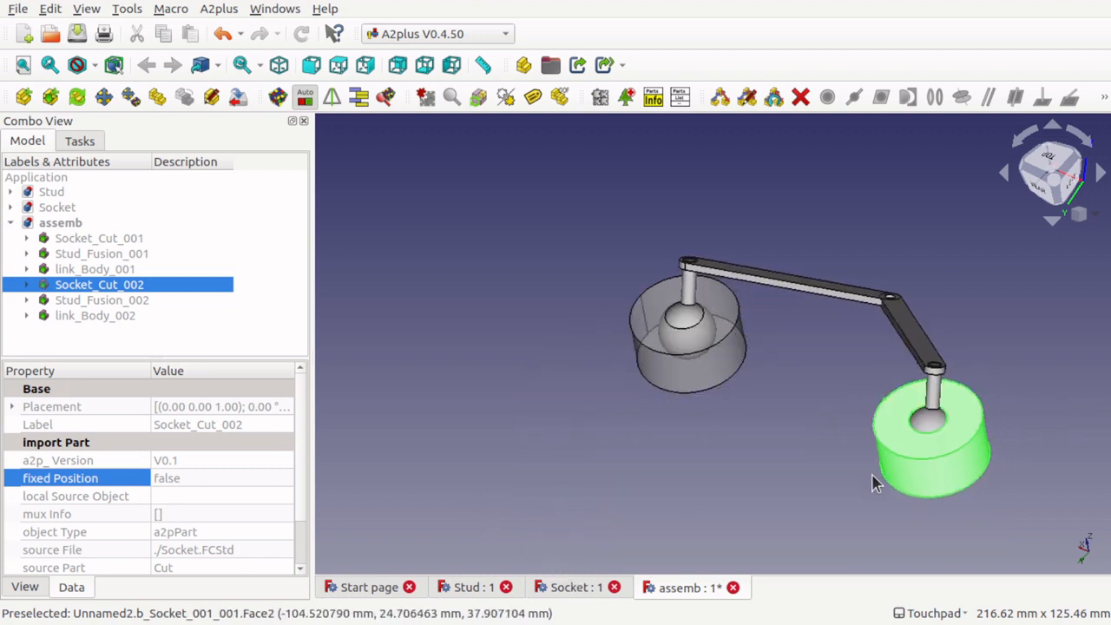
click(850, 460)
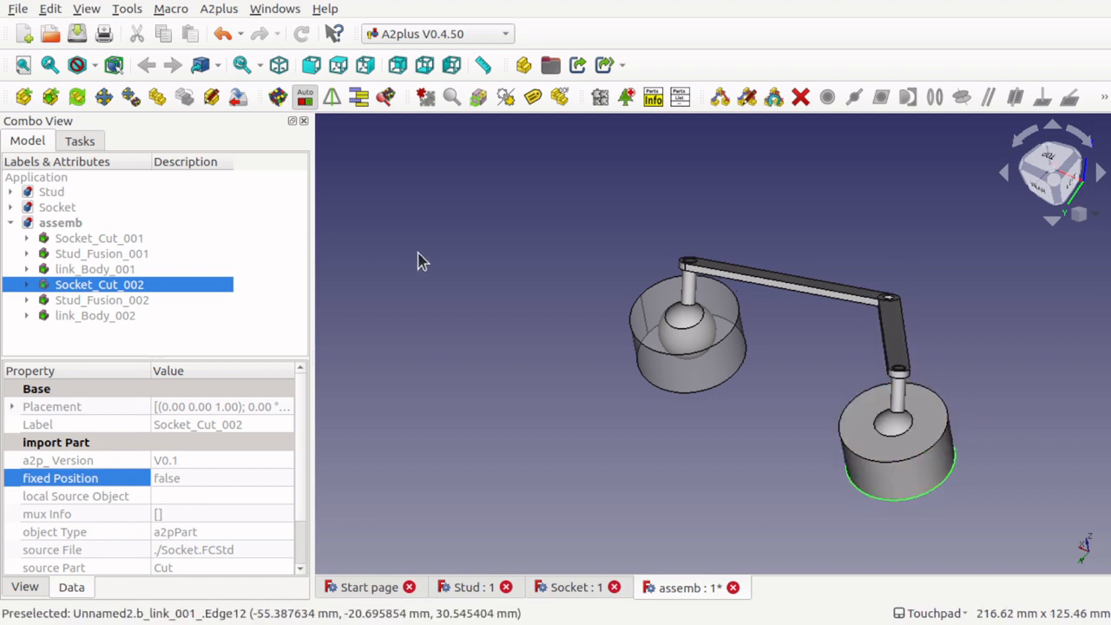
click(130, 98)
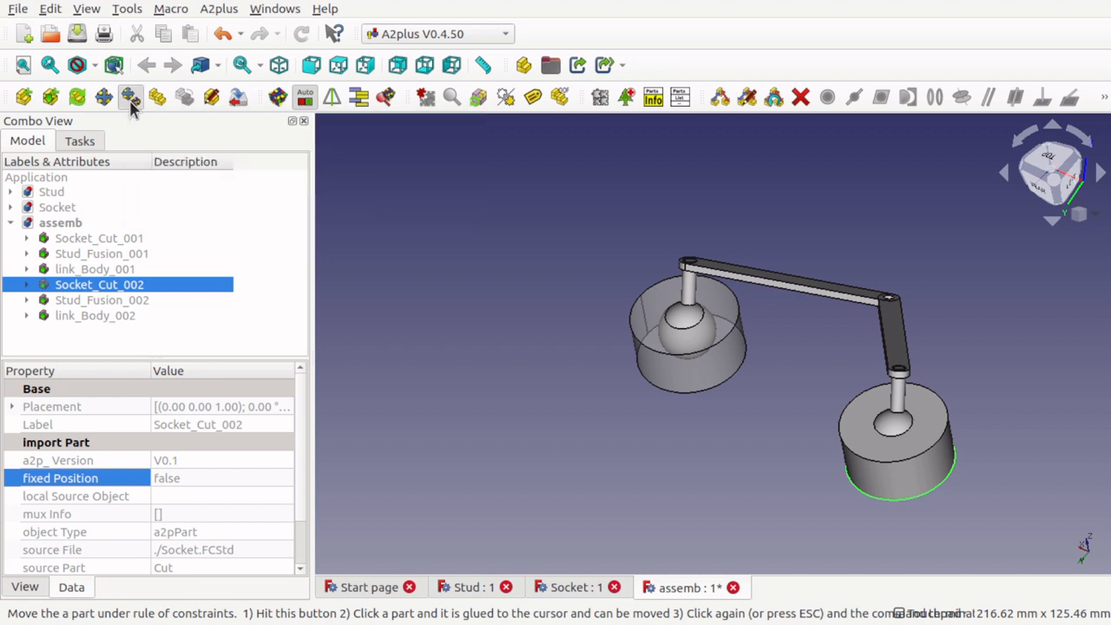
click(896, 336)
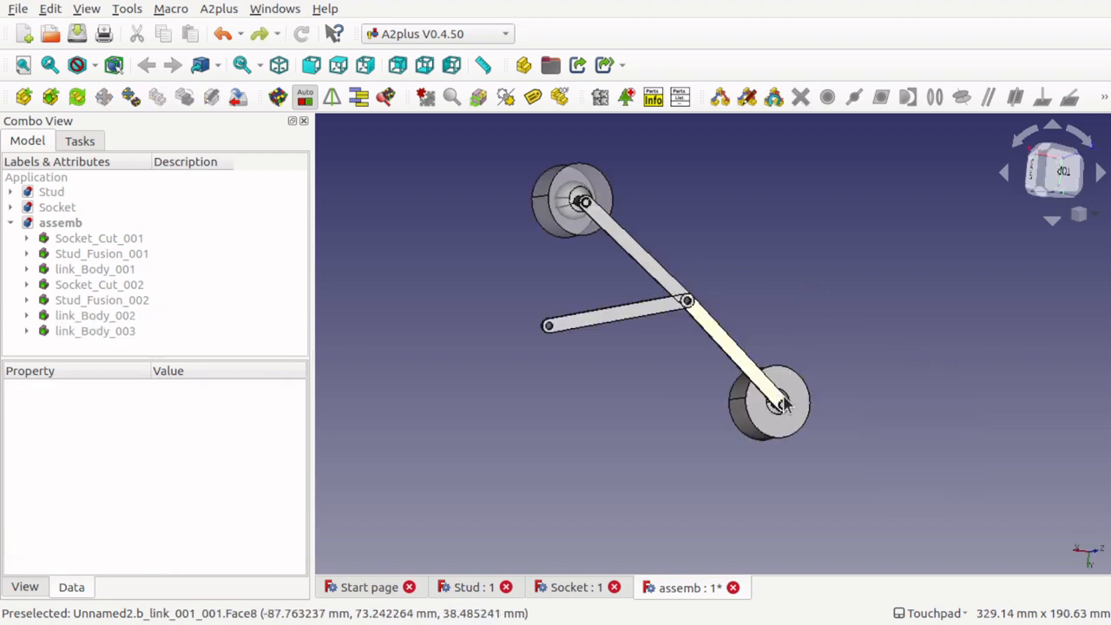
alt+middle_drag(660, 388, 625, 313)
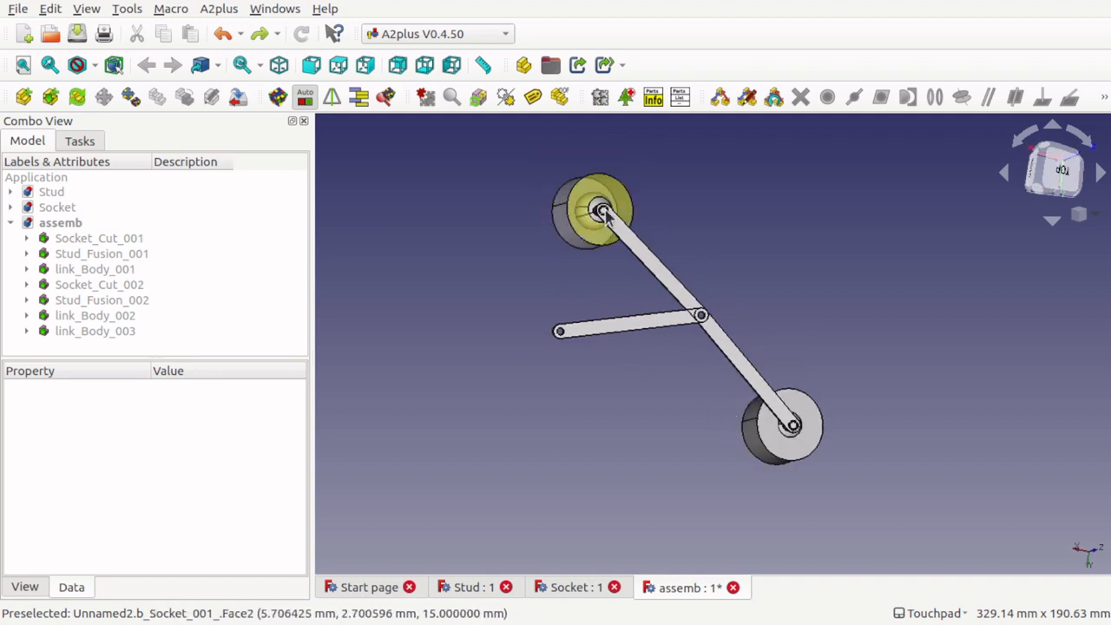
alt+middle_drag(597, 204, 621, 258)
scroll(578, 223, up, 5)
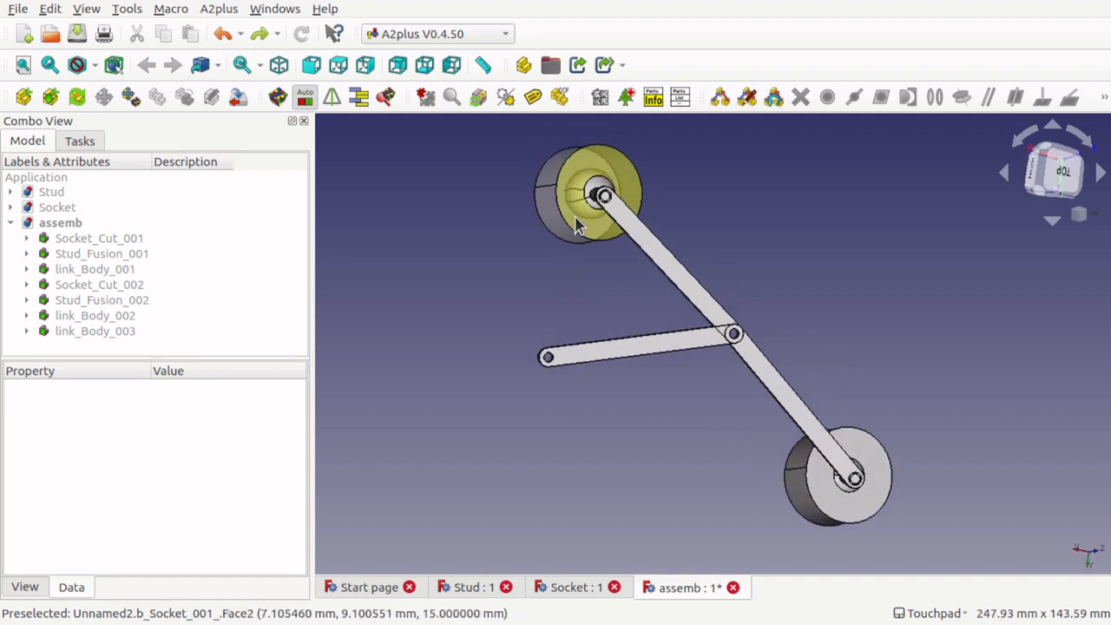
alt+middle_drag(513, 198, 523, 335)
scroll(703, 456, down, 5)
alt+middle_drag(704, 454, 679, 523)
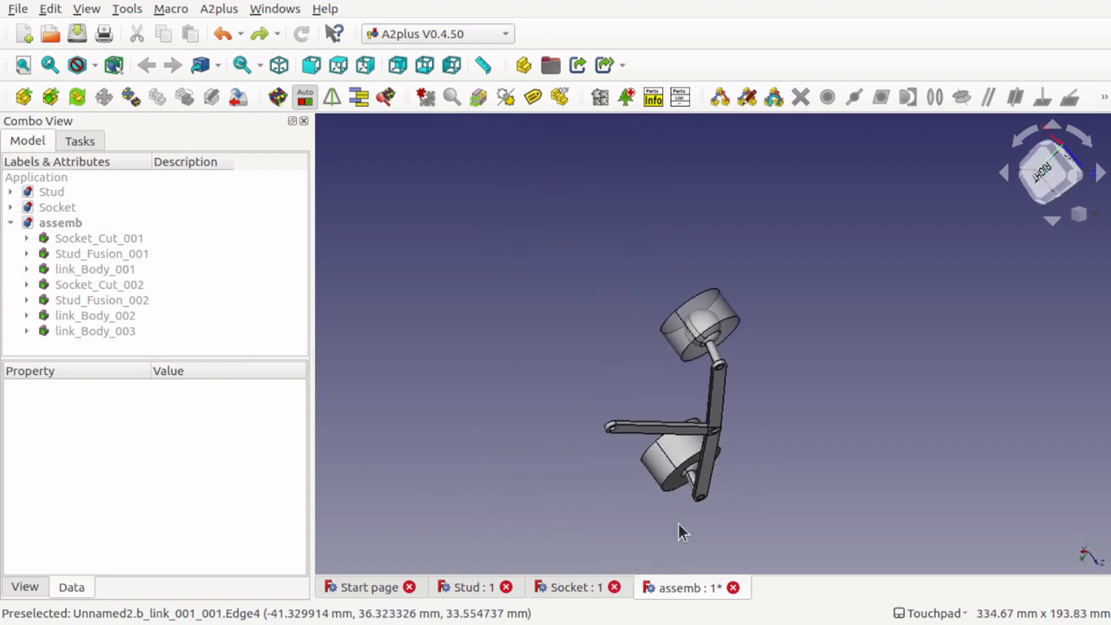